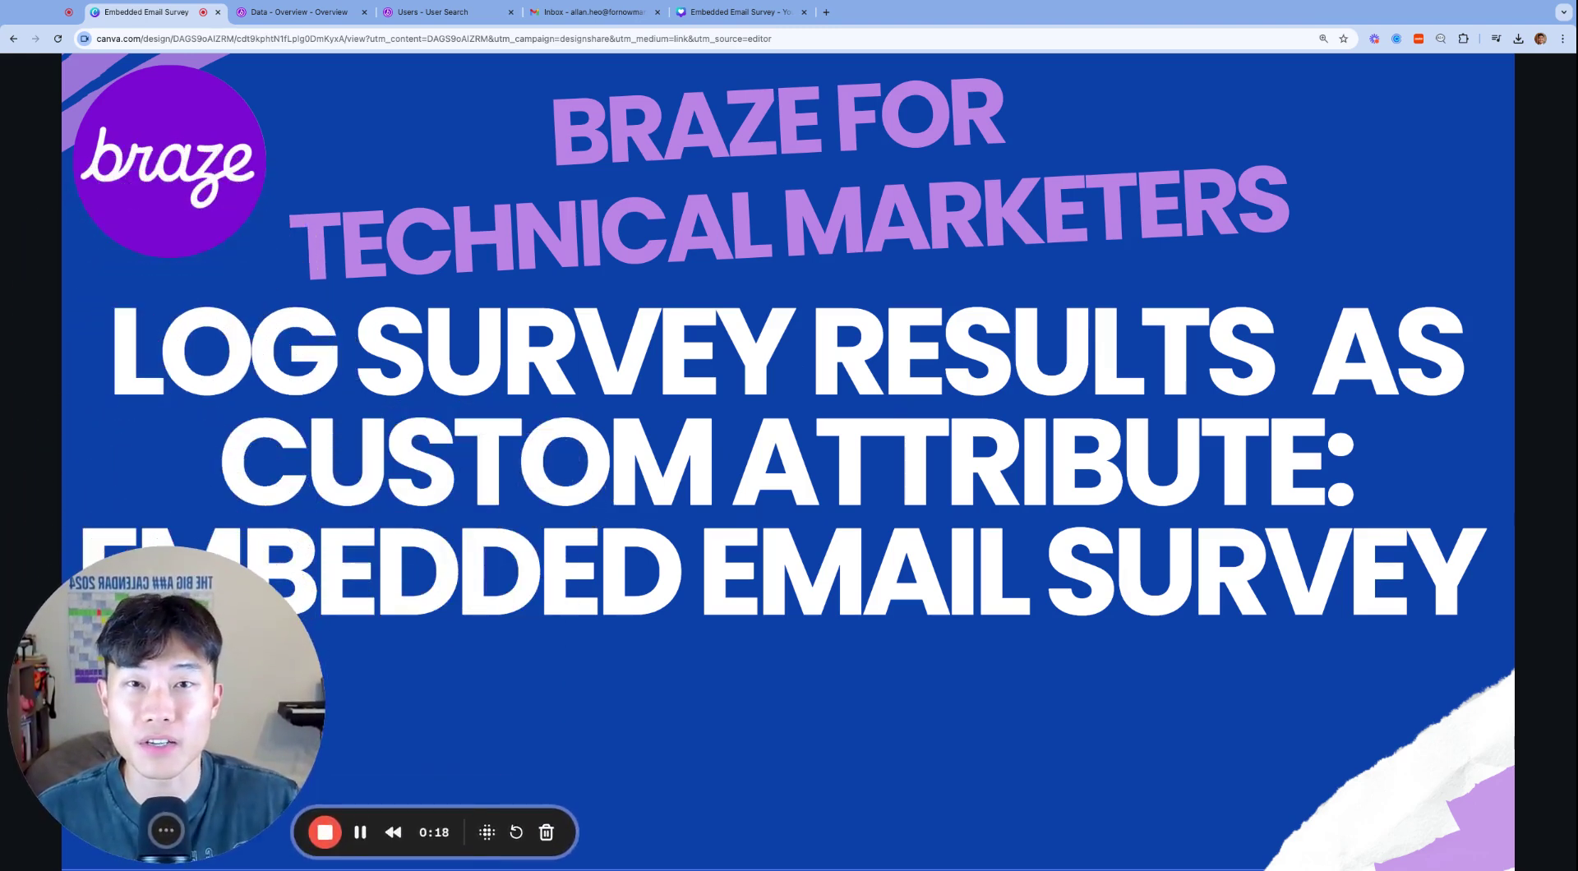
# Step: Switch from the Canva slide to the Braze 'Data - Overview' dashboard tab
pyautogui.hotkey('ctrl', 'Tab')
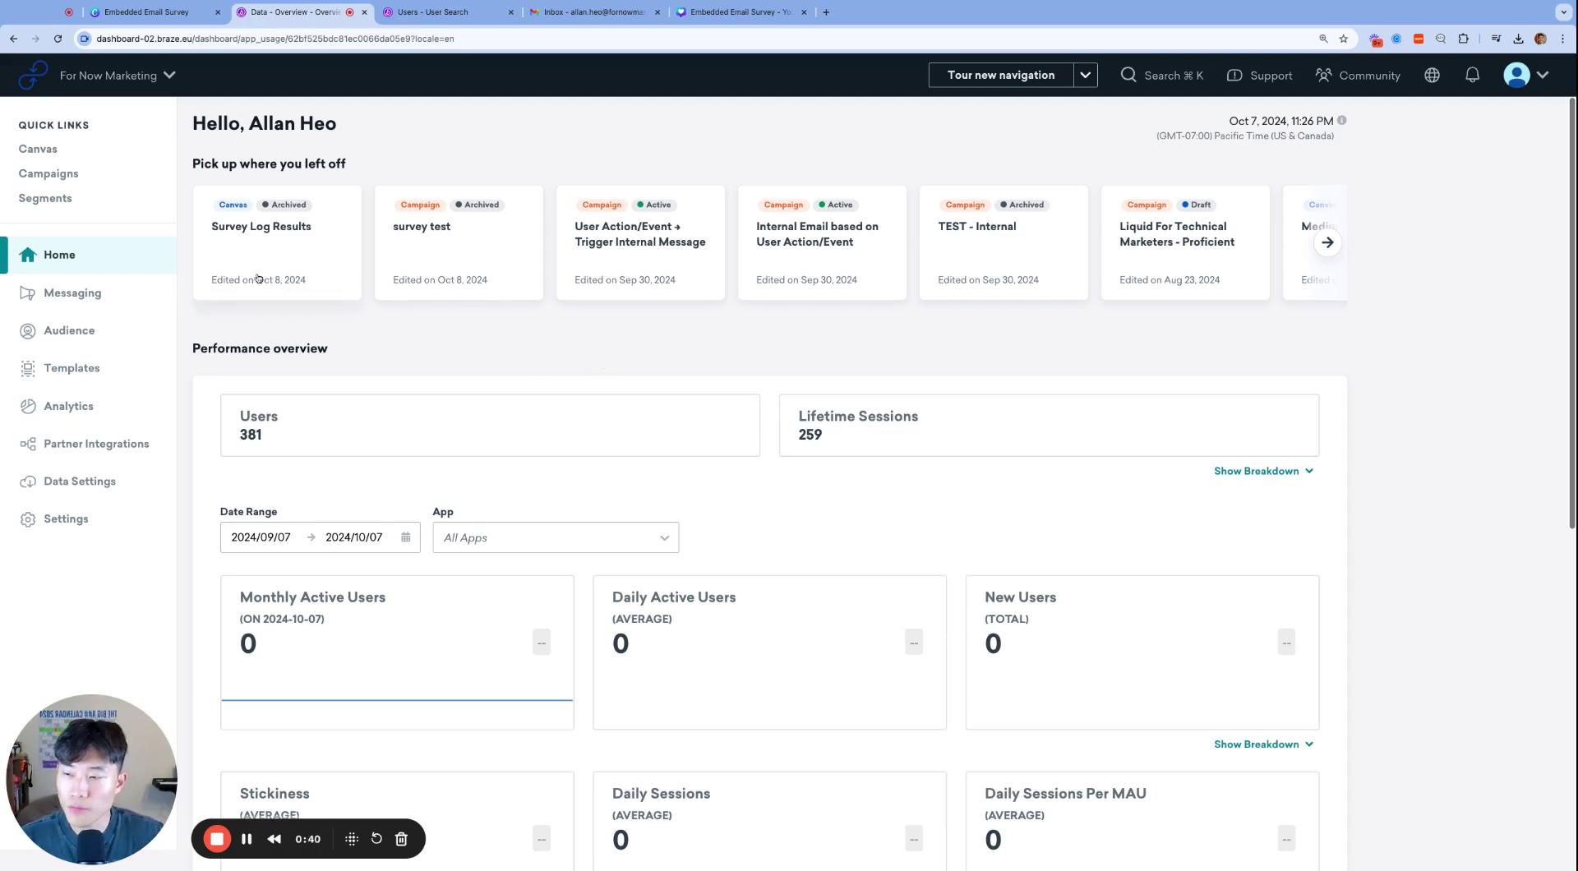
# Step: Create a new email campaign from the Campaigns list and enlarge the page
pyautogui.moveTo(75, 295)
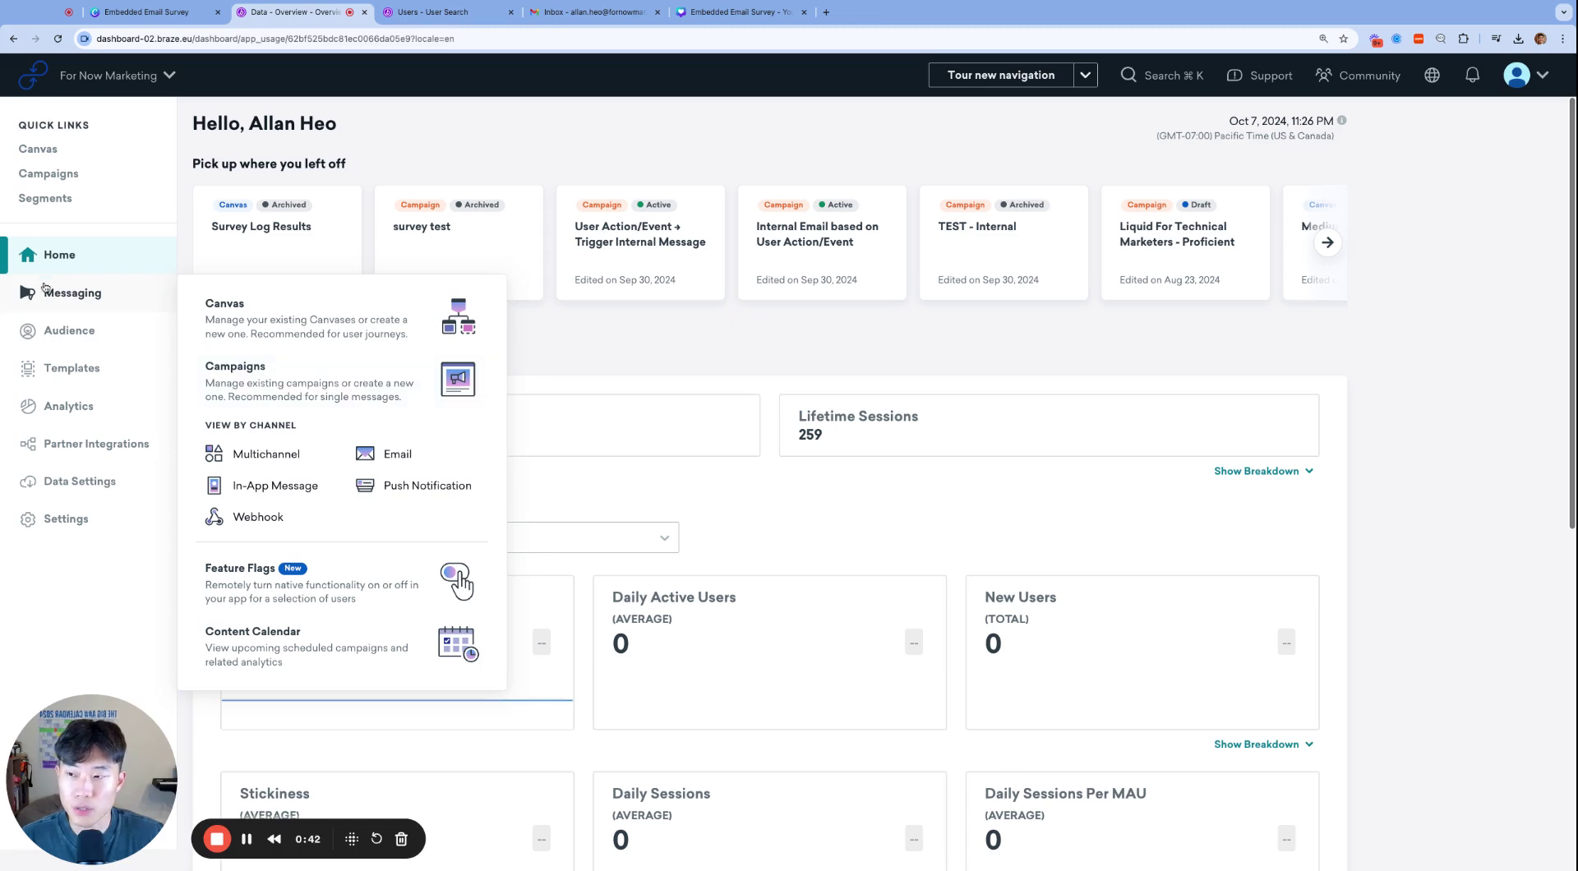
pyautogui.click(300, 376)
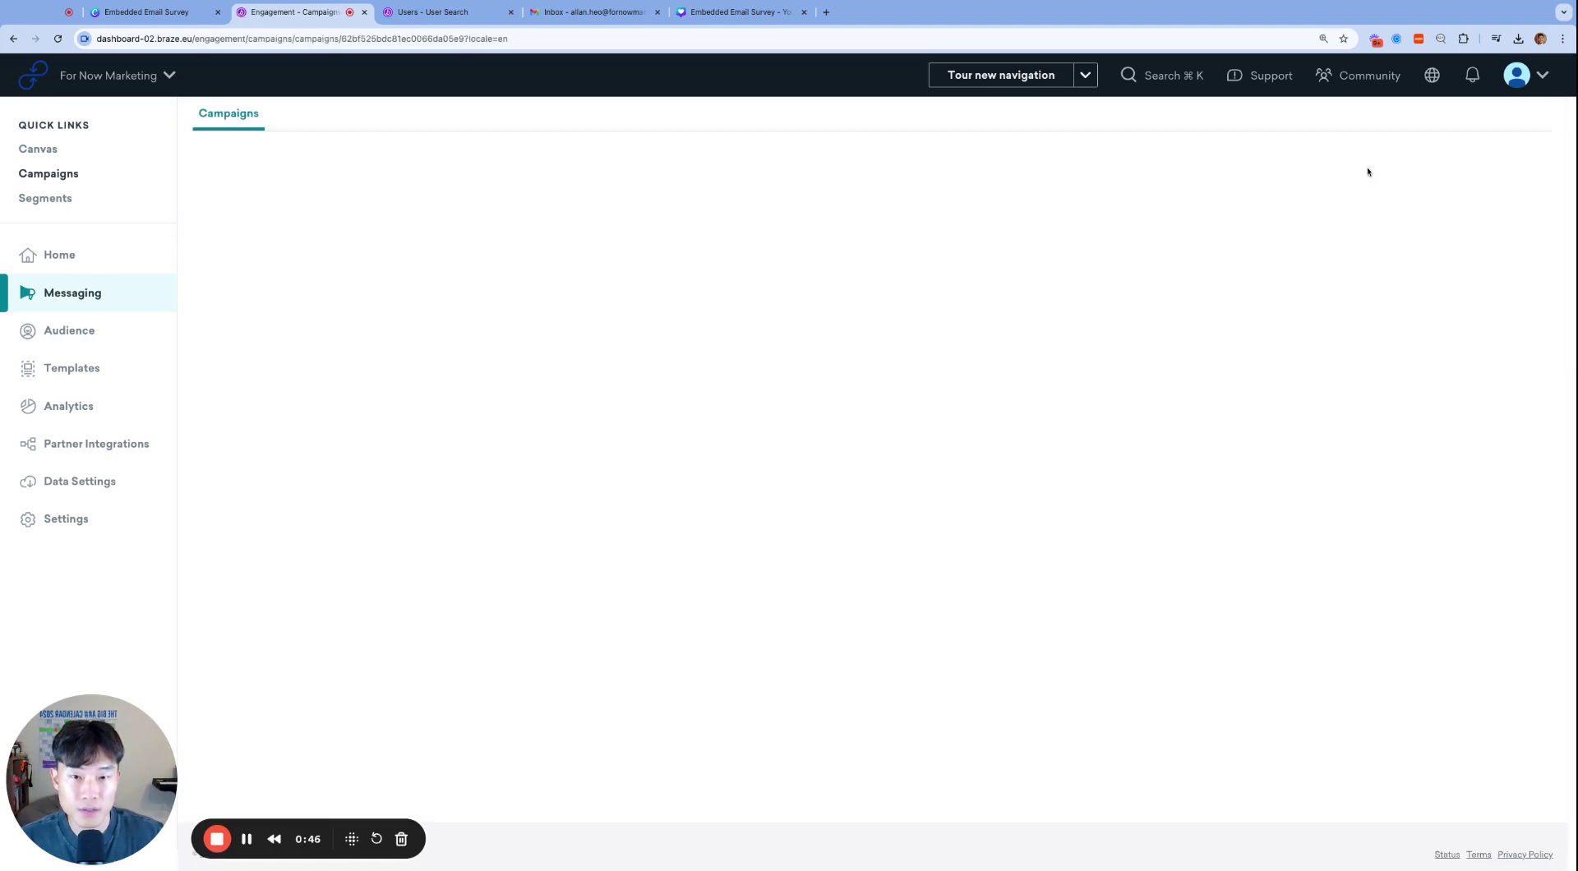
pyautogui.click(1453, 162)
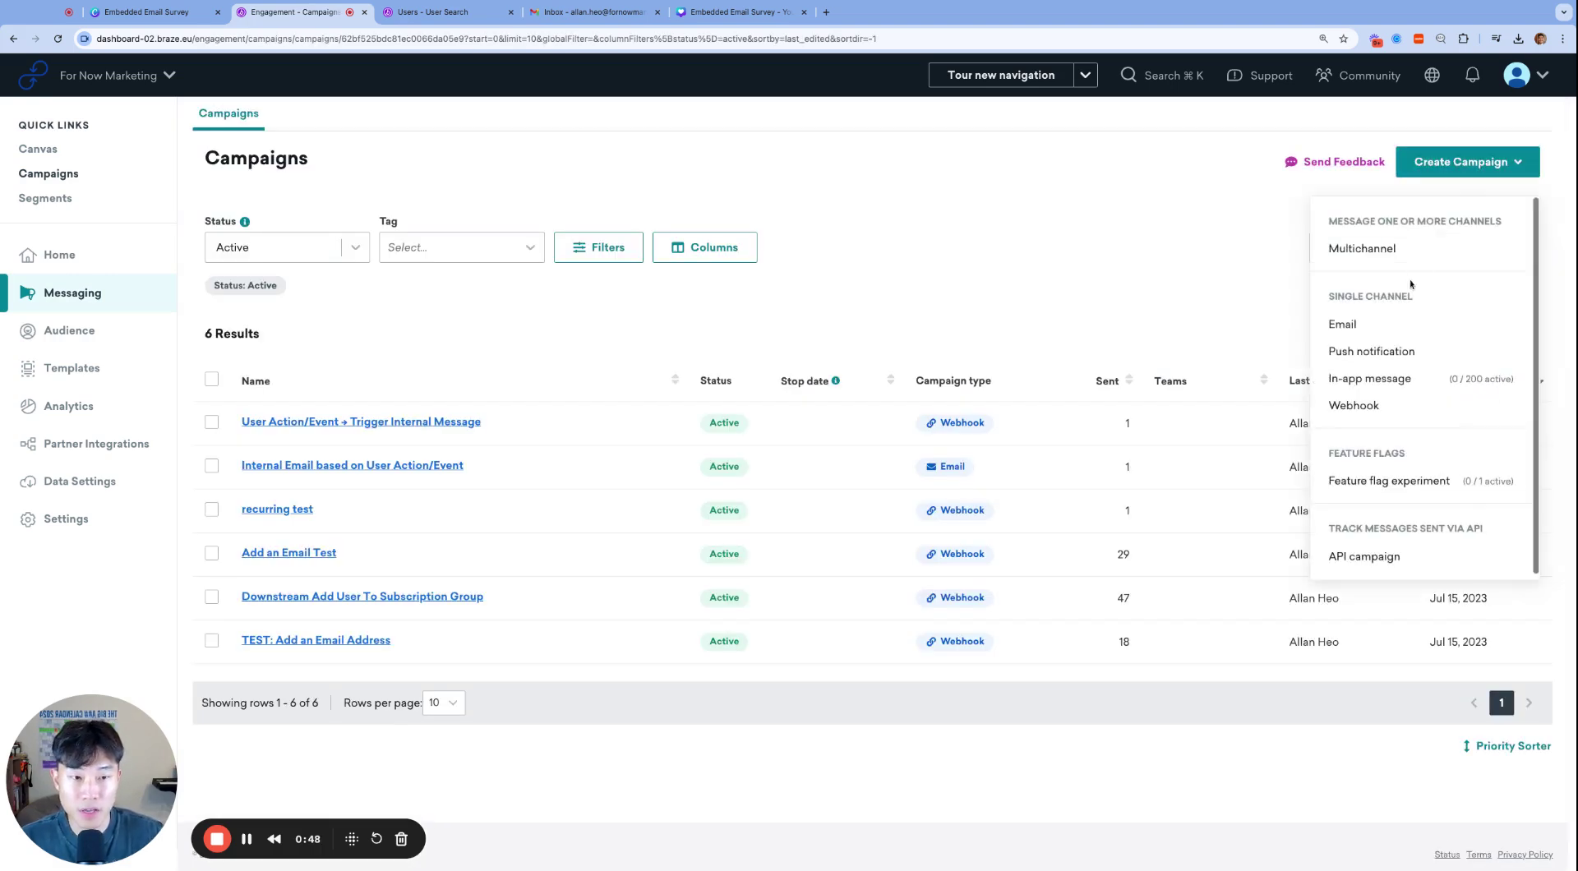
pyautogui.click(1392, 323)
pyautogui.press('super+equal')
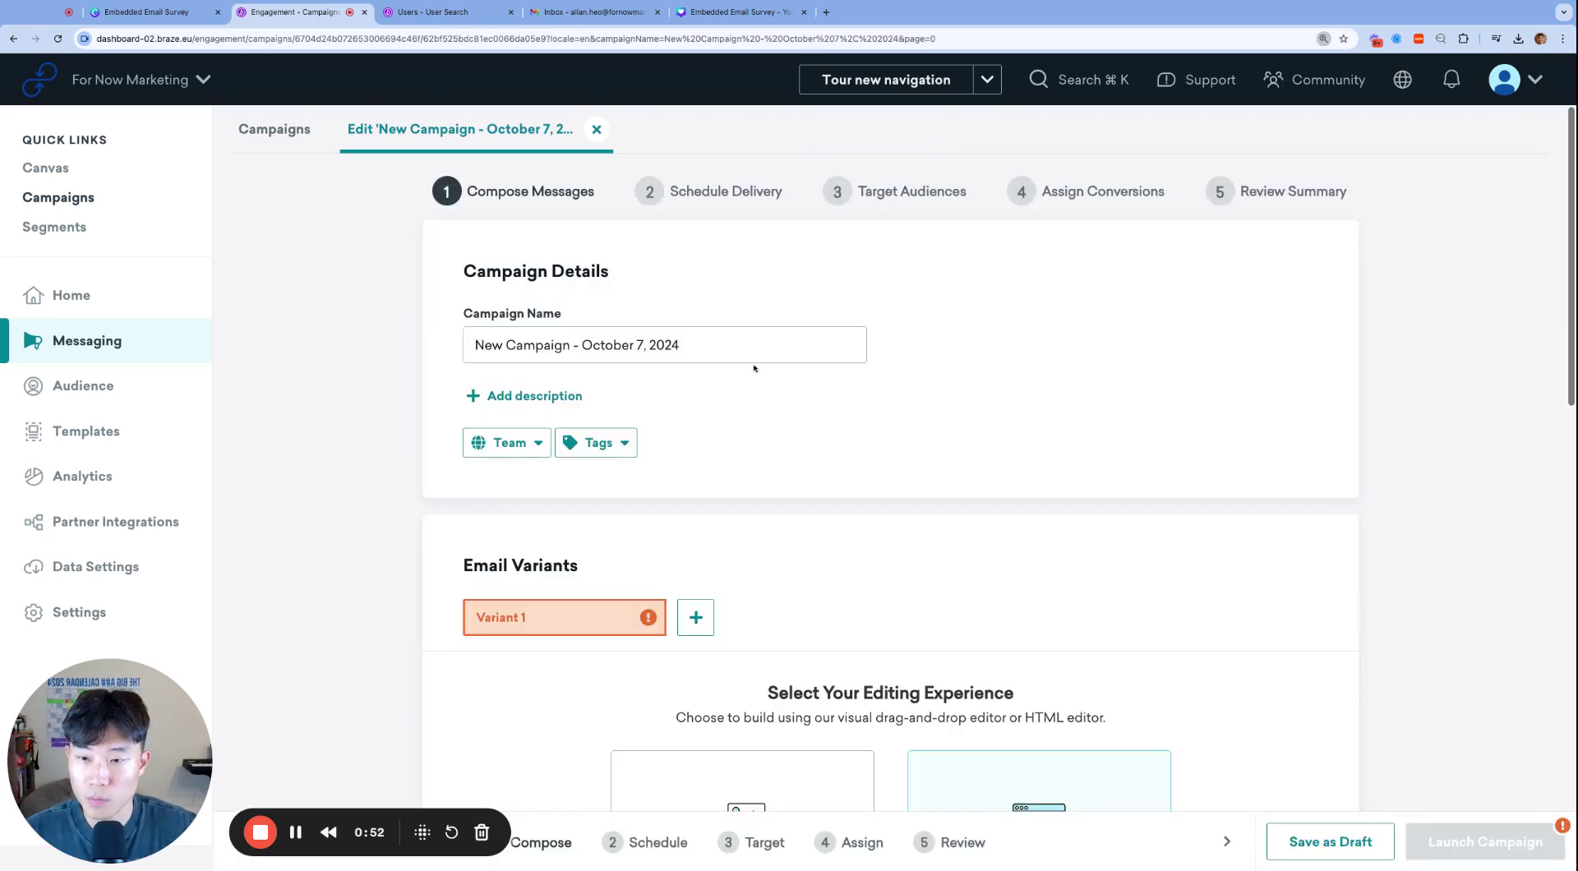
# Step: Name the campaign 'Customer Satisfaction Survey' and browse the drag-and-drop templates
pyautogui.tripleClick(720, 337)
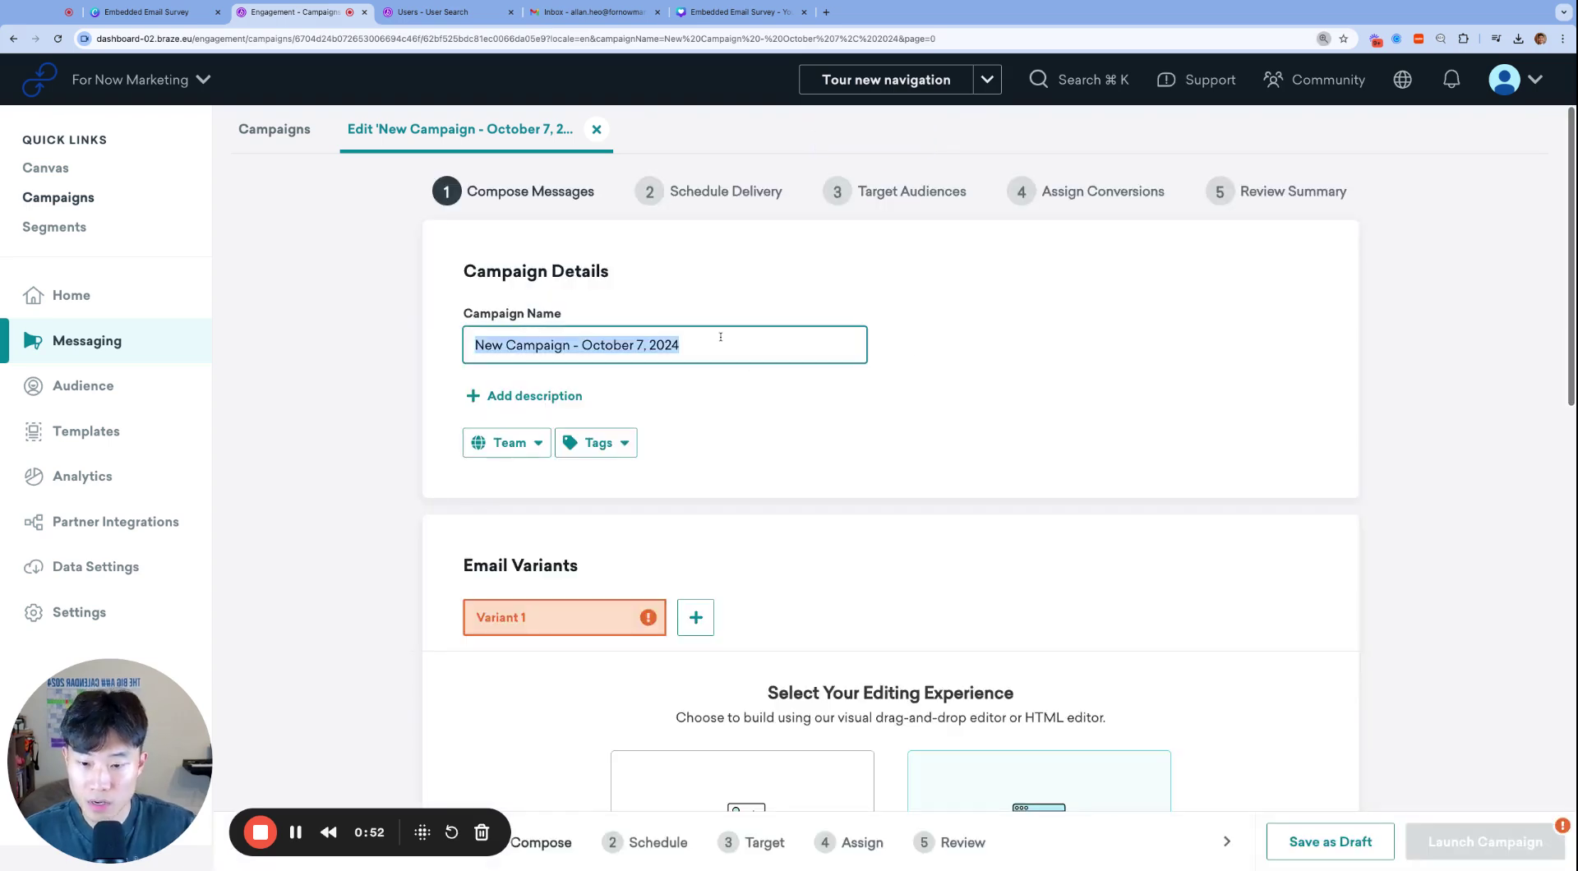
pyautogui.write('Cus')
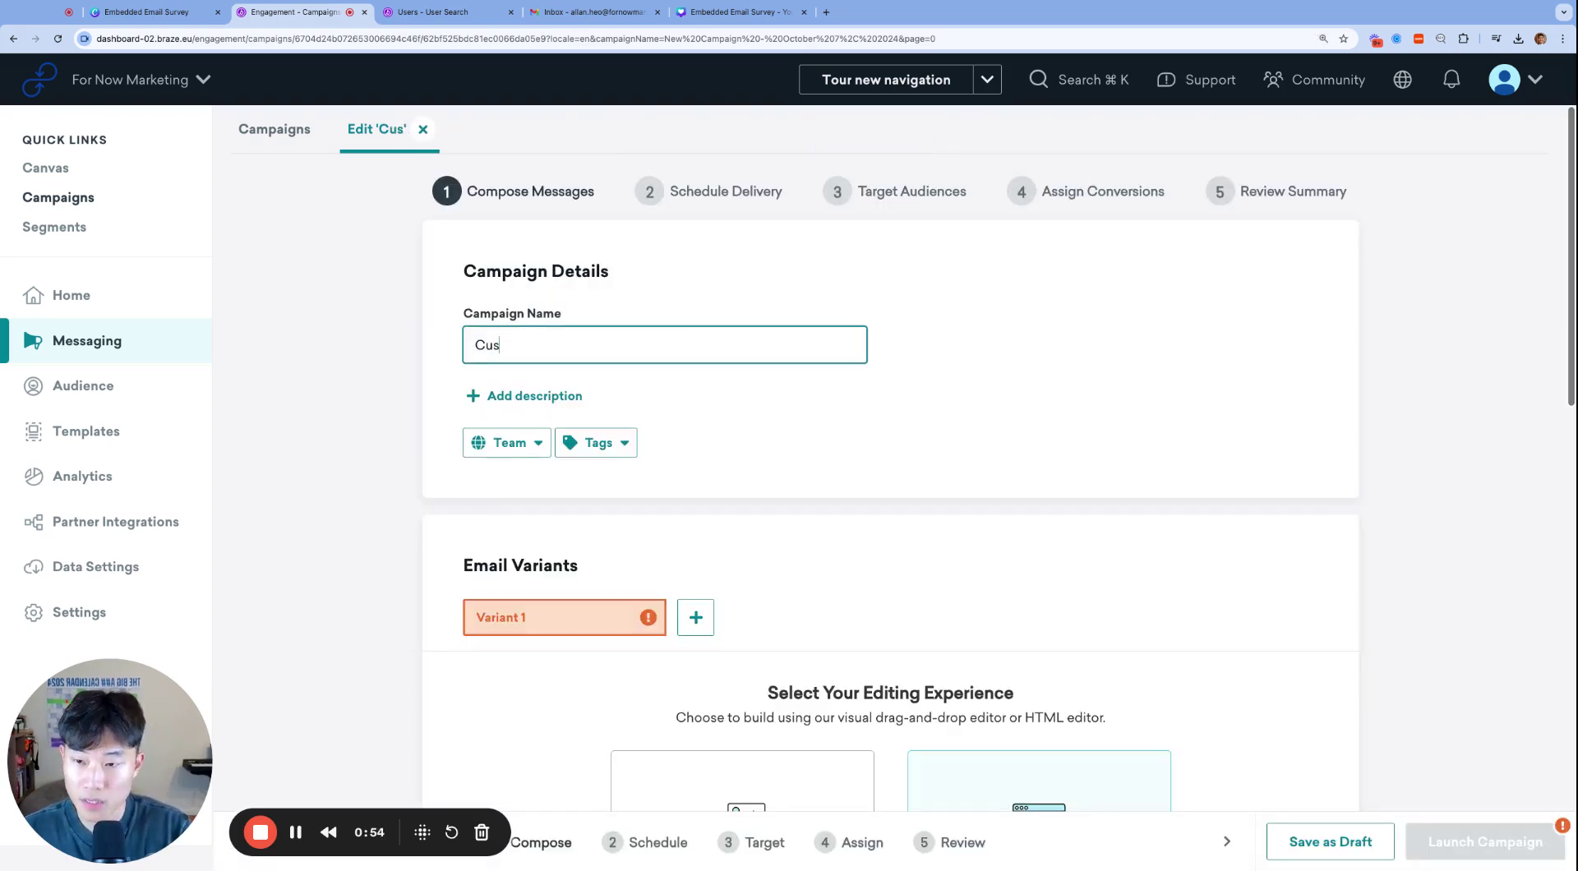
pyautogui.write('tomer Satisfaction Survey')
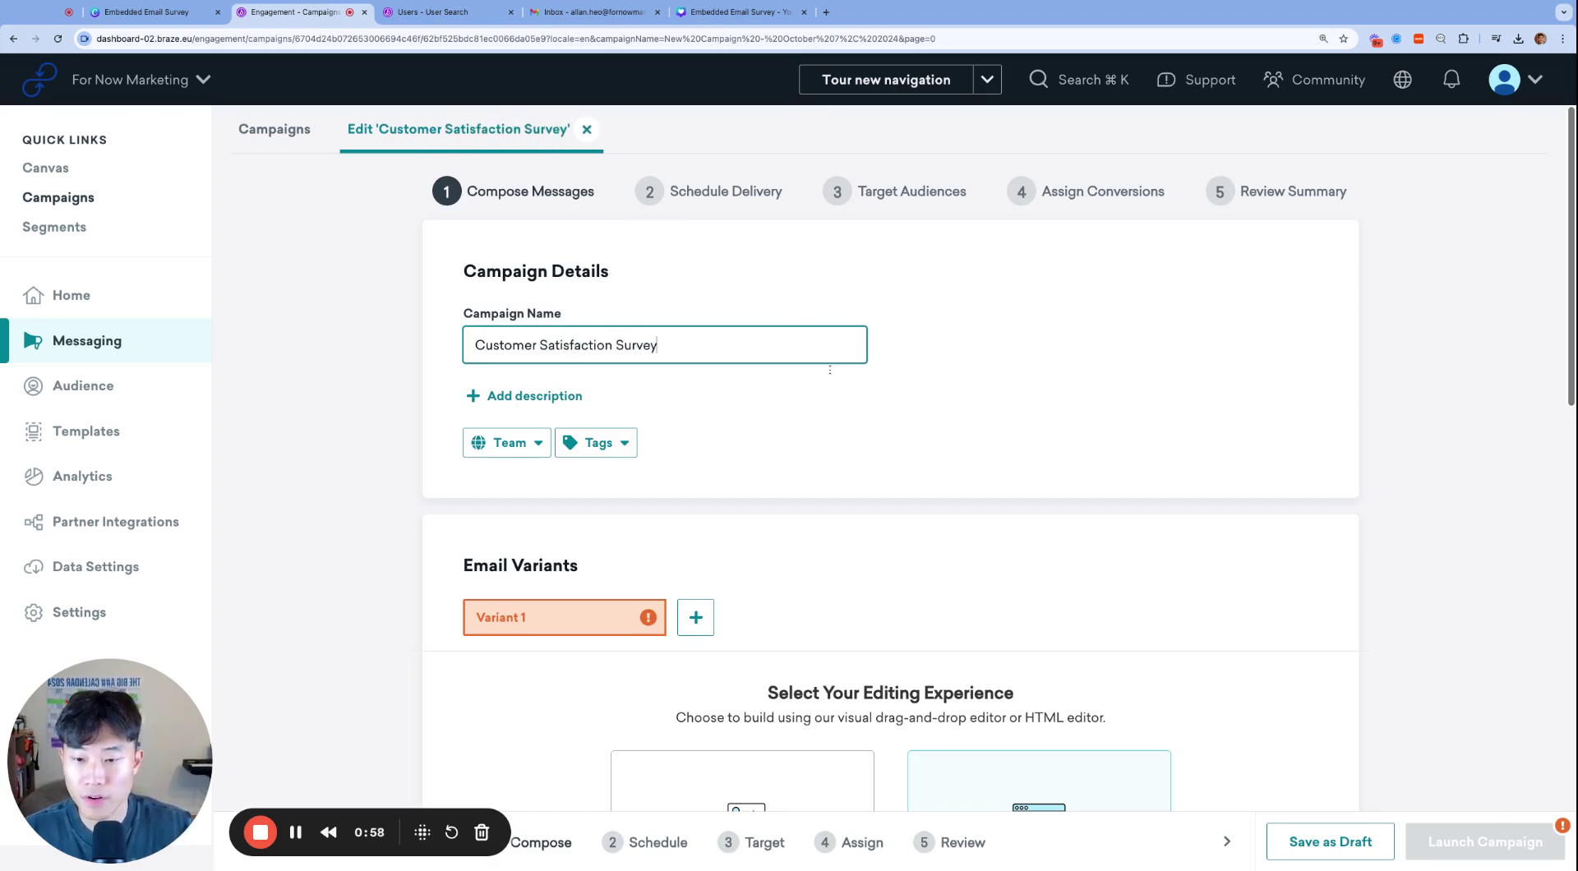
pyautogui.scroll(-3, 940, 413)
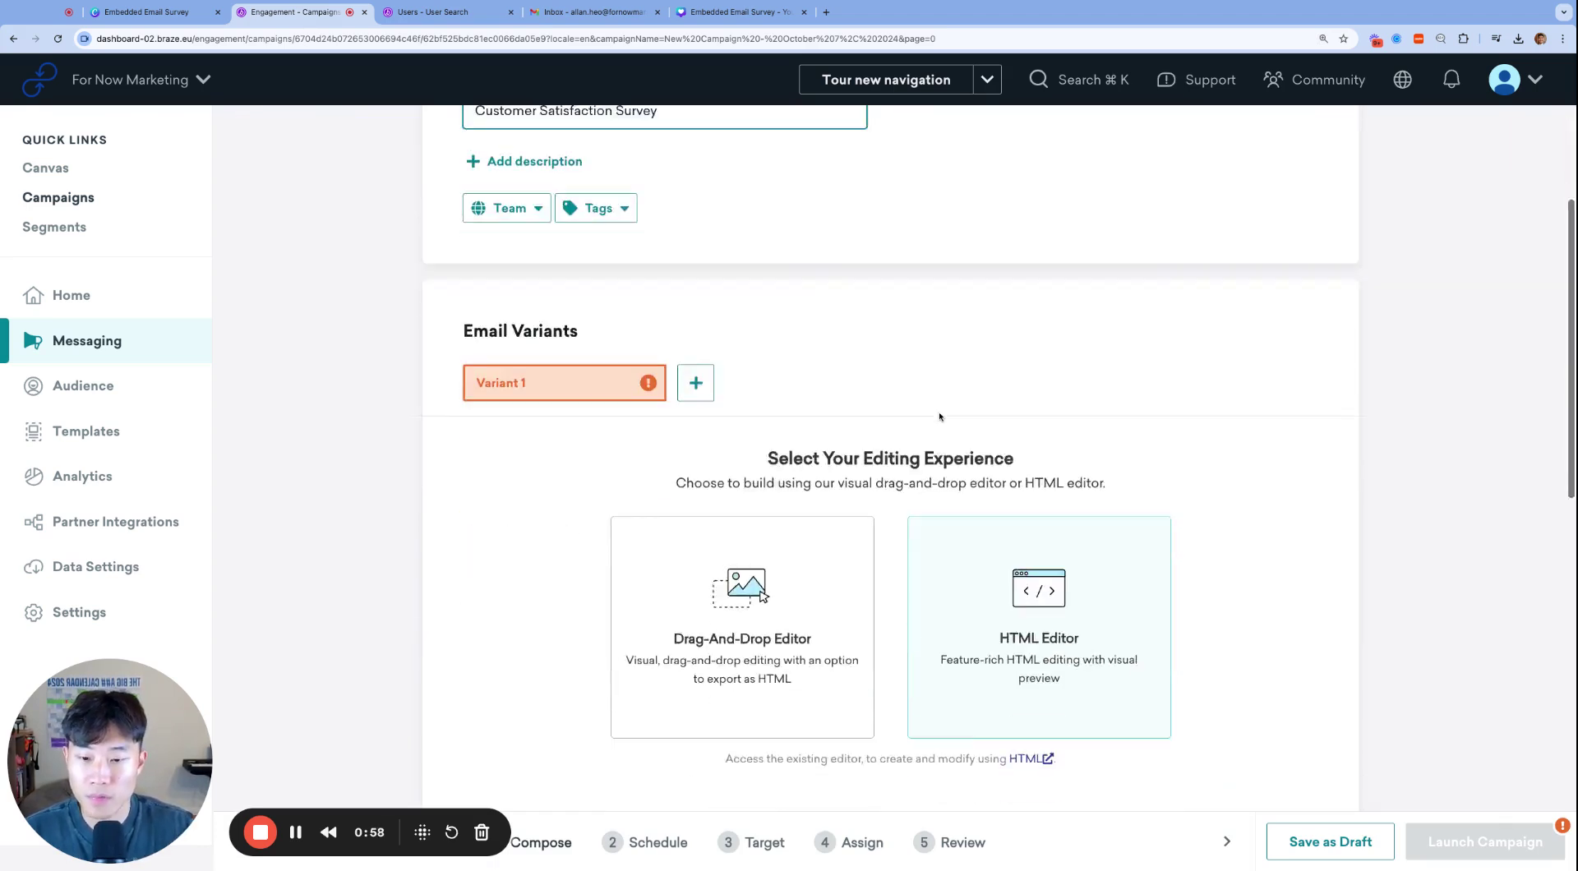
pyautogui.scroll(-5, 1076, 442)
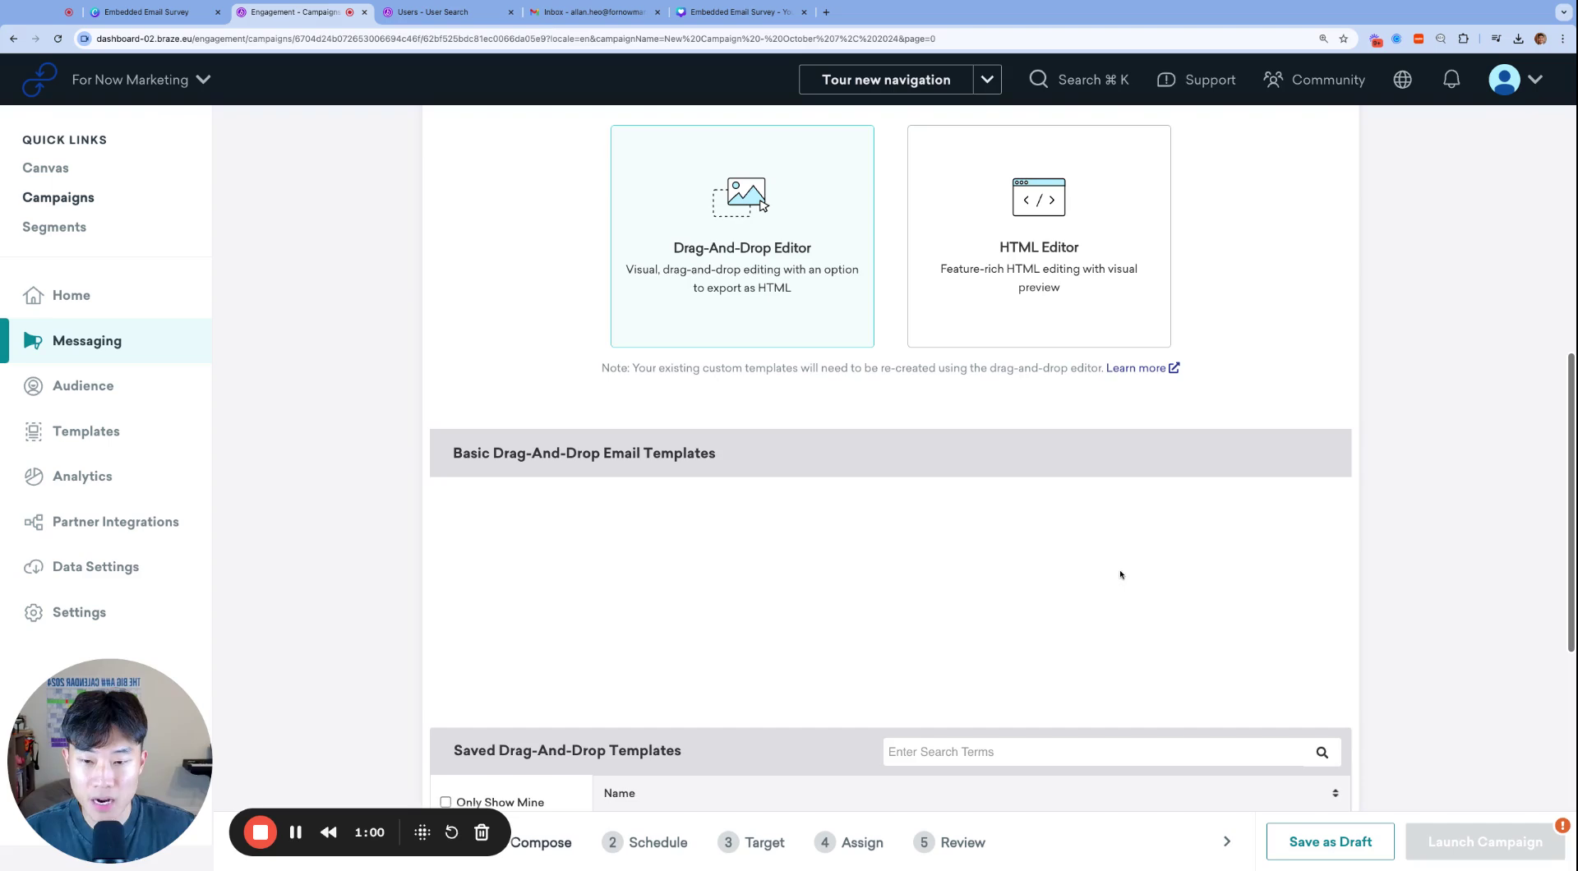
pyautogui.scroll(-1, 1120, 574)
pyautogui.hscroll(10, 1138, 565)
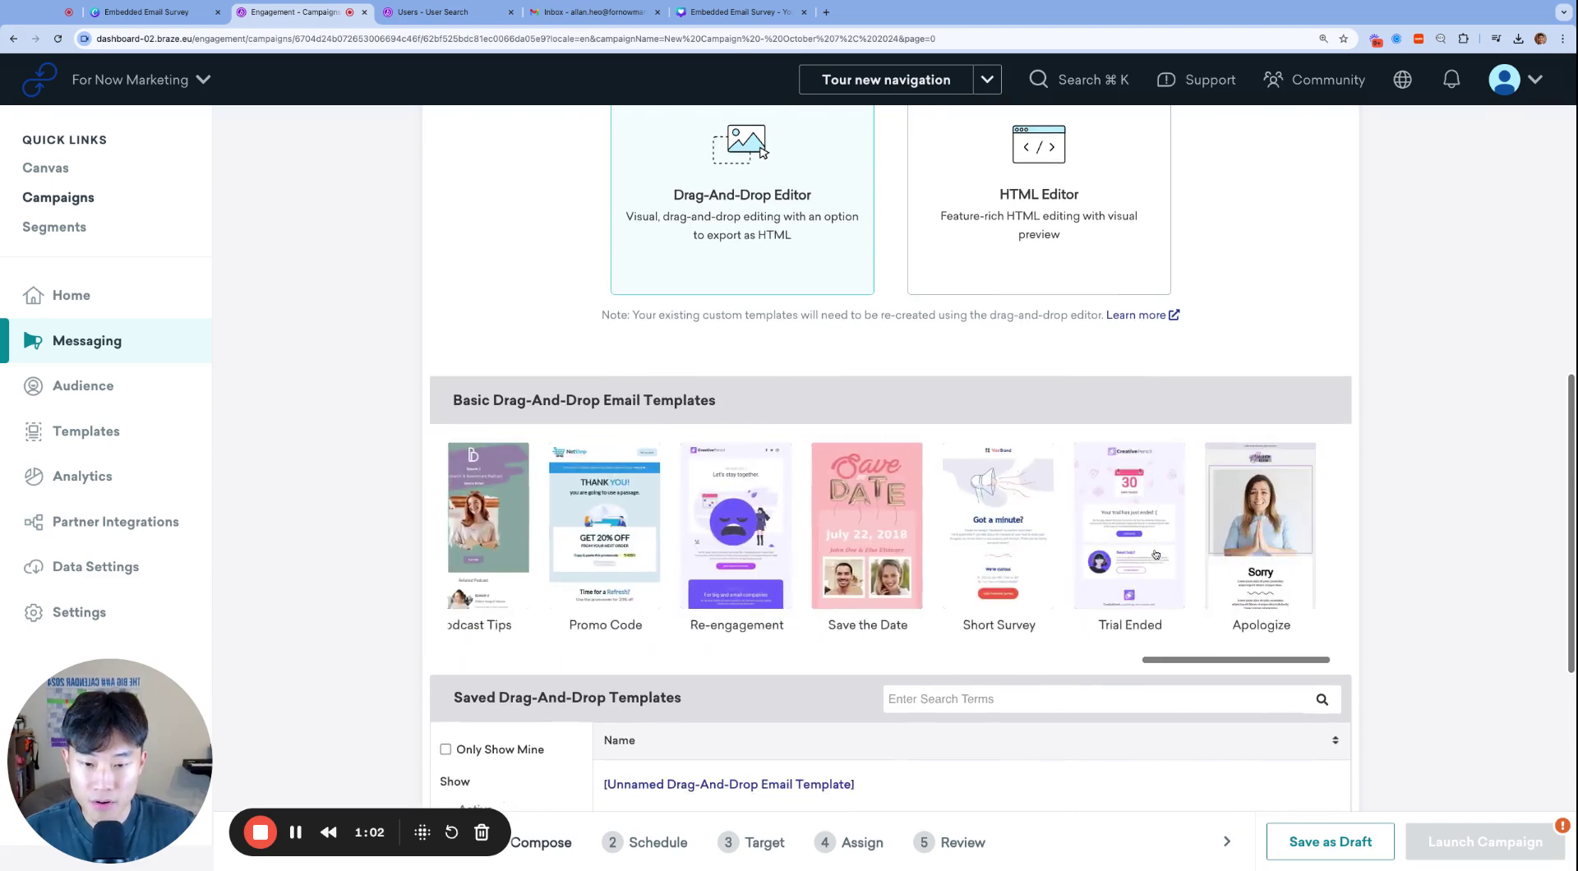
pyautogui.hscroll(-8, 1156, 554)
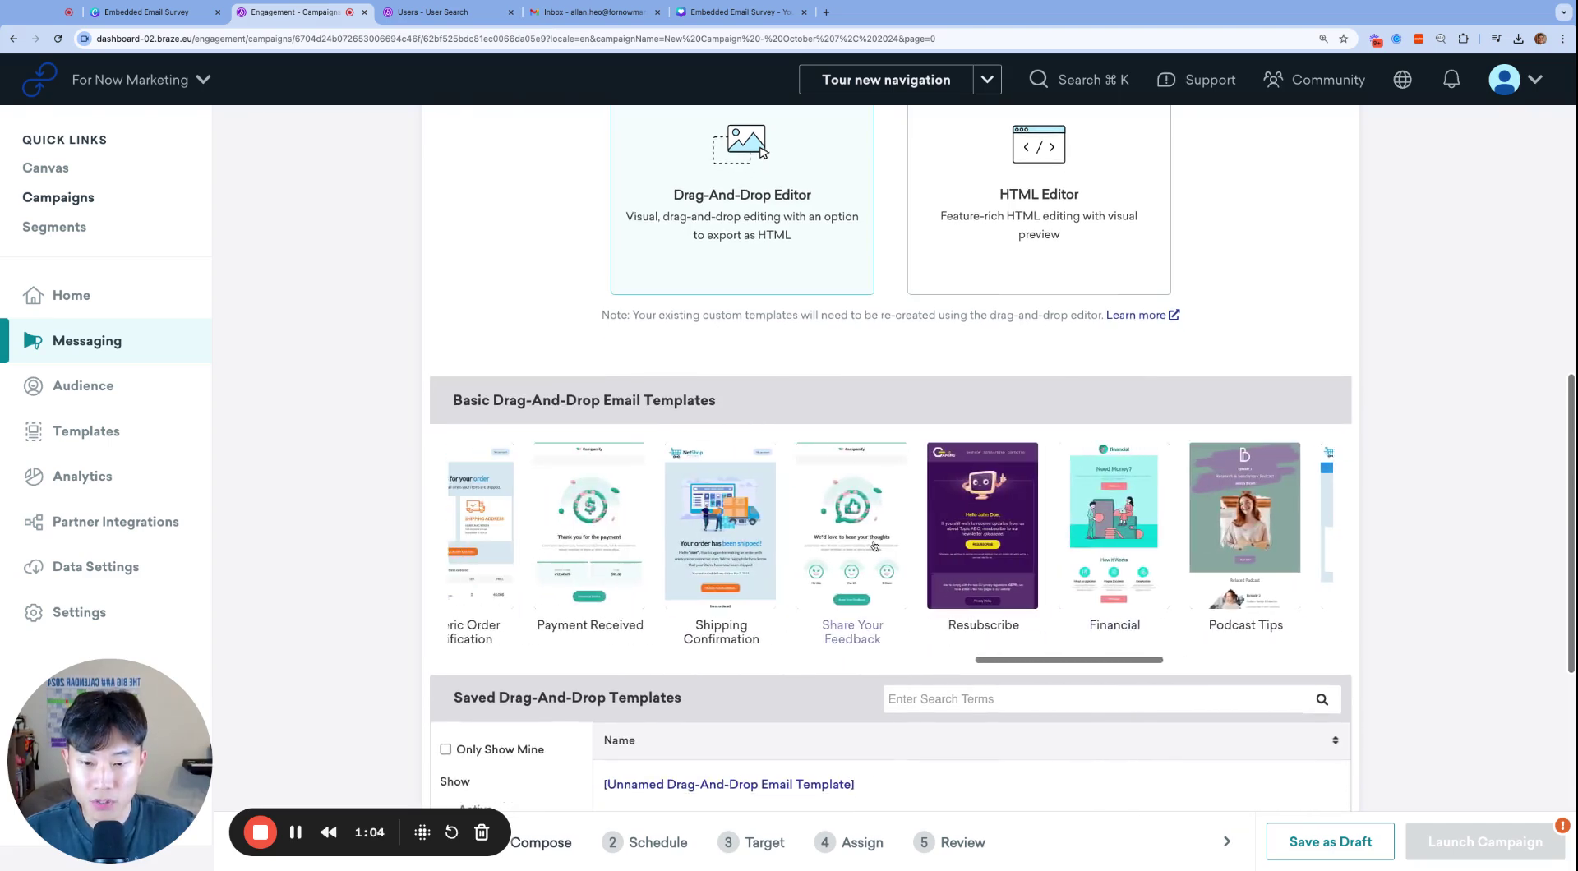
# Step: Pick the Share Your Feedback template and open its email body in the drag-and-drop editor
pyautogui.click(857, 519)
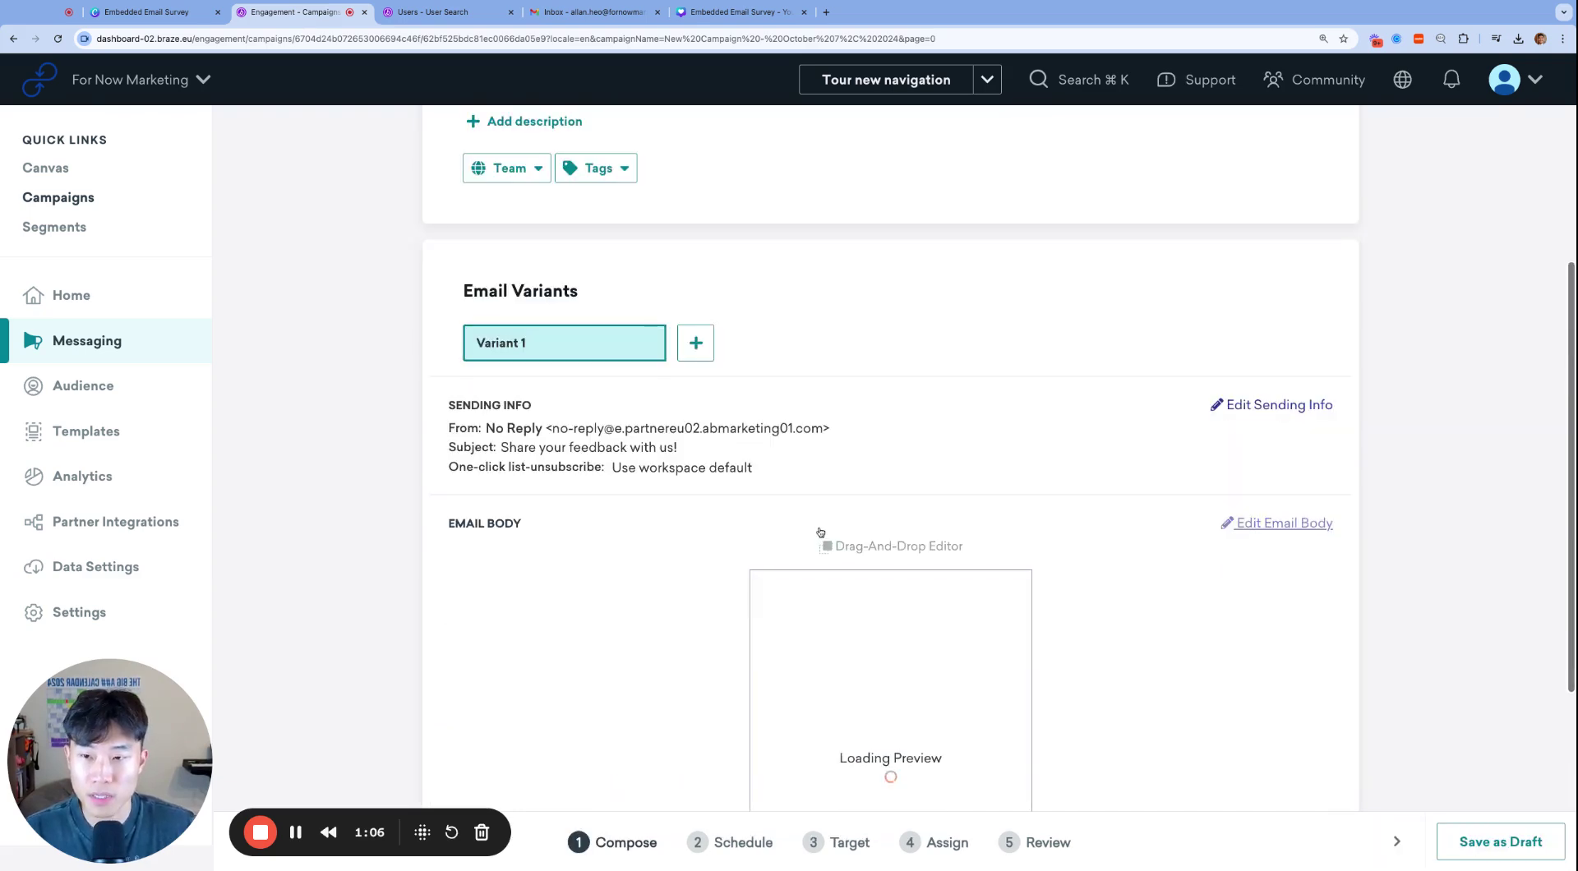
pyautogui.scroll(-6, 820, 532)
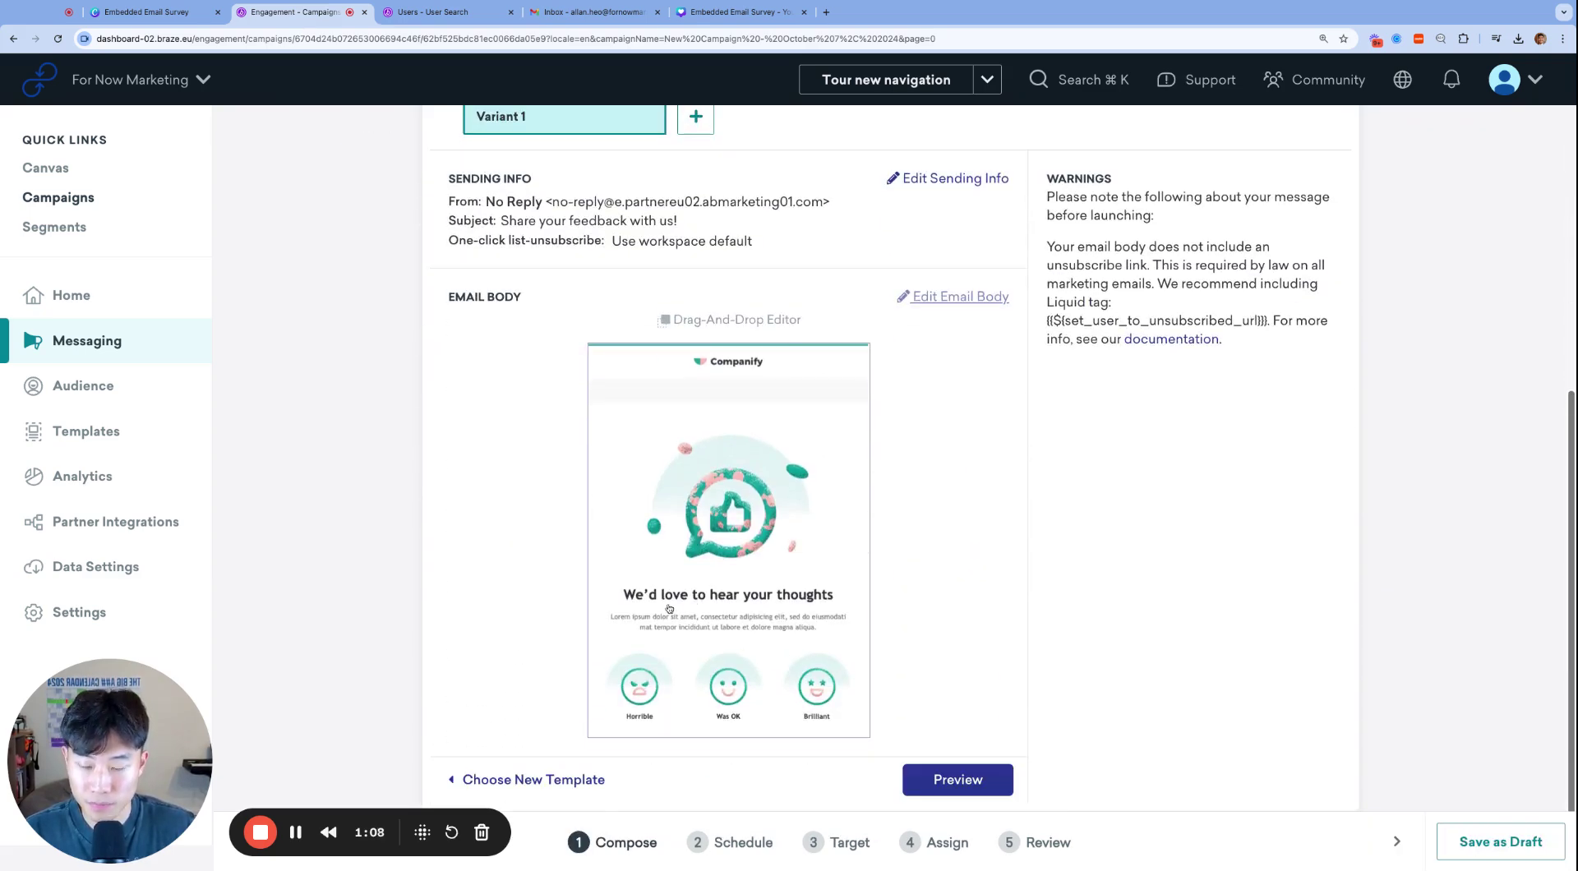
pyautogui.click(669, 608)
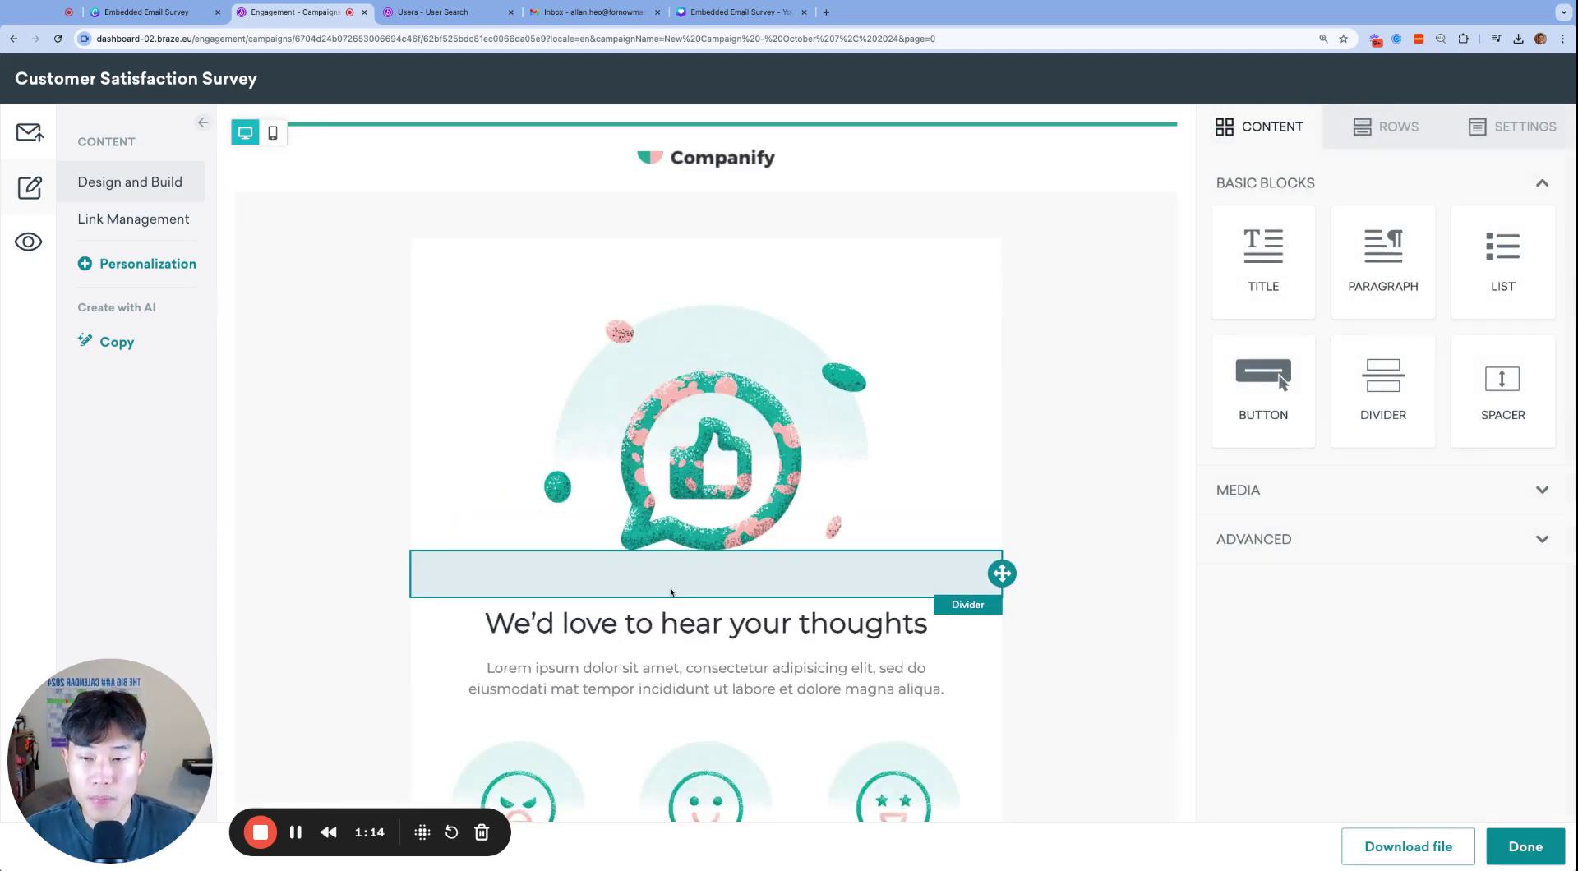
# Step: Scroll through the emoji survey layout, zooming the page out and back in
pyautogui.scroll(-4, 670, 591)
pyautogui.scroll(1, 740, 575)
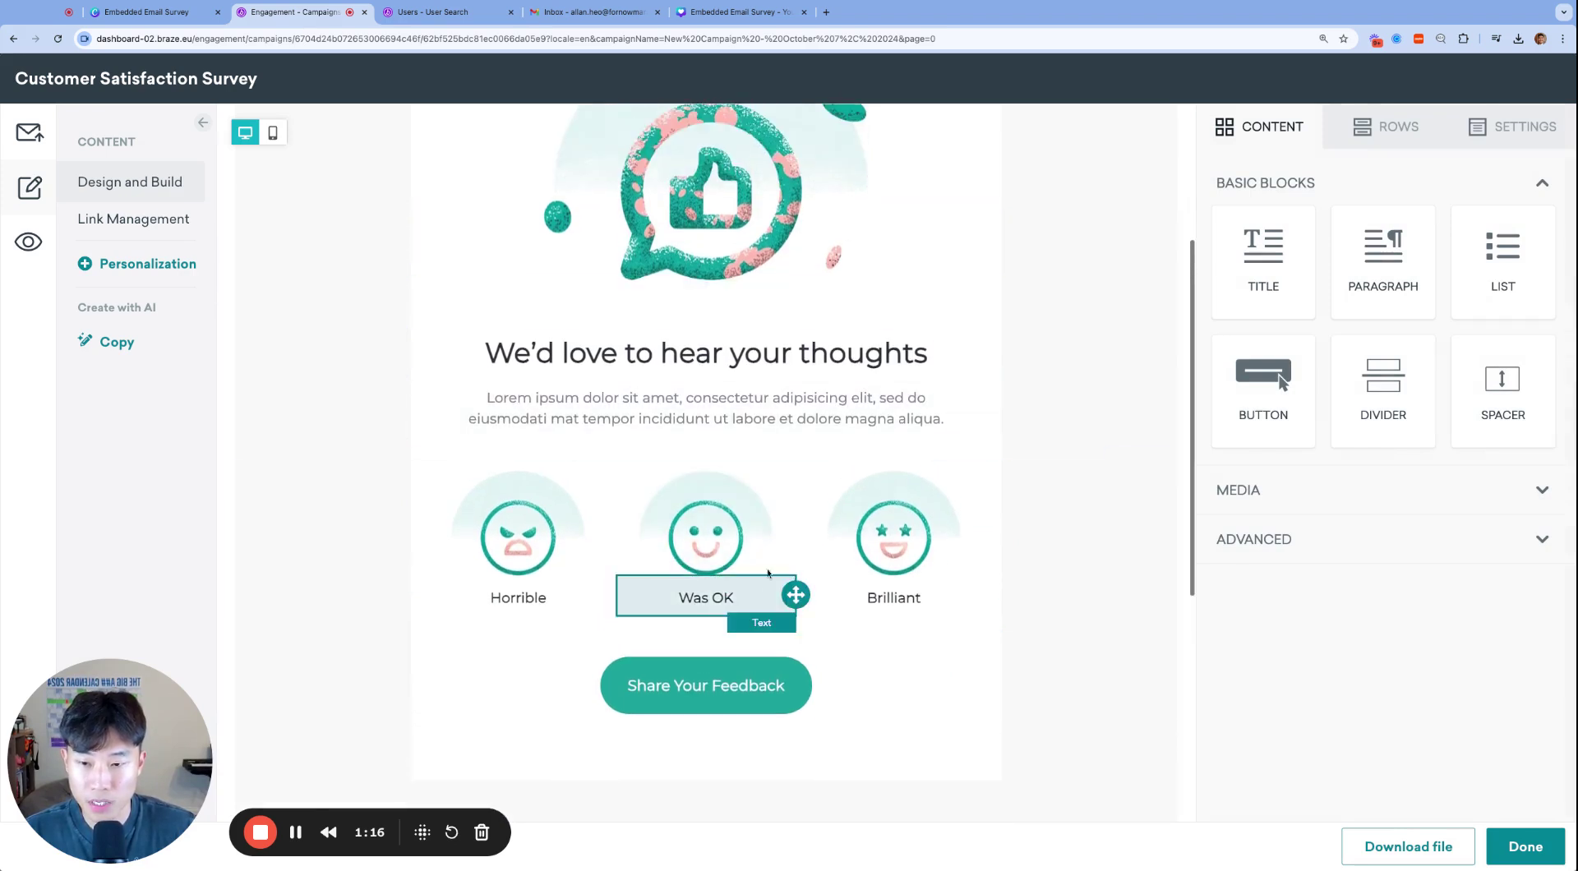
pyautogui.scroll(1, 896, 543)
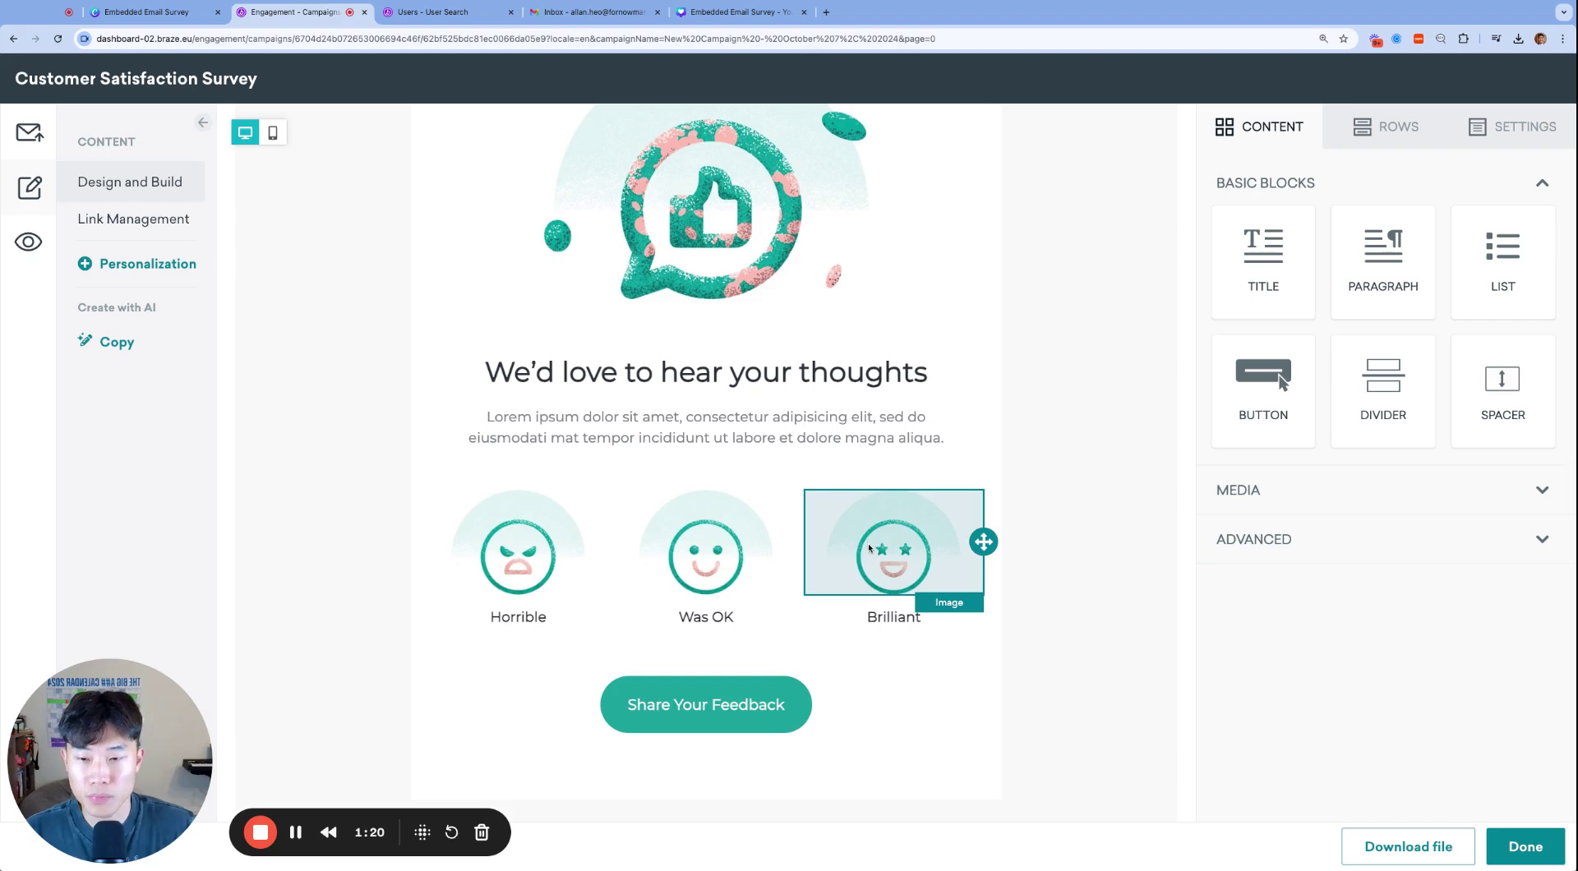
pyautogui.scroll(3, 904, 551)
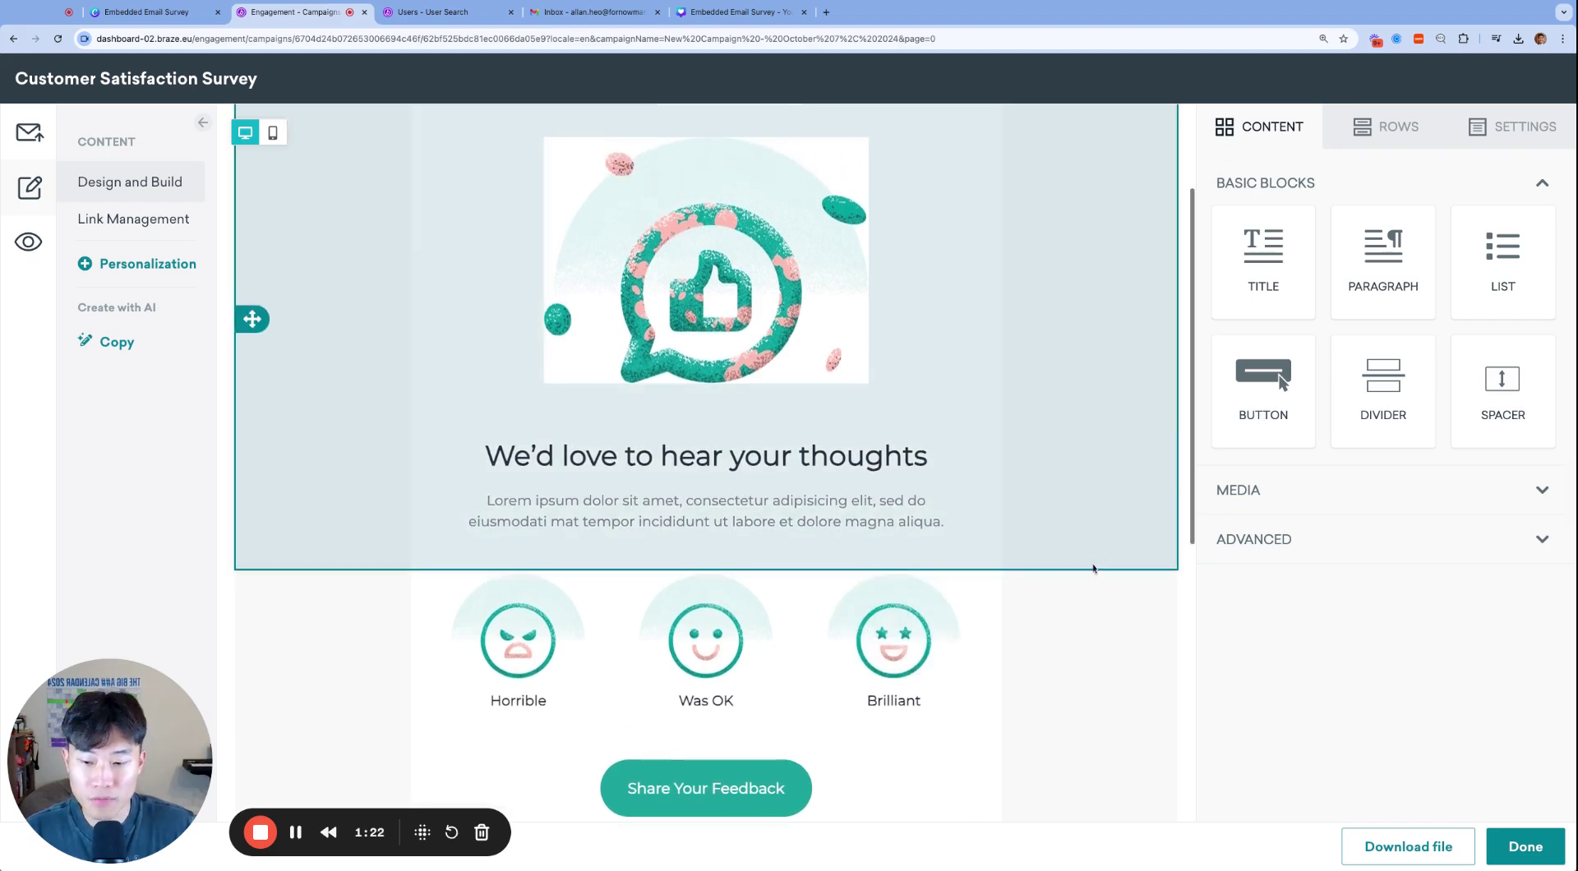
pyautogui.hotkey('ctrl', '-')
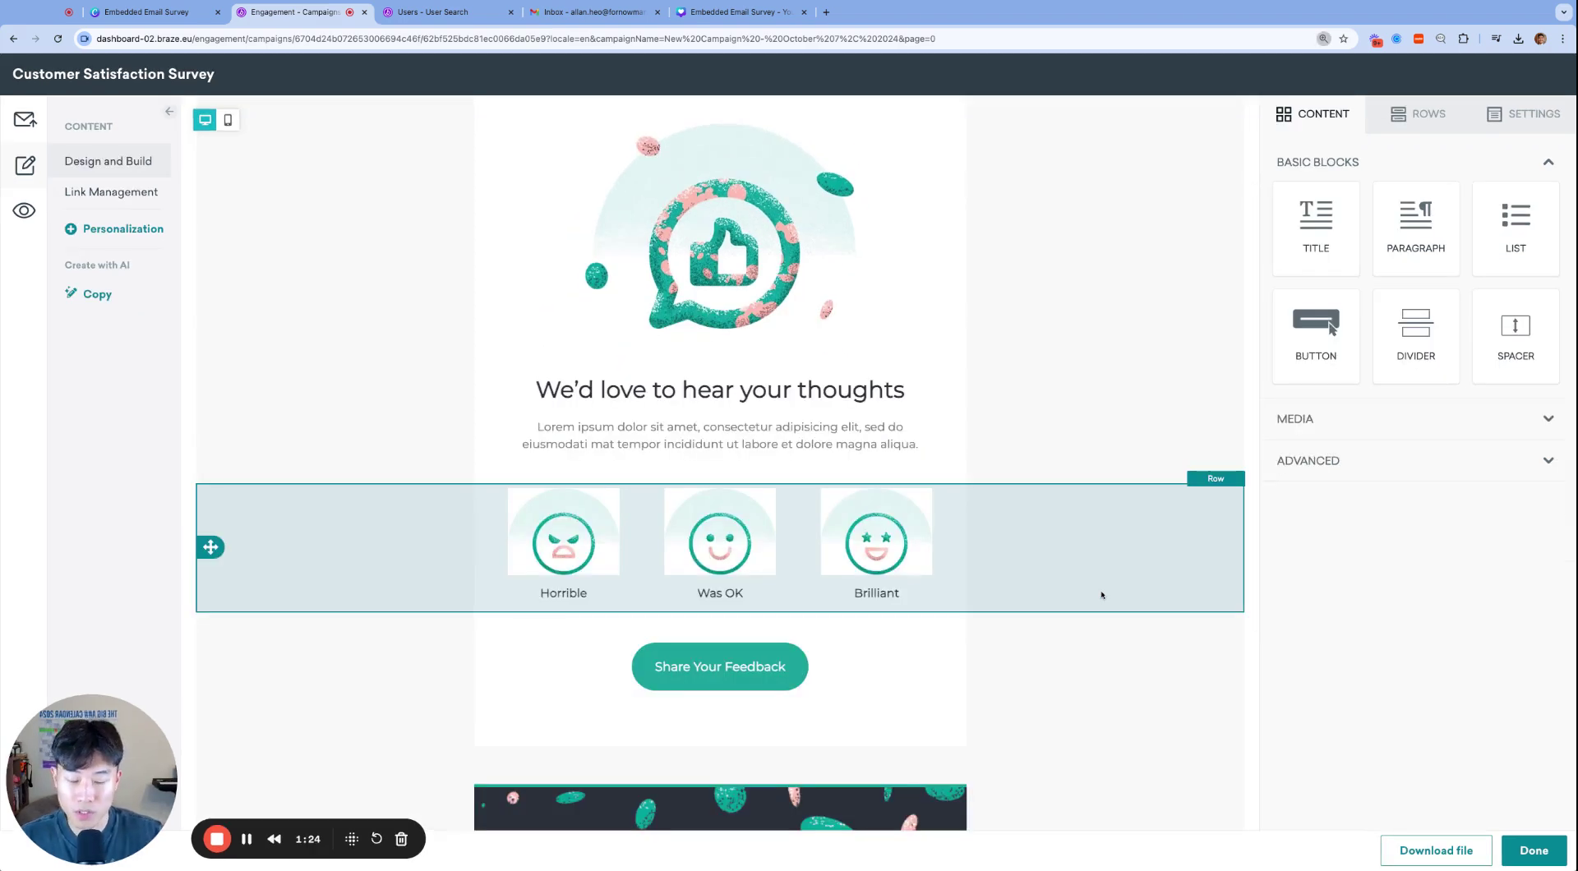
pyautogui.scroll(2, 976, 264)
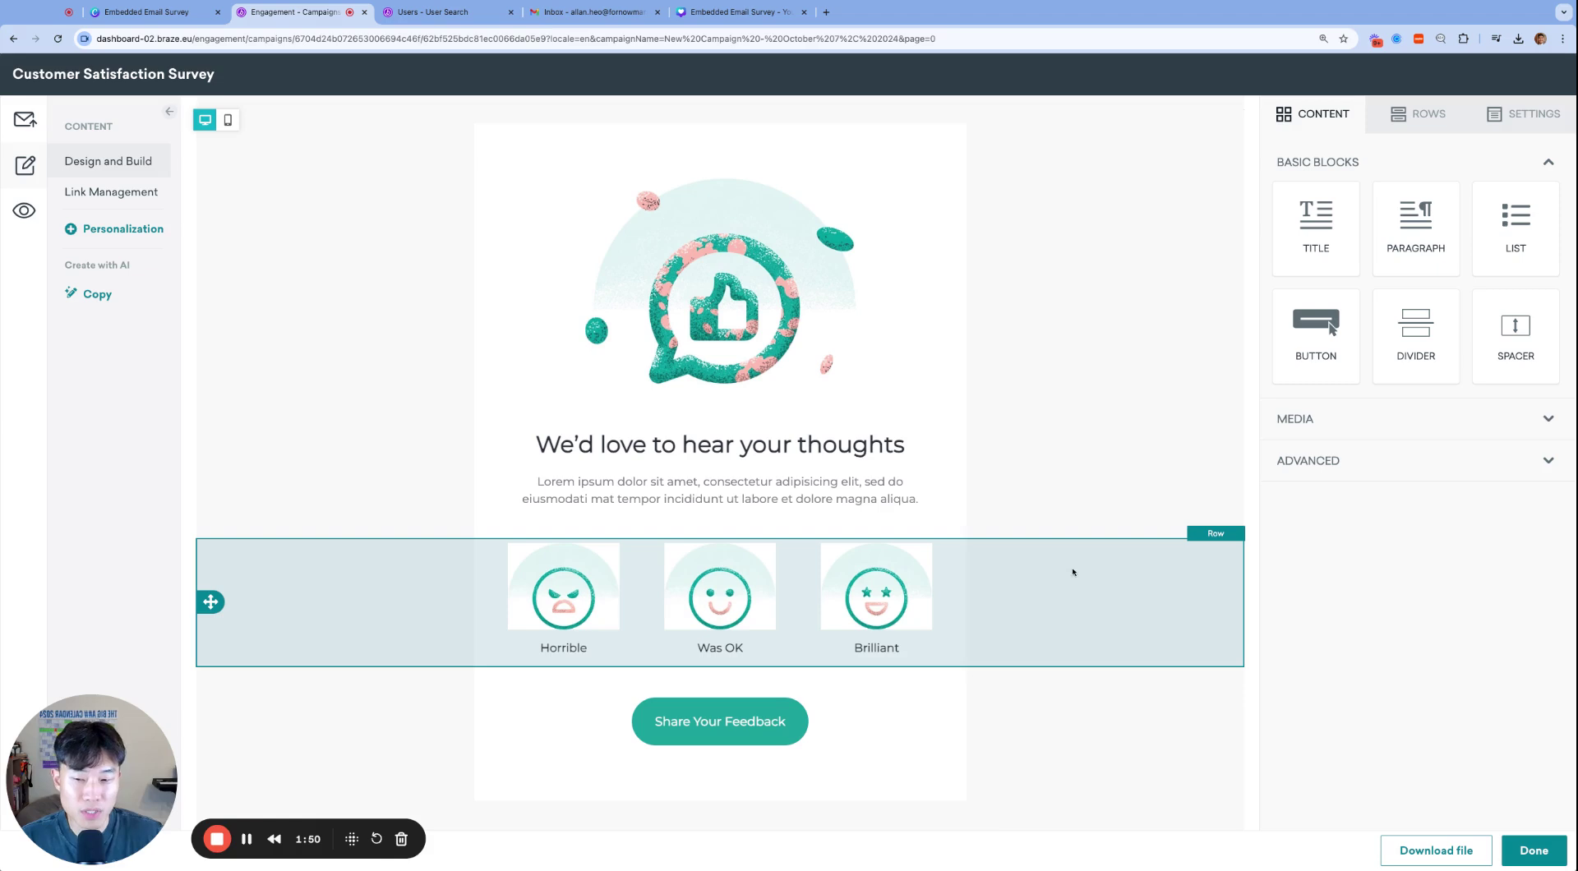
pyautogui.press('super+equal')
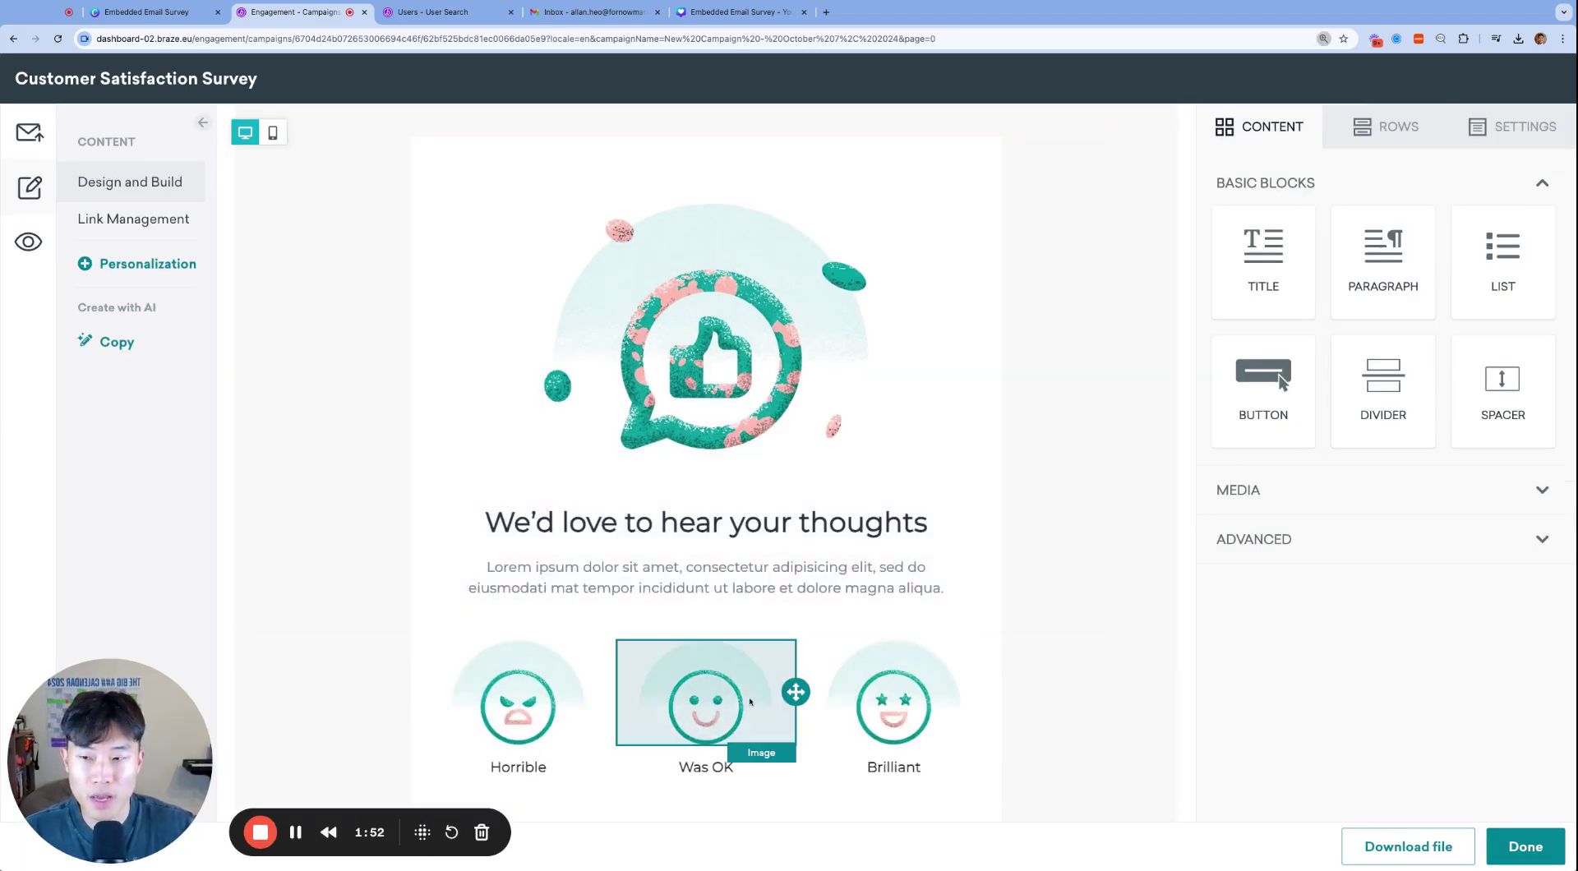
# Step: Select the Horrible image and set its image link to open a web page
pyautogui.scroll(-2, 787, 678)
pyautogui.scroll(-1, 970, 534)
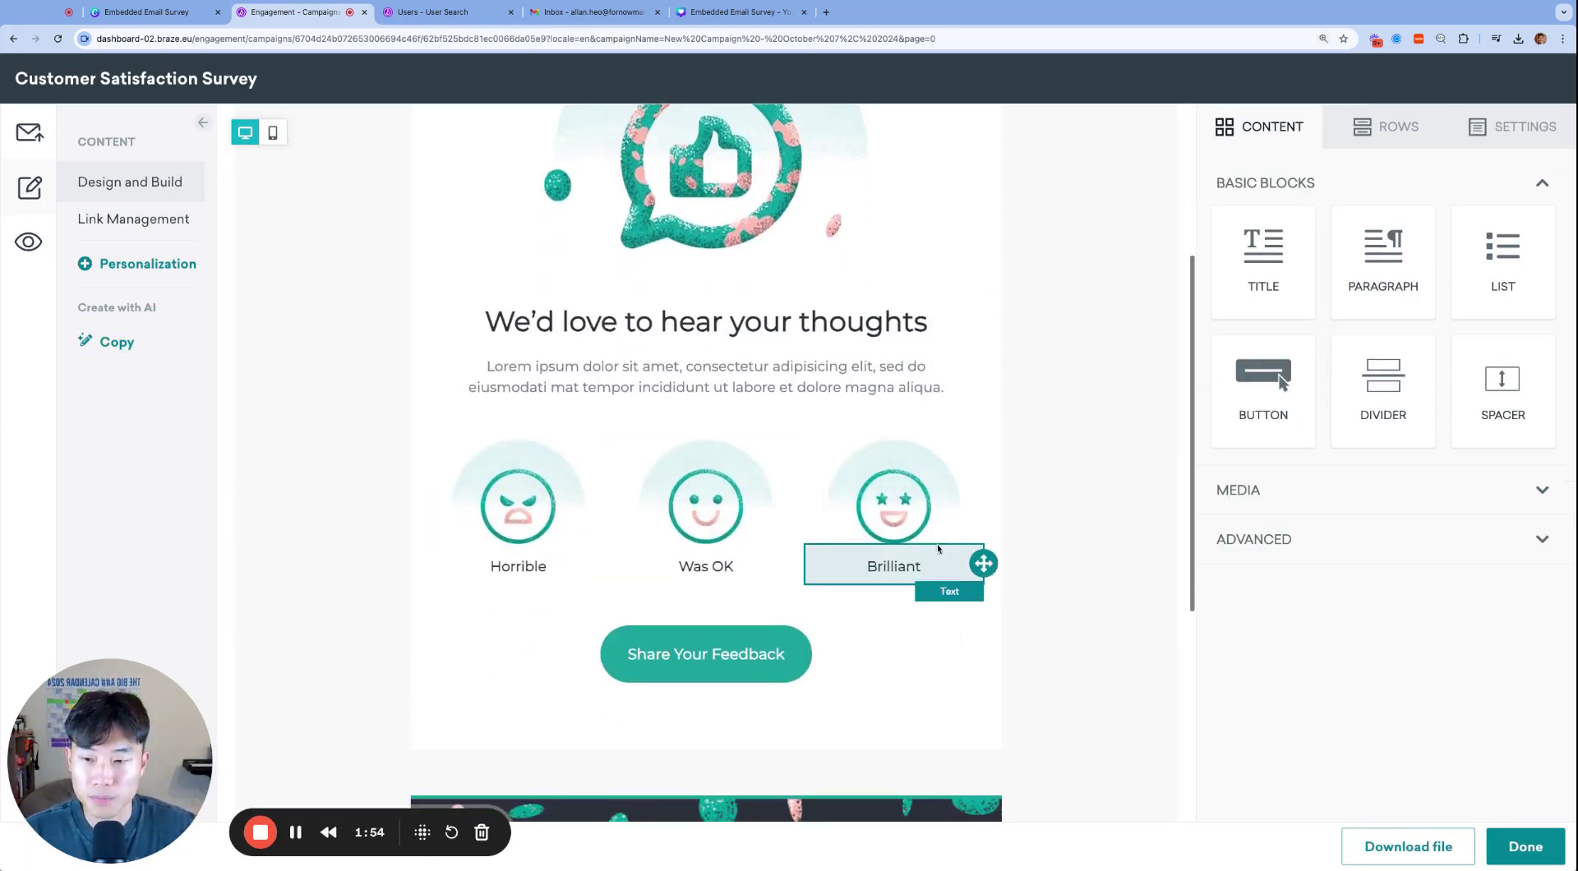
pyautogui.click(548, 479)
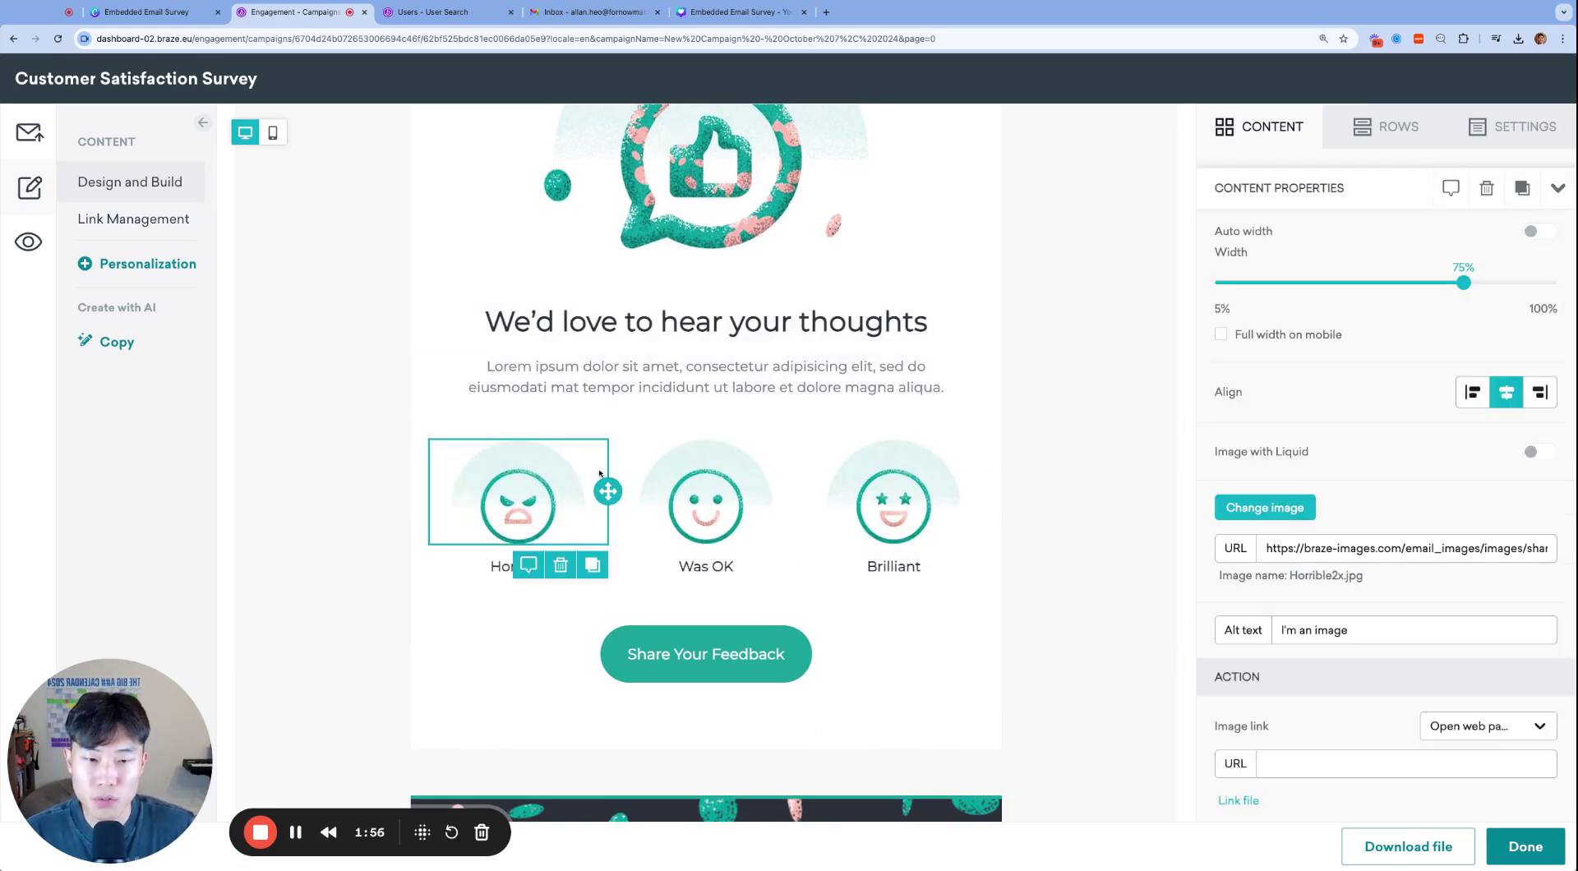
pyautogui.scroll(-1, 889, 451)
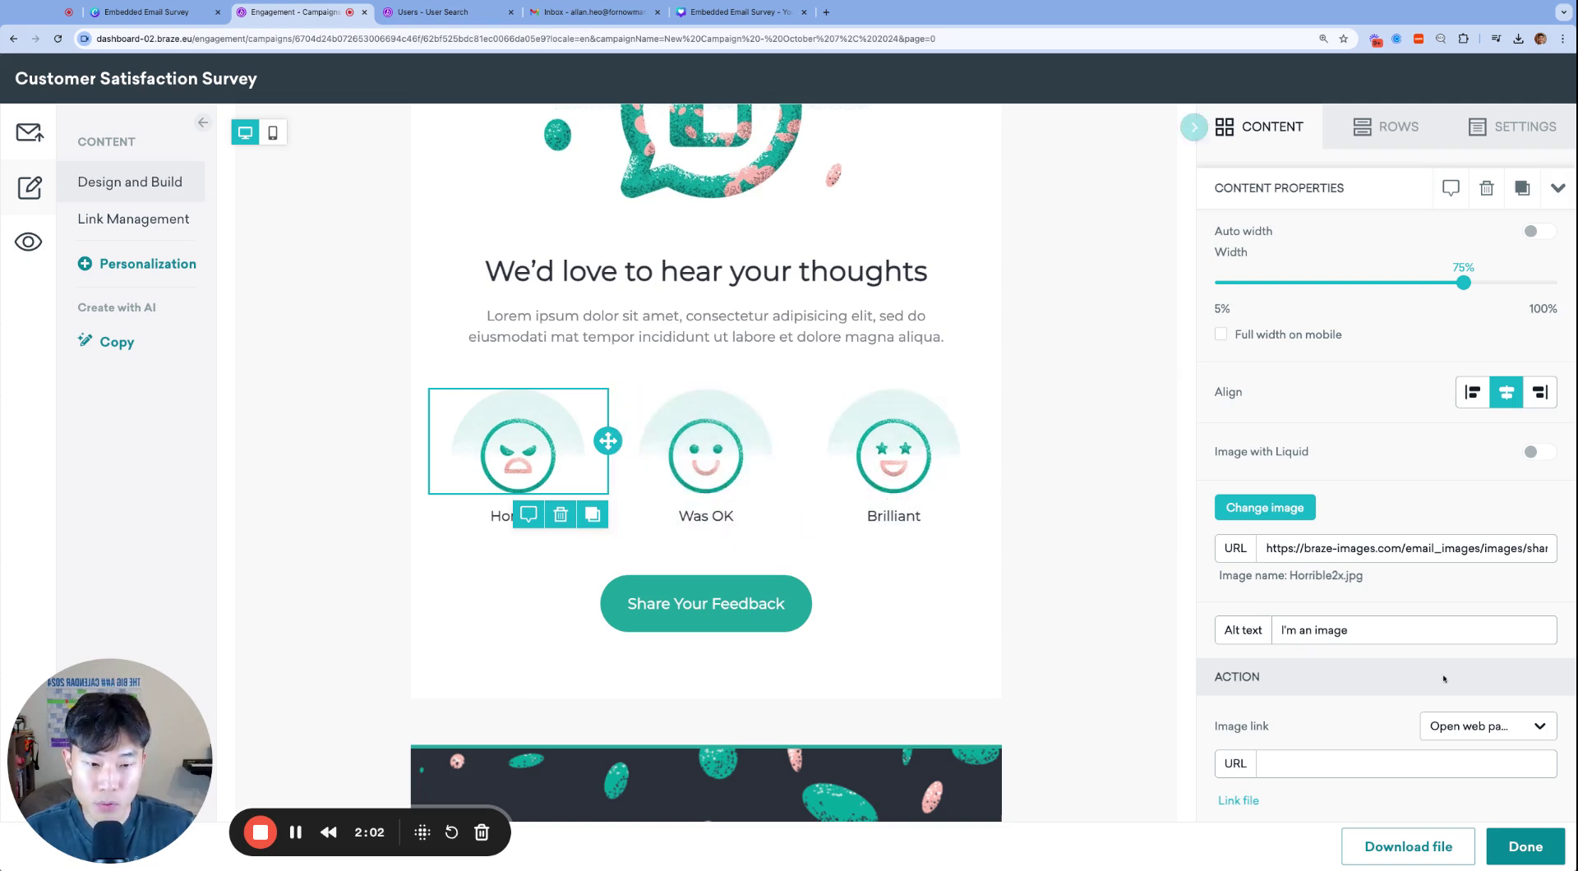
pyautogui.scroll(-2, 1347, 608)
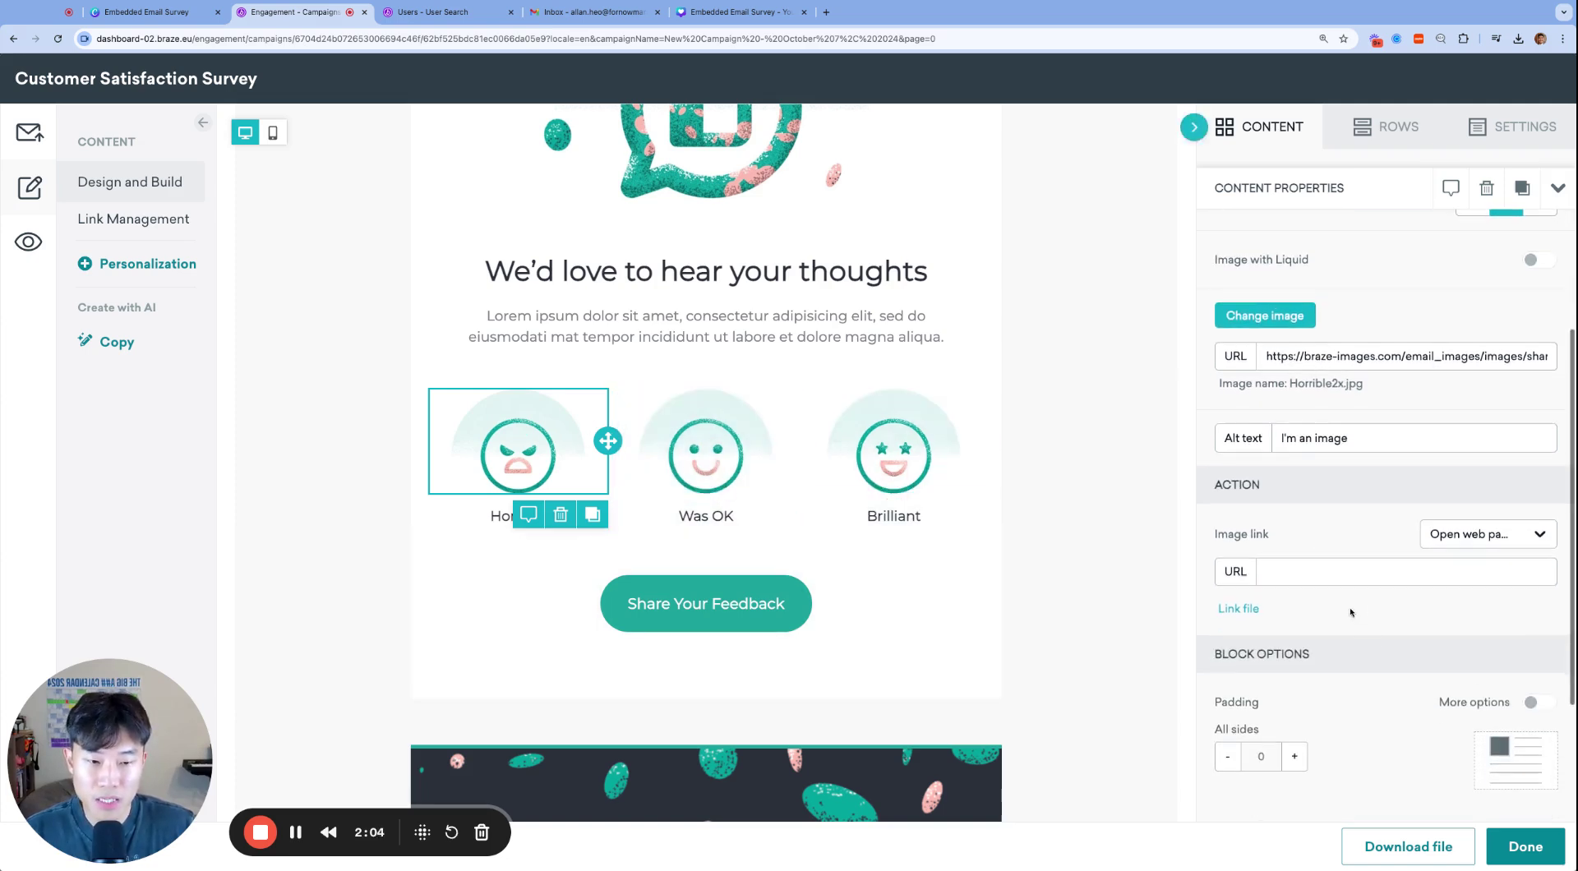
pyautogui.click(1340, 573)
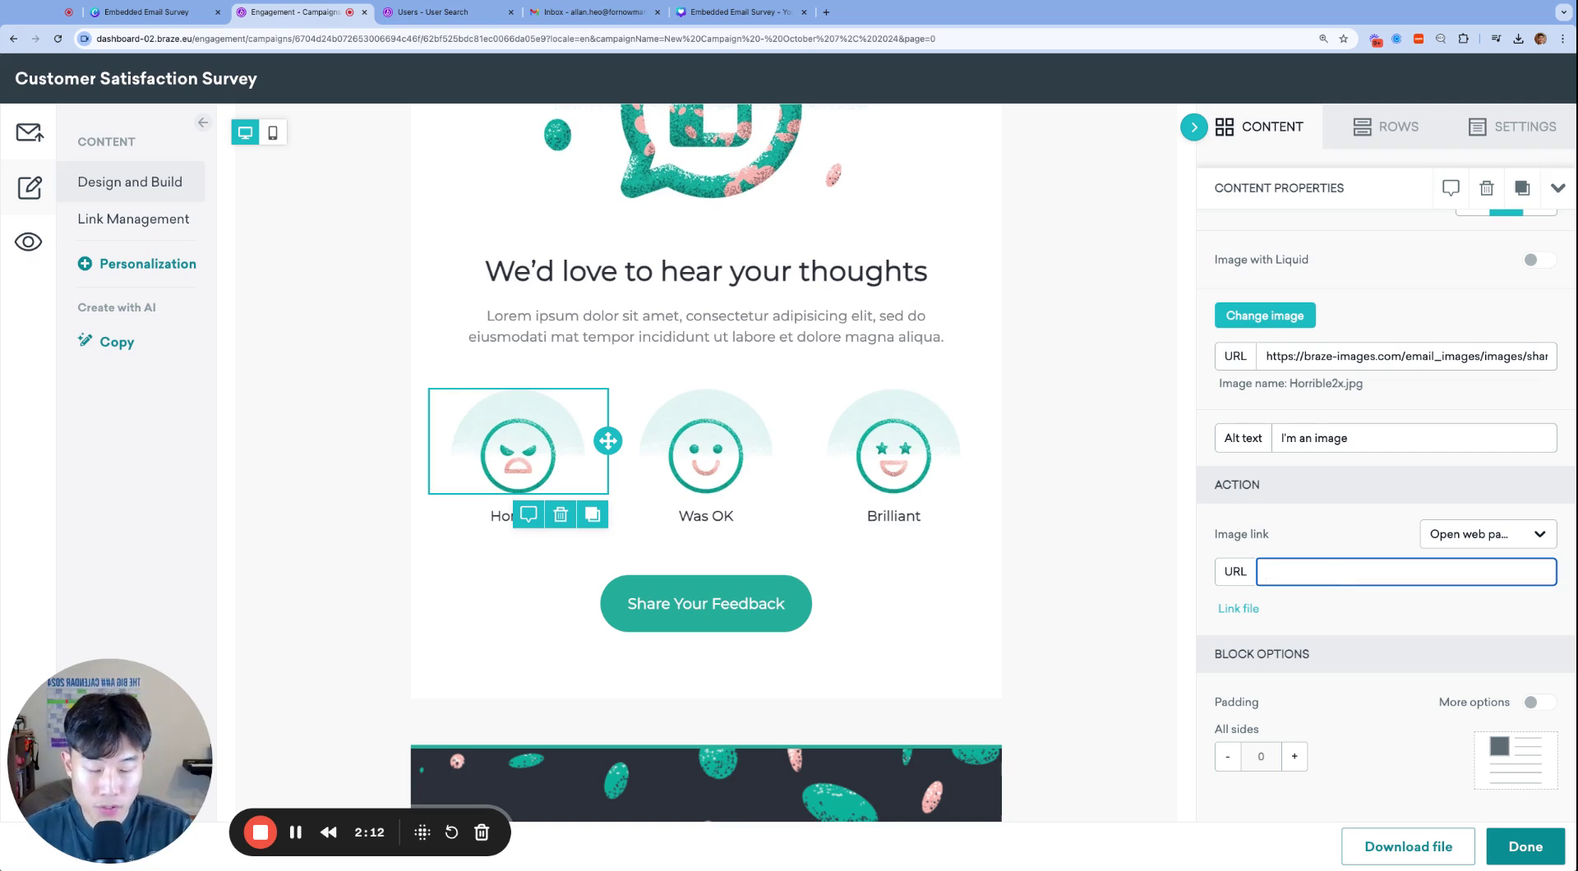
pyautogui.write('https')
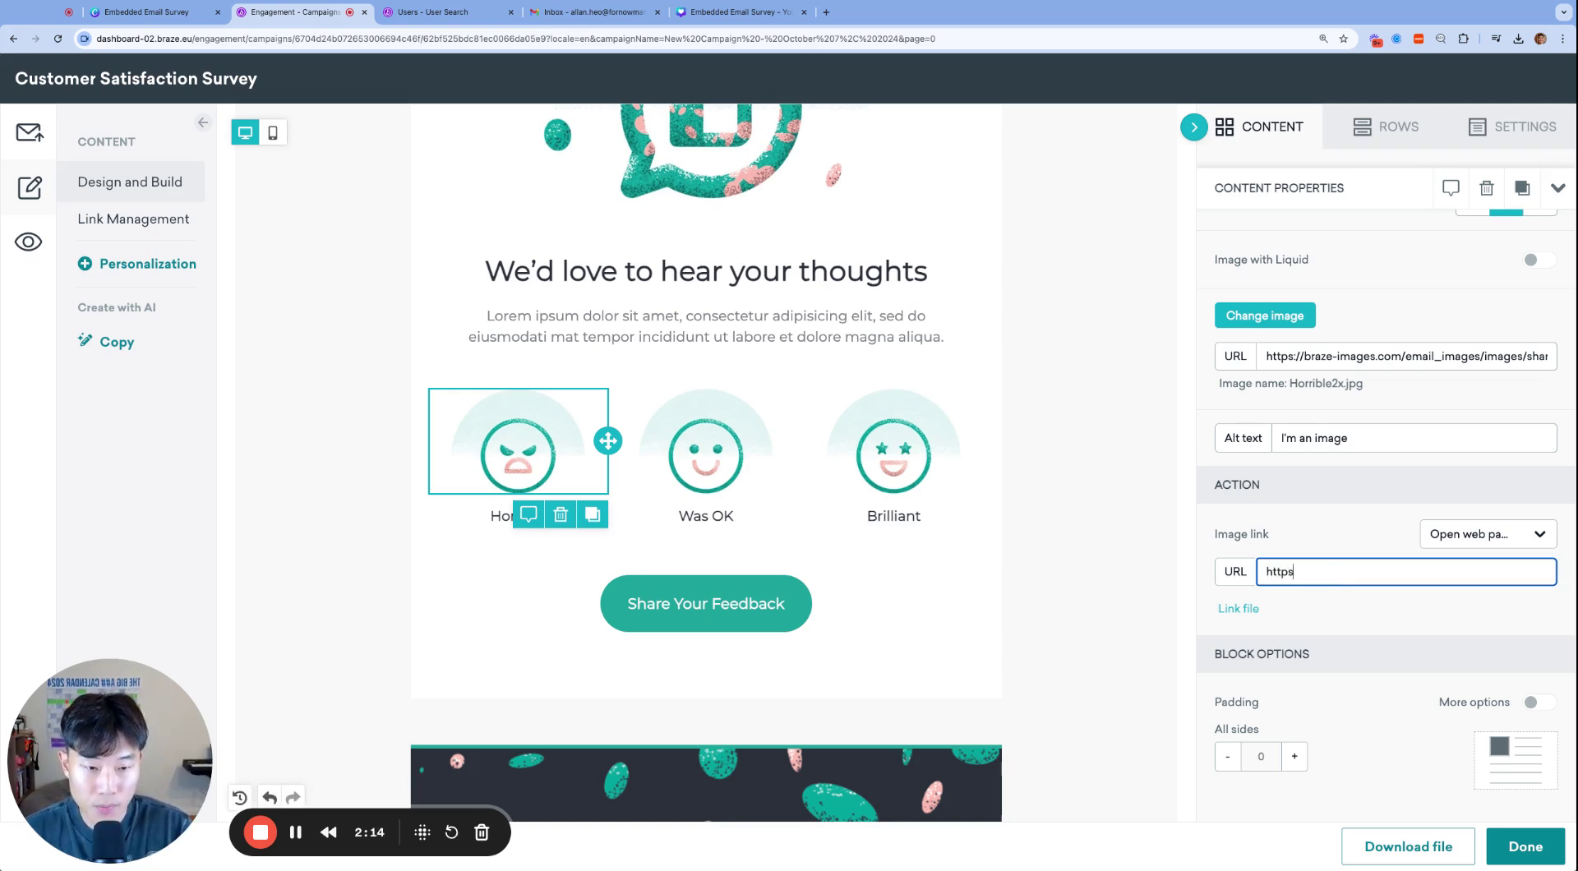
pyautogui.write('://forno')
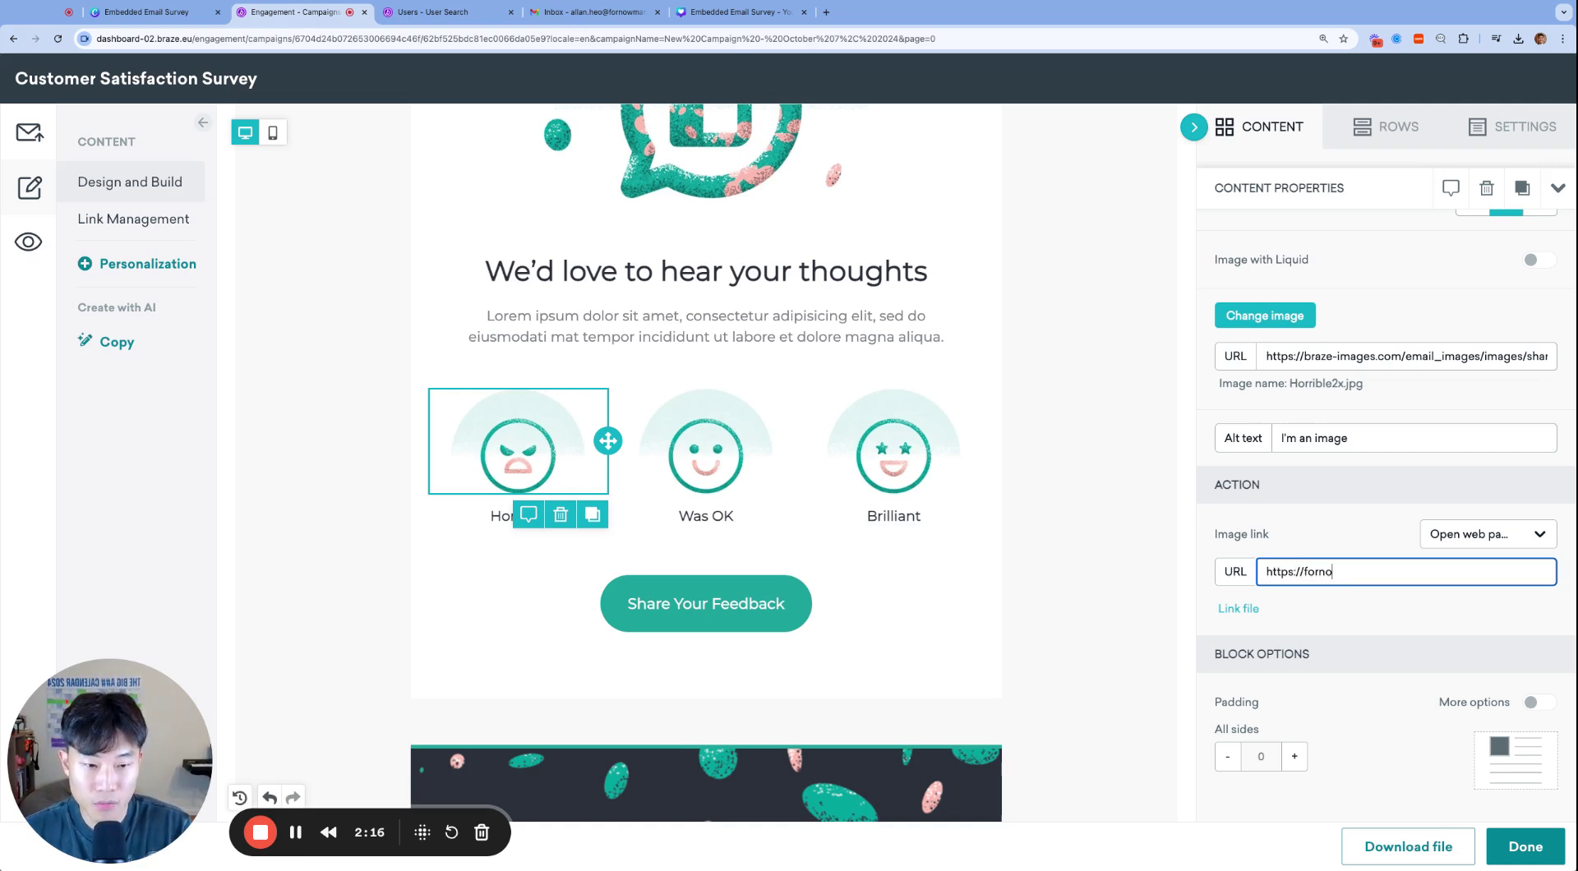
pyautogui.write('wmarketing.com')
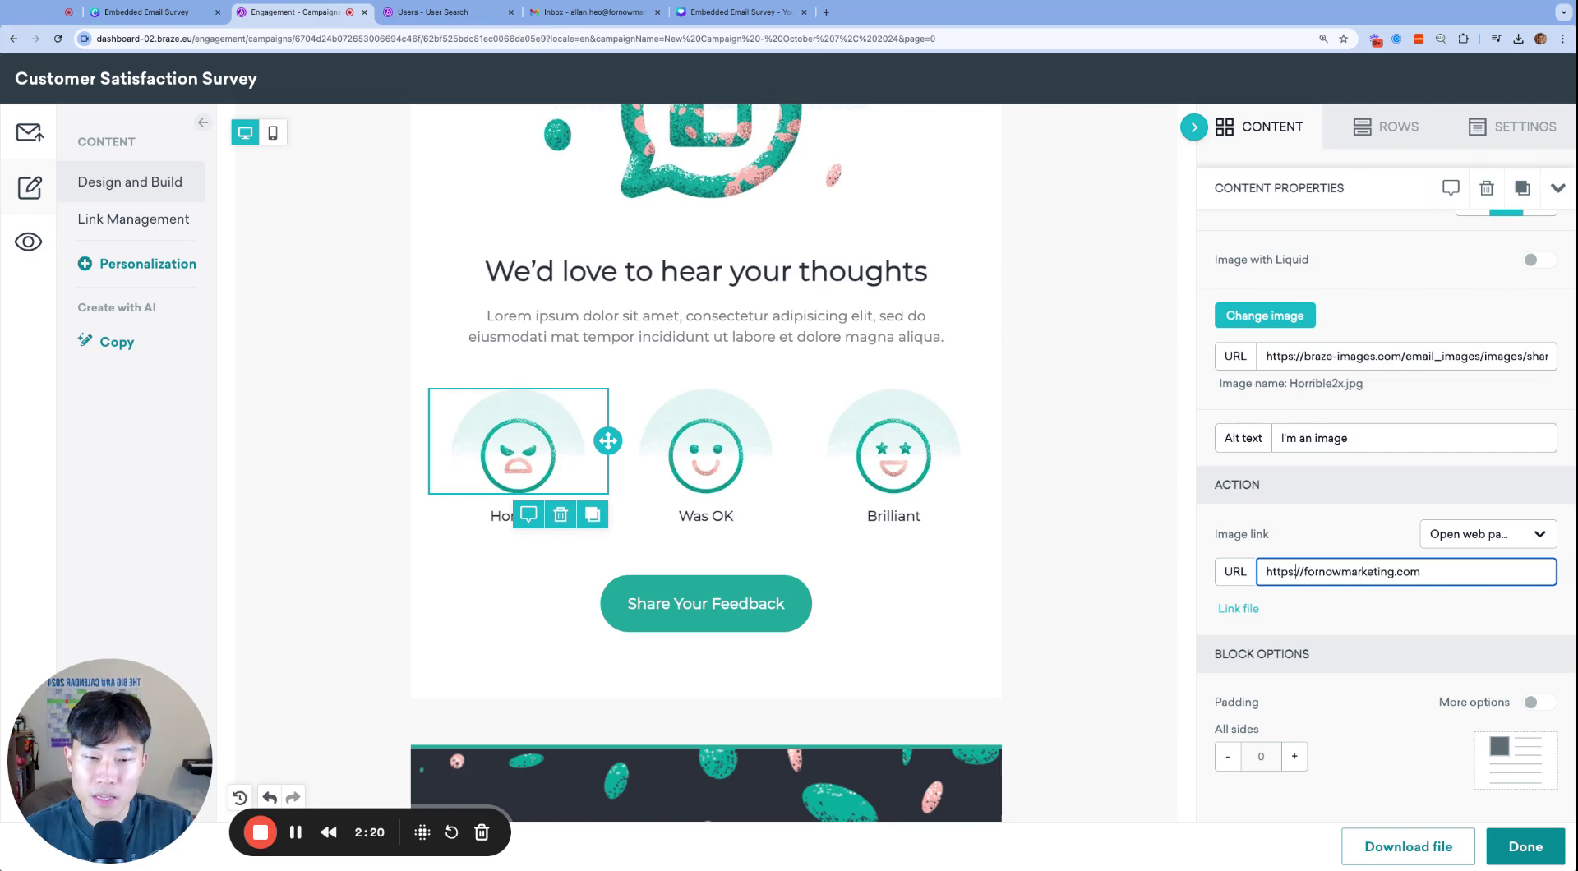
pyautogui.moveTo(1296, 571); pyautogui.dragTo(1265, 571)
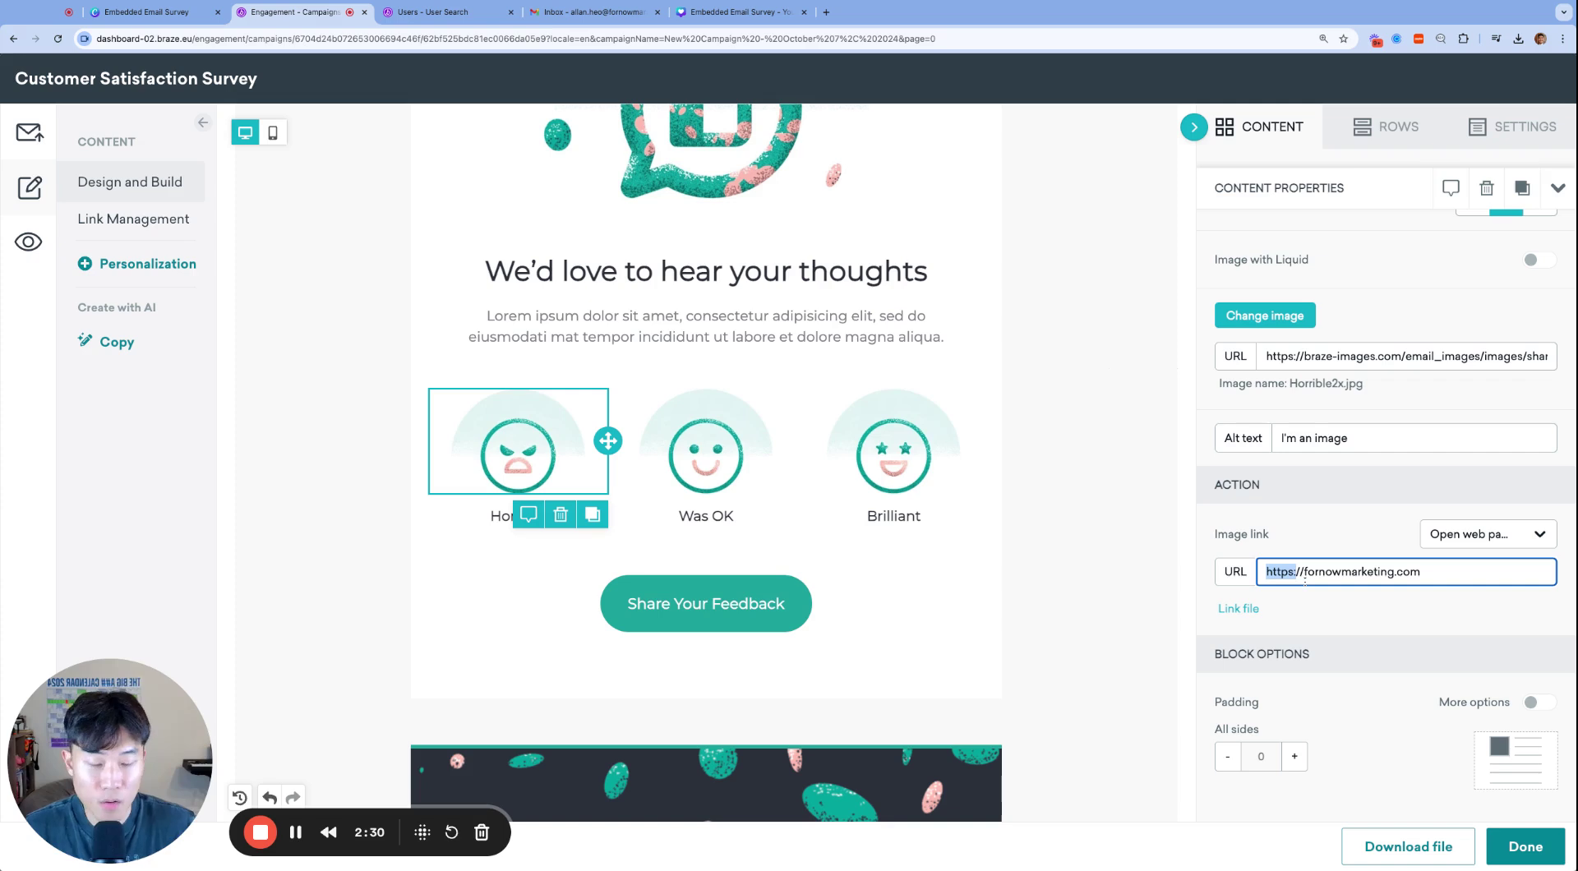
pyautogui.click(1308, 573)
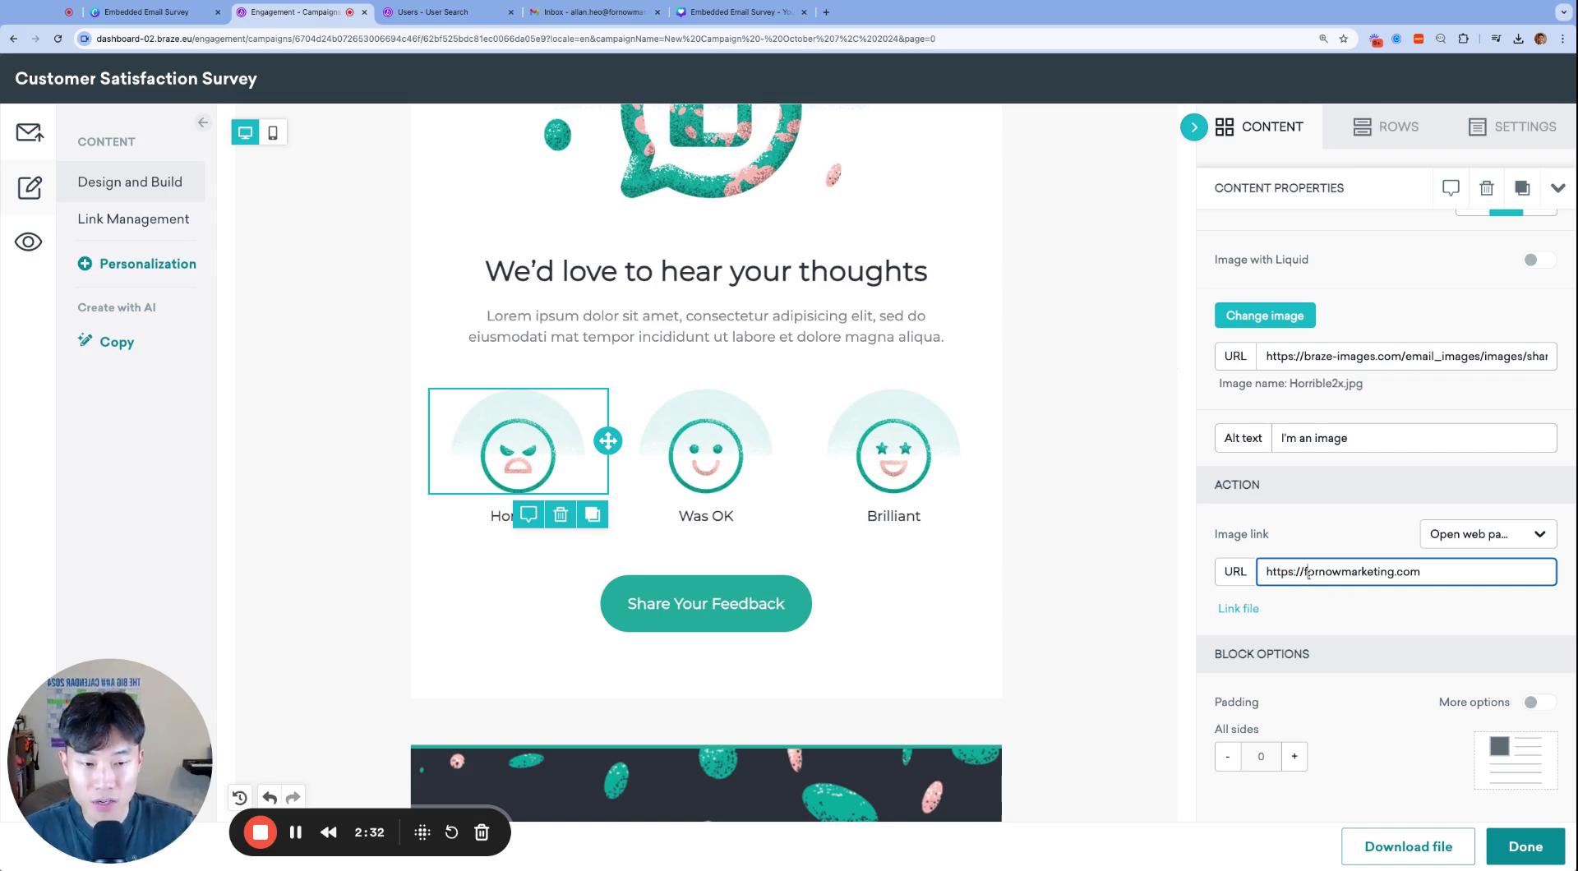
pyautogui.press('BackSpace')
pyautogui.press('BackSpace')
pyautogui.press('BackSpace')
pyautogui.press('BackSpace')
pyautogui.press('BackSpace')
pyautogui.press('BackSpace')
pyautogui.press('BackSpace')
pyautogui.press('BackSpace')
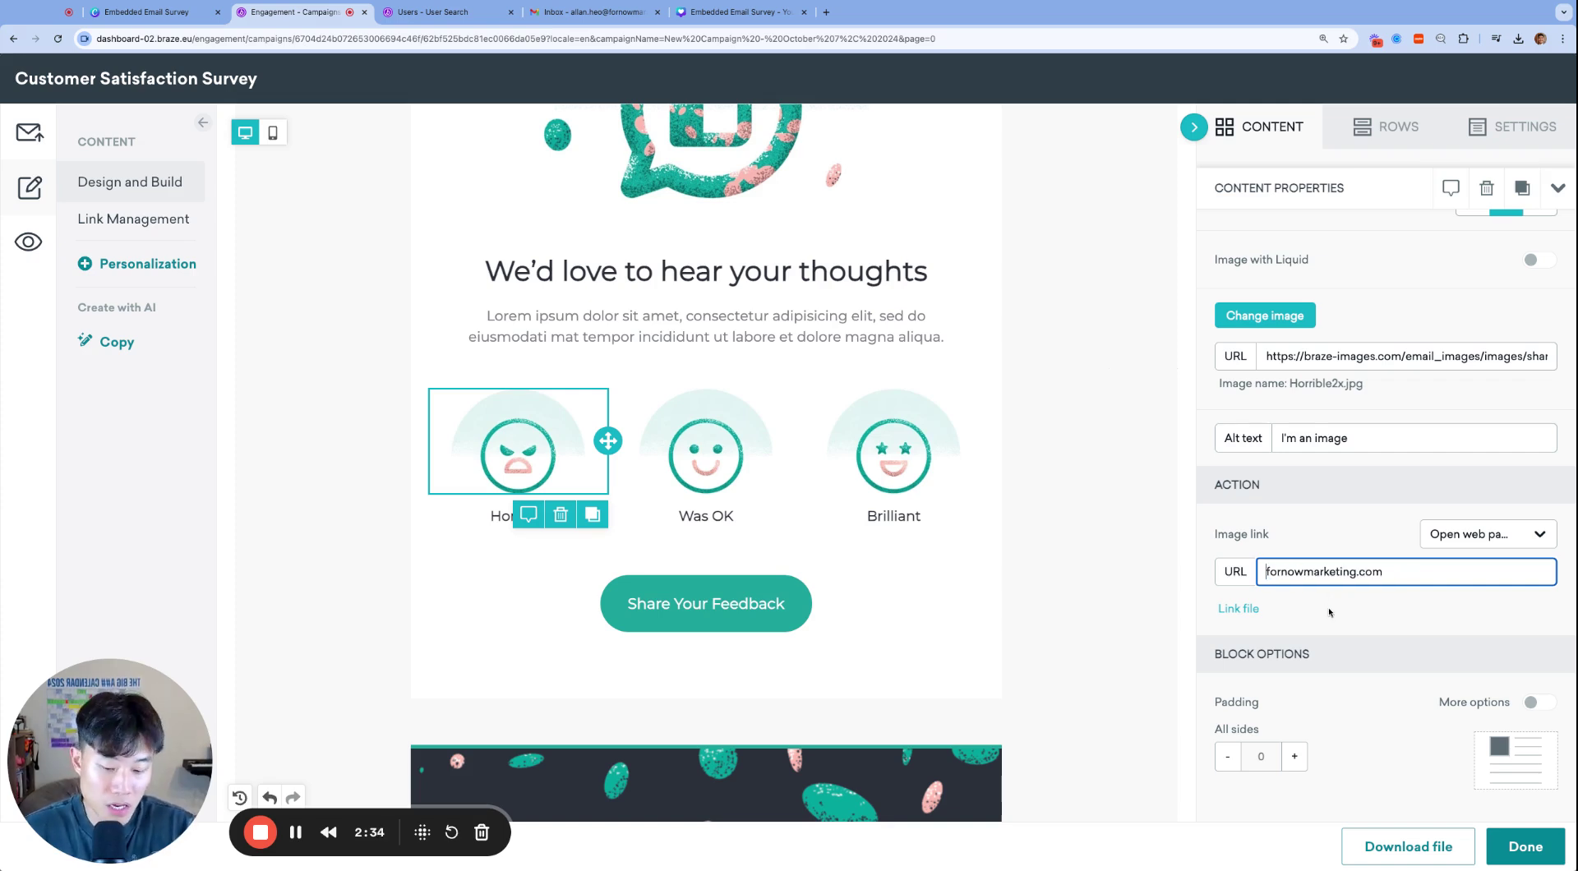
pyautogui.write('http')
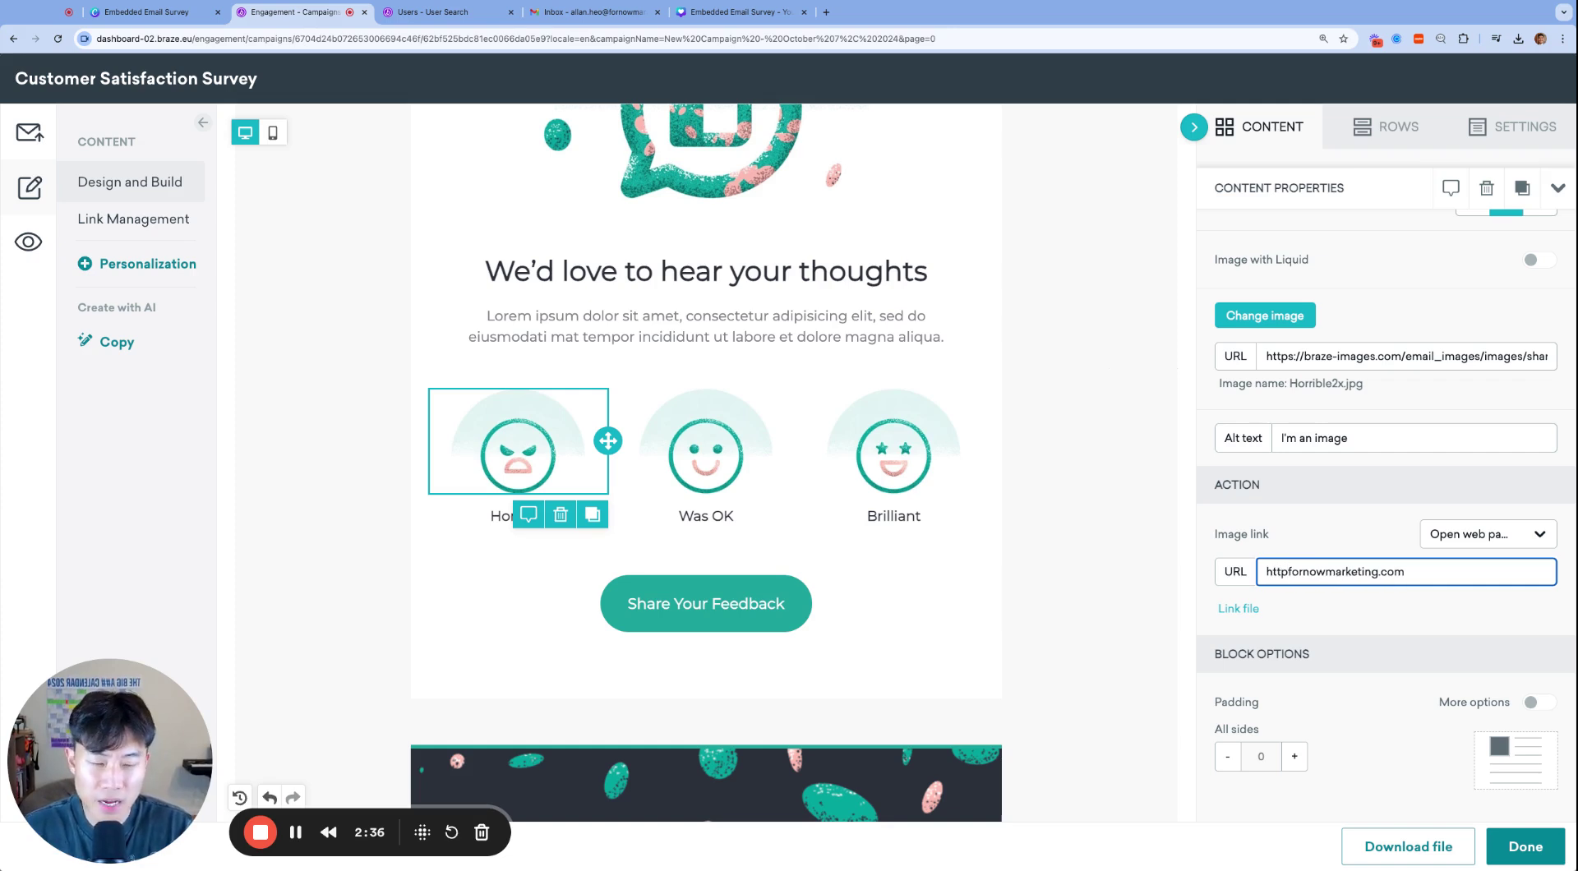
pyautogui.write('s://')
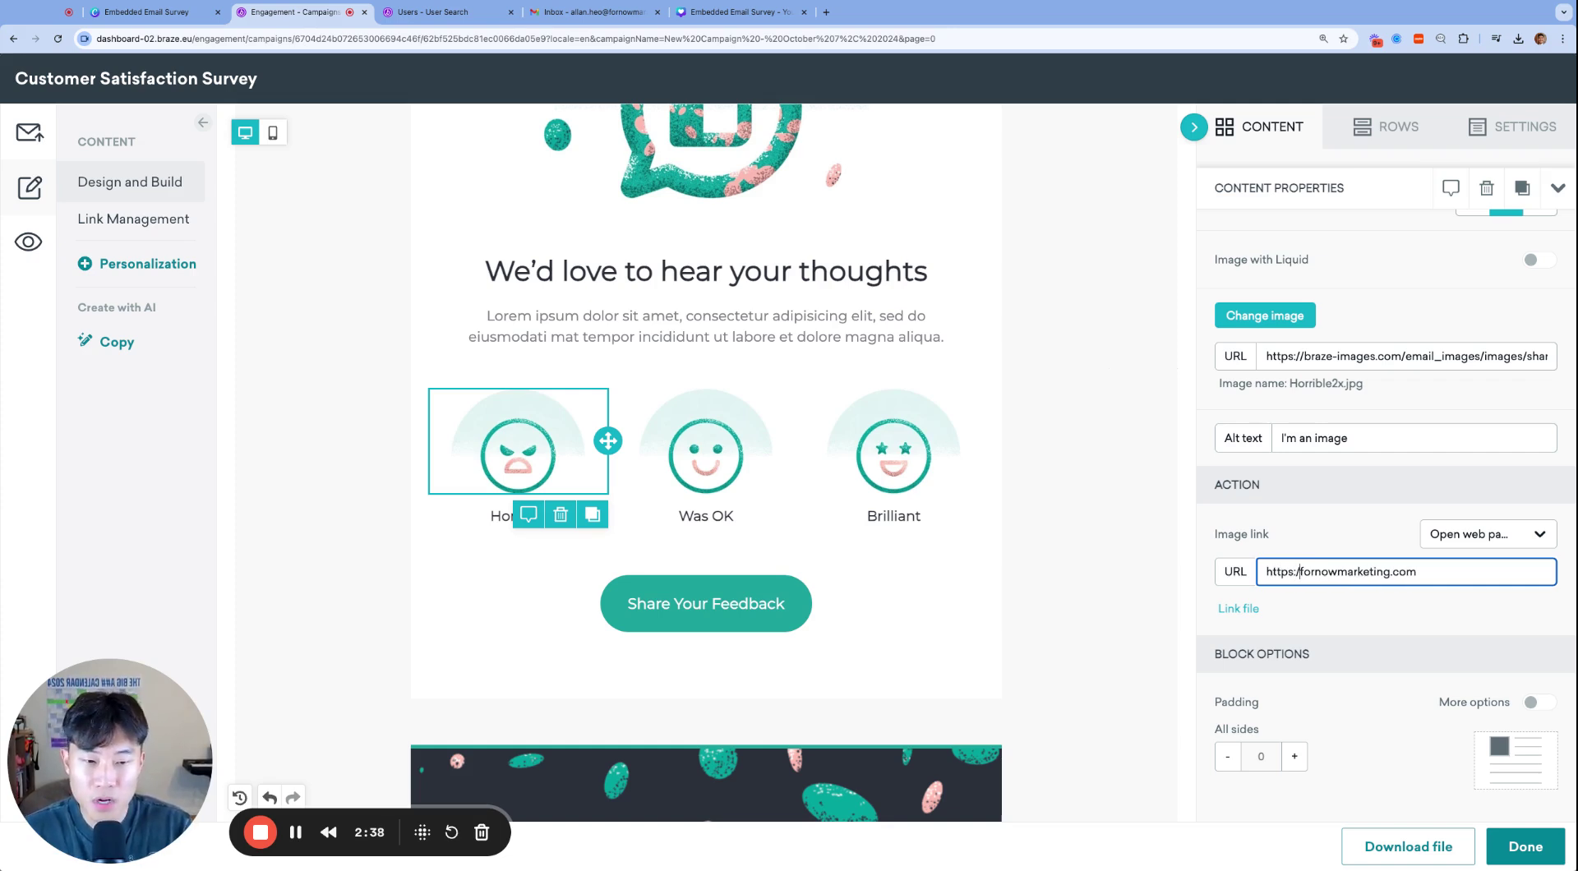
pyautogui.moveTo(1266, 571); pyautogui.dragTo(1304, 571)
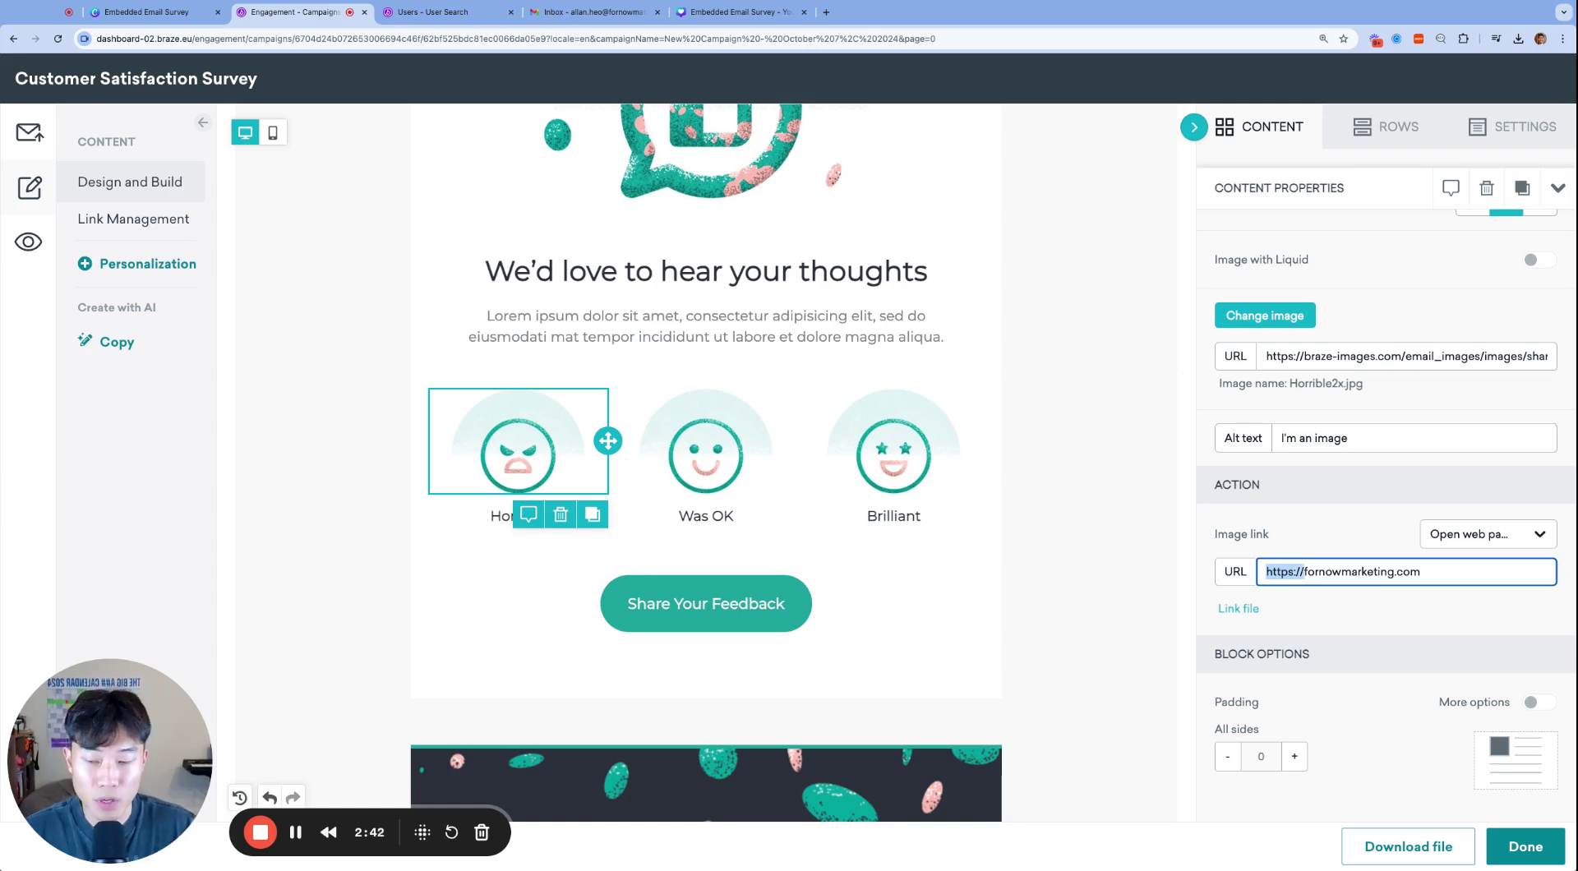
# Step: Append /?survey=horrible to the Horrible image's link and copy the full URL
pyautogui.click(1420, 571)
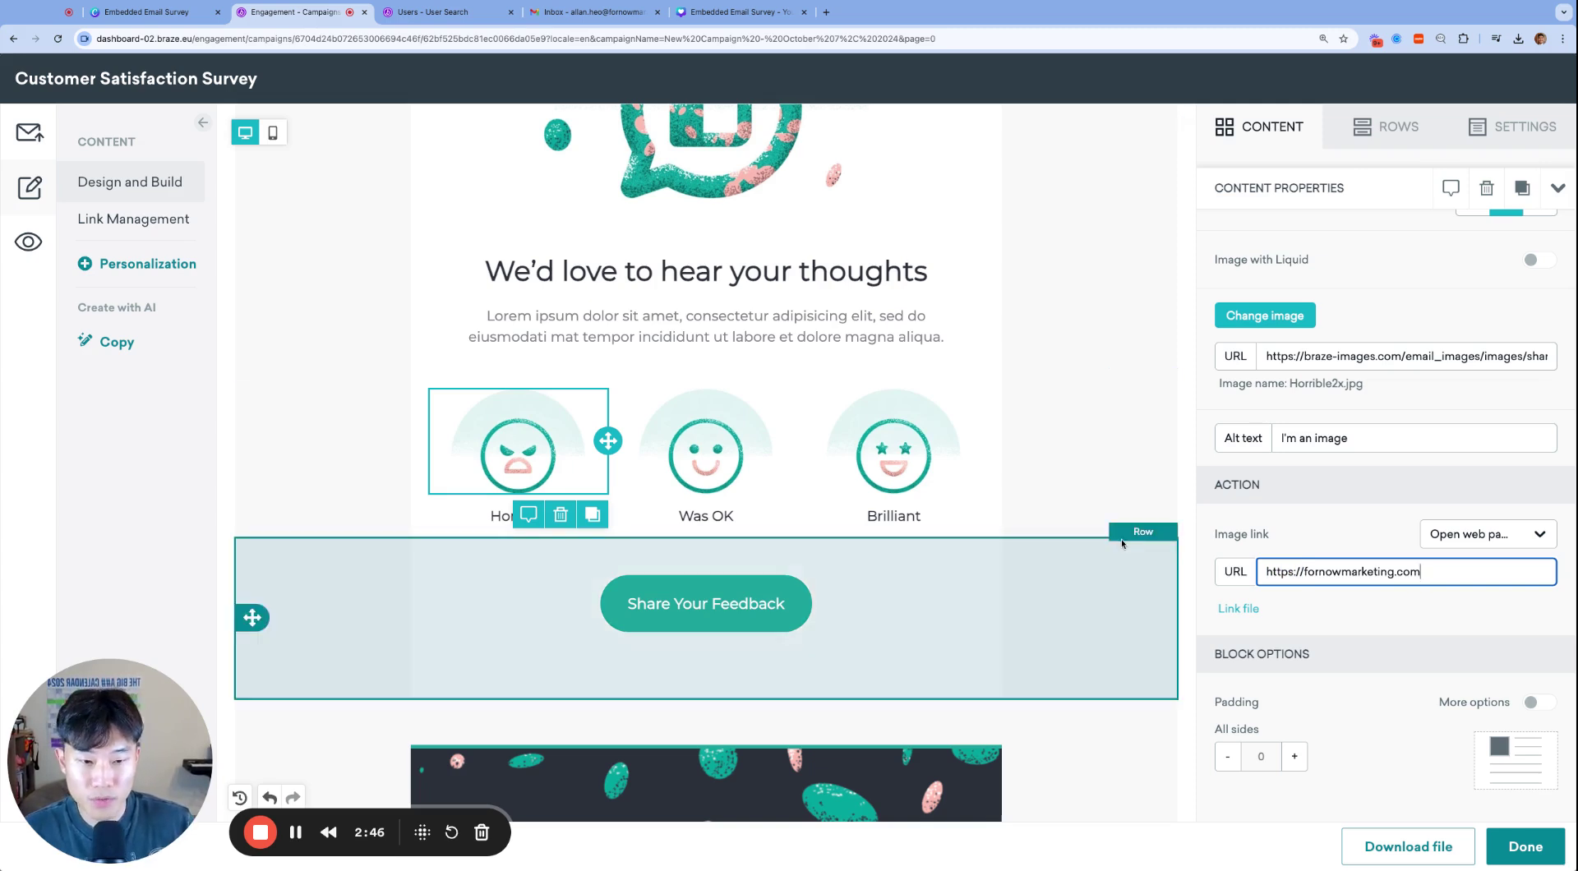
pyautogui.tripleClick(1379, 571)
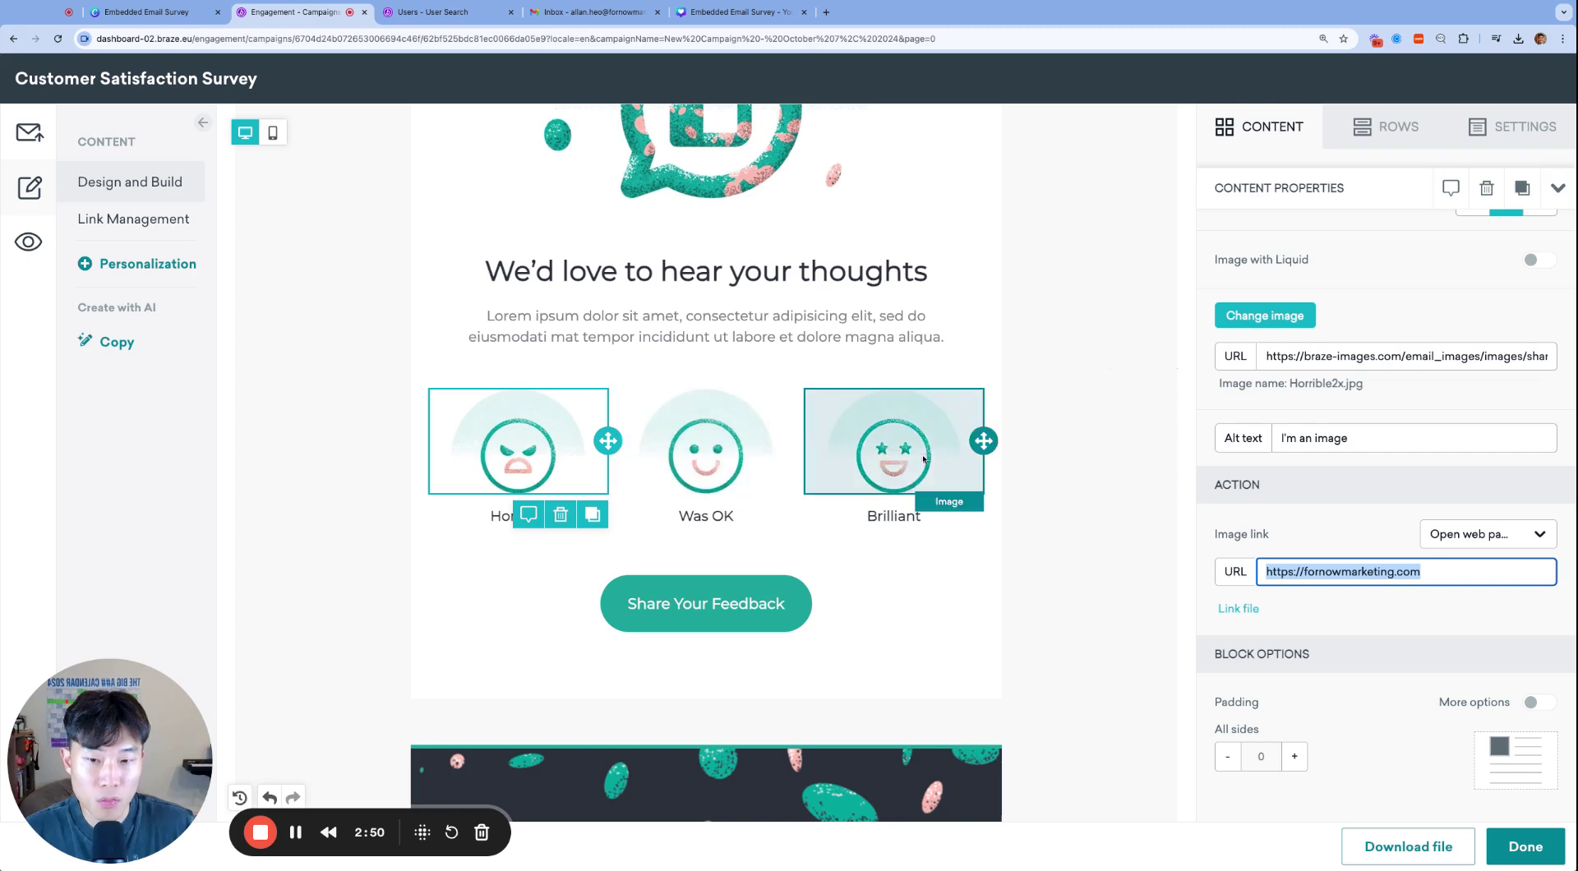
pyautogui.click(1456, 570)
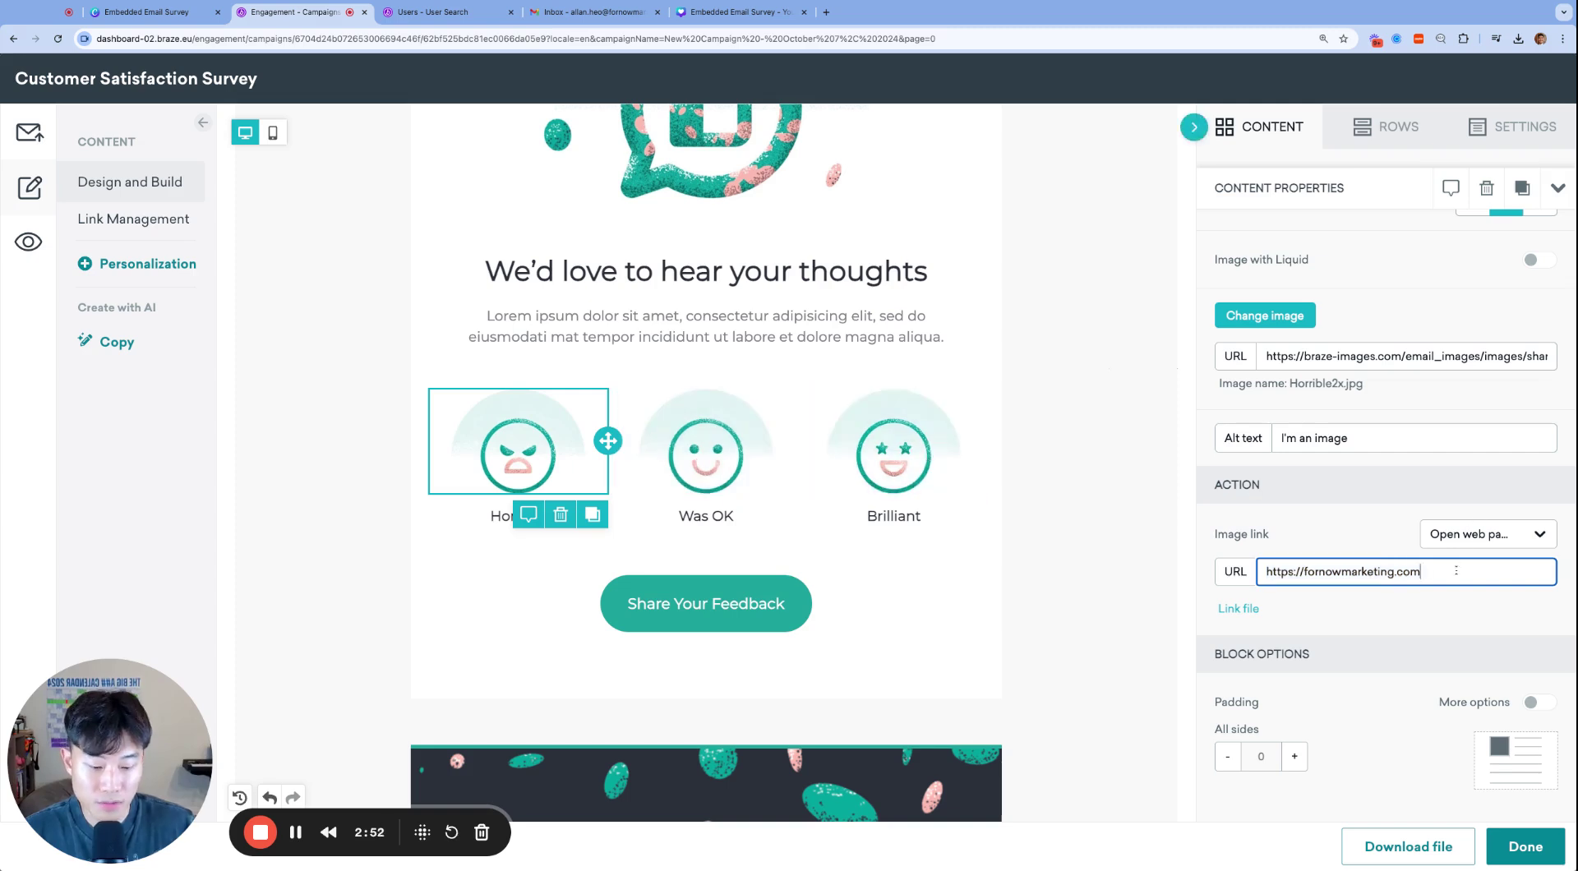
pyautogui.write('/')
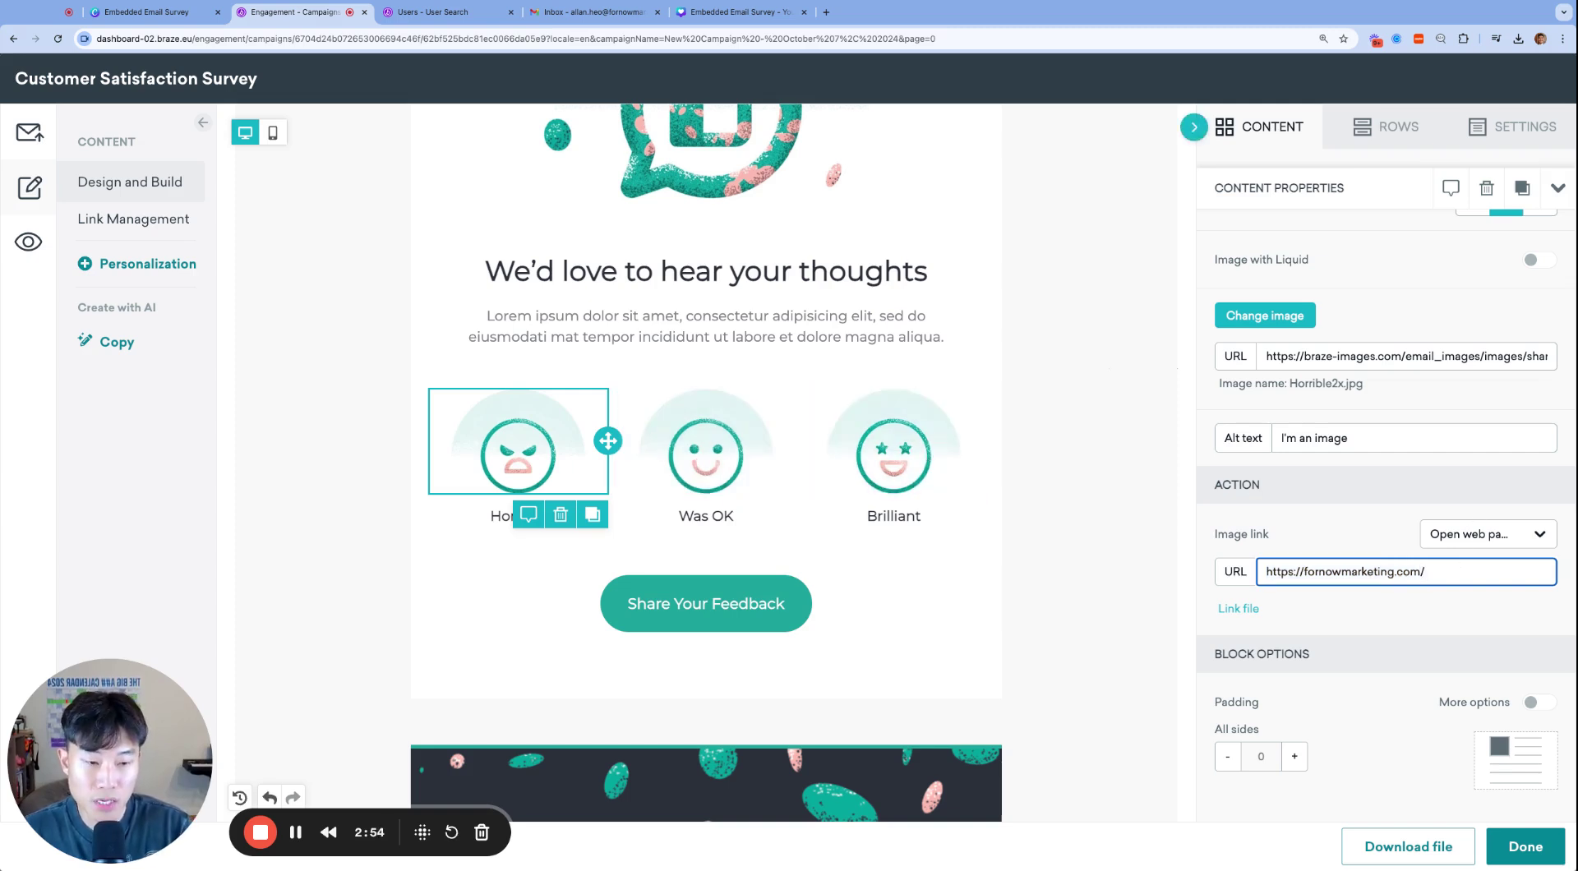
pyautogui.write('?survey=')
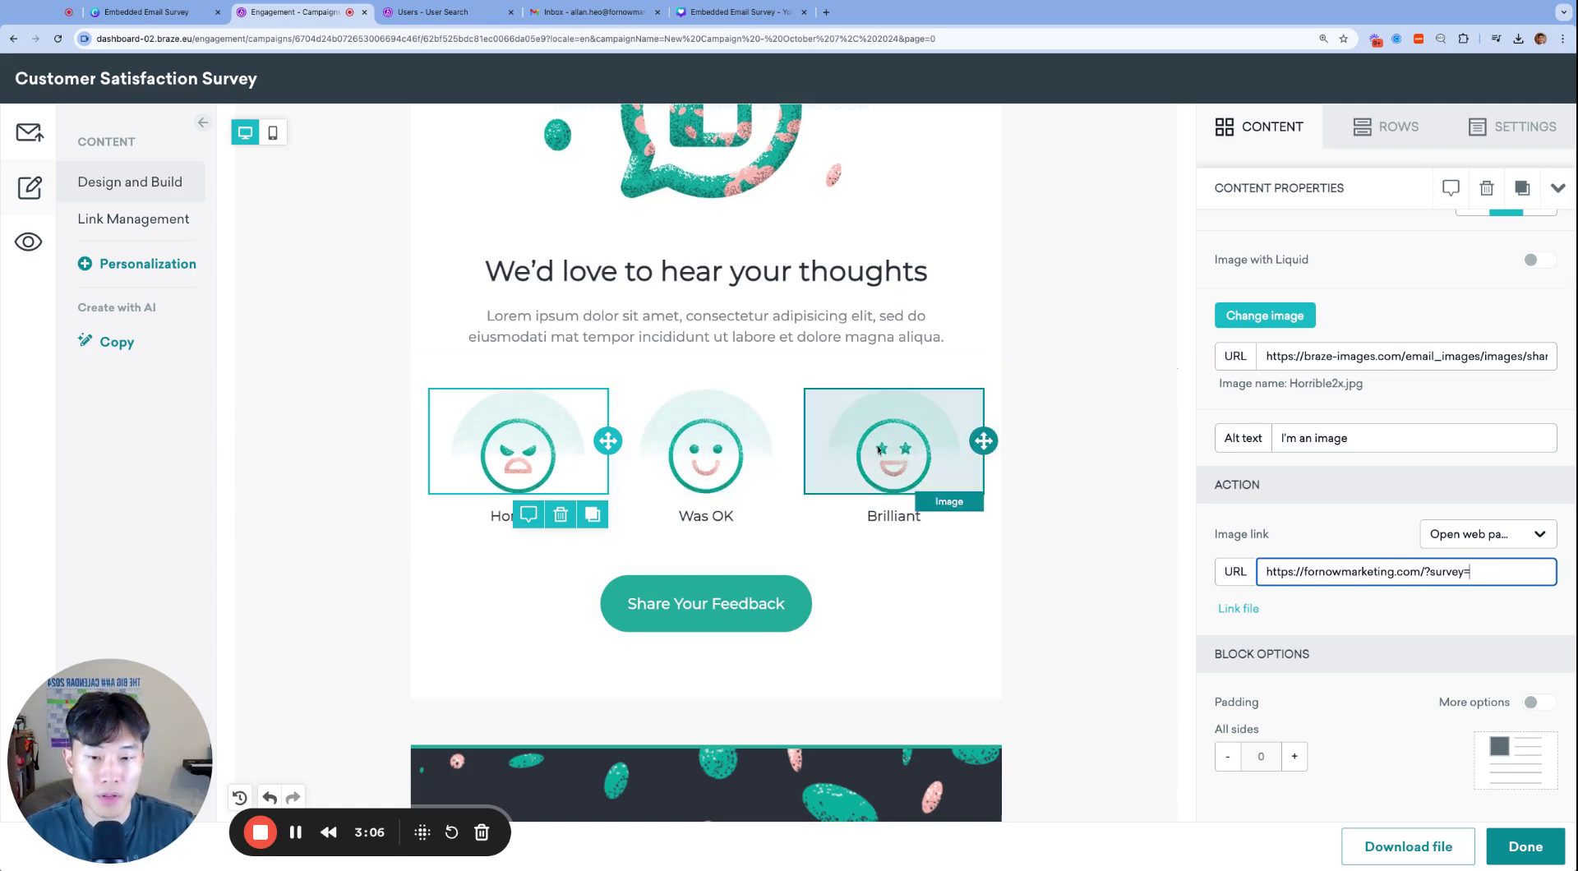
pyautogui.write('ho')
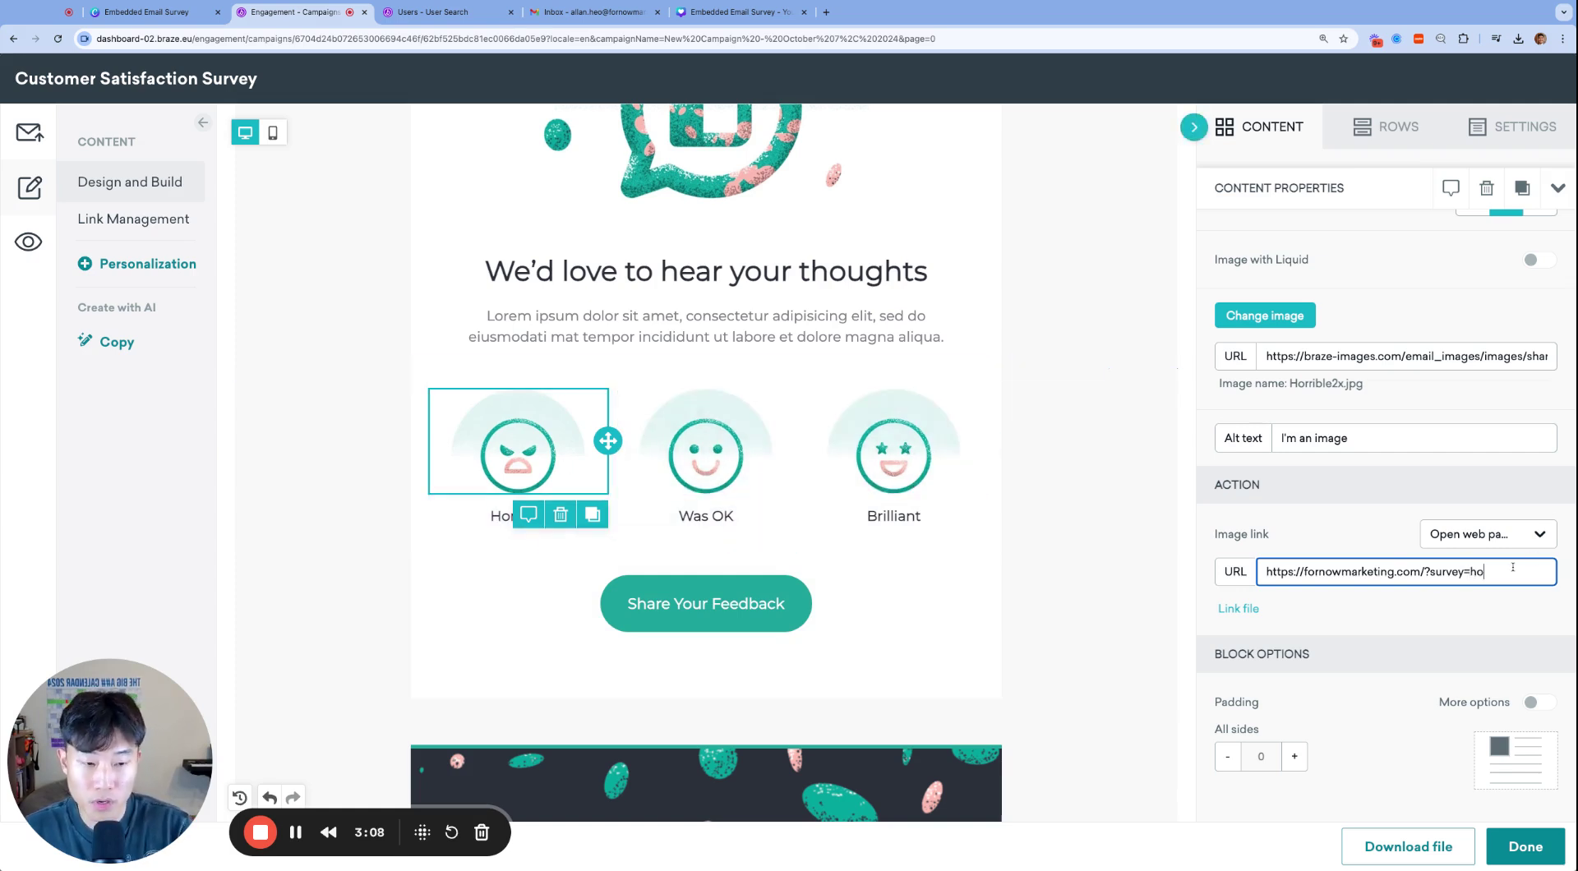
pyautogui.write('rrible')
pyautogui.hotkey('ctrl', 'a')
pyautogui.hotkey('ctrl', 'c')
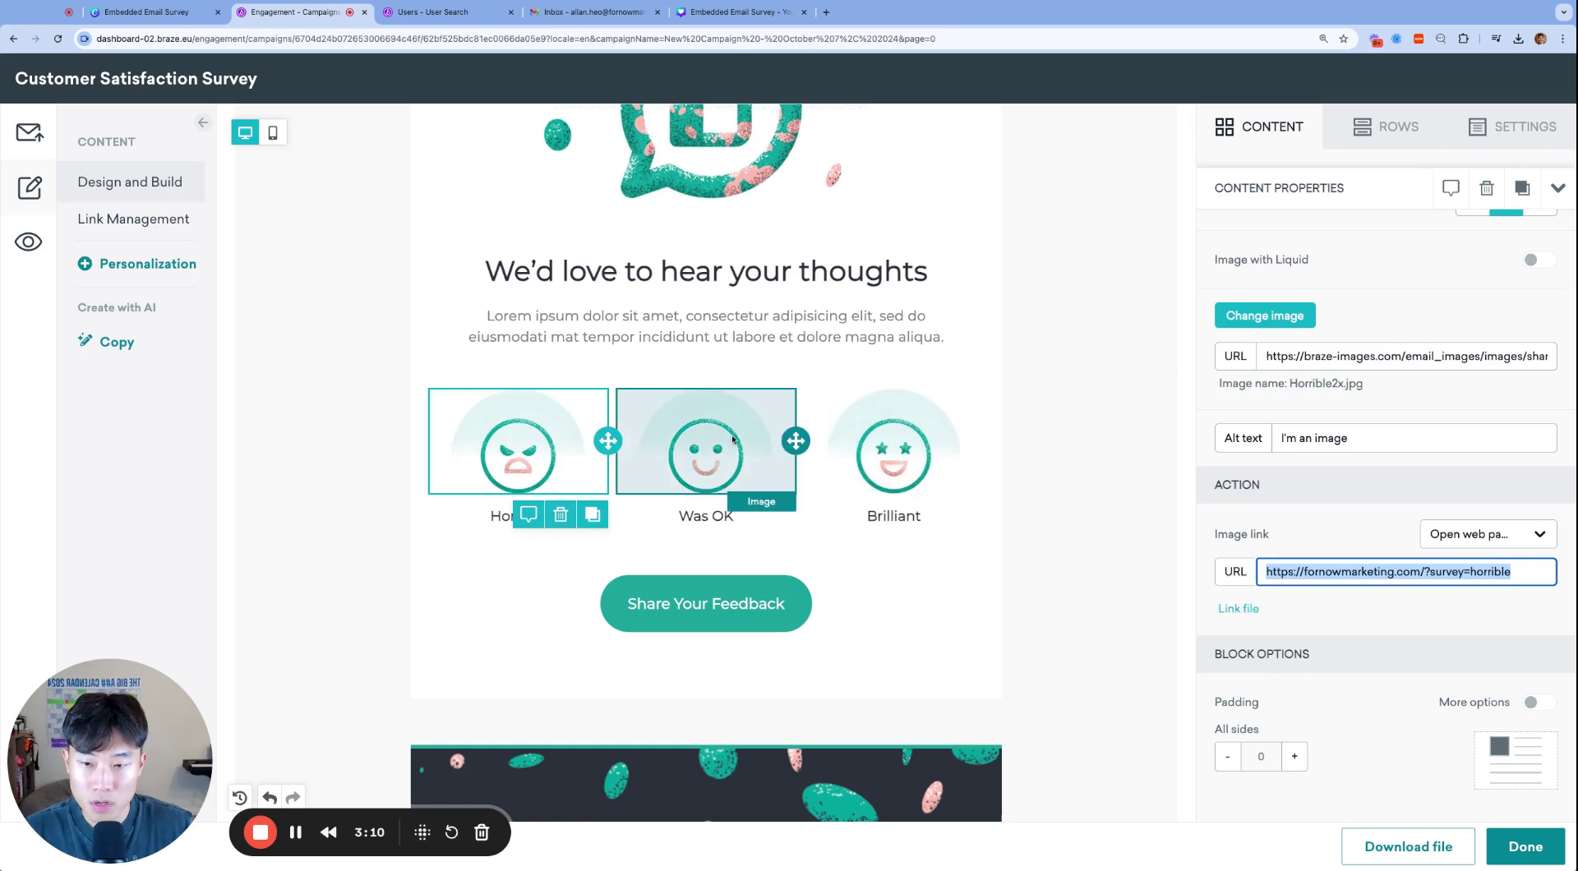
# Step: Paste the link into the Was OK image with the value changed to survey=ok
pyautogui.click(705, 447)
pyautogui.scroll(-1, 1281, 682)
pyautogui.click(1342, 697)
pyautogui.hotkey('ctrl', 'v')
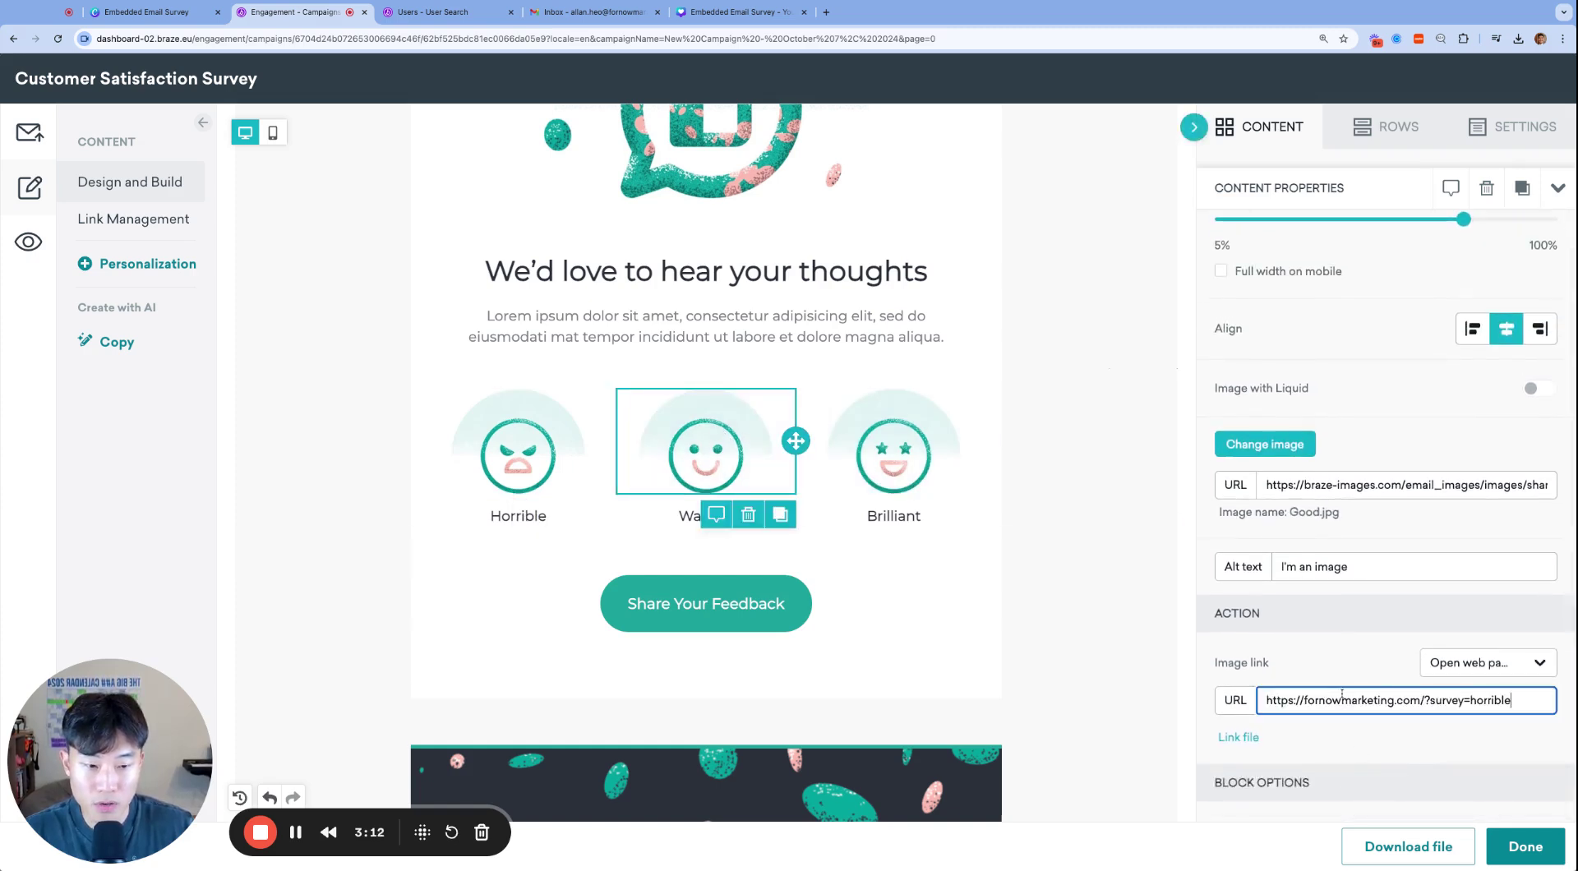
pyautogui.doubleClick(1489, 700)
pyautogui.write('ok')
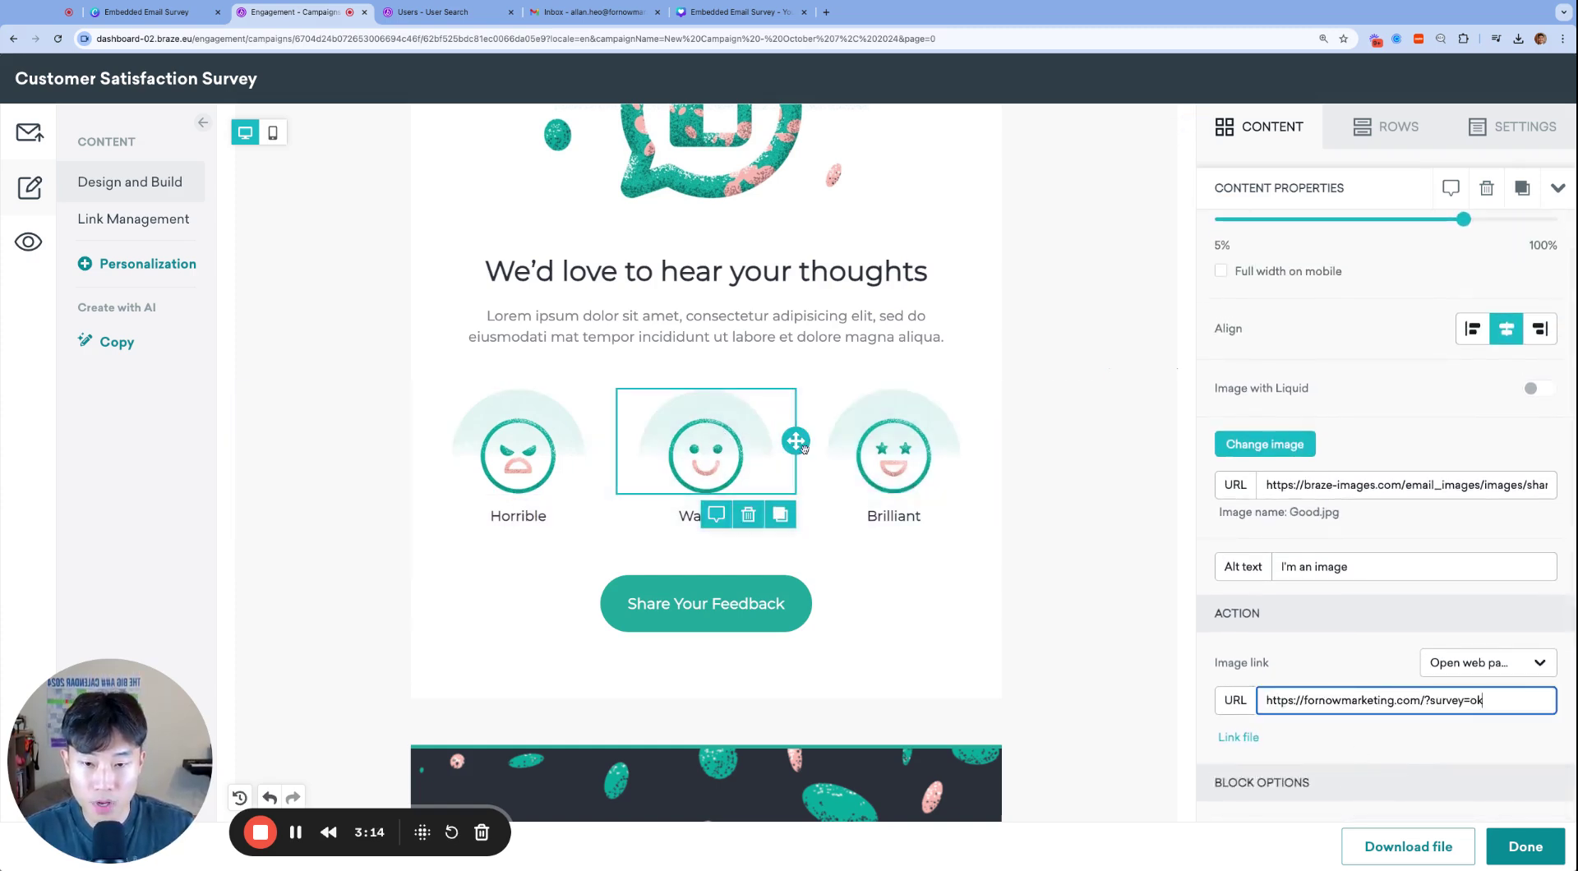
# Step: Paste the link into the Brilliant image with the value changed to survey=brilliant
pyautogui.click(882, 447)
pyautogui.click(1282, 763)
pyautogui.hotkey('ctrl', 'v')
pyautogui.press('BackSpace')
pyautogui.press('BackSpace')
pyautogui.press('BackSpace')
pyautogui.press('BackSpace')
pyautogui.press('BackSpace')
pyautogui.press('BackSpace')
pyautogui.press('BackSpace')
pyautogui.press('BackSpace')
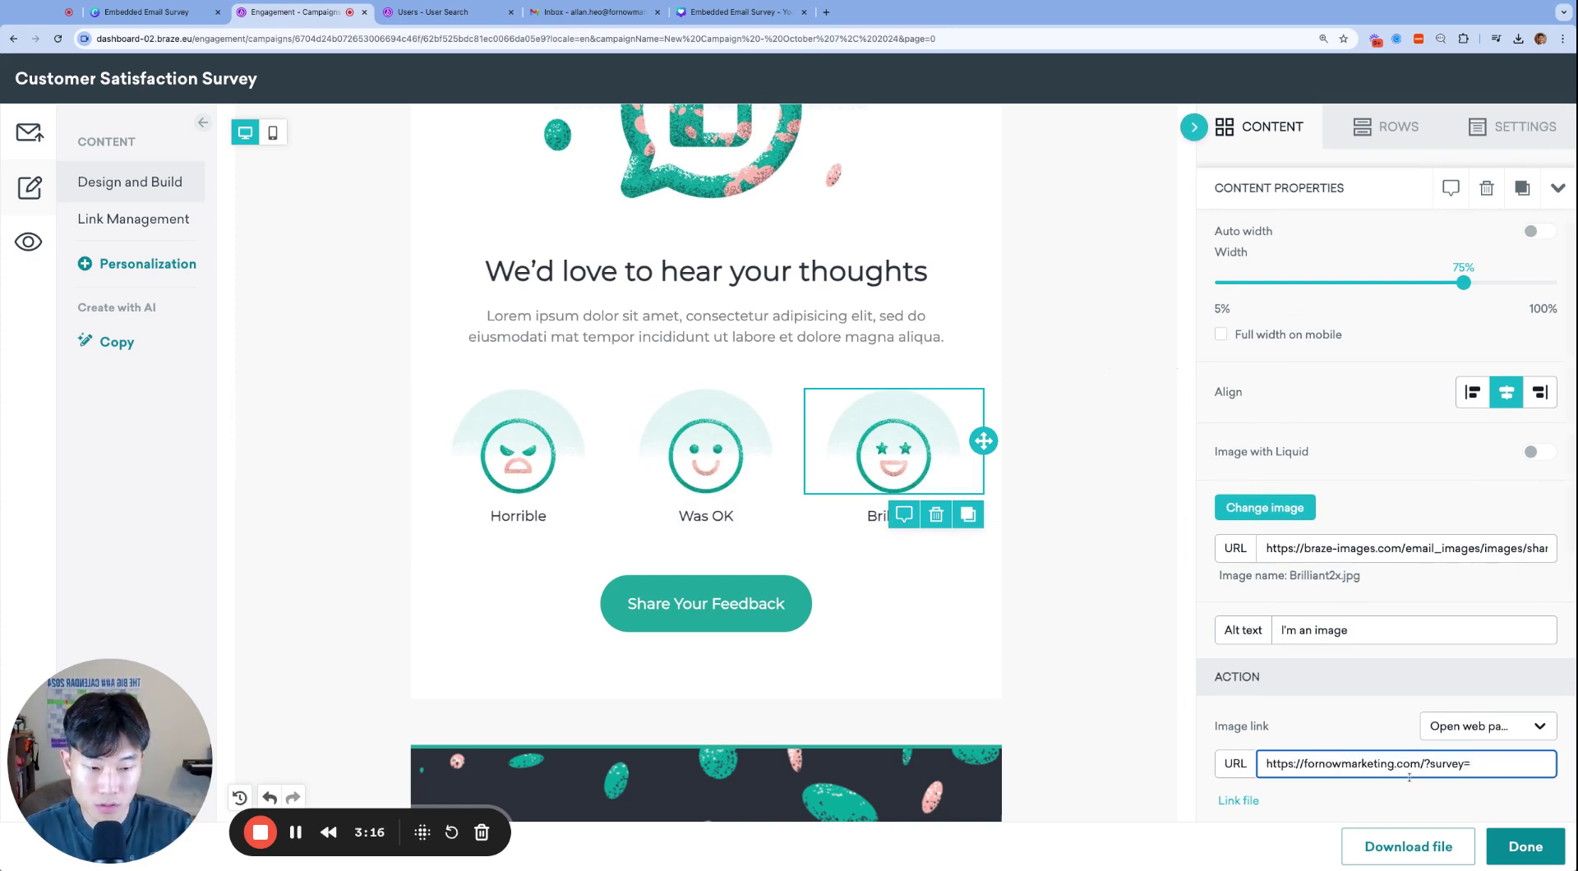
pyautogui.write('brilliant')
pyautogui.scroll(-3, 1408, 776)
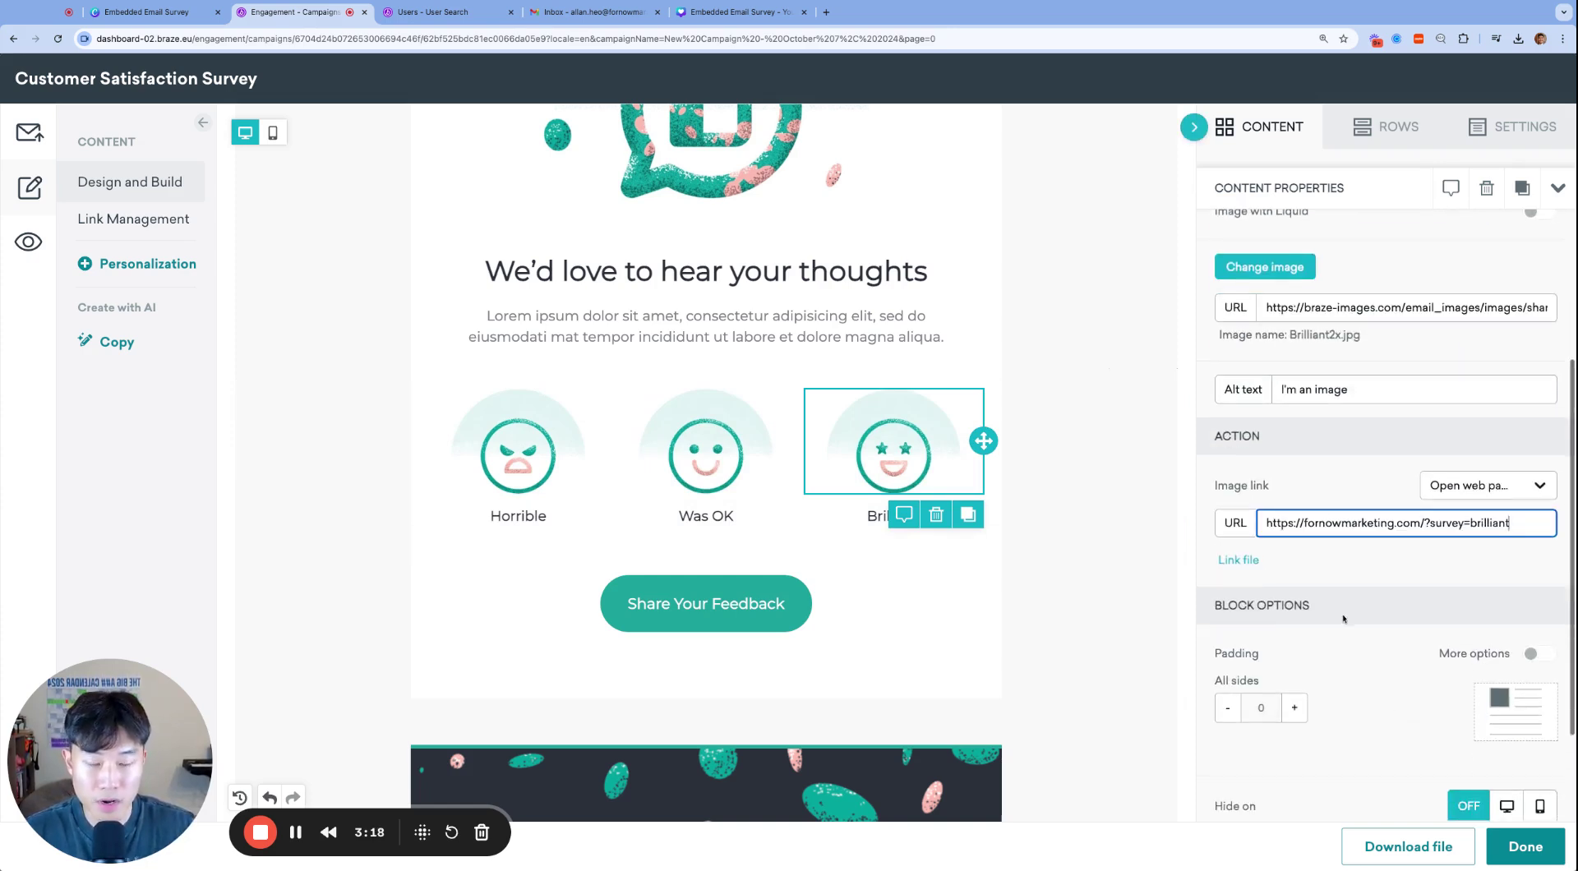
# Step: Verify each image's survey link, then open Link Management
pyautogui.click(1120, 512)
pyautogui.click(516, 448)
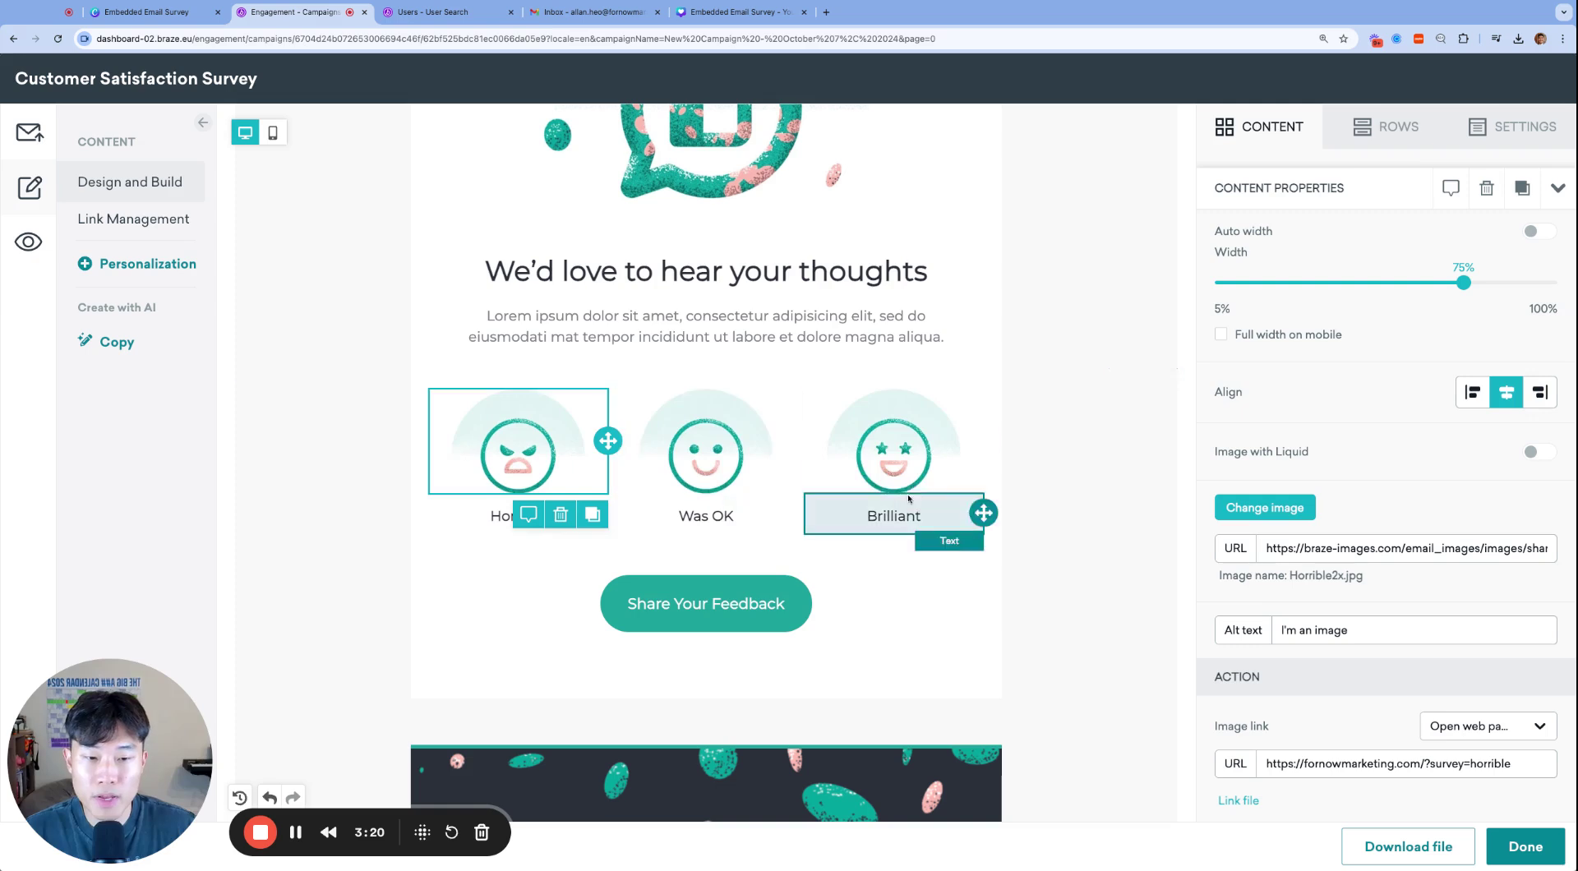
pyautogui.click(723, 451)
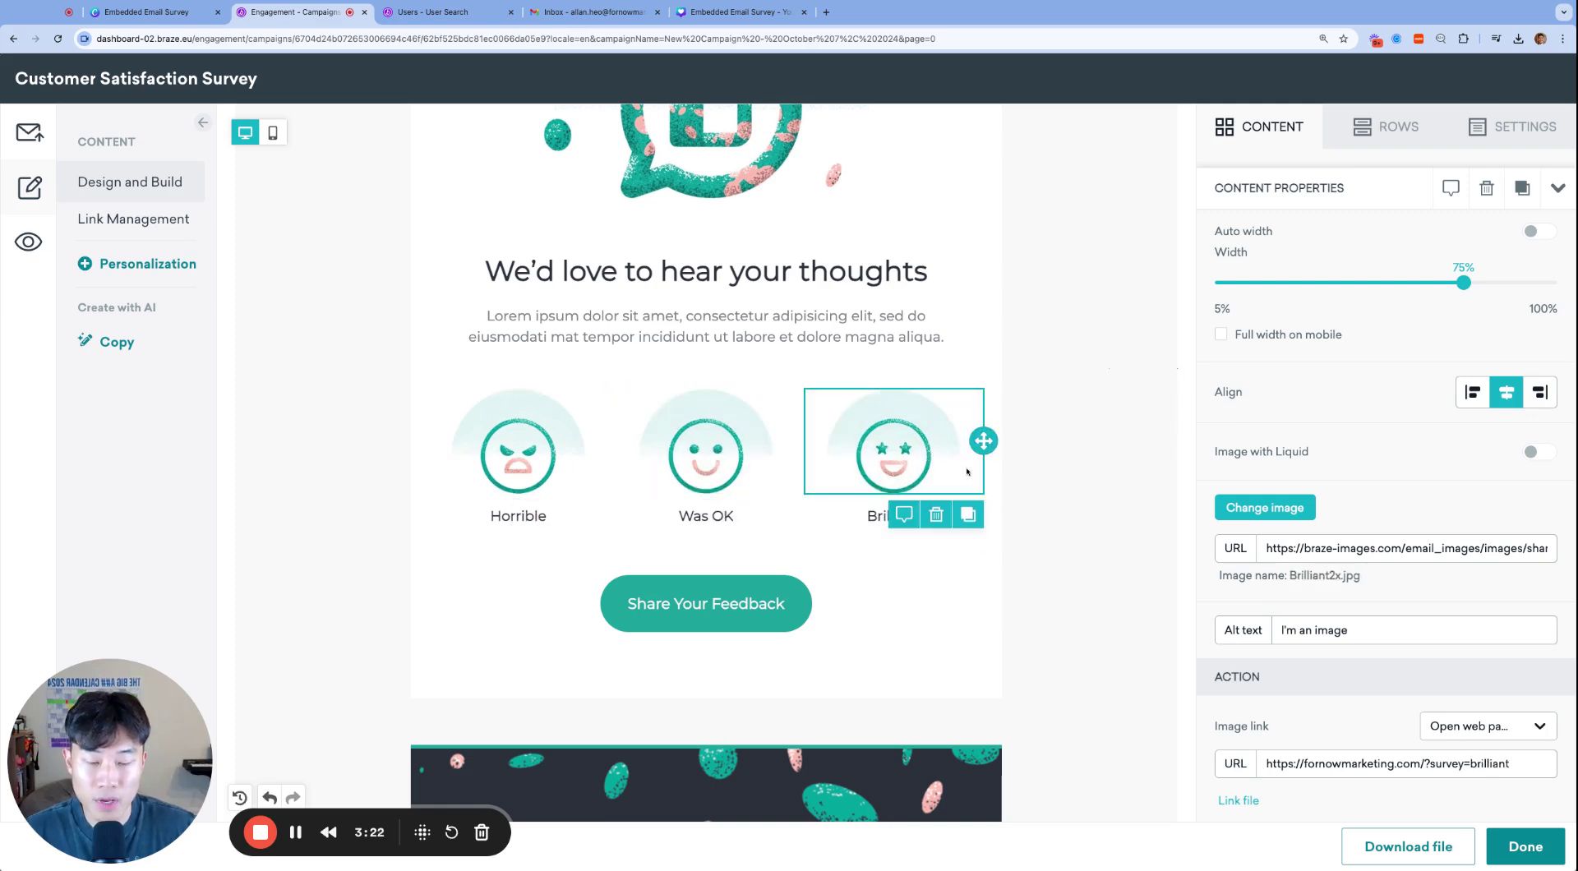
pyautogui.click(518, 451)
pyautogui.click(705, 452)
pyautogui.click(867, 447)
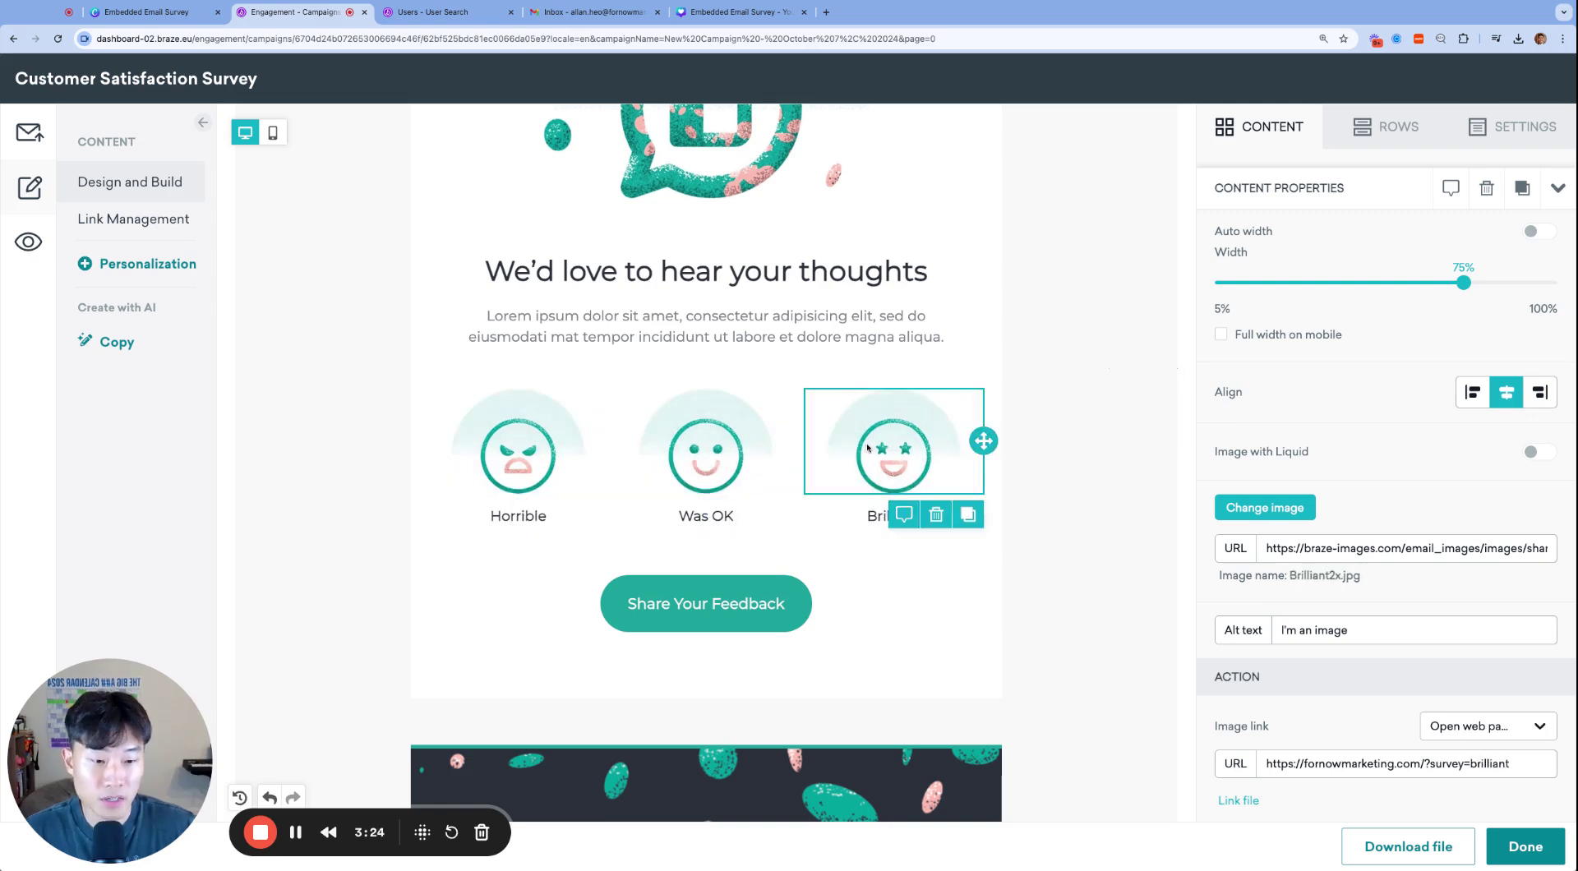
pyautogui.click(514, 448)
pyautogui.click(752, 452)
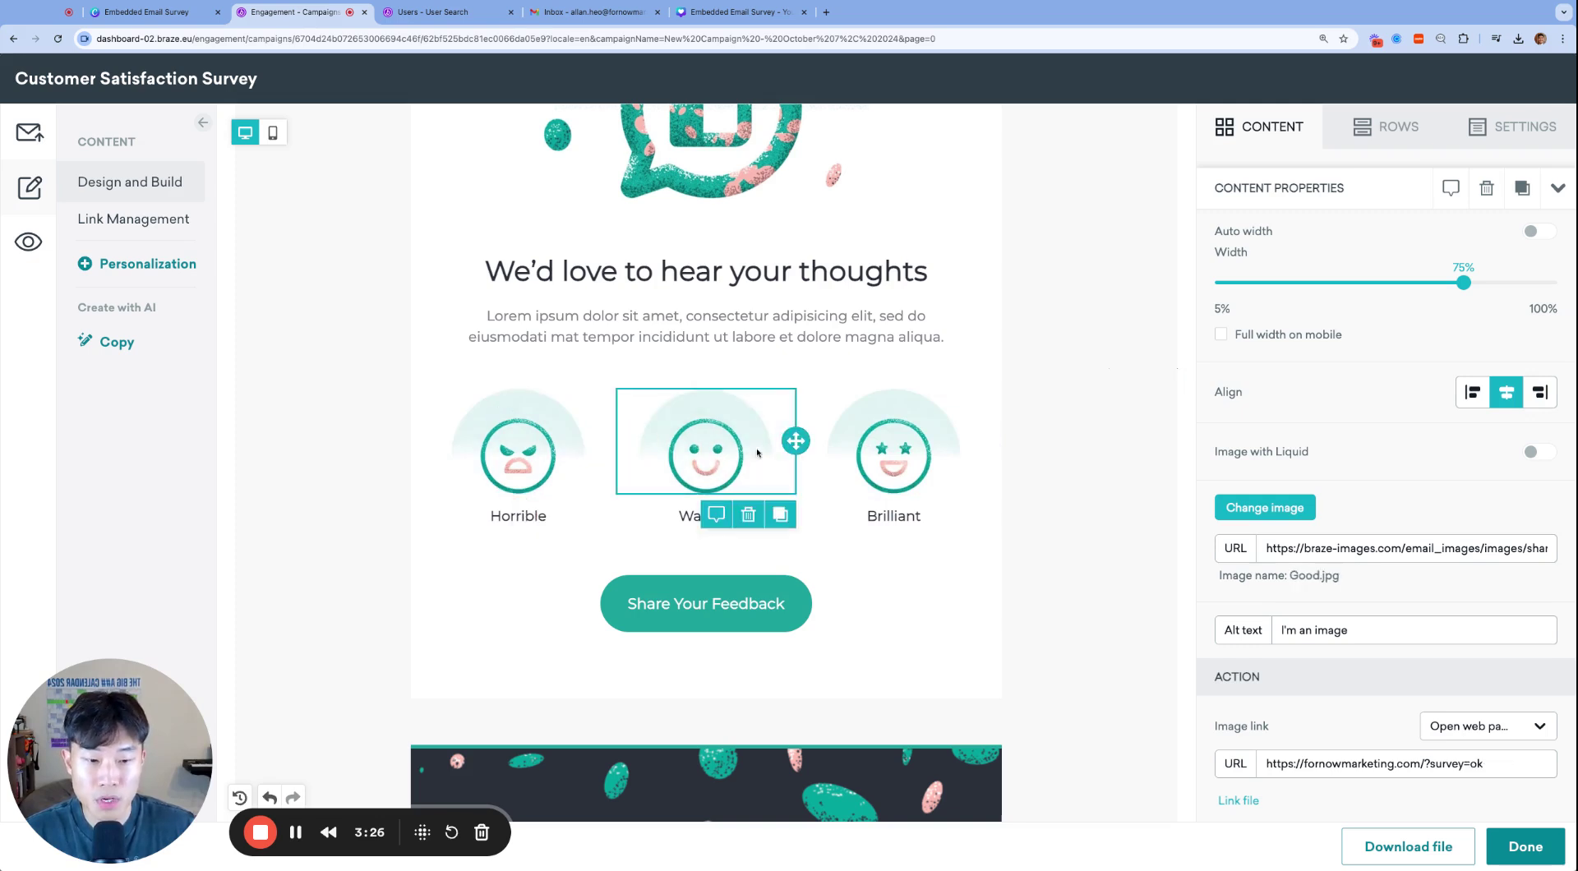
pyautogui.click(890, 462)
pyautogui.click(559, 470)
pyautogui.click(697, 462)
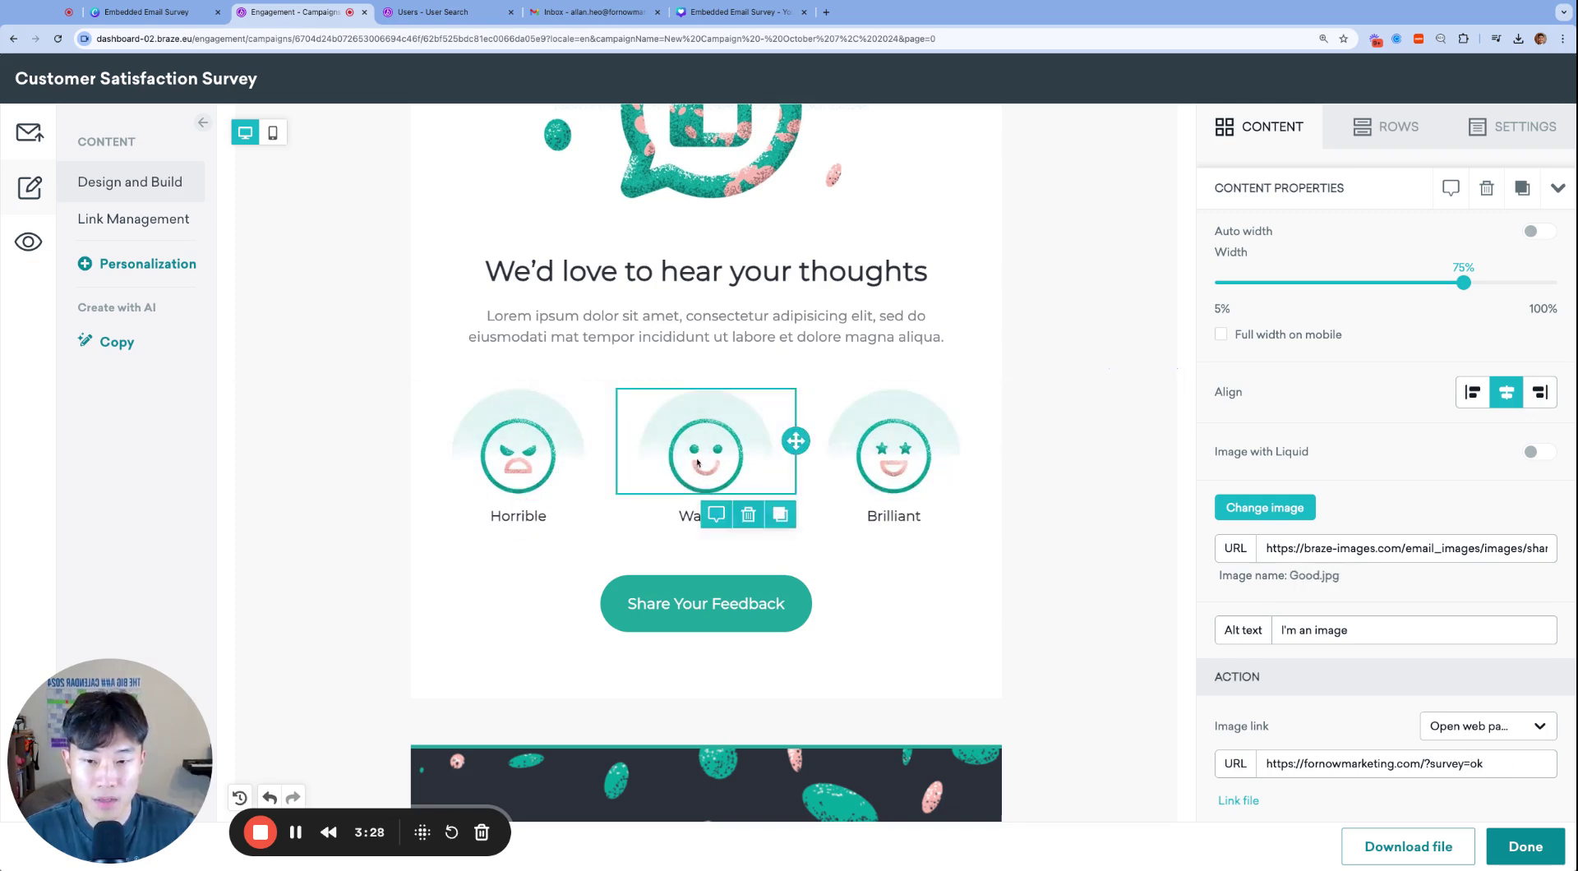
pyautogui.click(892, 452)
pyautogui.click(526, 456)
pyautogui.click(740, 456)
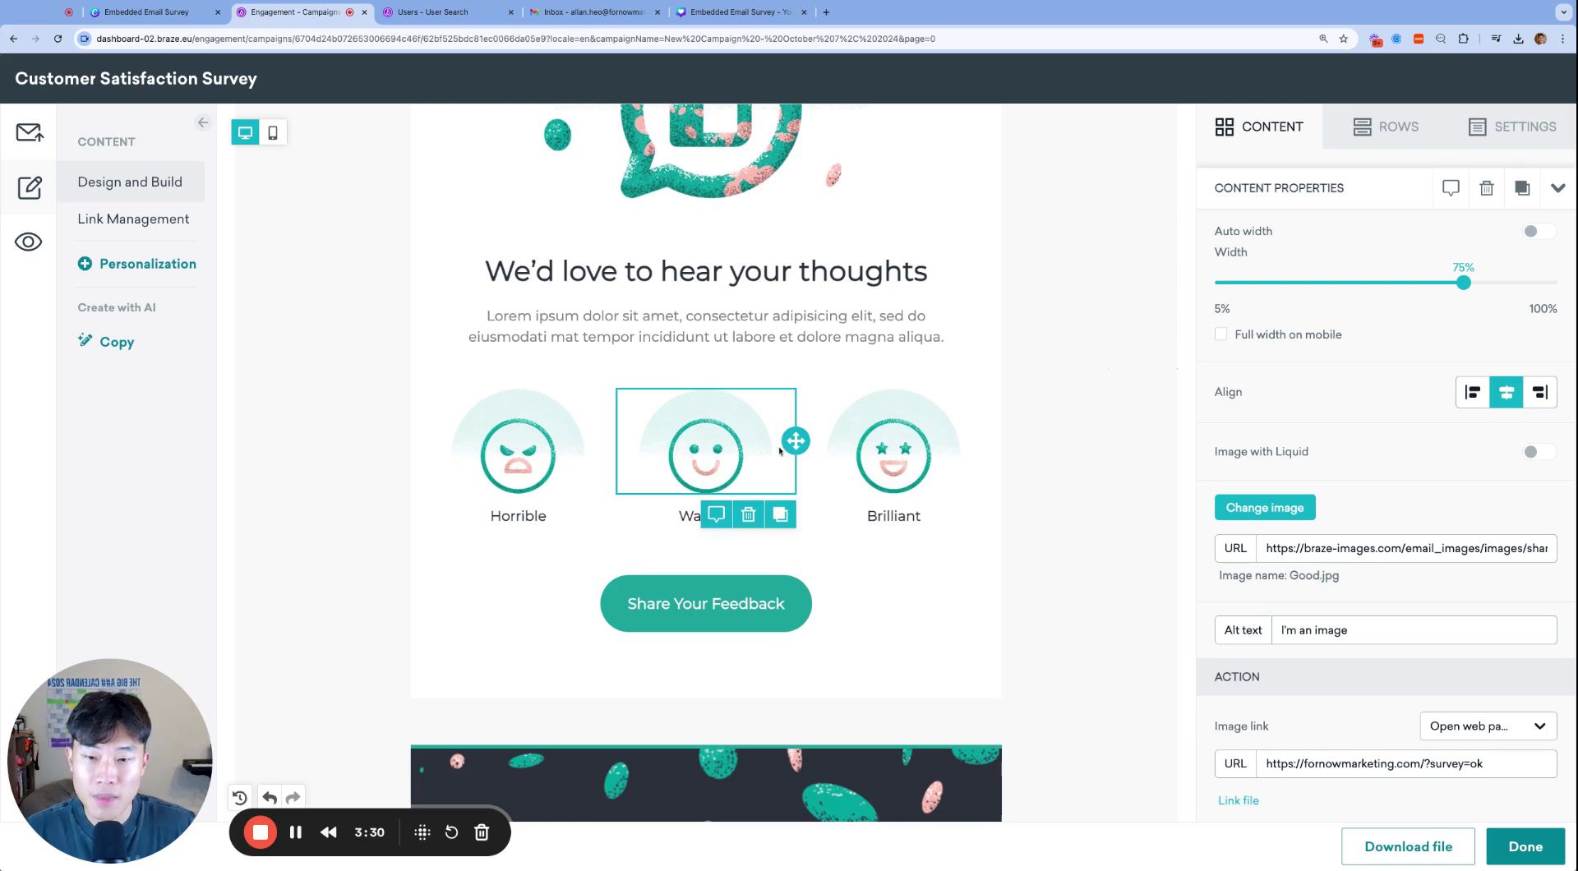
pyautogui.click(892, 452)
pyautogui.click(144, 220)
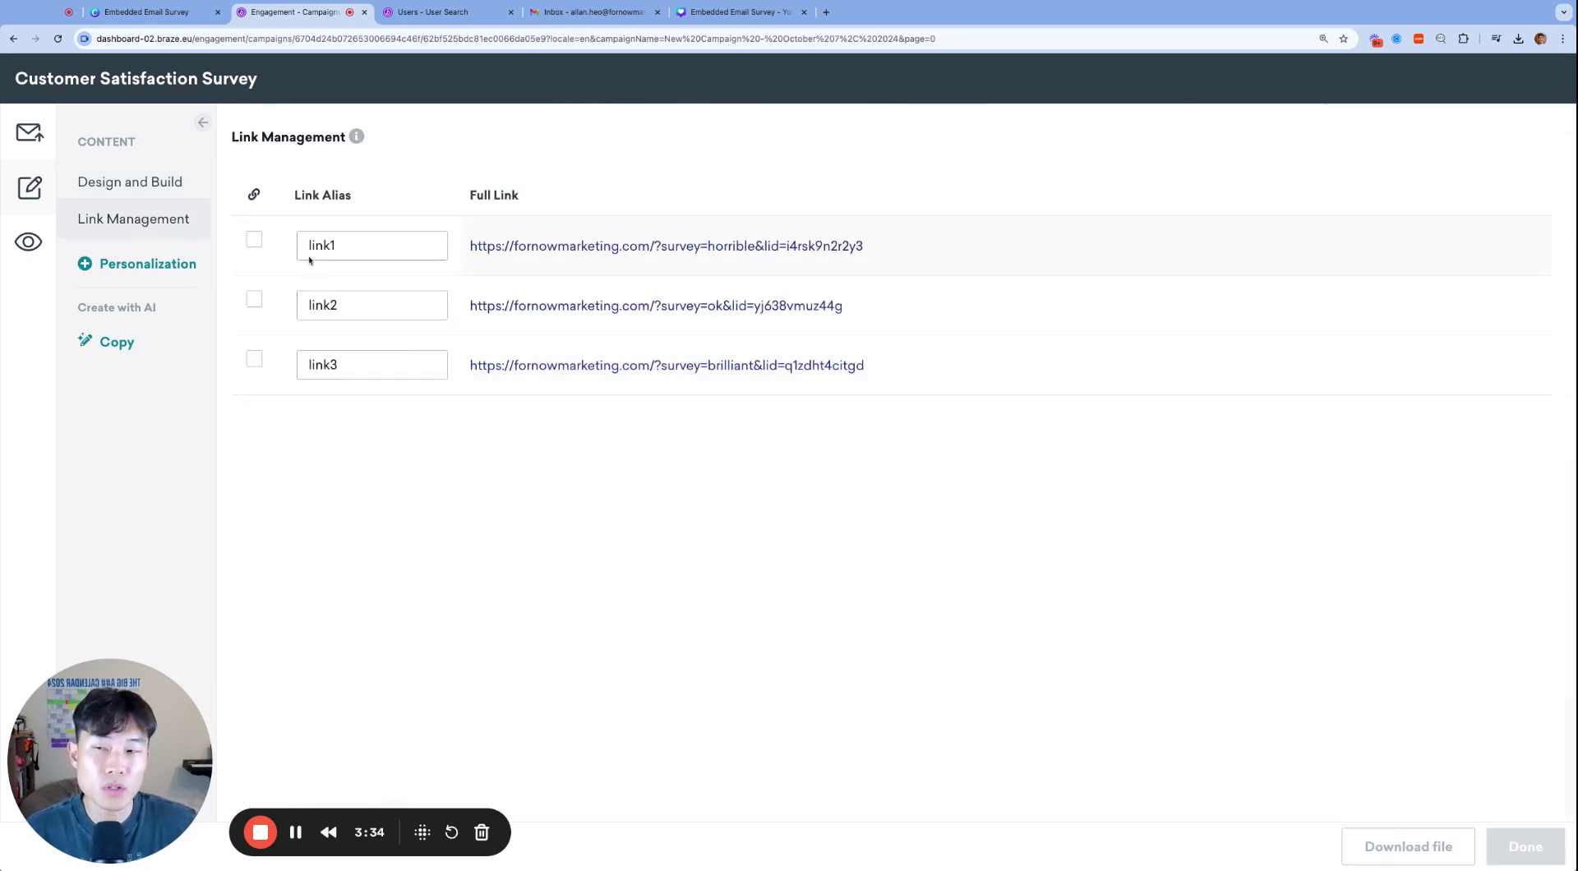
# Step: Enable tracking for link1, link2 and link3
pyautogui.click(254, 242)
pyautogui.click(254, 300)
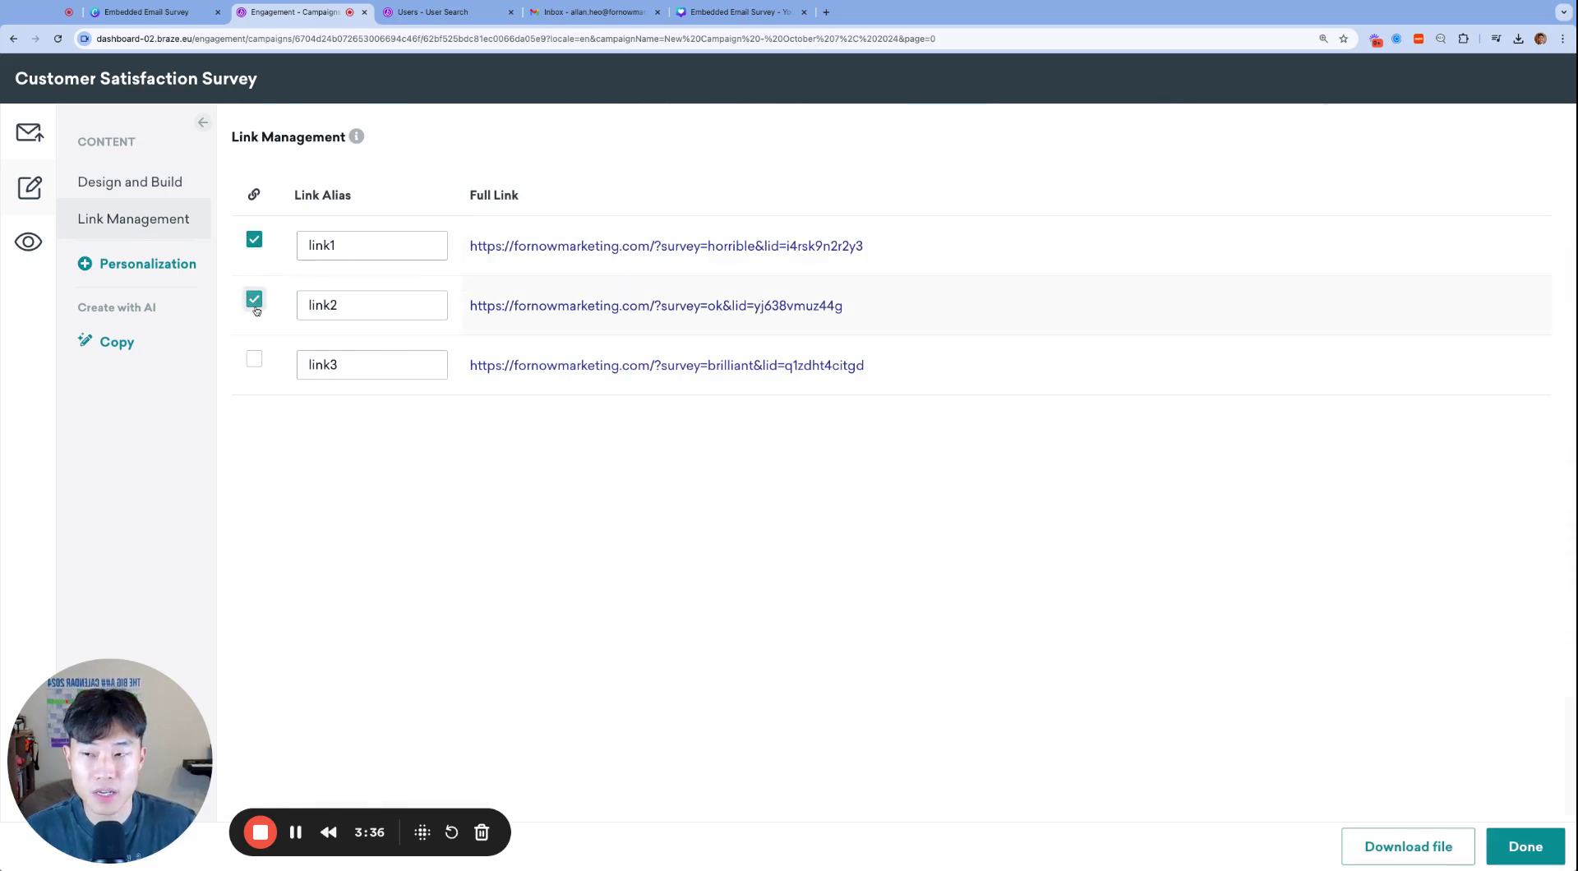
pyautogui.click(255, 358)
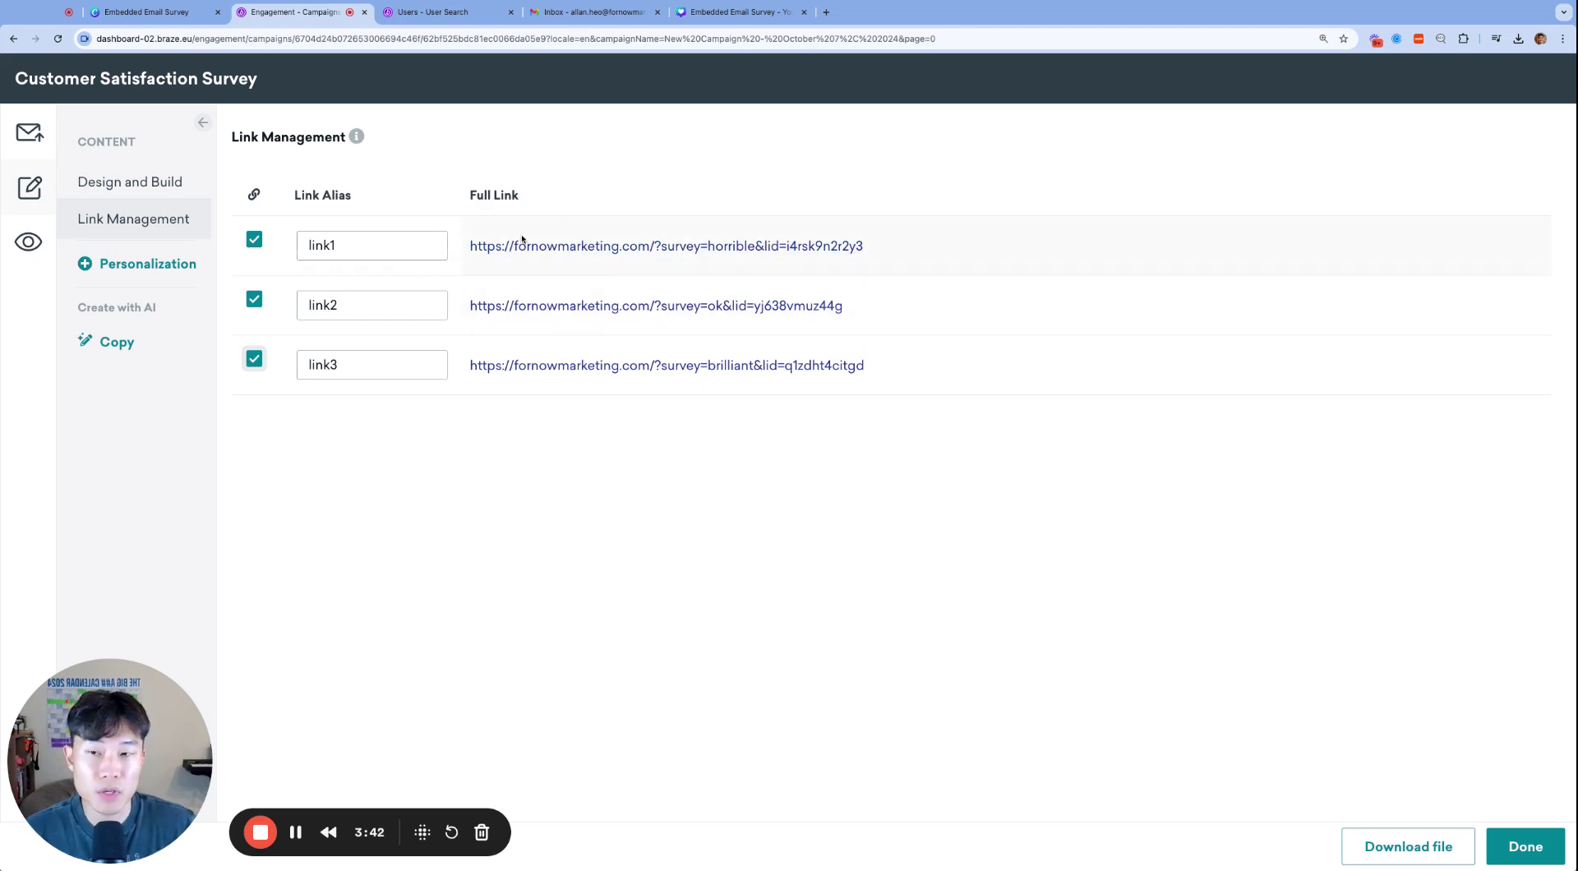
# Step: Review the email in Design and Build, then reopen the Link Management list of tracked links
pyautogui.click(141, 193)
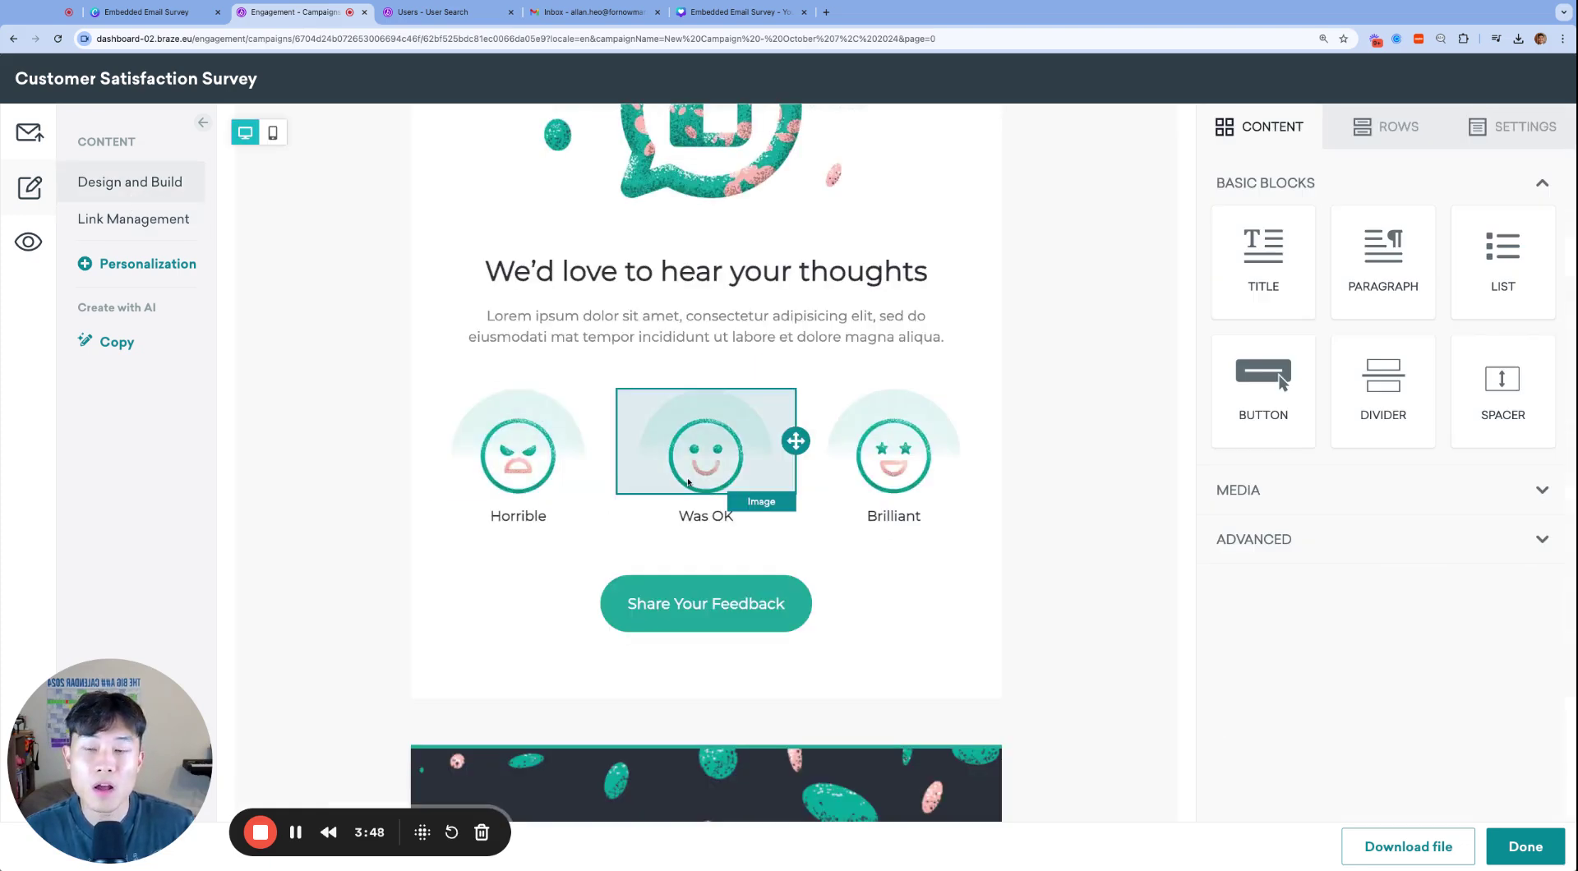
pyautogui.scroll(1, 528, 458)
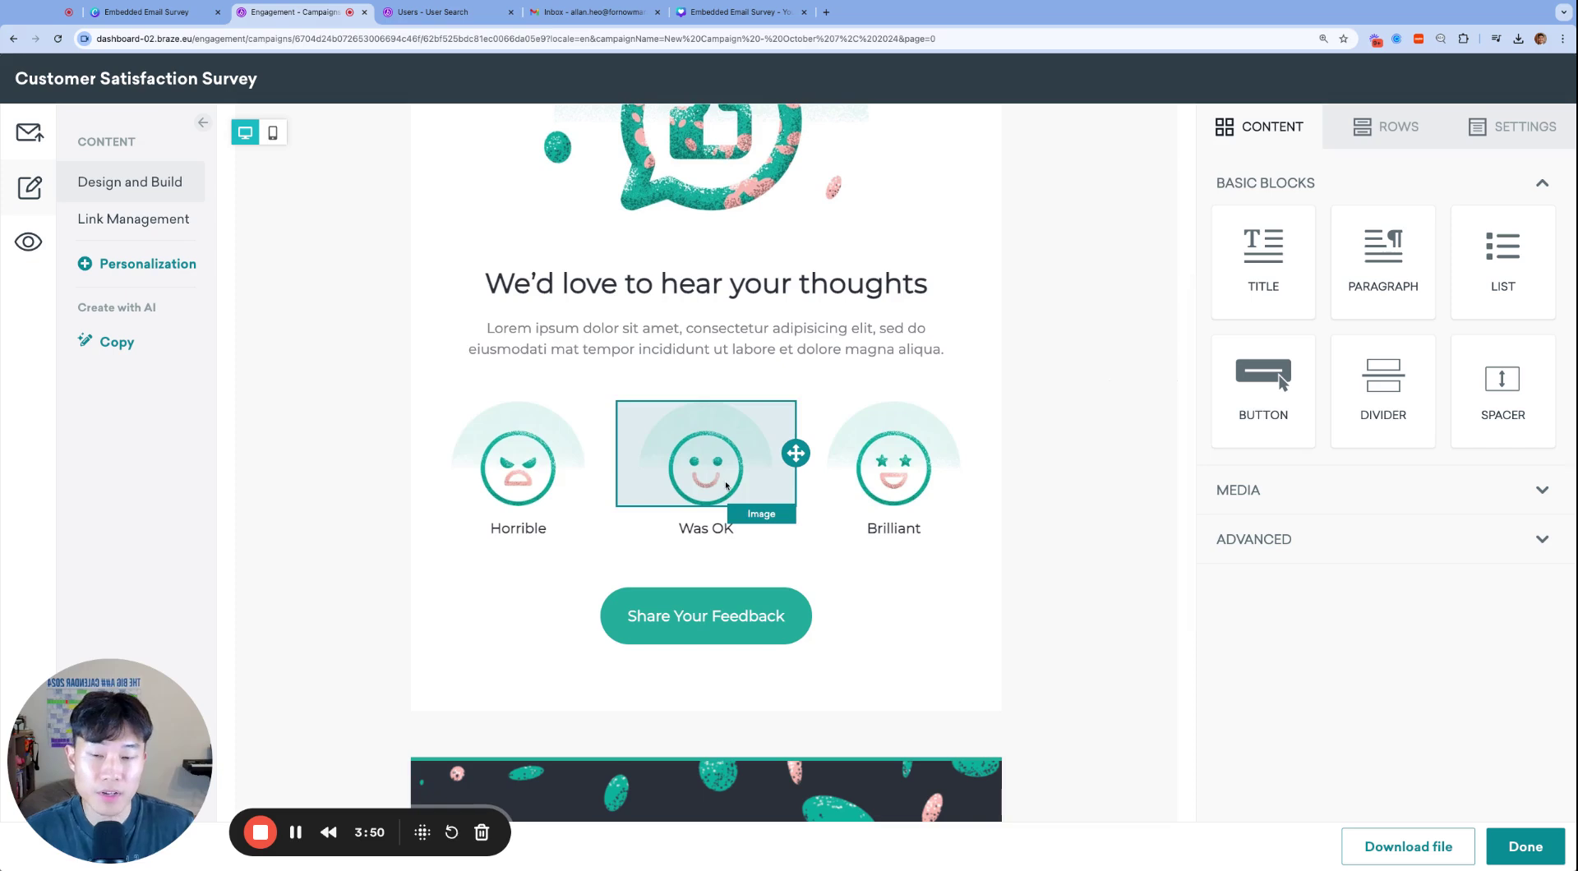
pyautogui.scroll(1, 879, 498)
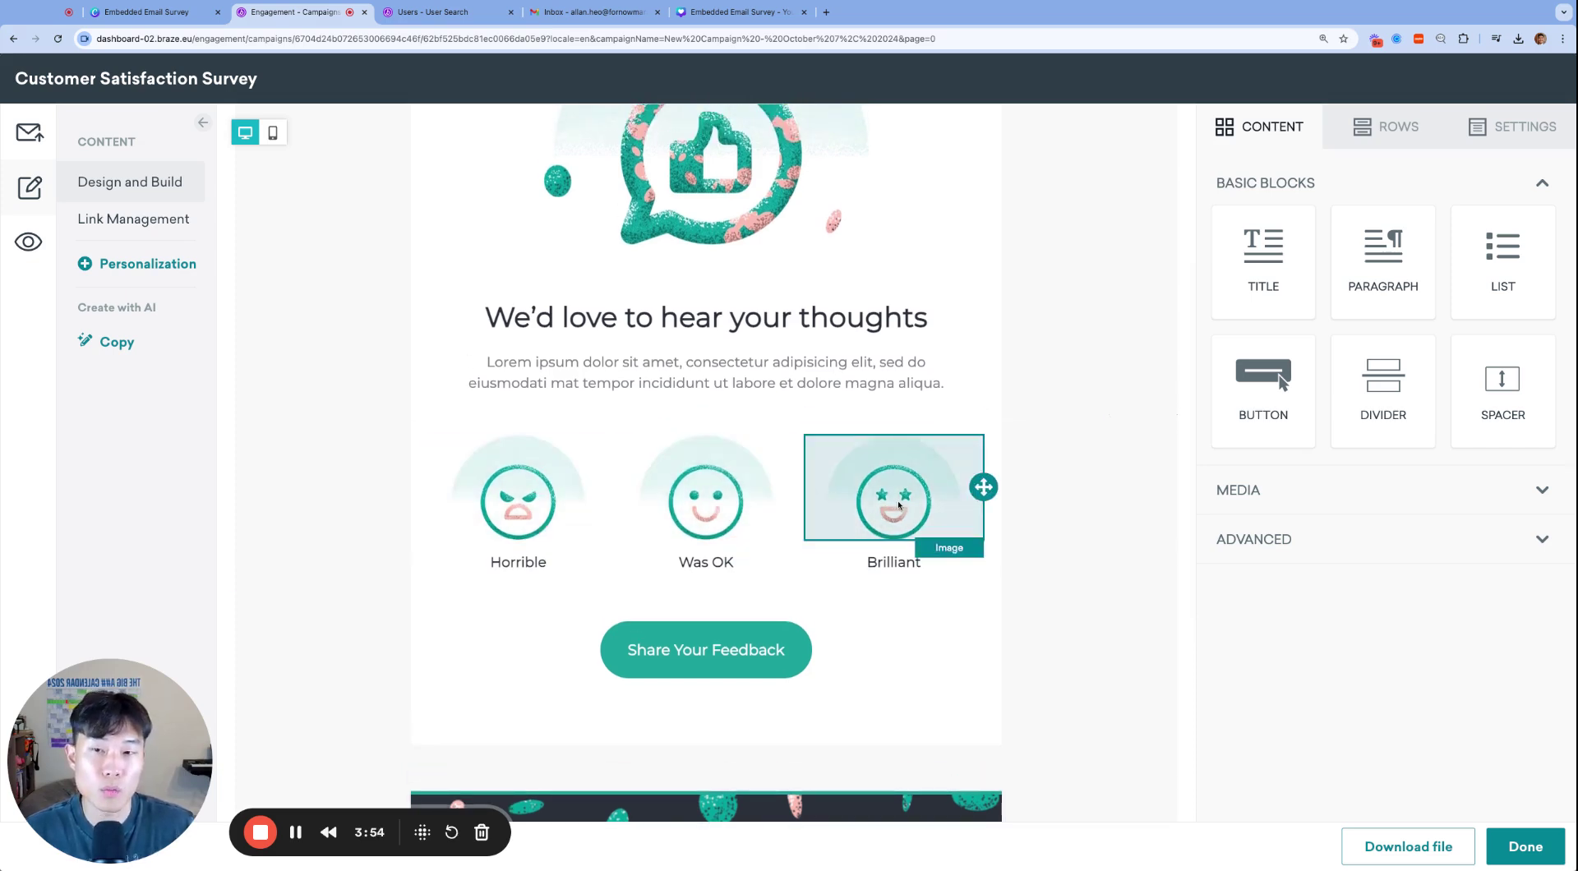
pyautogui.scroll(2, 824, 506)
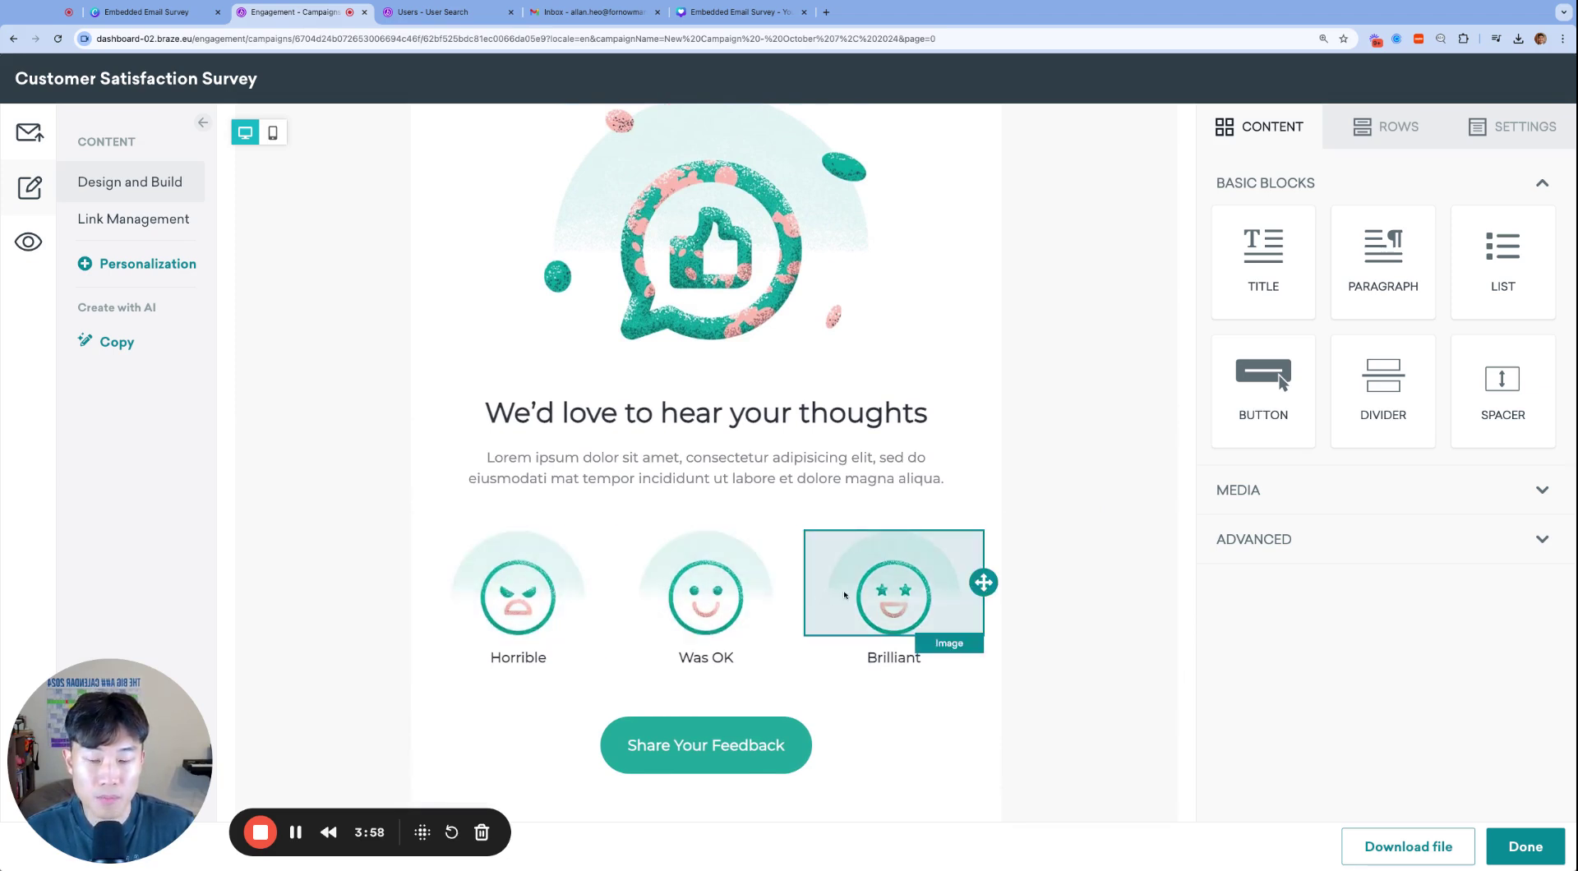
pyautogui.scroll(5, 859, 597)
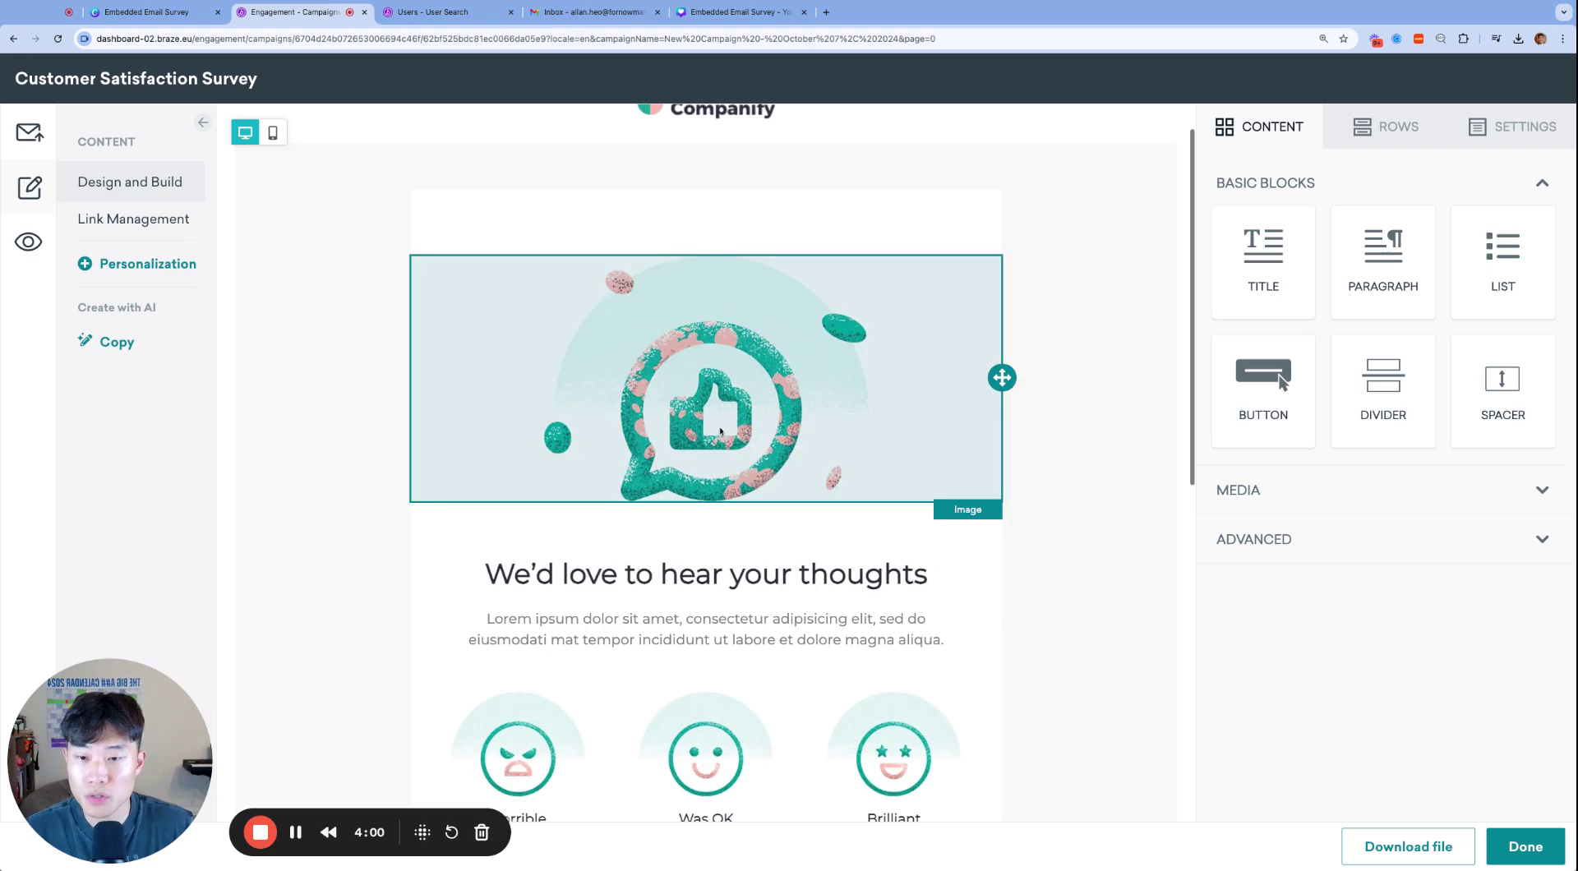
pyautogui.scroll(-11, 681, 455)
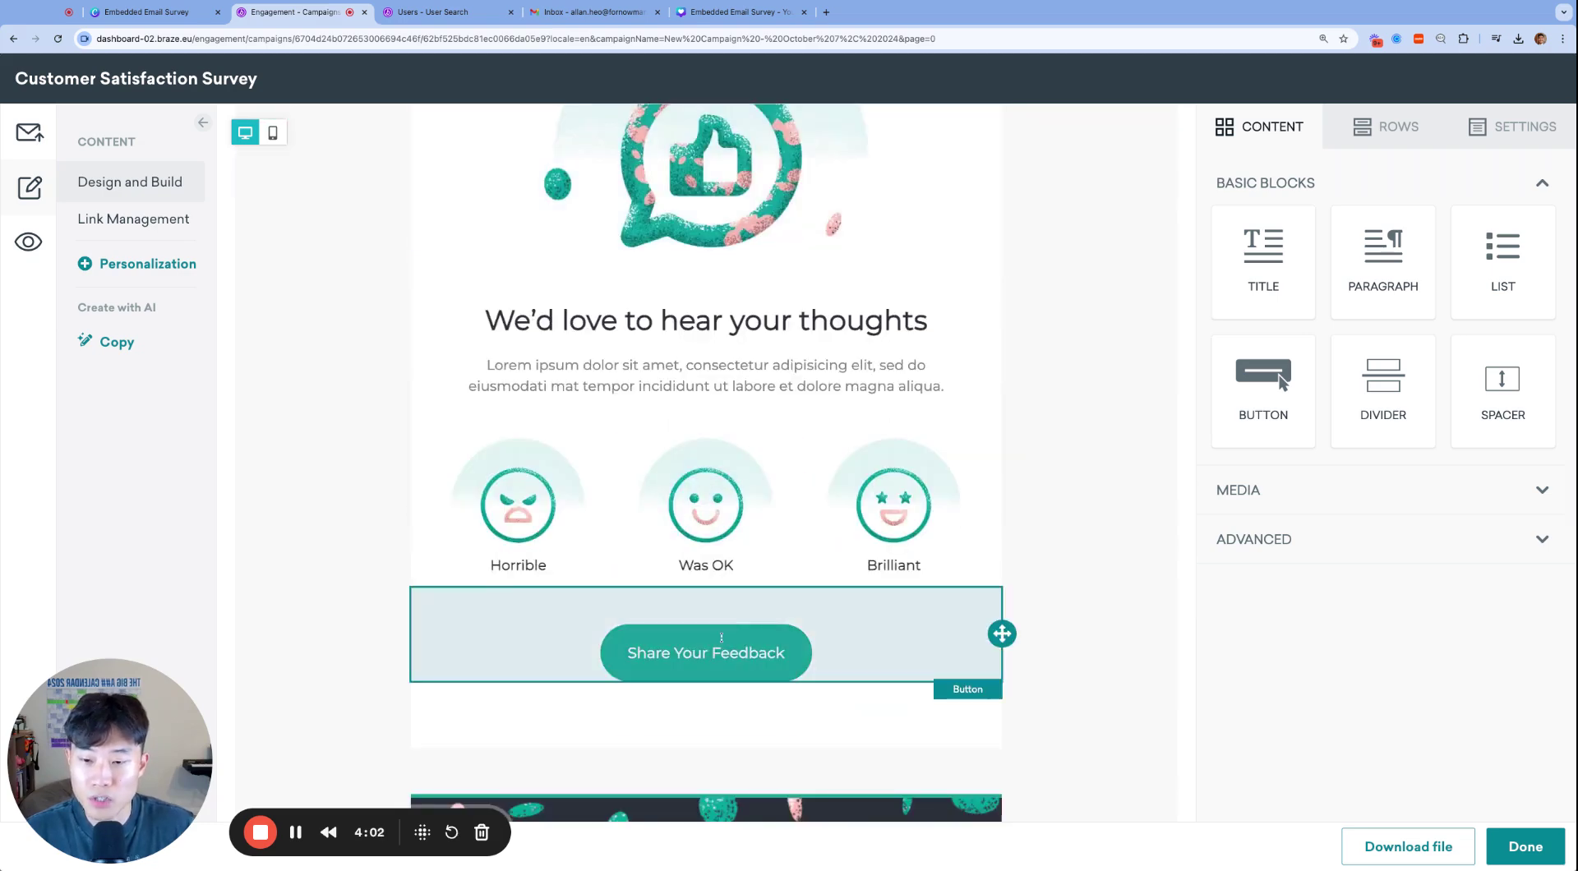
pyautogui.scroll(-5, 742, 658)
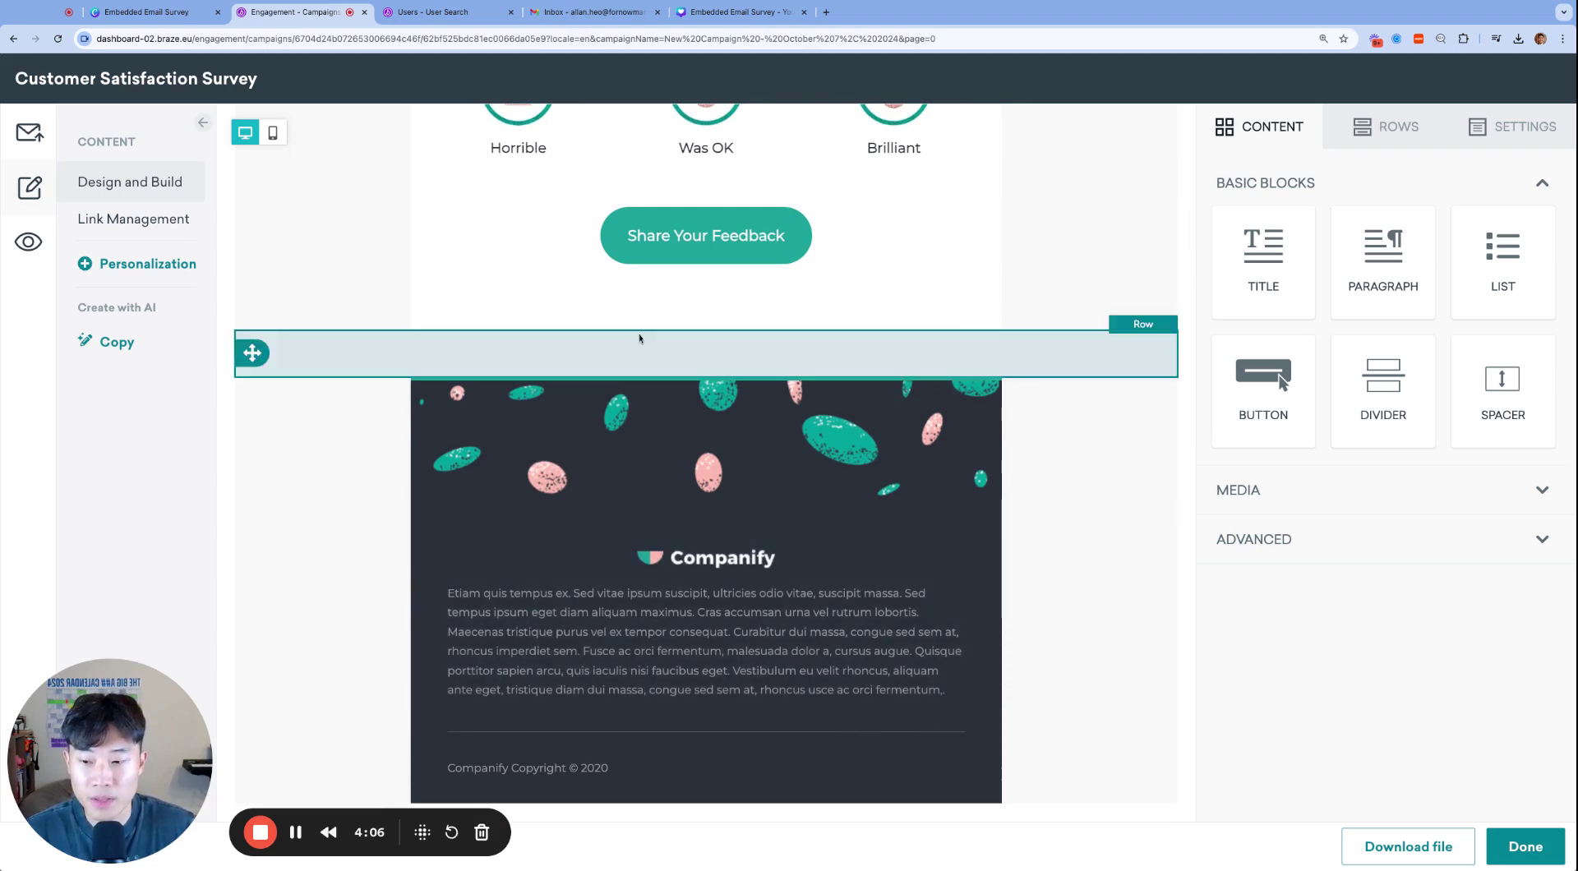
pyautogui.scroll(9, 637, 339)
pyautogui.click(123, 219)
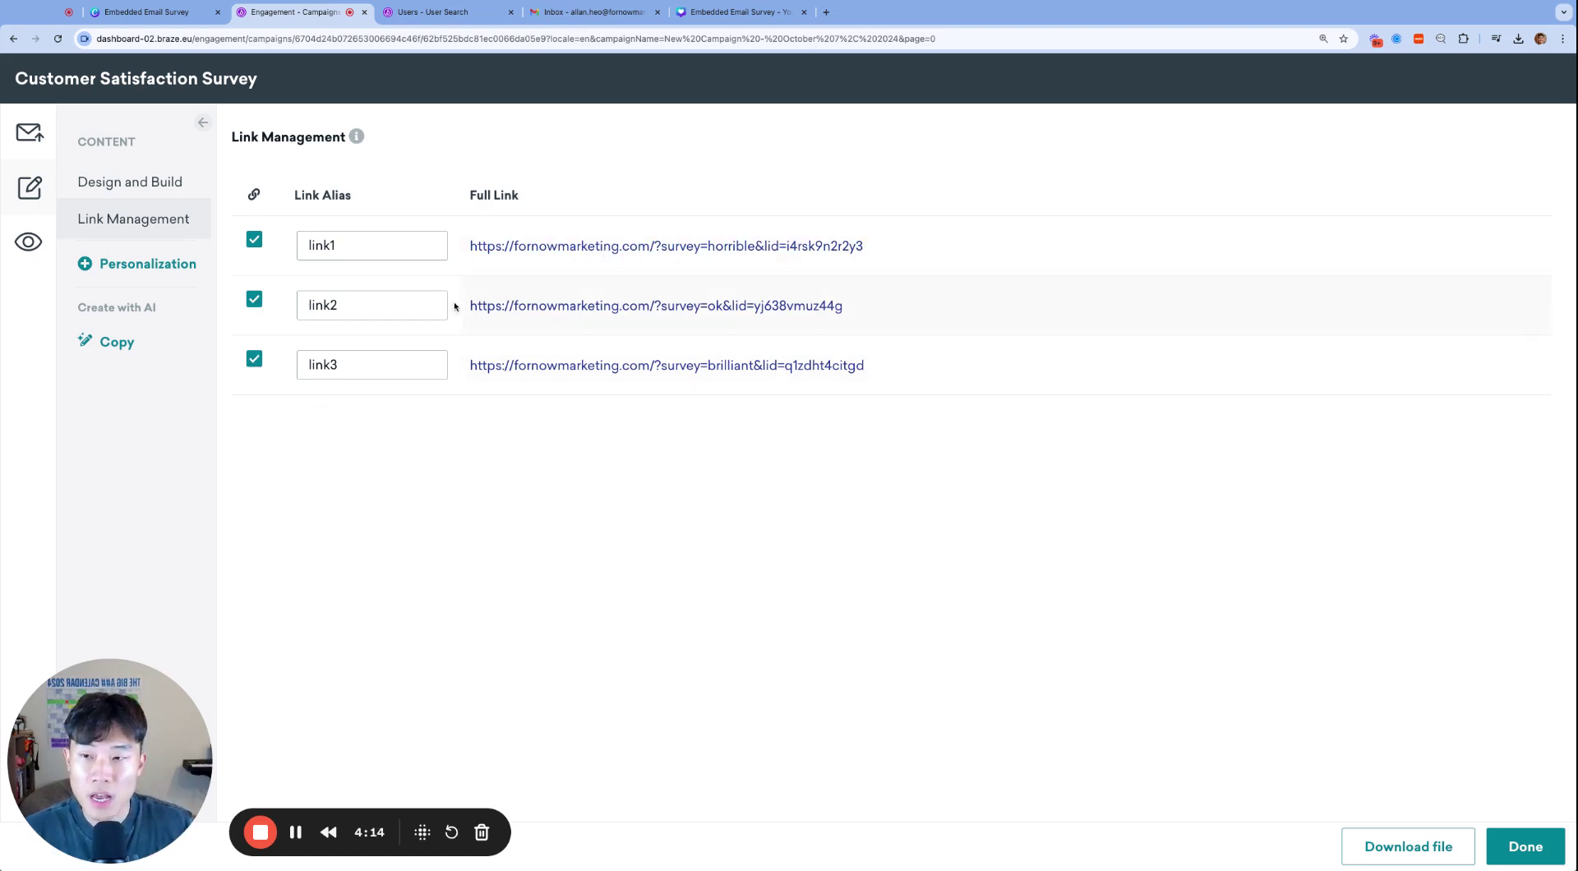
# Step: Change the link aliases link1, link2, link3 to horrible, ok and brilliant
pyautogui.doubleClick(370, 245)
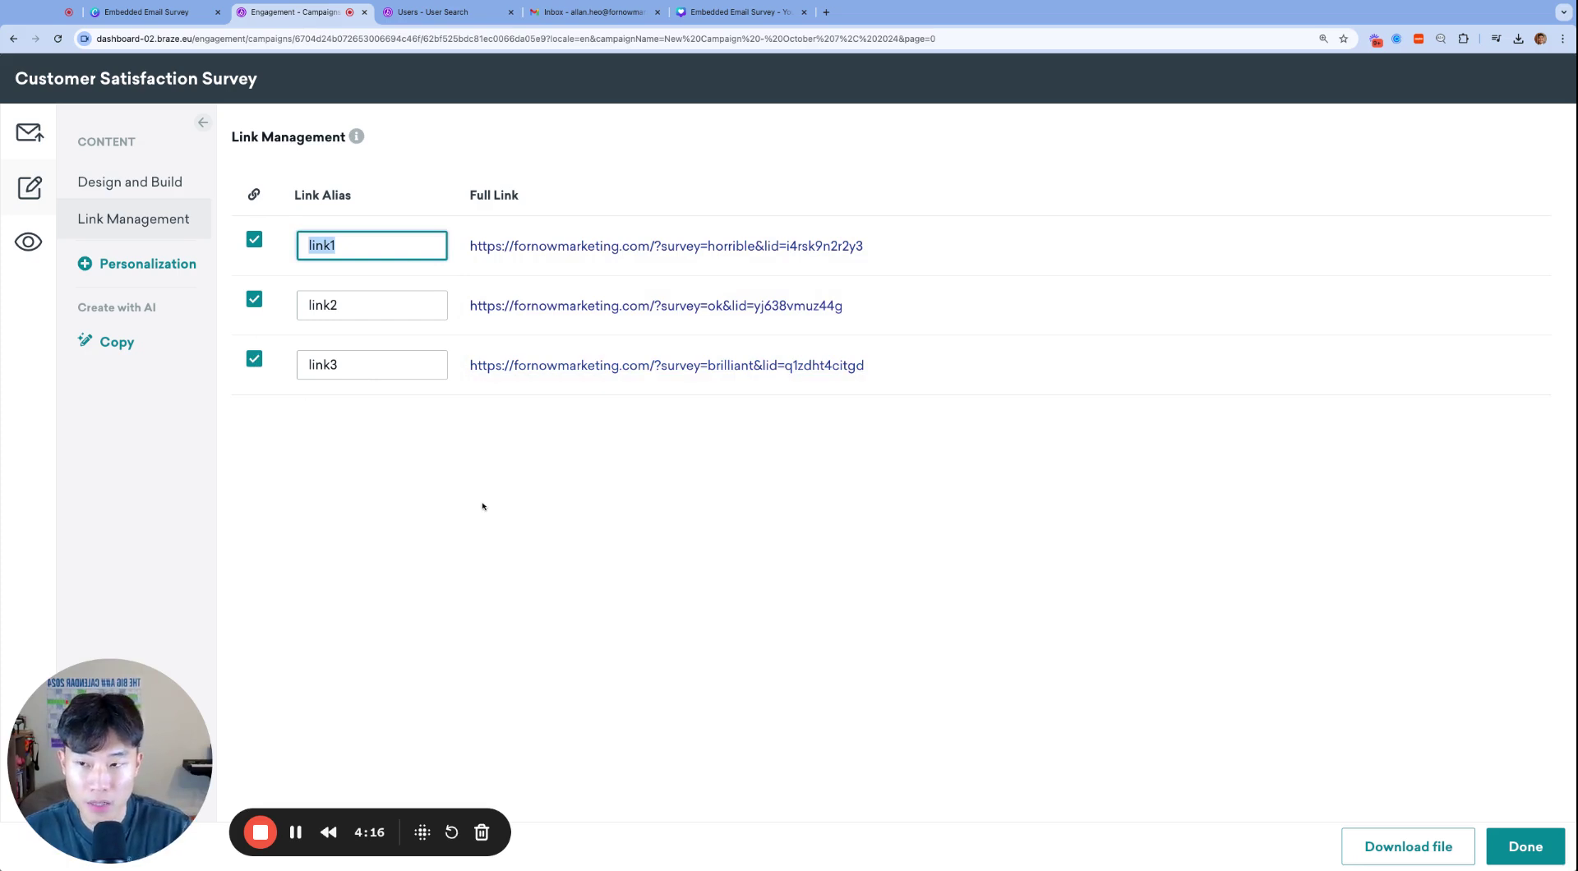
pyautogui.write('horrible')
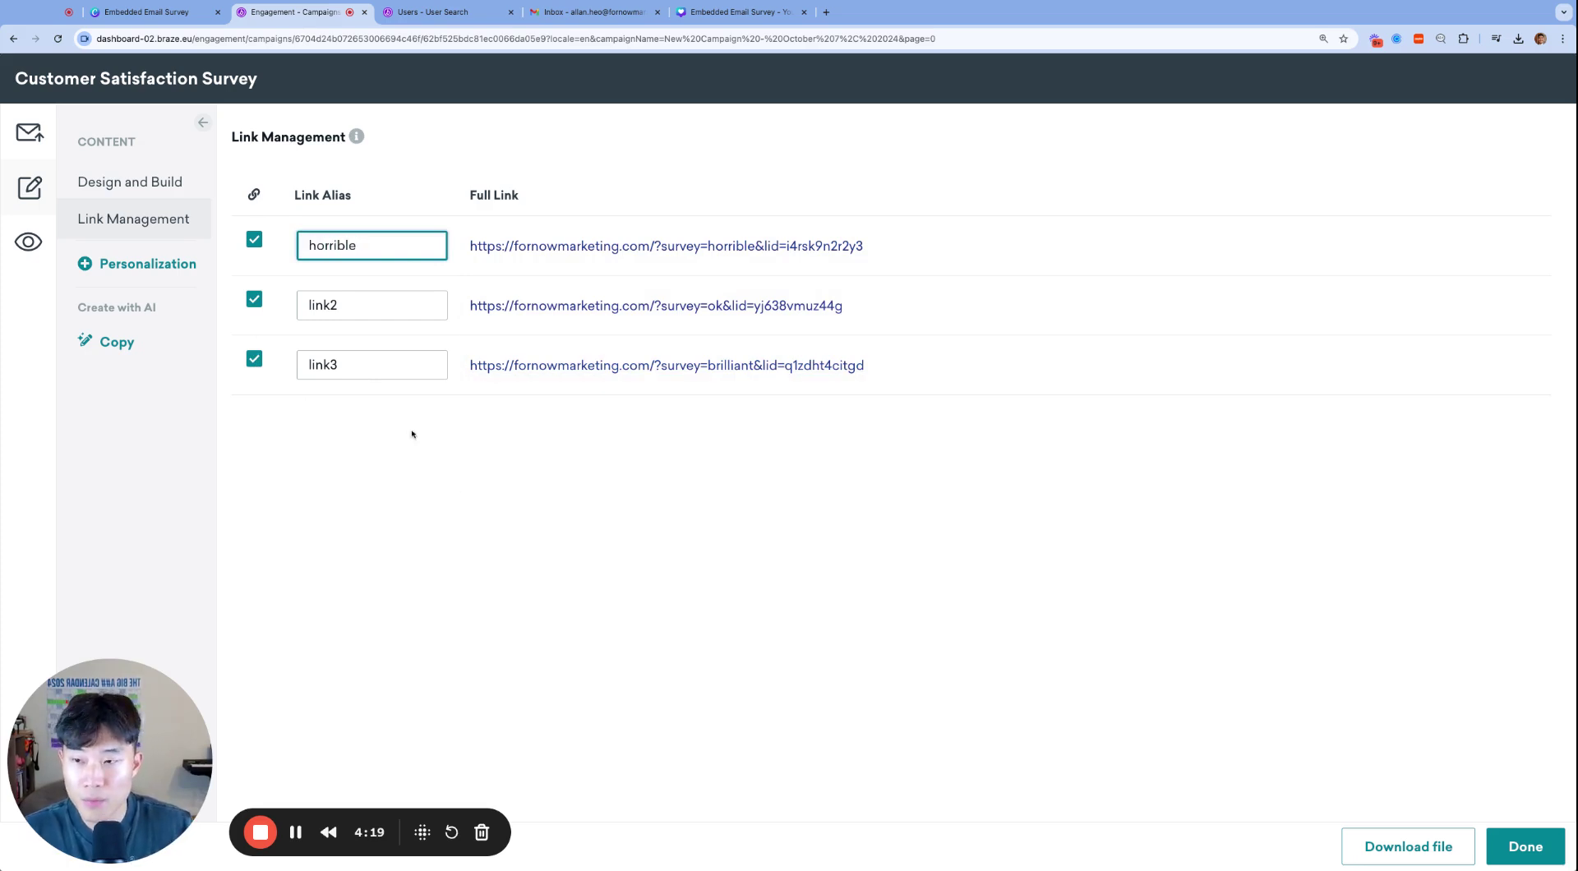
pyautogui.doubleClick(347, 304)
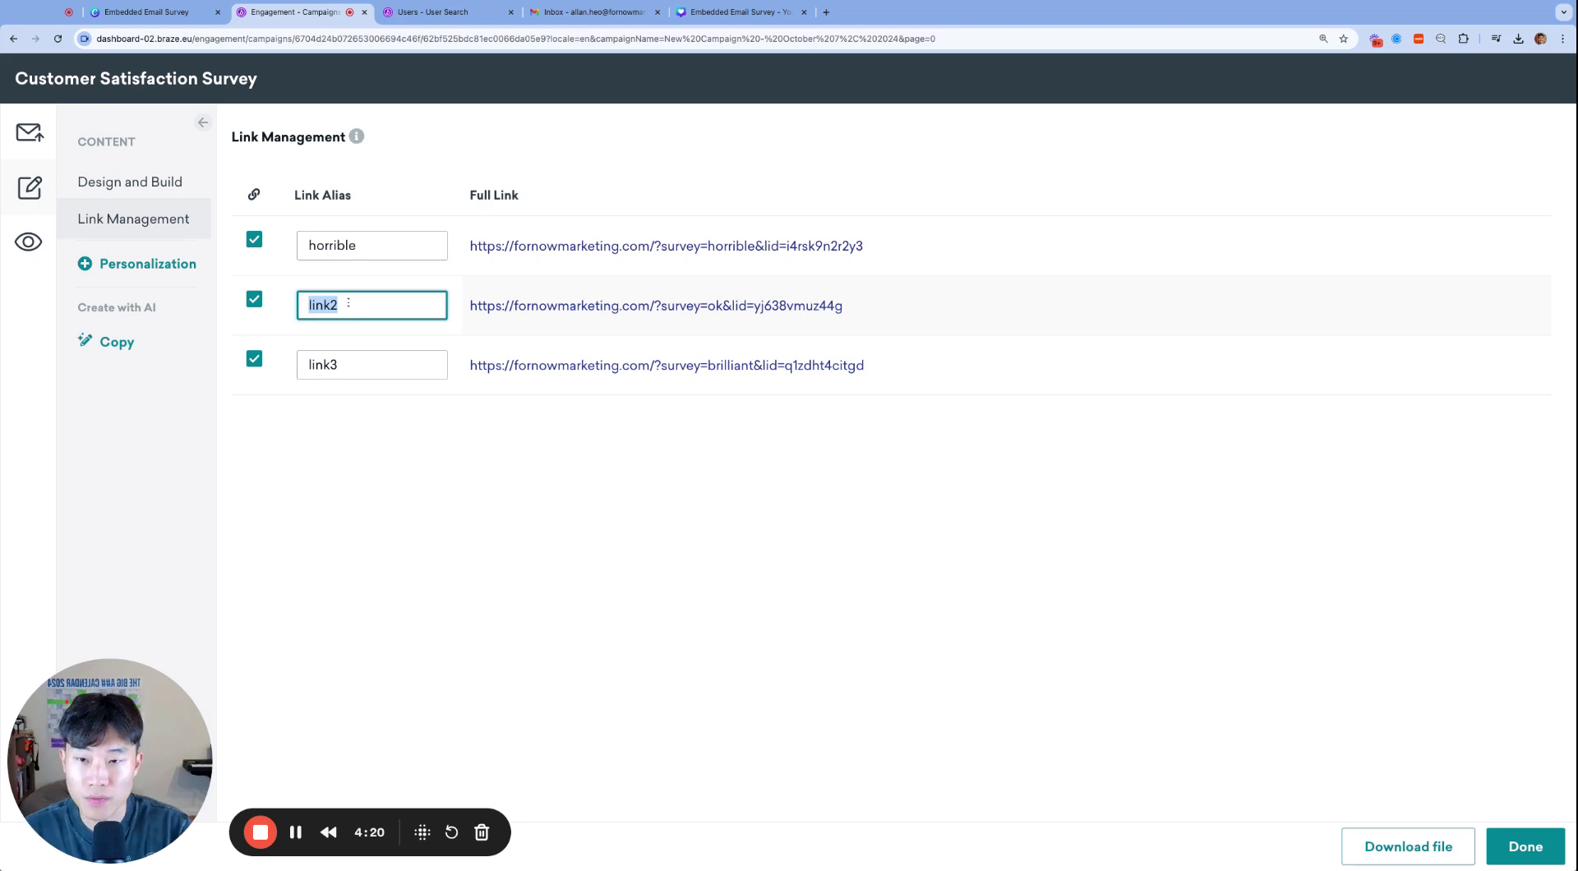
pyautogui.write('ok')
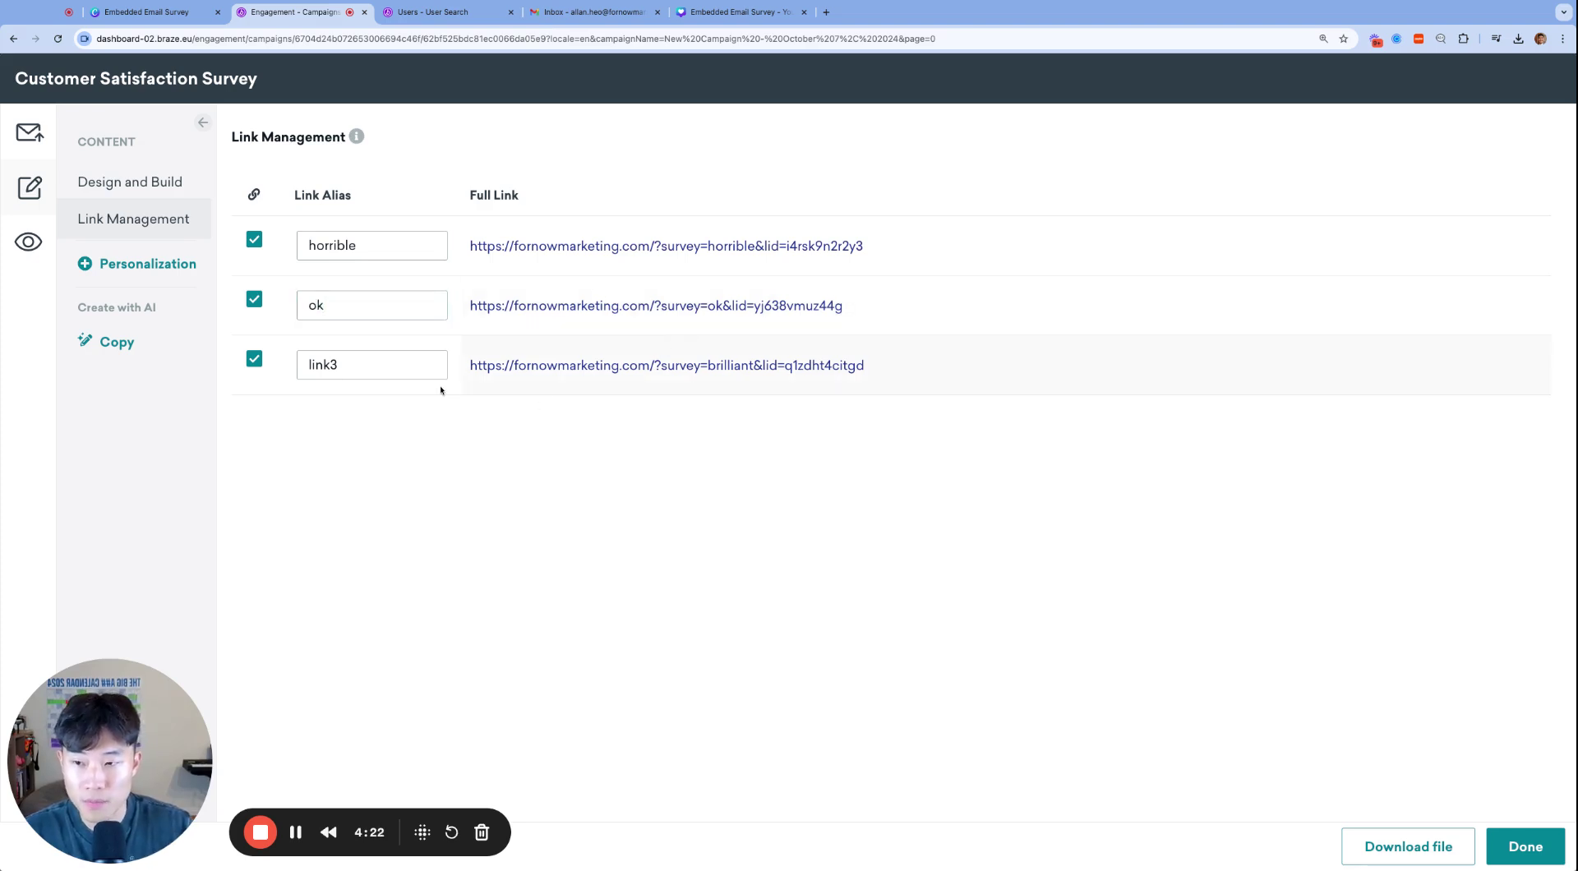
pyautogui.doubleClick(413, 371)
pyautogui.write('brilliant')
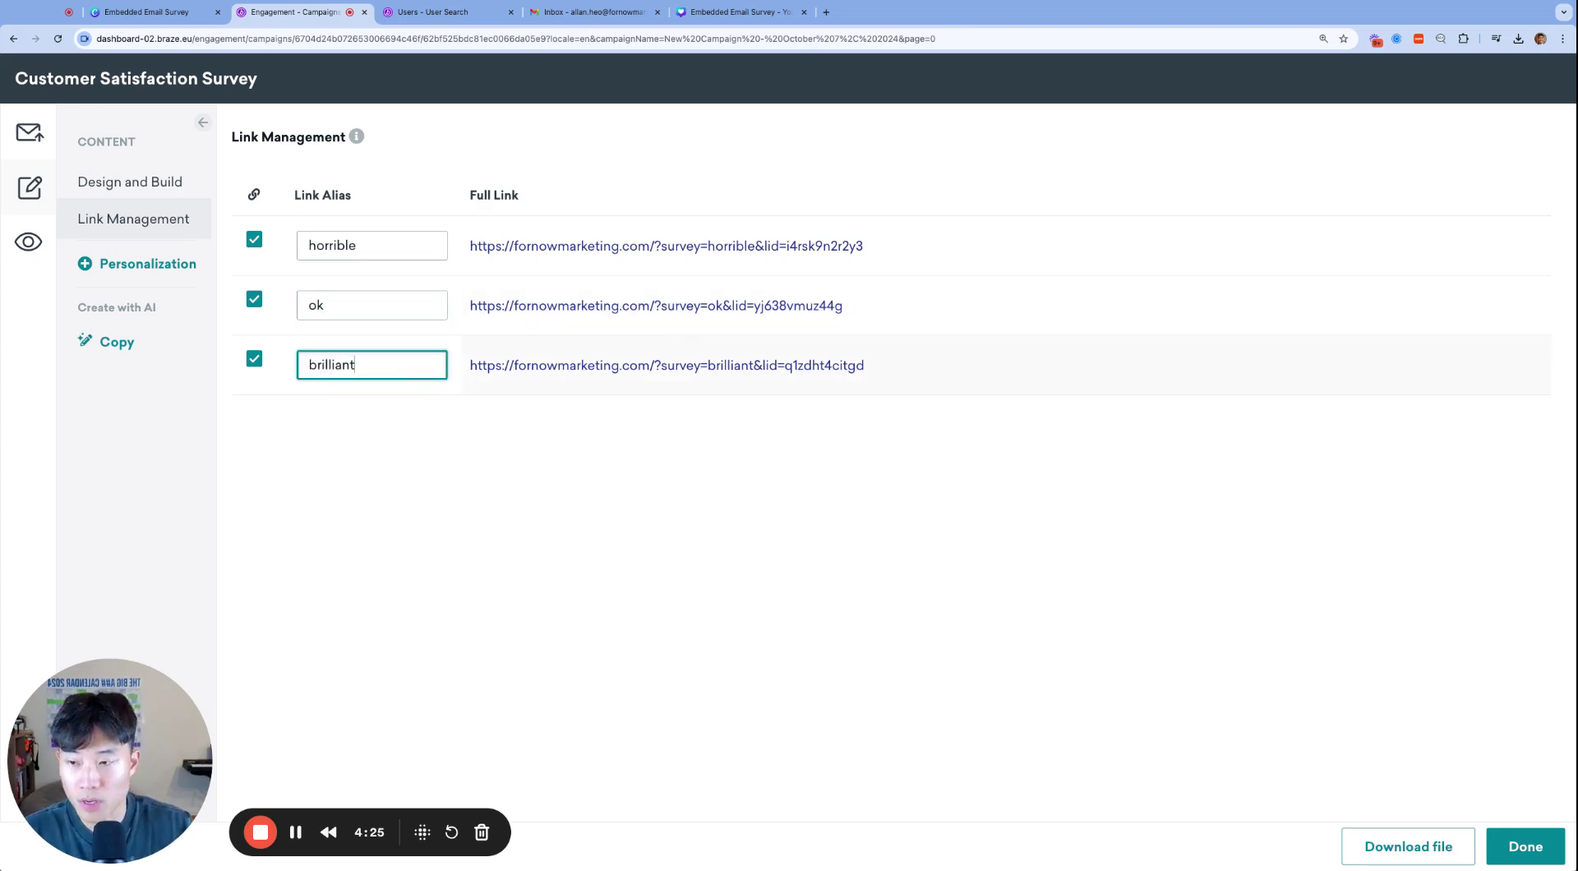
pyautogui.click(515, 466)
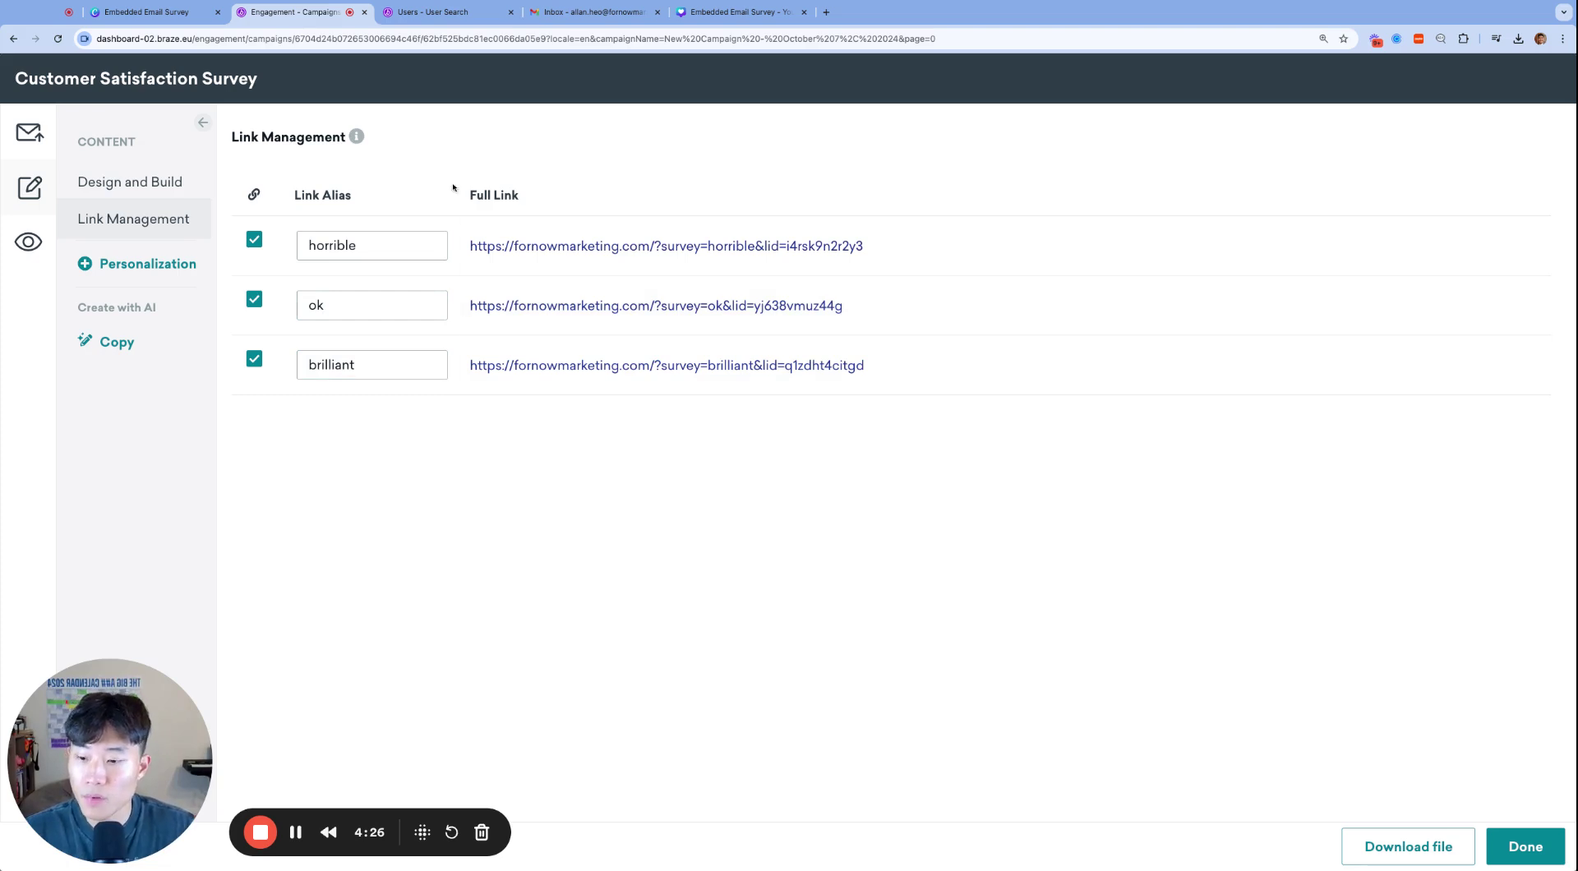
pyautogui.click(164, 196)
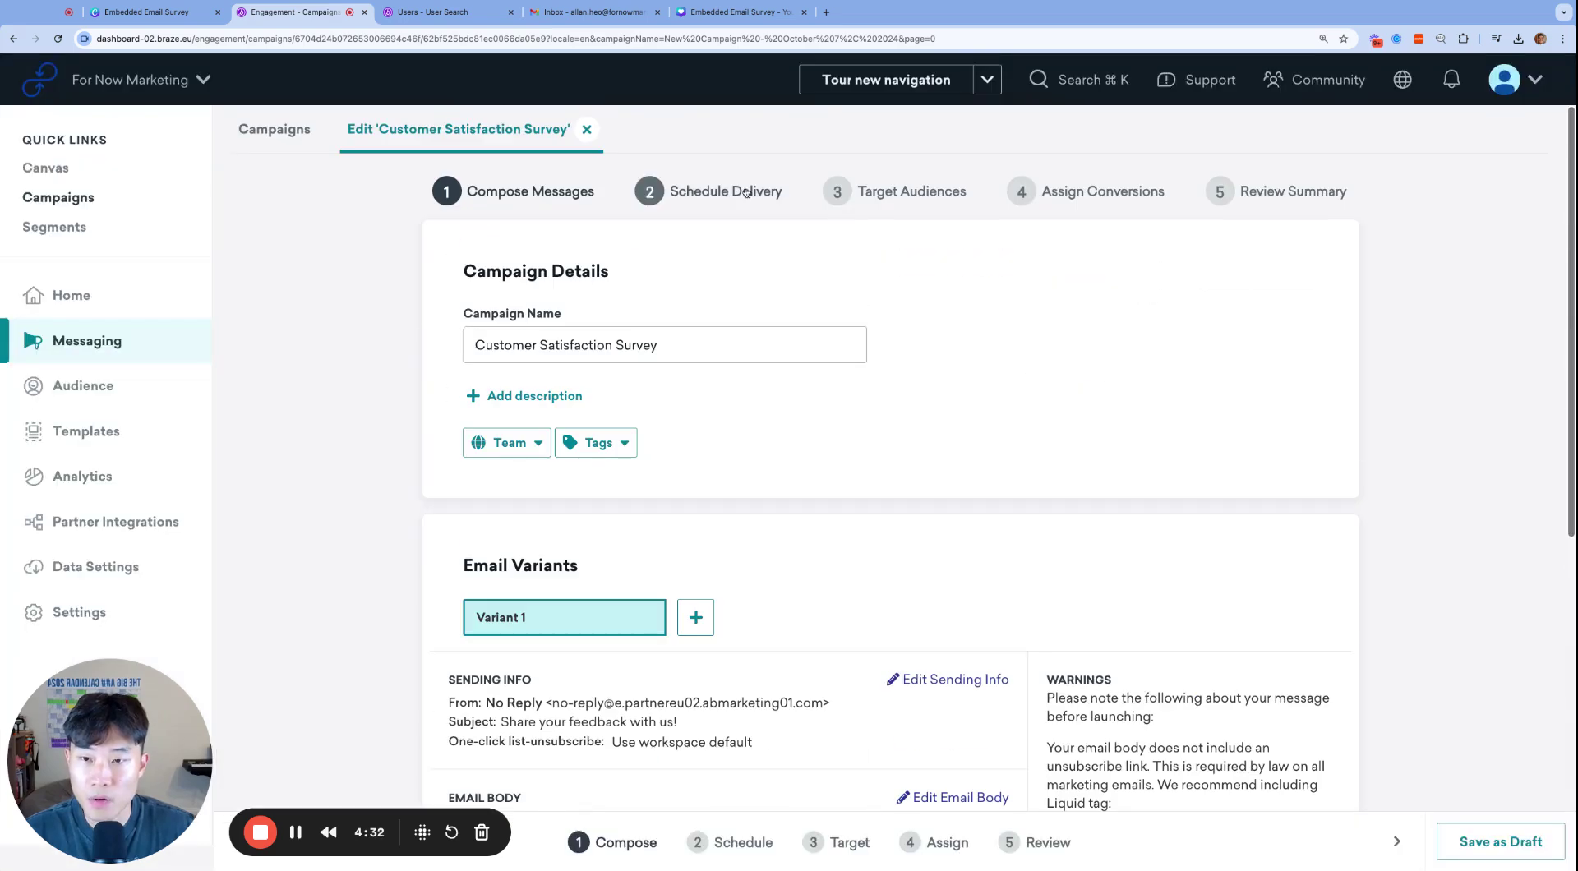
# Step: Schedule the campaign to send as soon as it launches
pyautogui.click(745, 193)
pyautogui.click(605, 646)
pyautogui.scroll(-3, 759, 634)
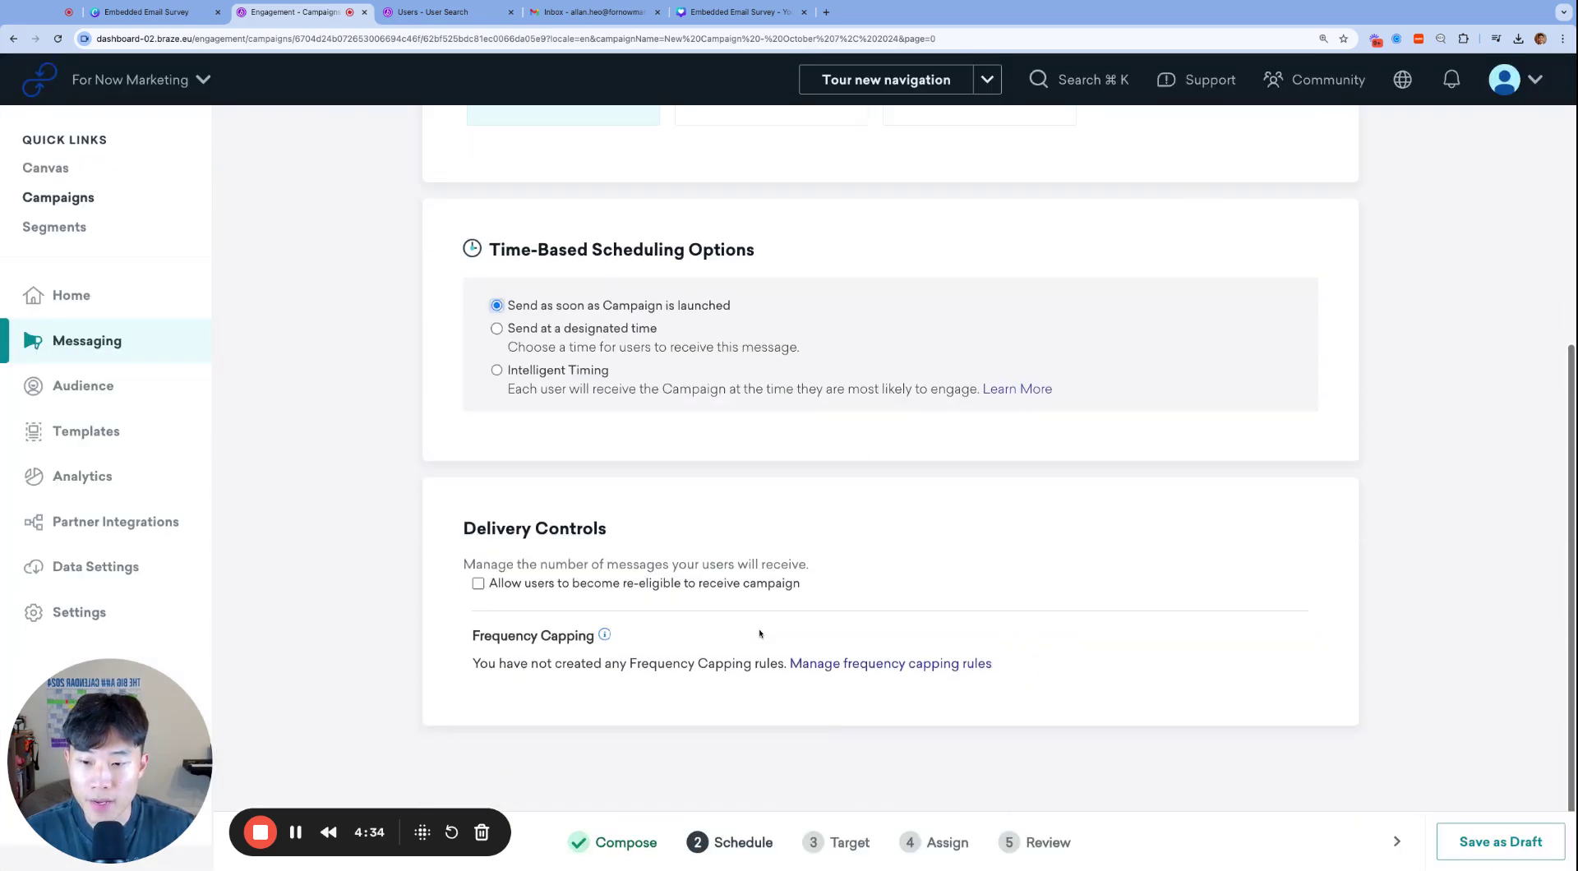
pyautogui.scroll(4, 760, 634)
# Step: Target a single user with an External User ID equals filter and disable the control group
pyautogui.click(904, 191)
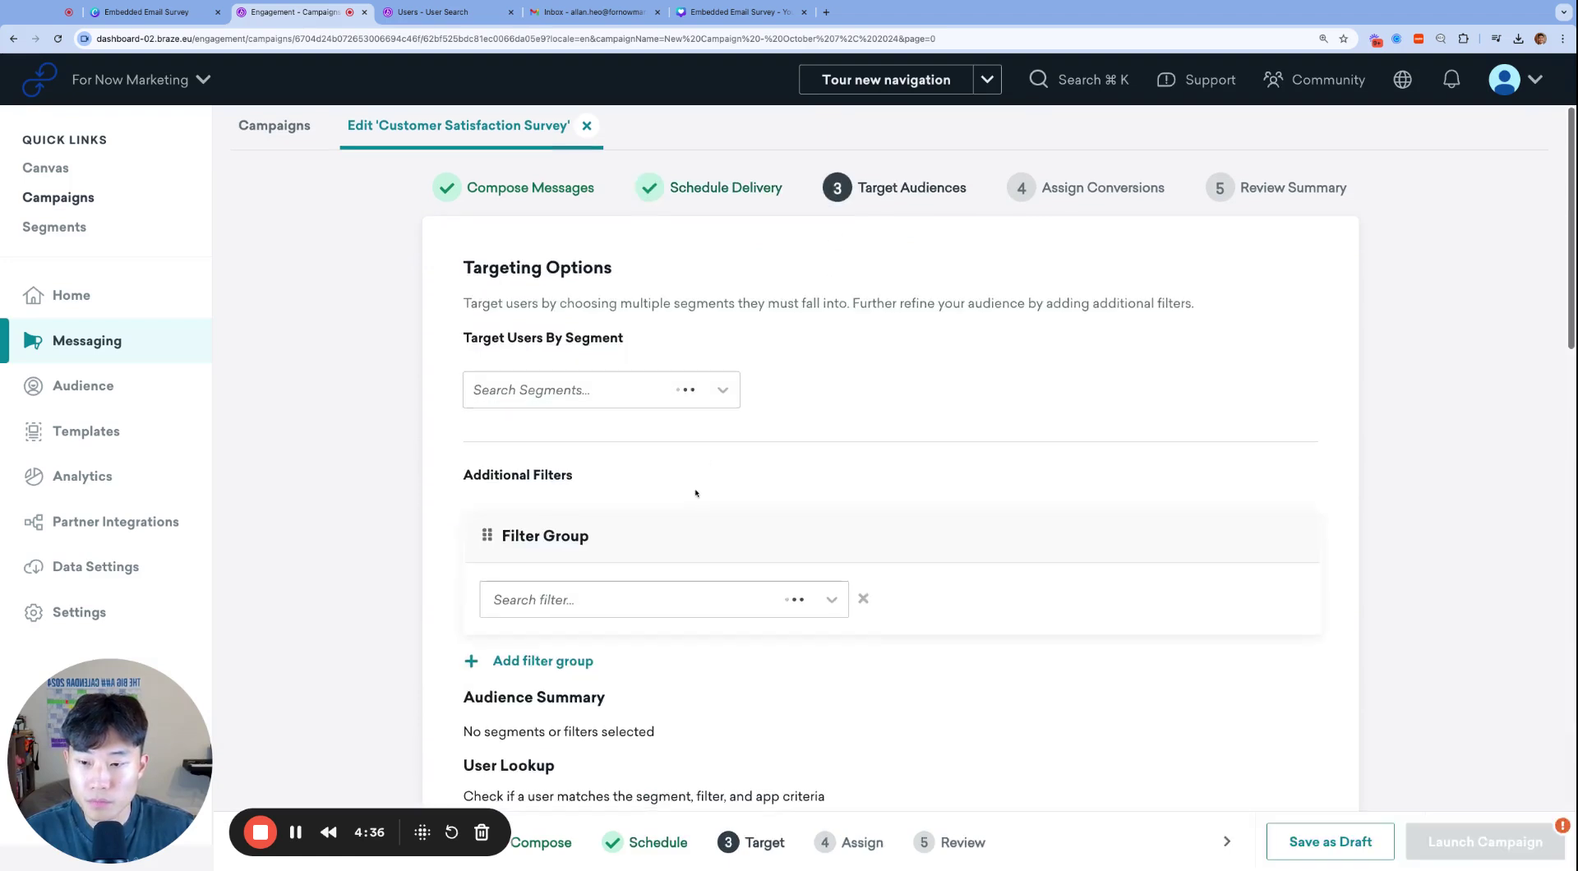
pyautogui.scroll(-2, 648, 426)
pyautogui.click(649, 426)
pyautogui.write('exter')
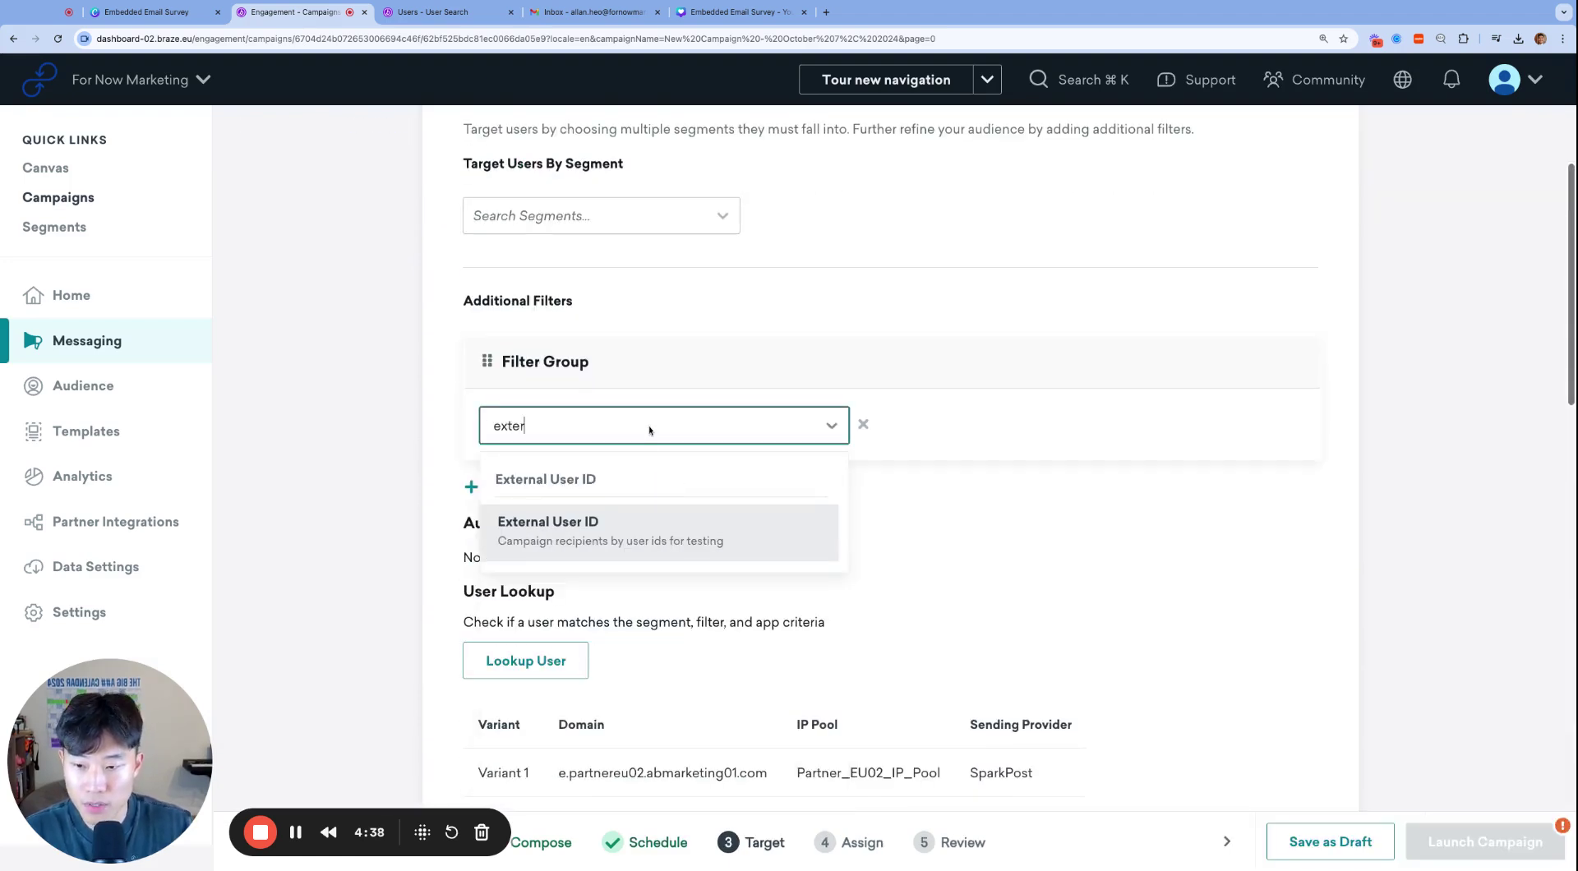
pyautogui.click(643, 521)
pyautogui.click(803, 478)
pyautogui.write('al')
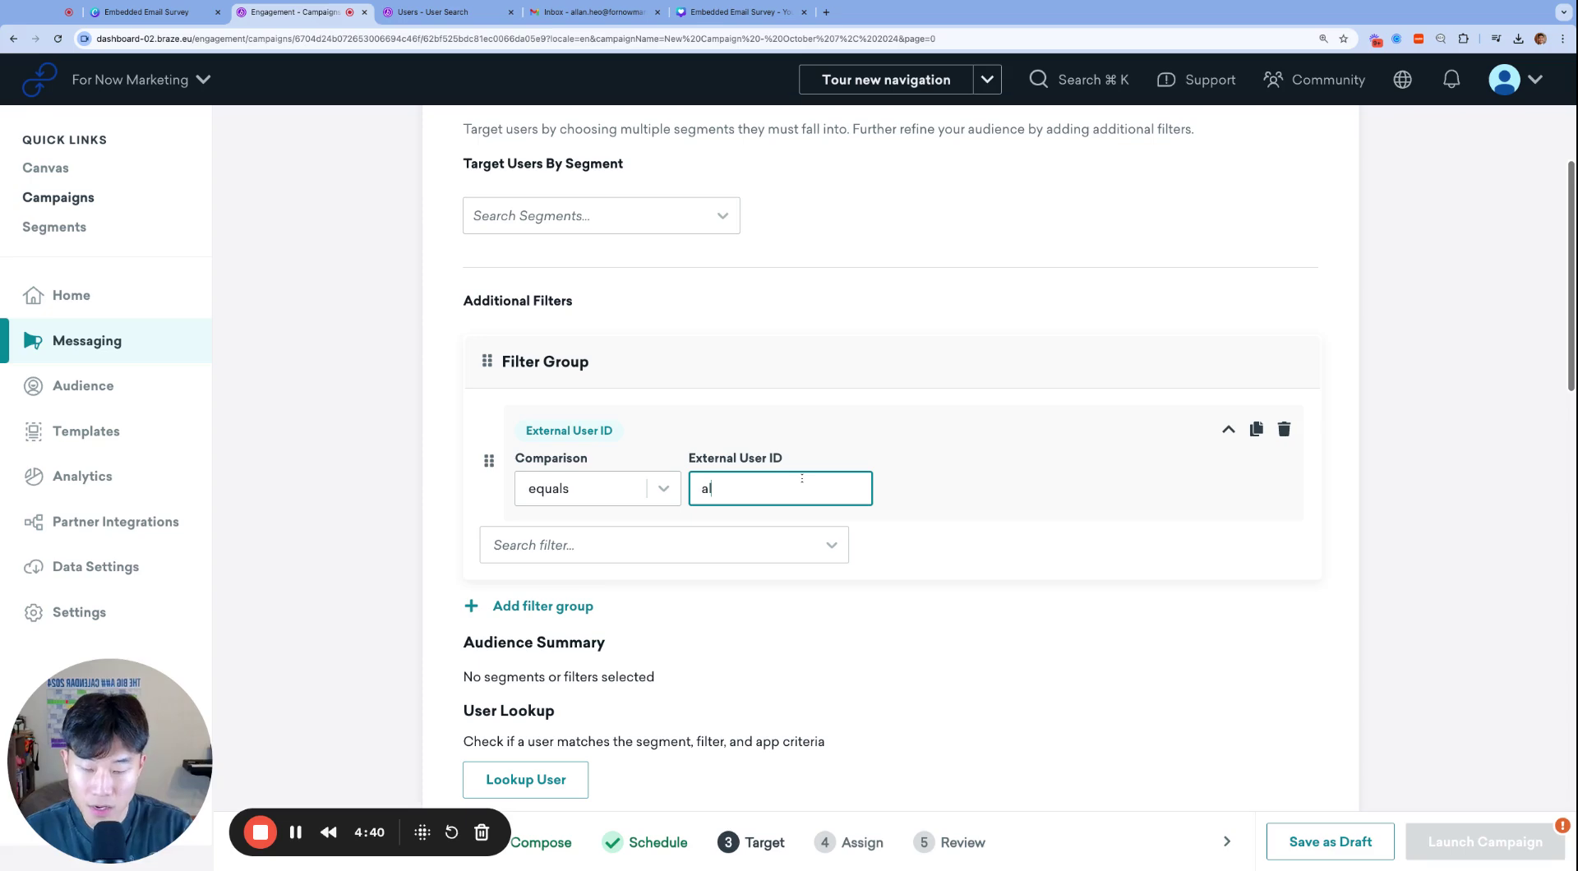
pyautogui.write('lan123')
pyautogui.scroll(-7, 998, 544)
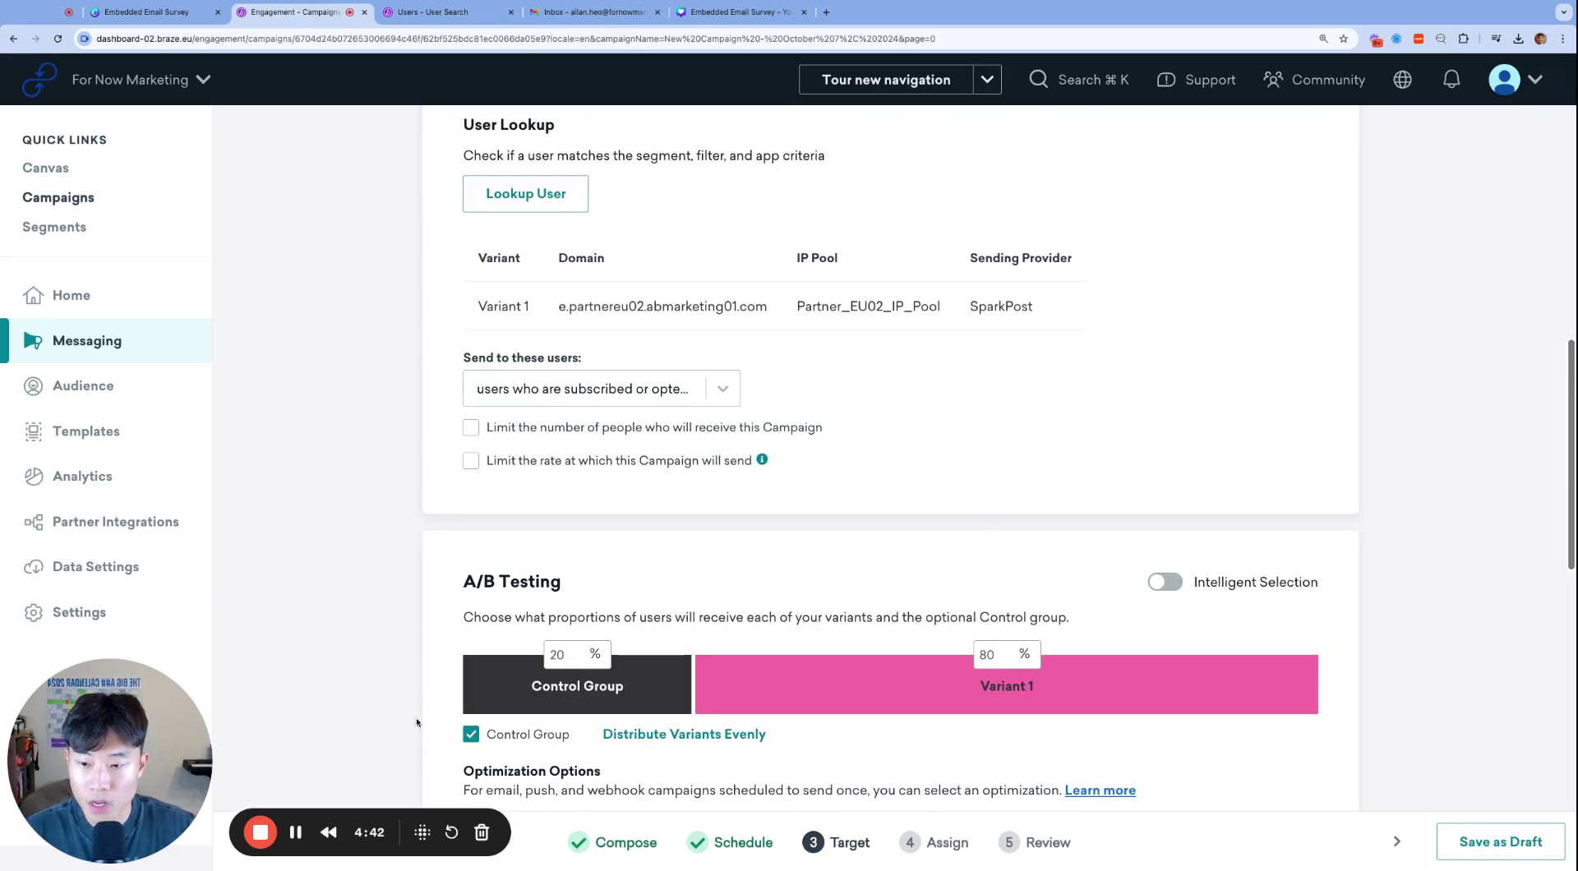
pyautogui.click(471, 733)
pyautogui.scroll(-11, 851, 455)
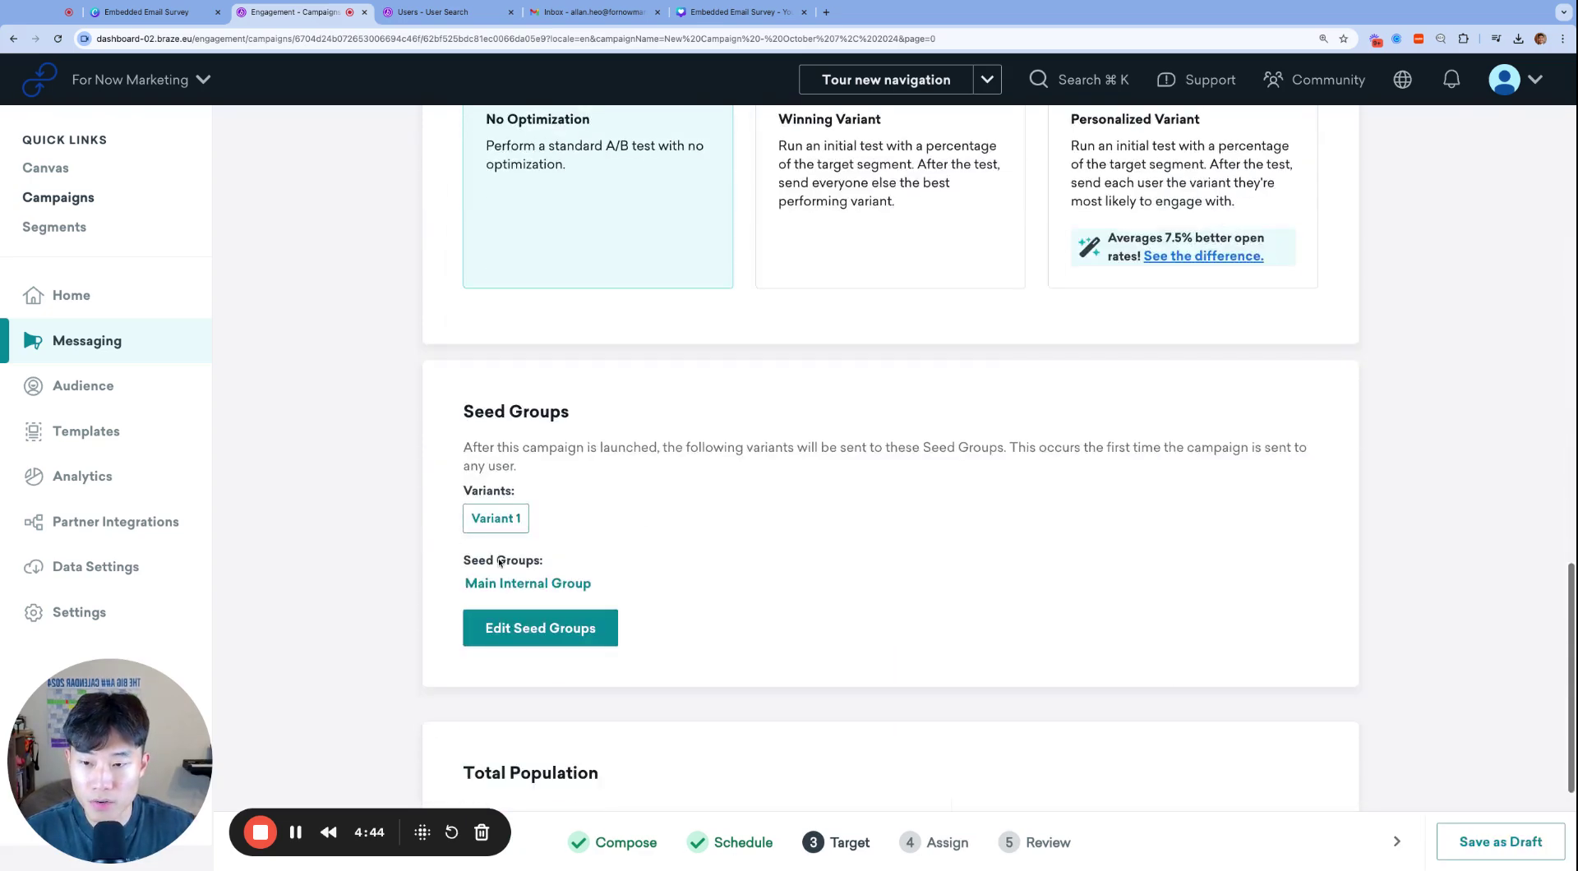
pyautogui.scroll(20, 1024, 487)
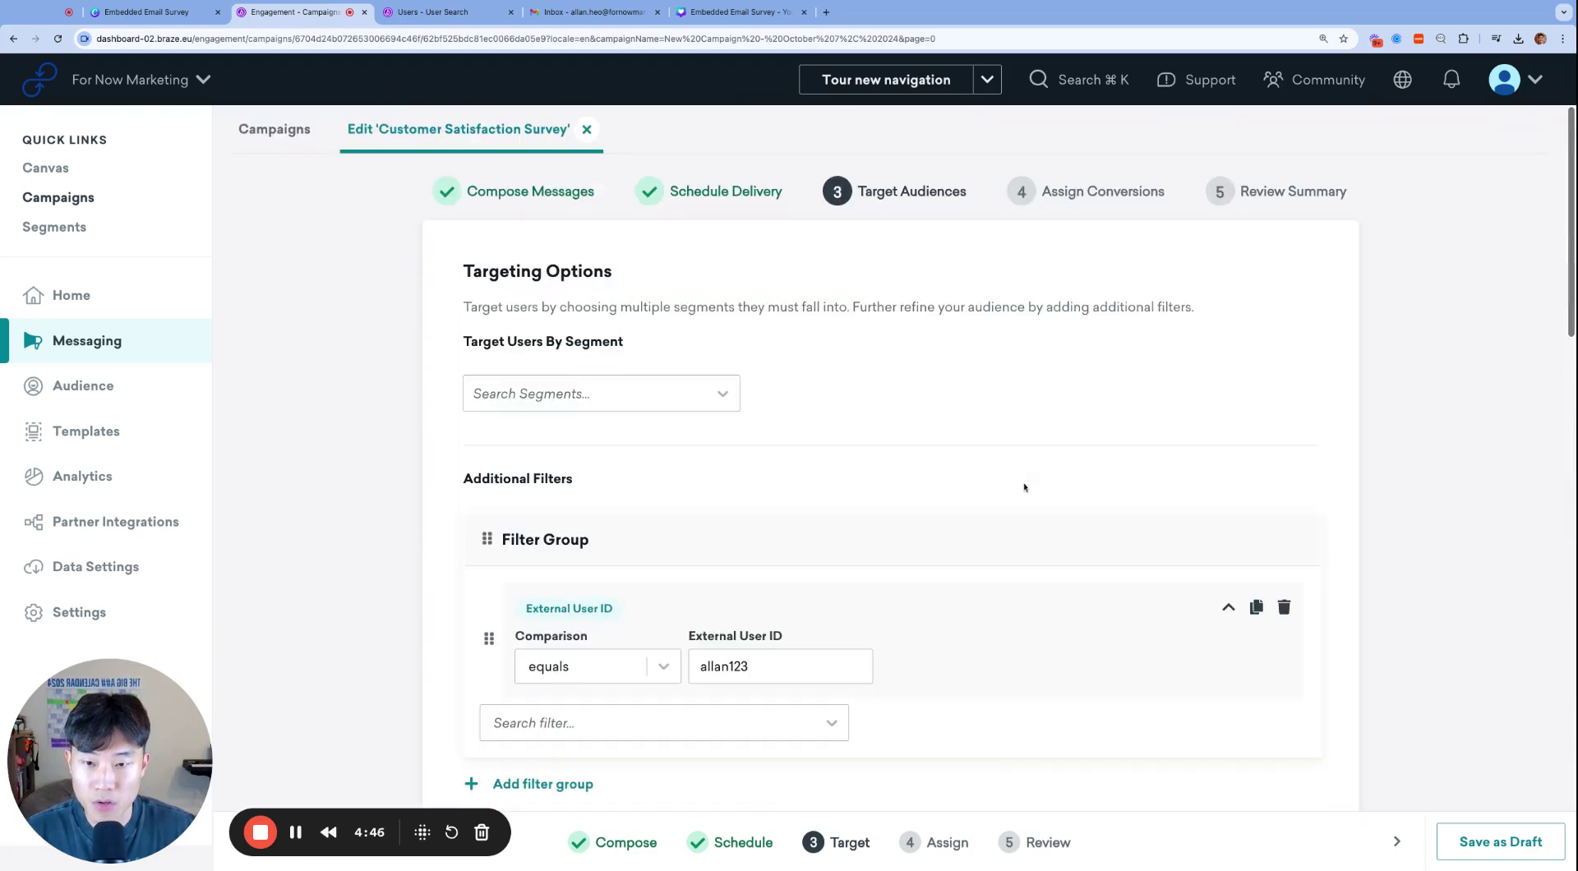
# Step: Advance through Conversions to the Review Summary, then switch to the Gmail inbox
pyautogui.click(1093, 191)
pyautogui.click(1236, 190)
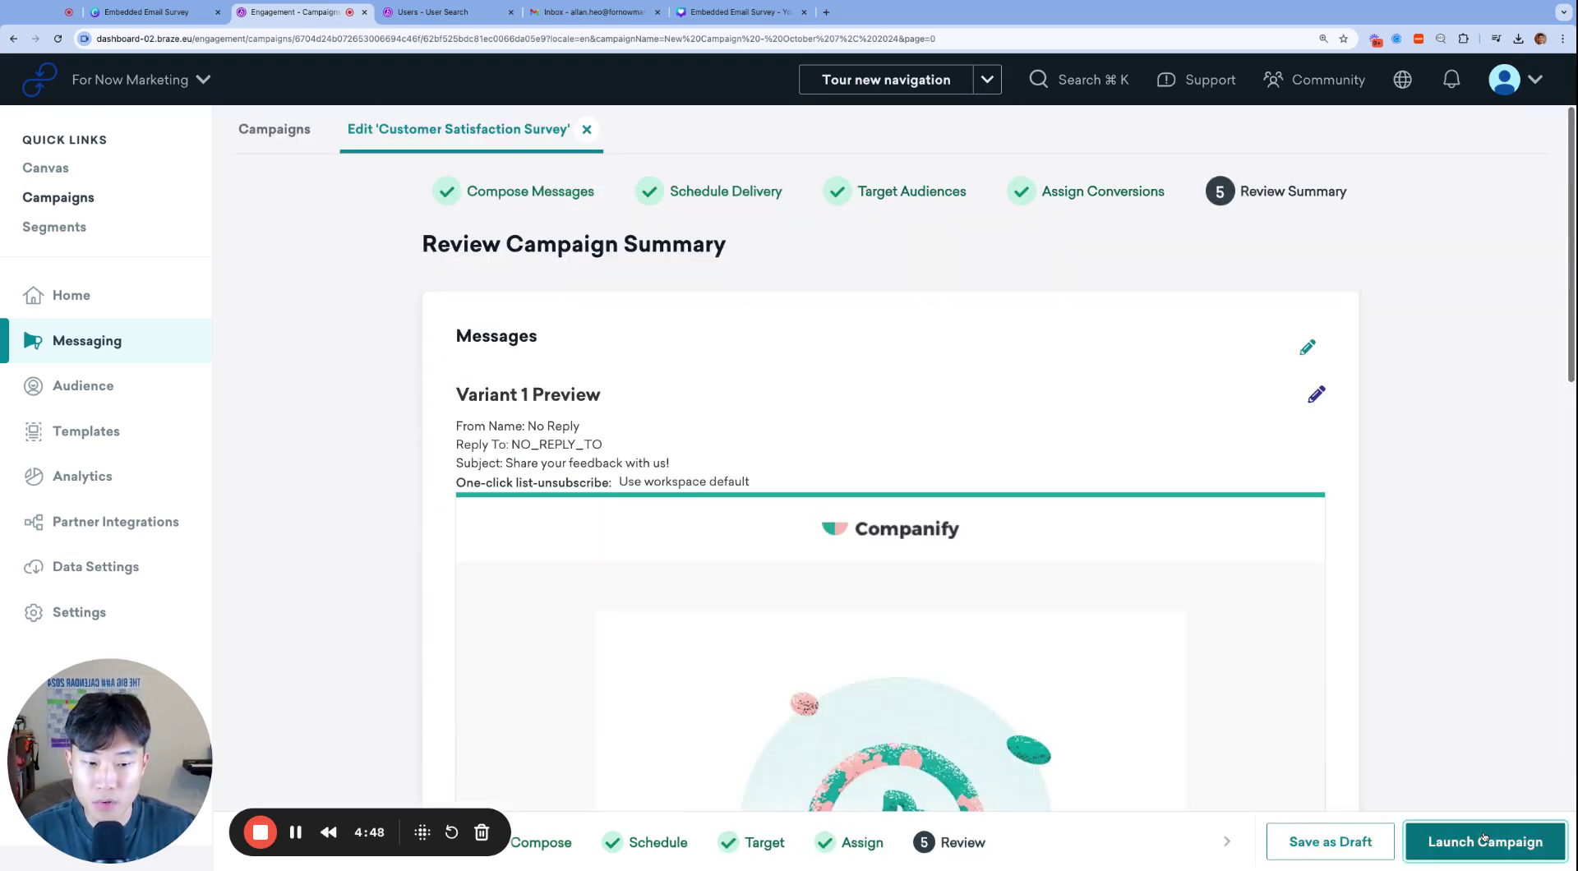
pyautogui.press('super+5')
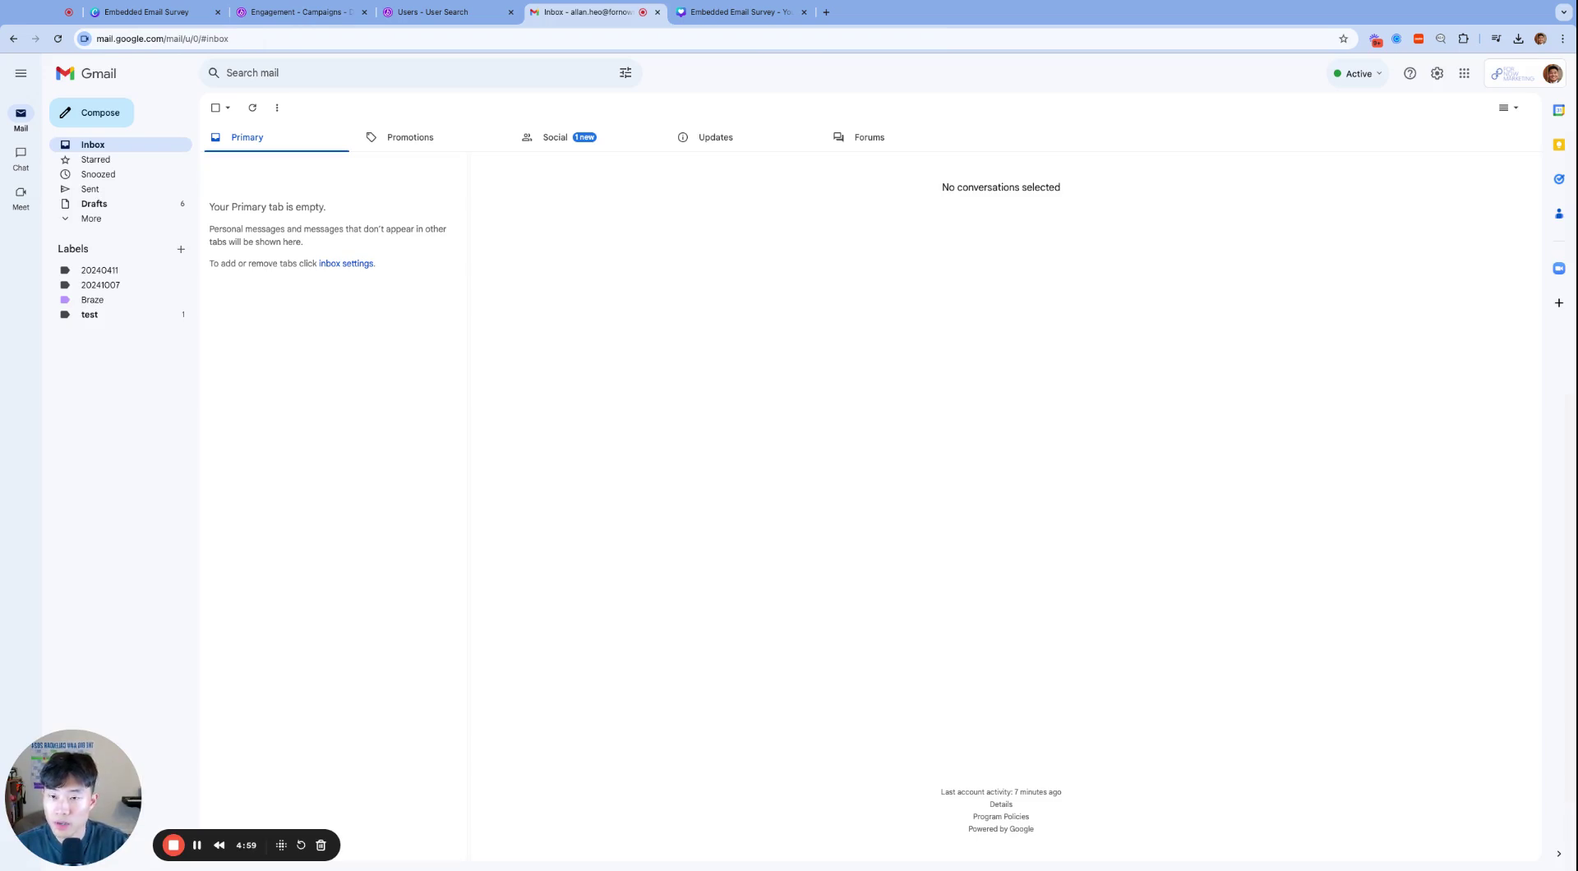
# Step: Open the No Reply 'Share your feedback with us!' email and scroll through its Horrible, Was OK and Brilliant ratings
pyautogui.click(329, 172)
pyautogui.scroll(-3, 946, 472)
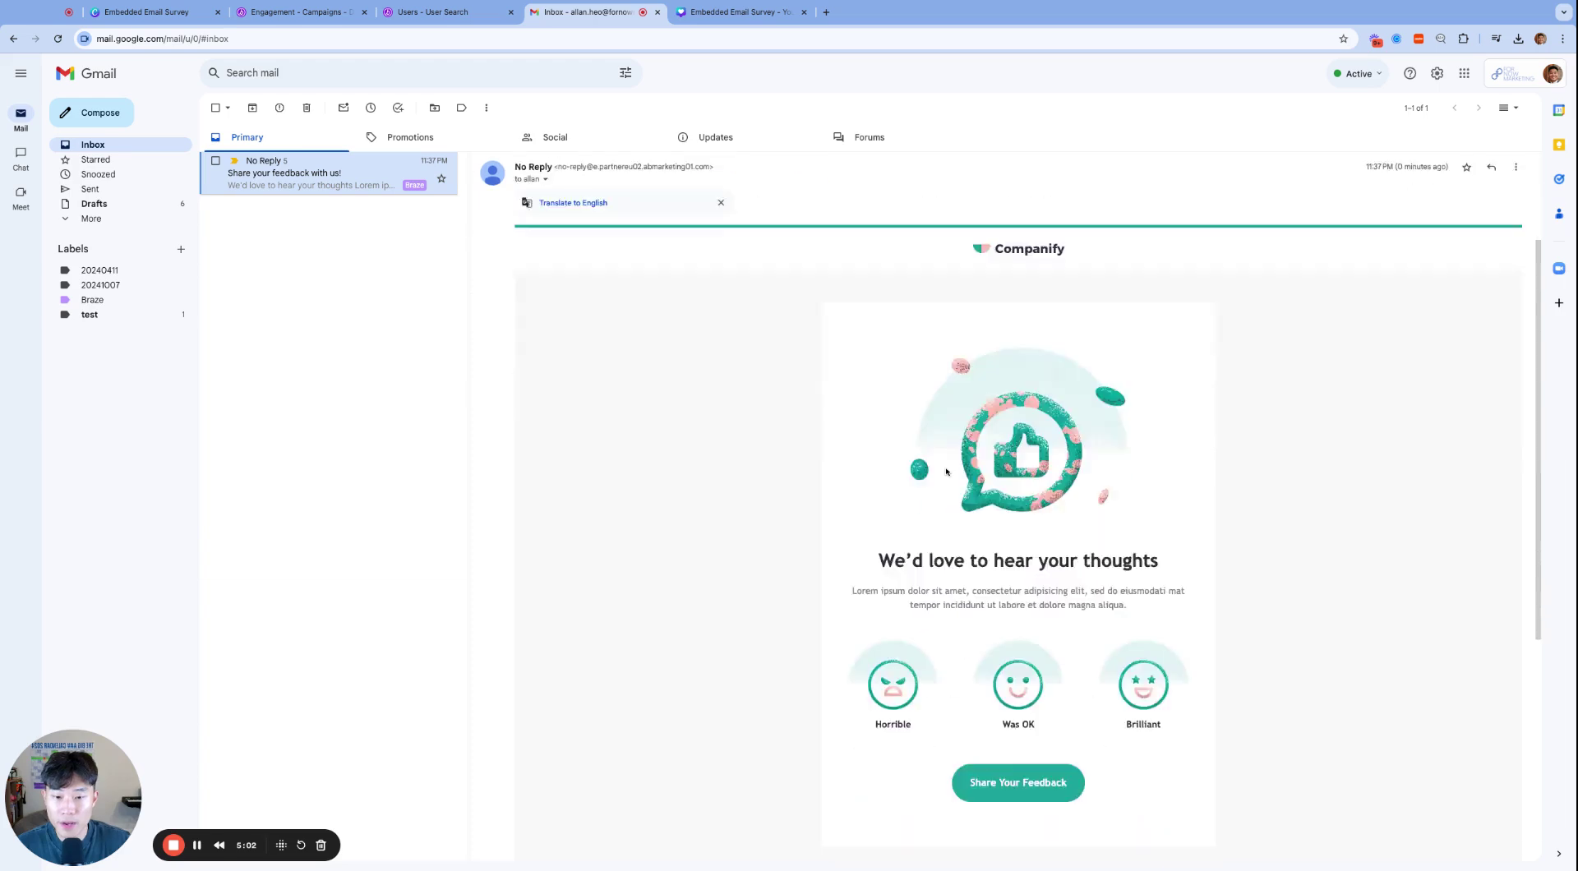
pyautogui.scroll(-5, 945, 471)
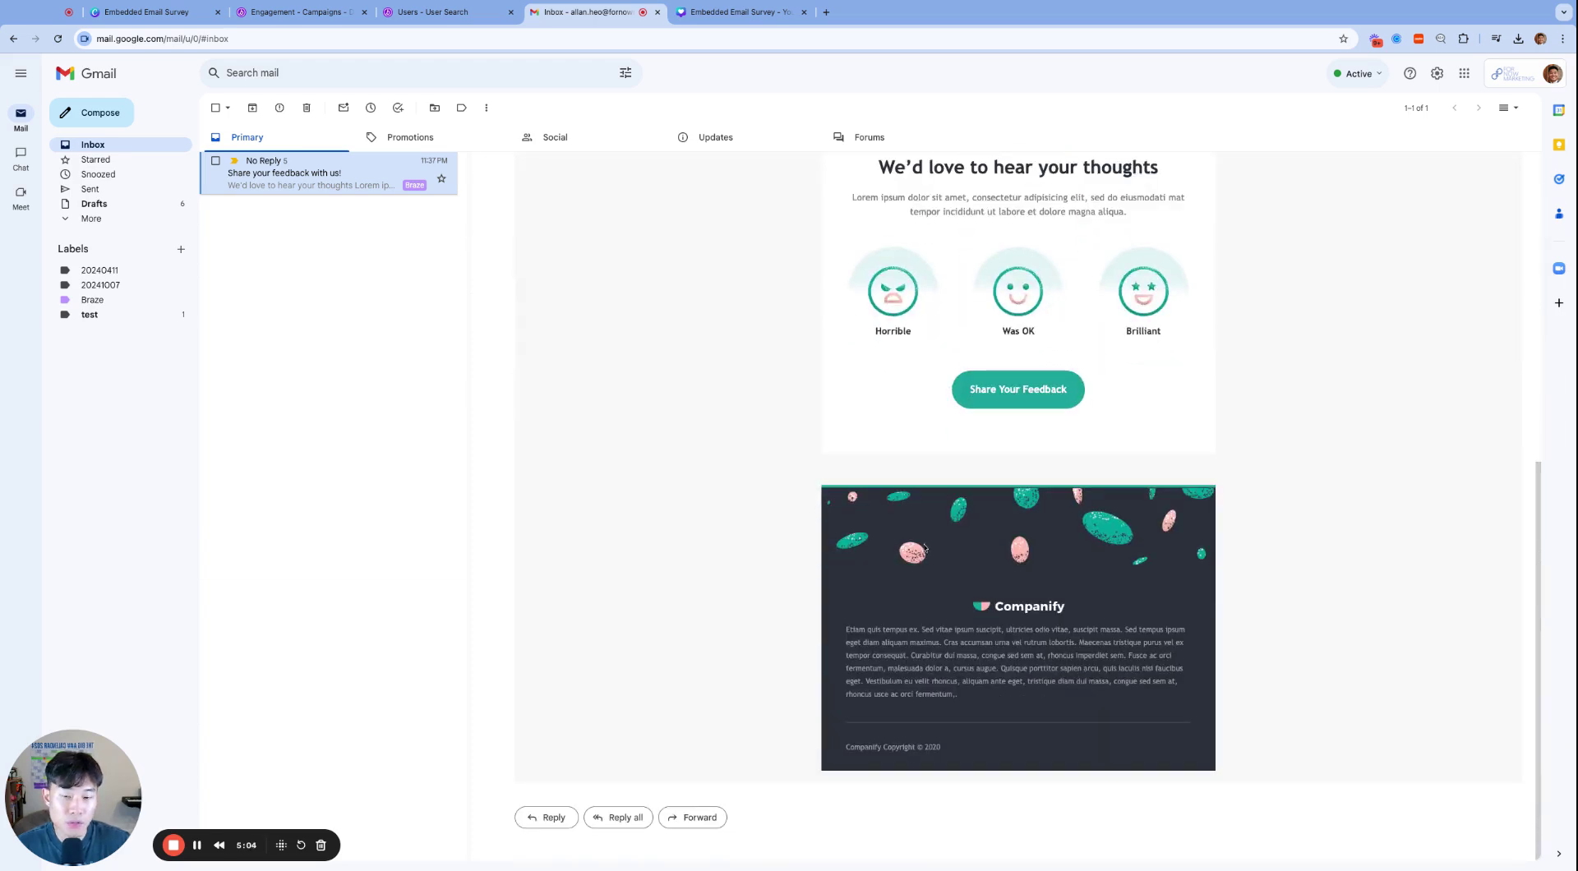
pyautogui.scroll(2, 923, 547)
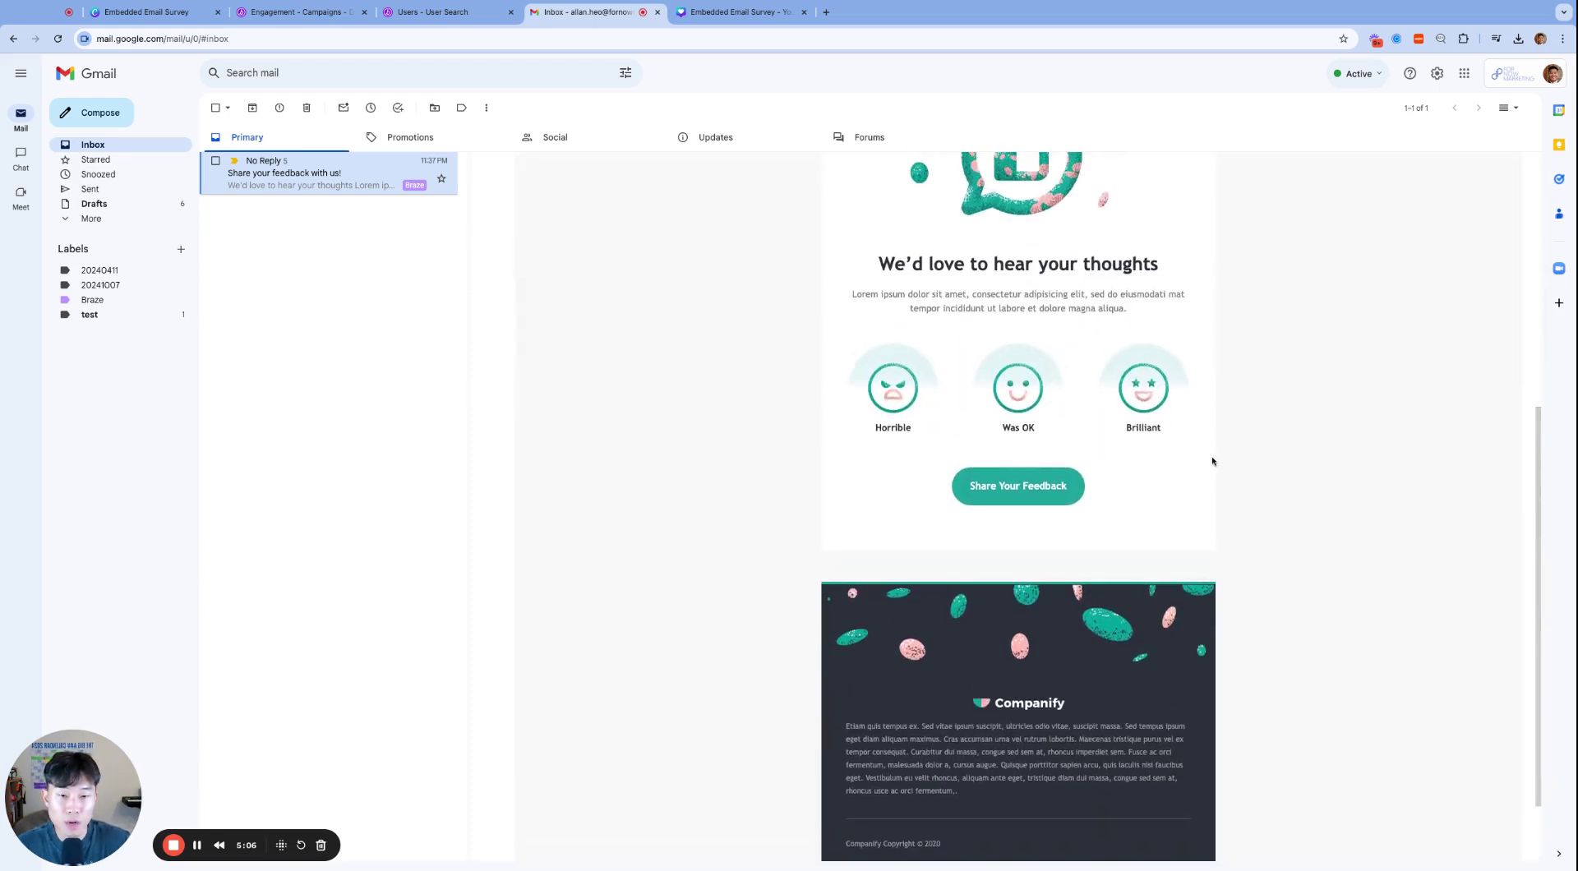
pyautogui.scroll(5, 1212, 461)
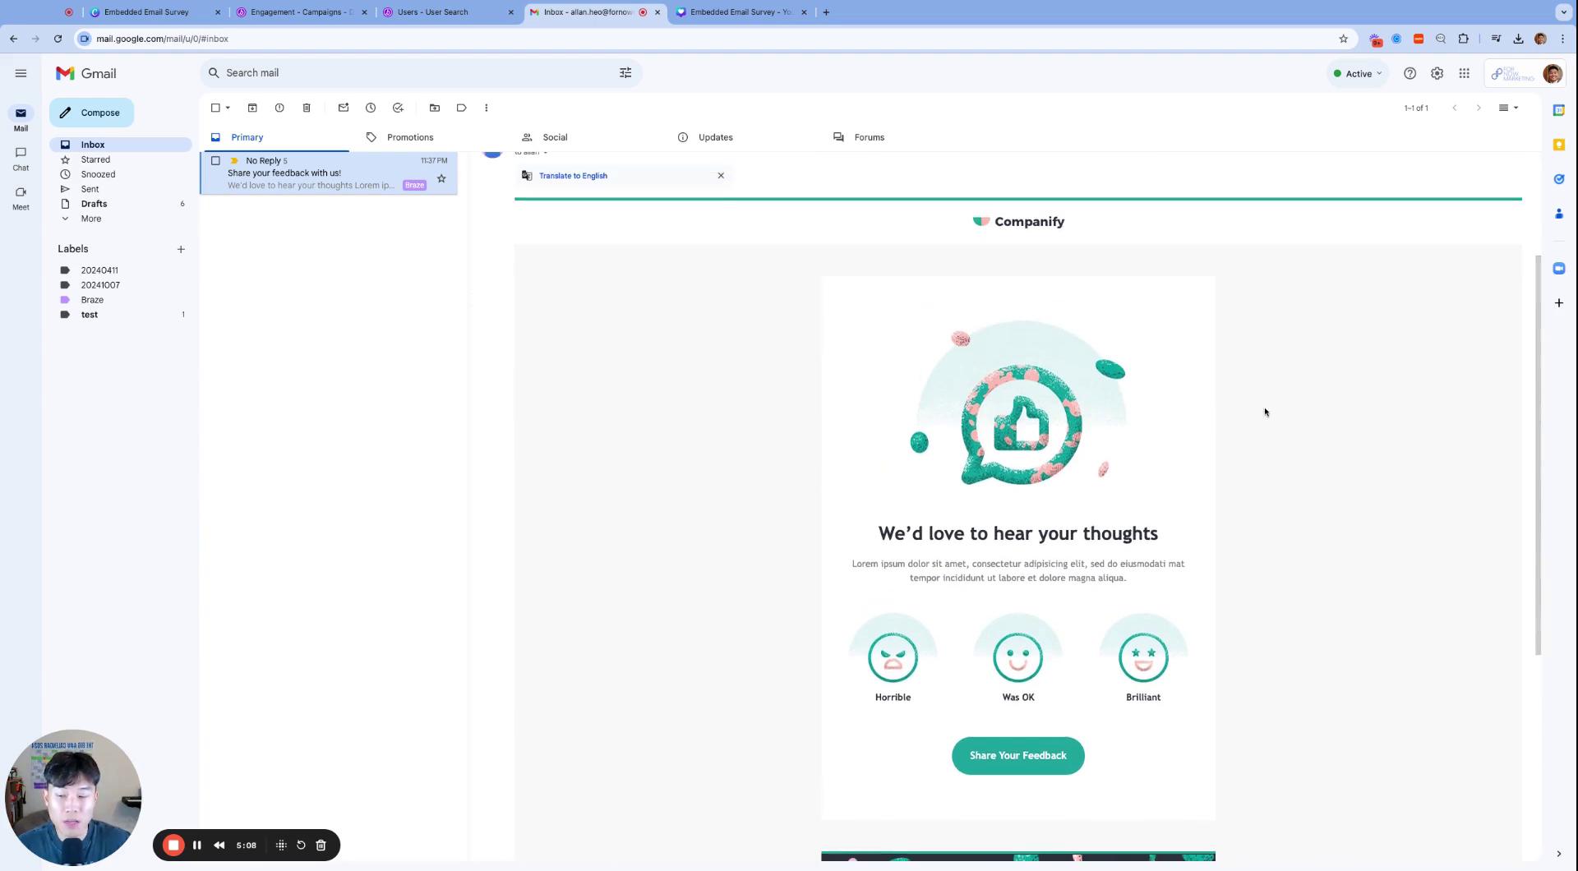
pyautogui.scroll(1, 773, 360)
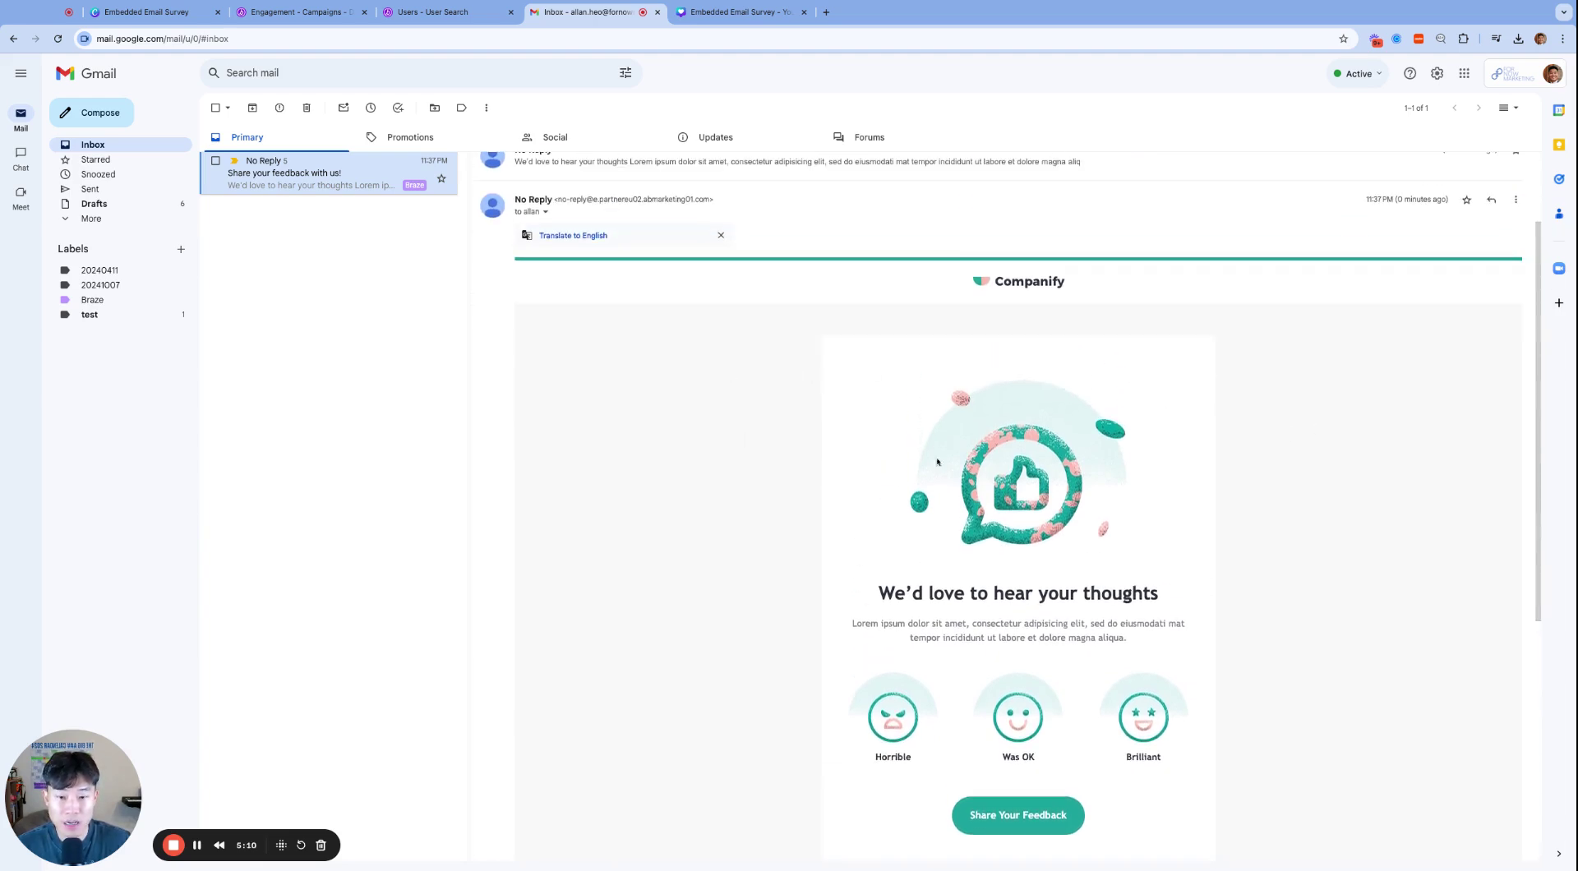
pyautogui.scroll(1, 1069, 483)
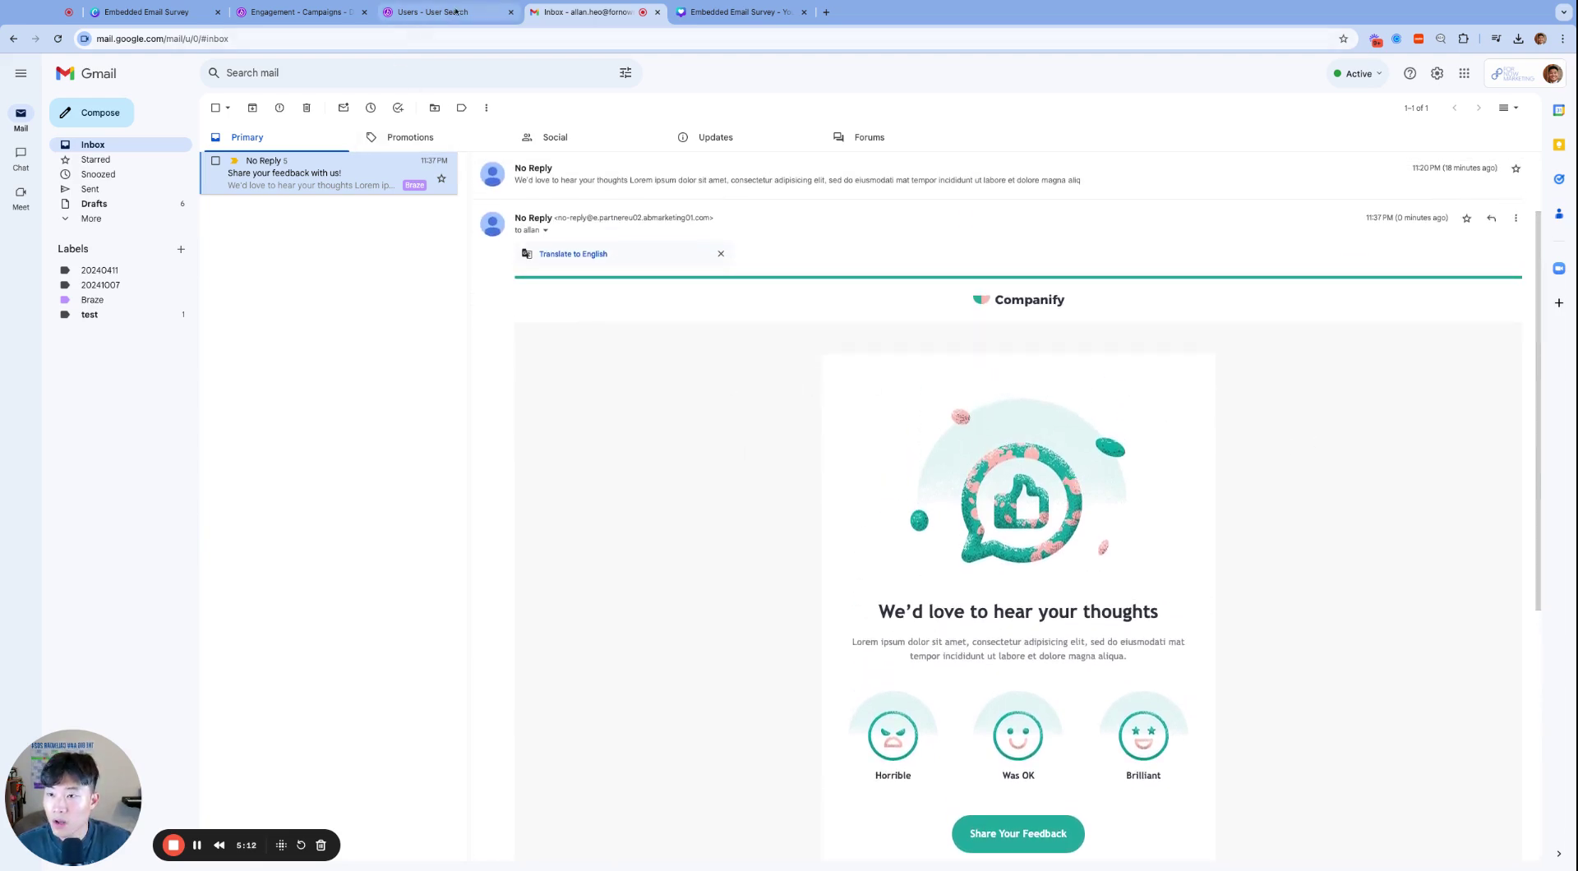
# Step: Go to the Canvas section in Braze
pyautogui.click(297, 13)
pyautogui.moveTo(144, 339)
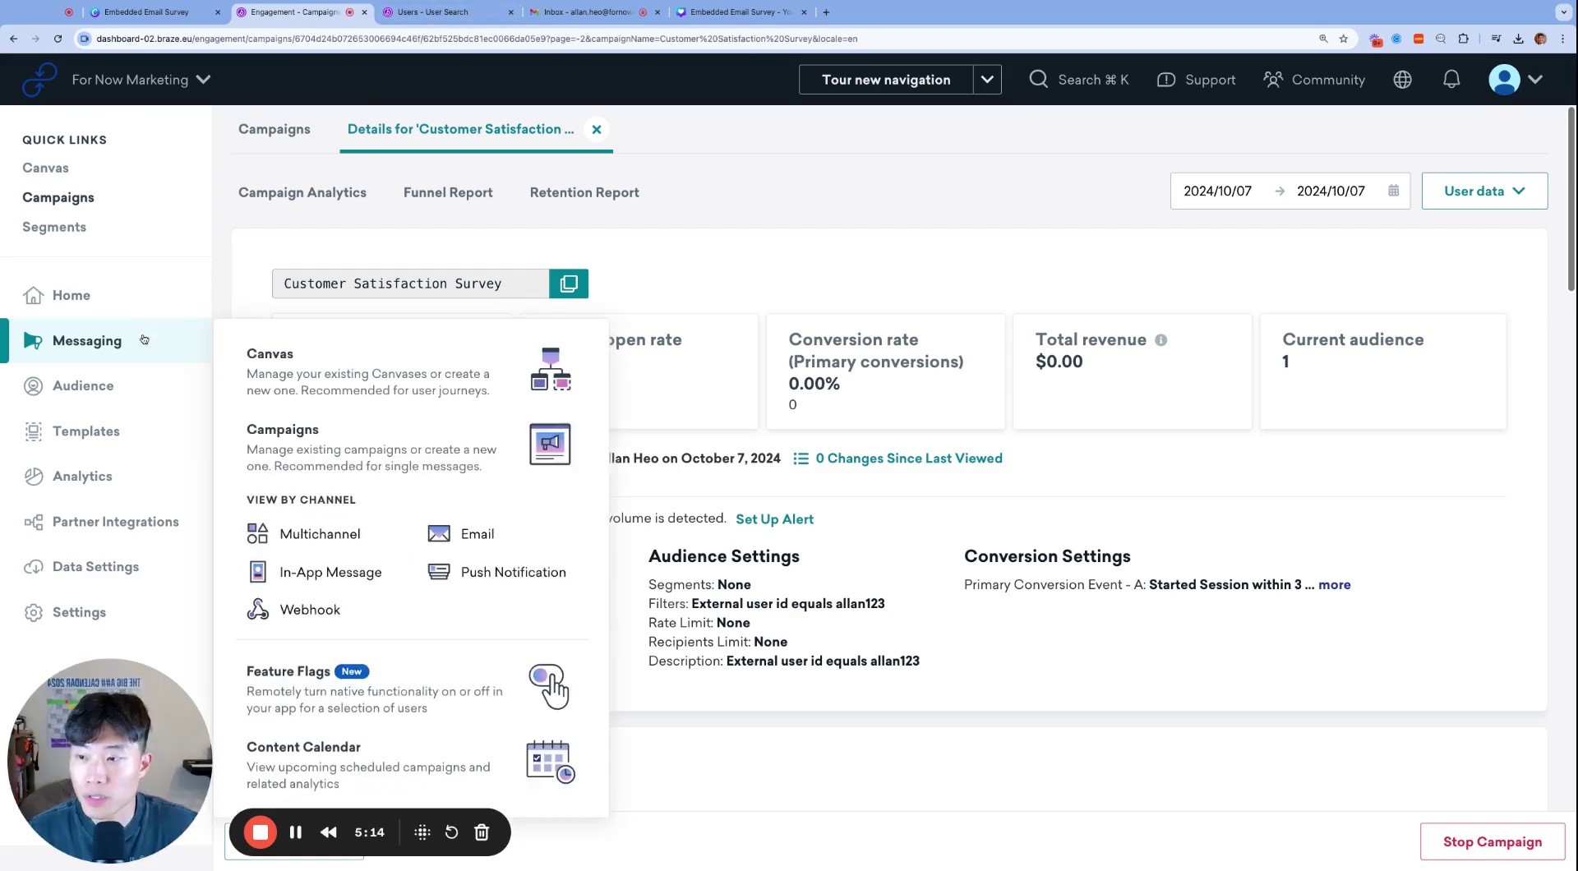
pyautogui.click(317, 355)
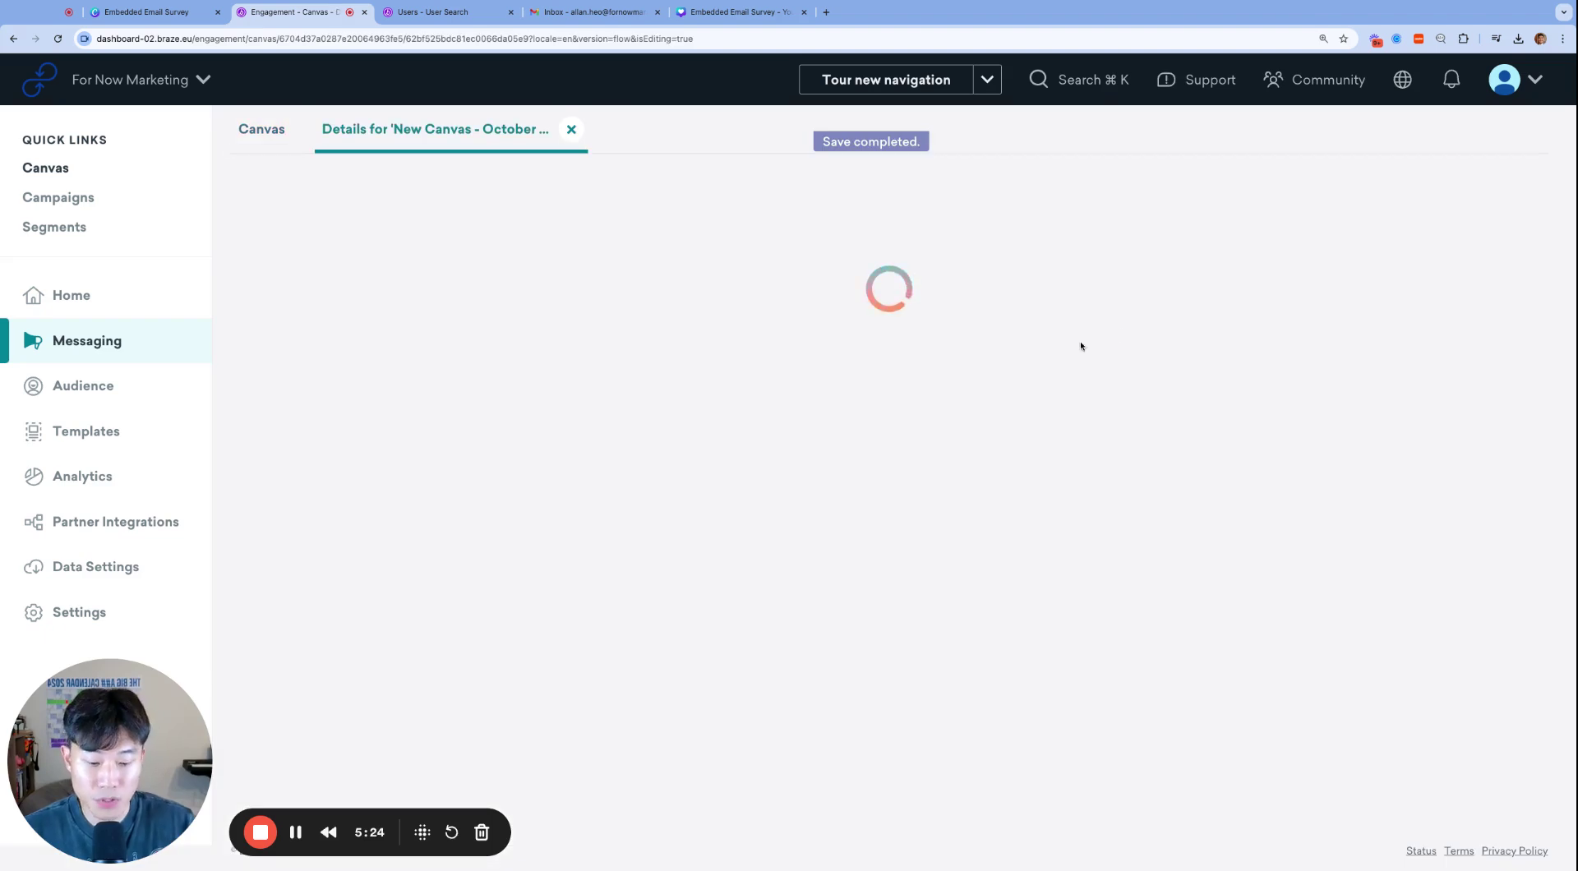
pyautogui.press('super+equal')
# Step: Rename the Canvas to 'Log Email Survey Results'
pyautogui.tripleClick(687, 401)
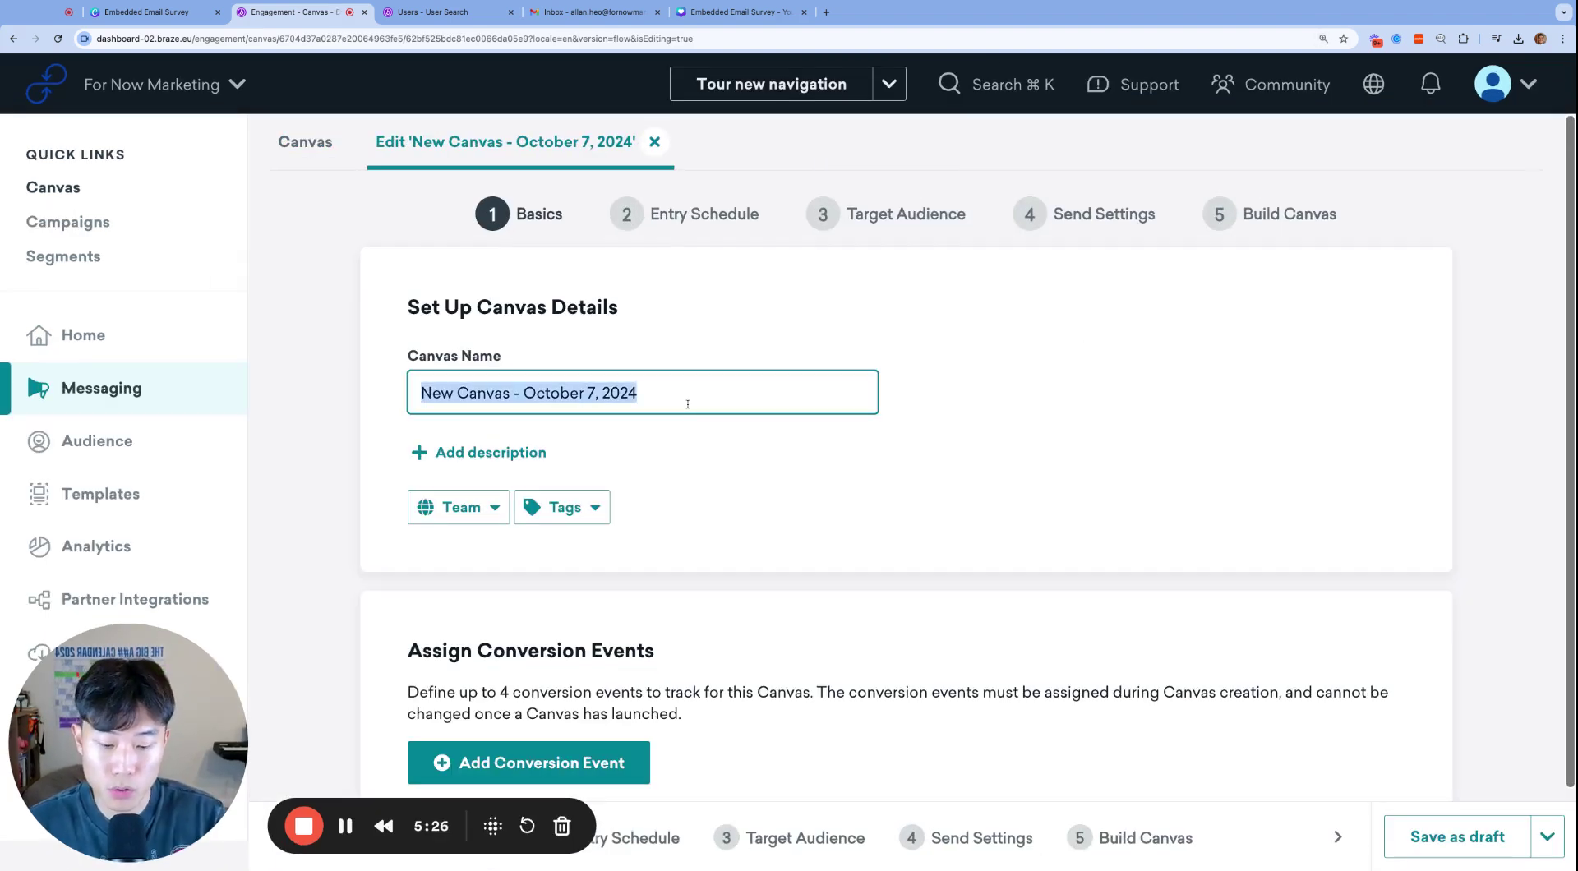
pyautogui.write('Log Survey')
pyautogui.click(452, 393)
pyautogui.write('E')
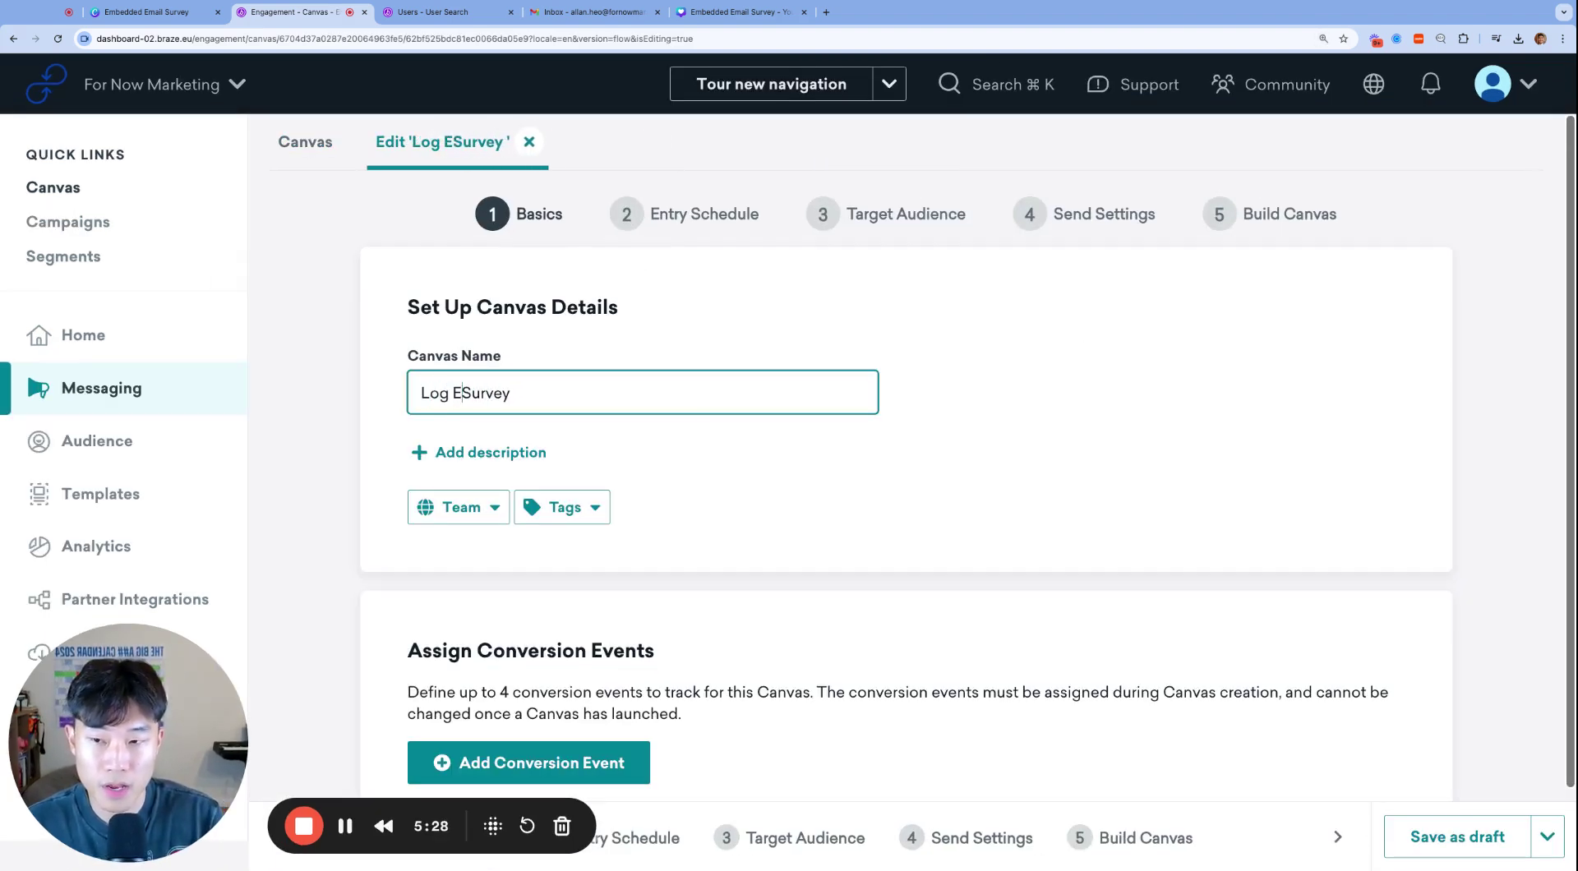
pyautogui.write('mail Survey Results')
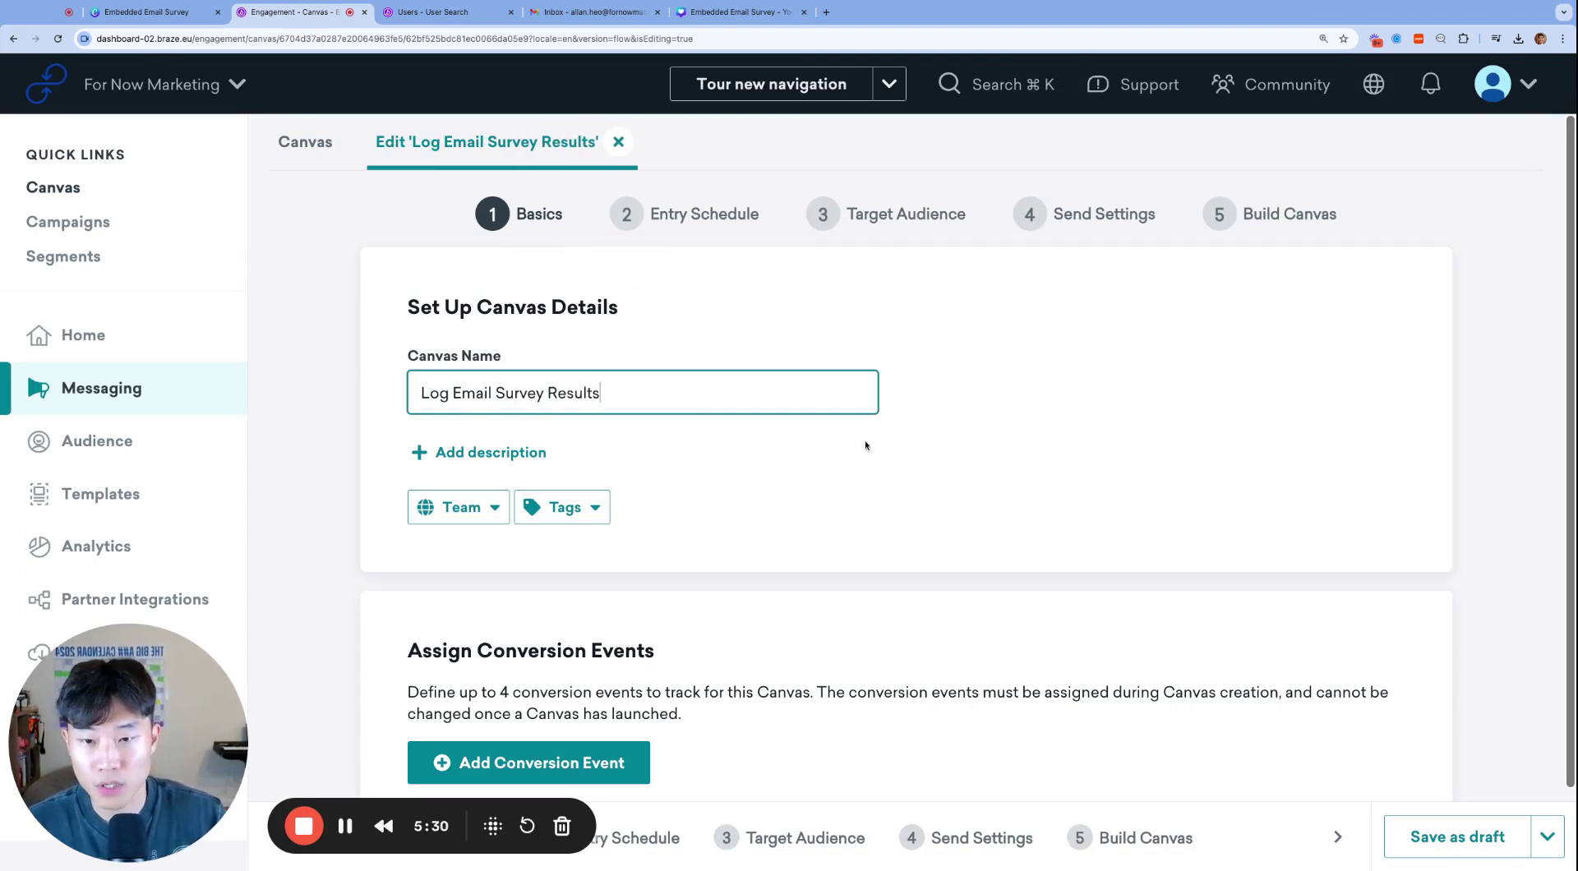
pyautogui.click(867, 445)
pyautogui.scroll(-2, 1022, 469)
pyautogui.scroll(2, 1021, 469)
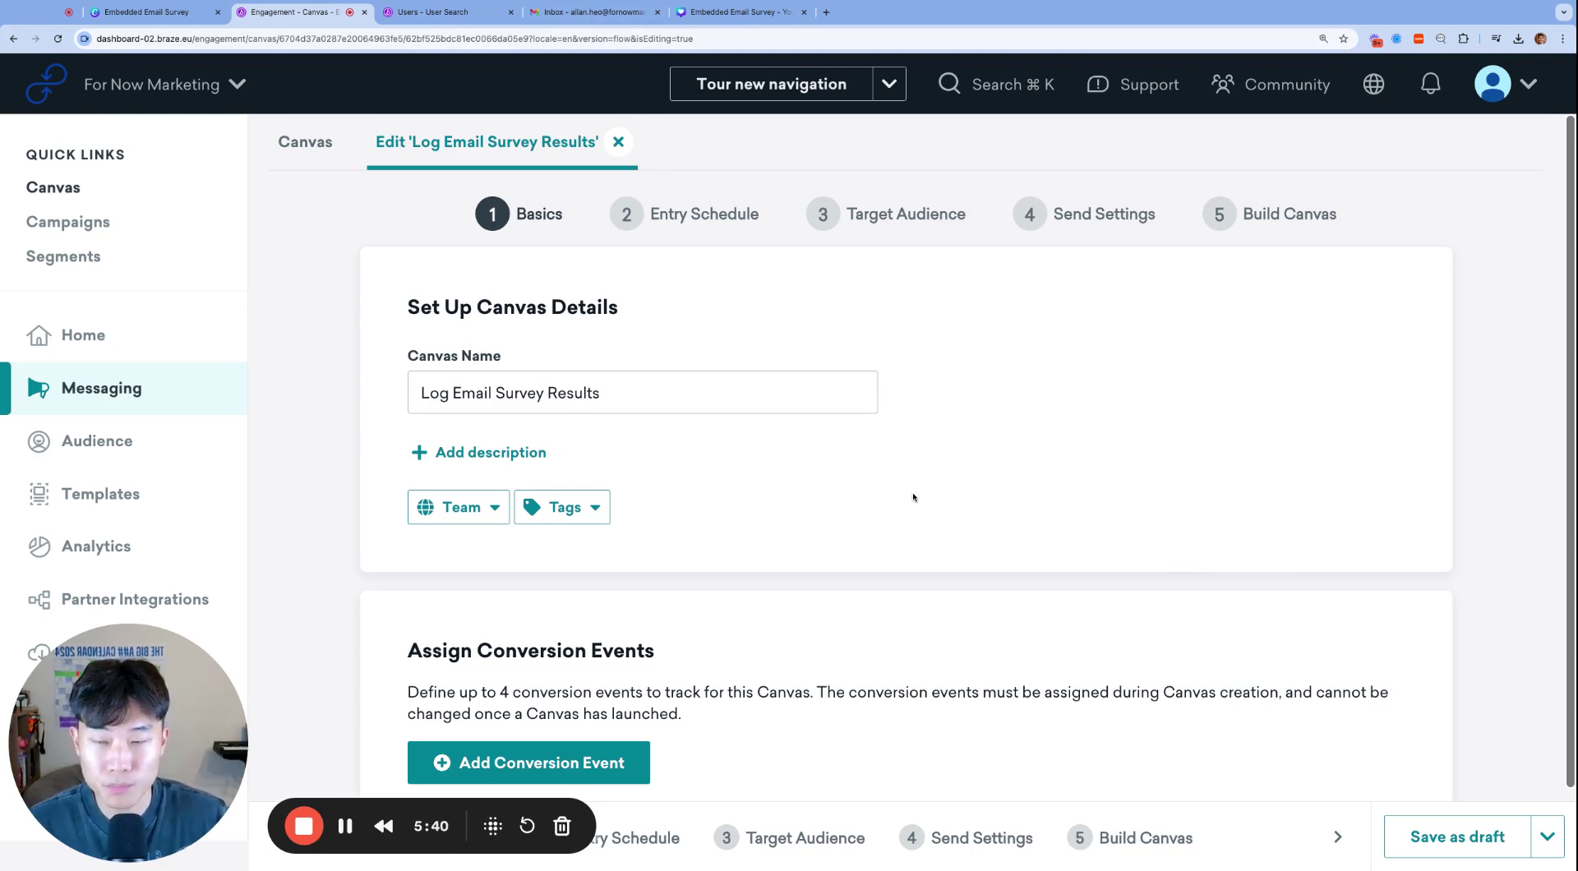
# Step: Inspect the empty Canvas flow in the builder, then return to the Canvas details
pyautogui.click(1283, 218)
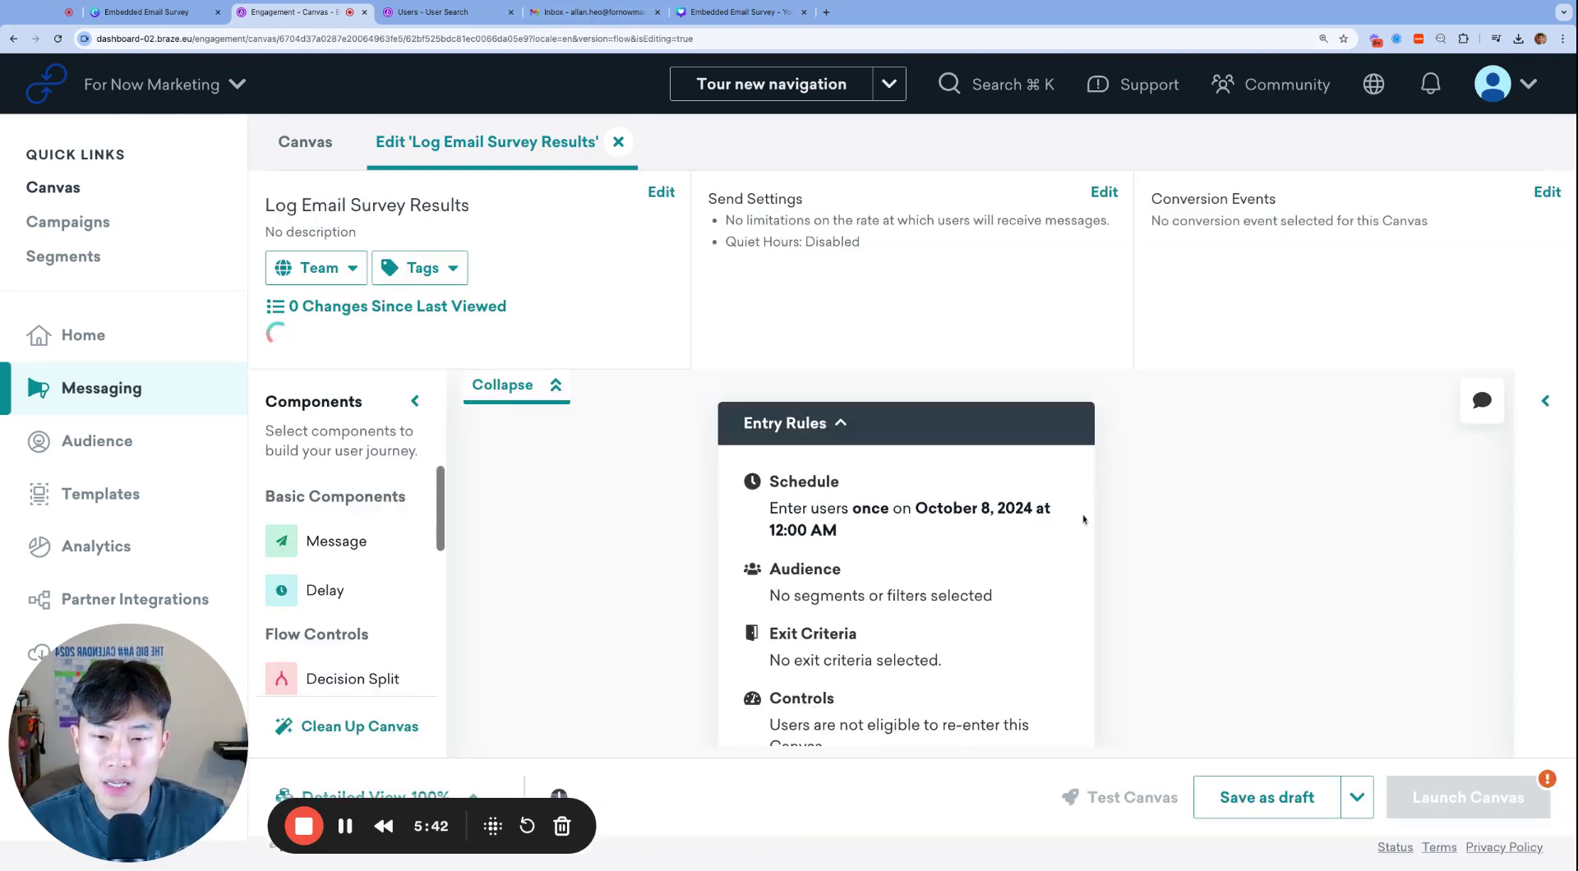
pyautogui.click(542, 365)
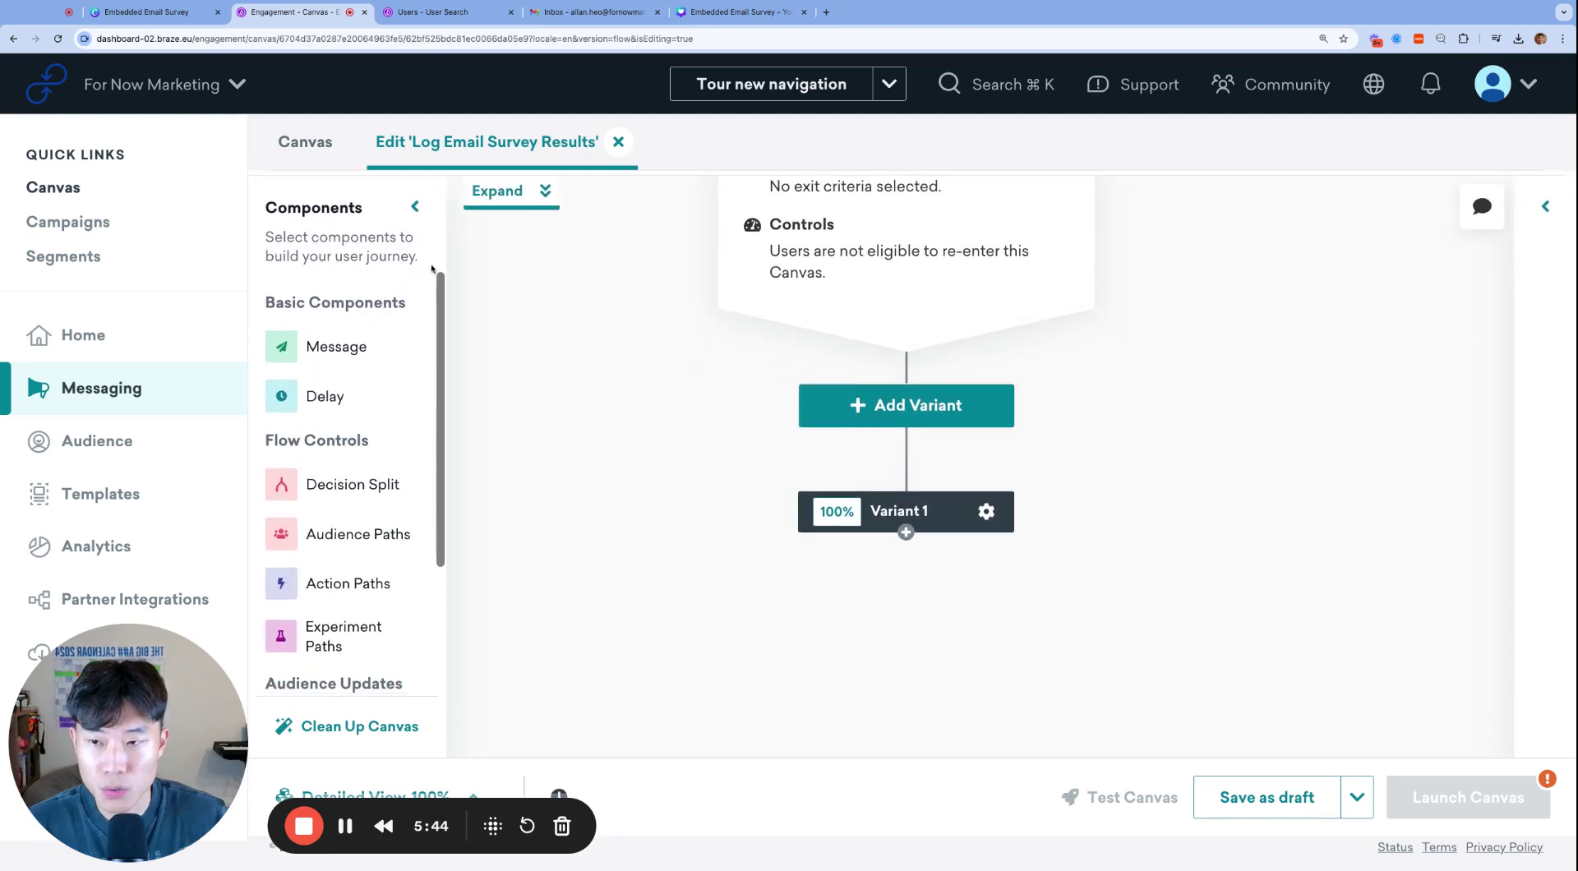
pyautogui.click(415, 203)
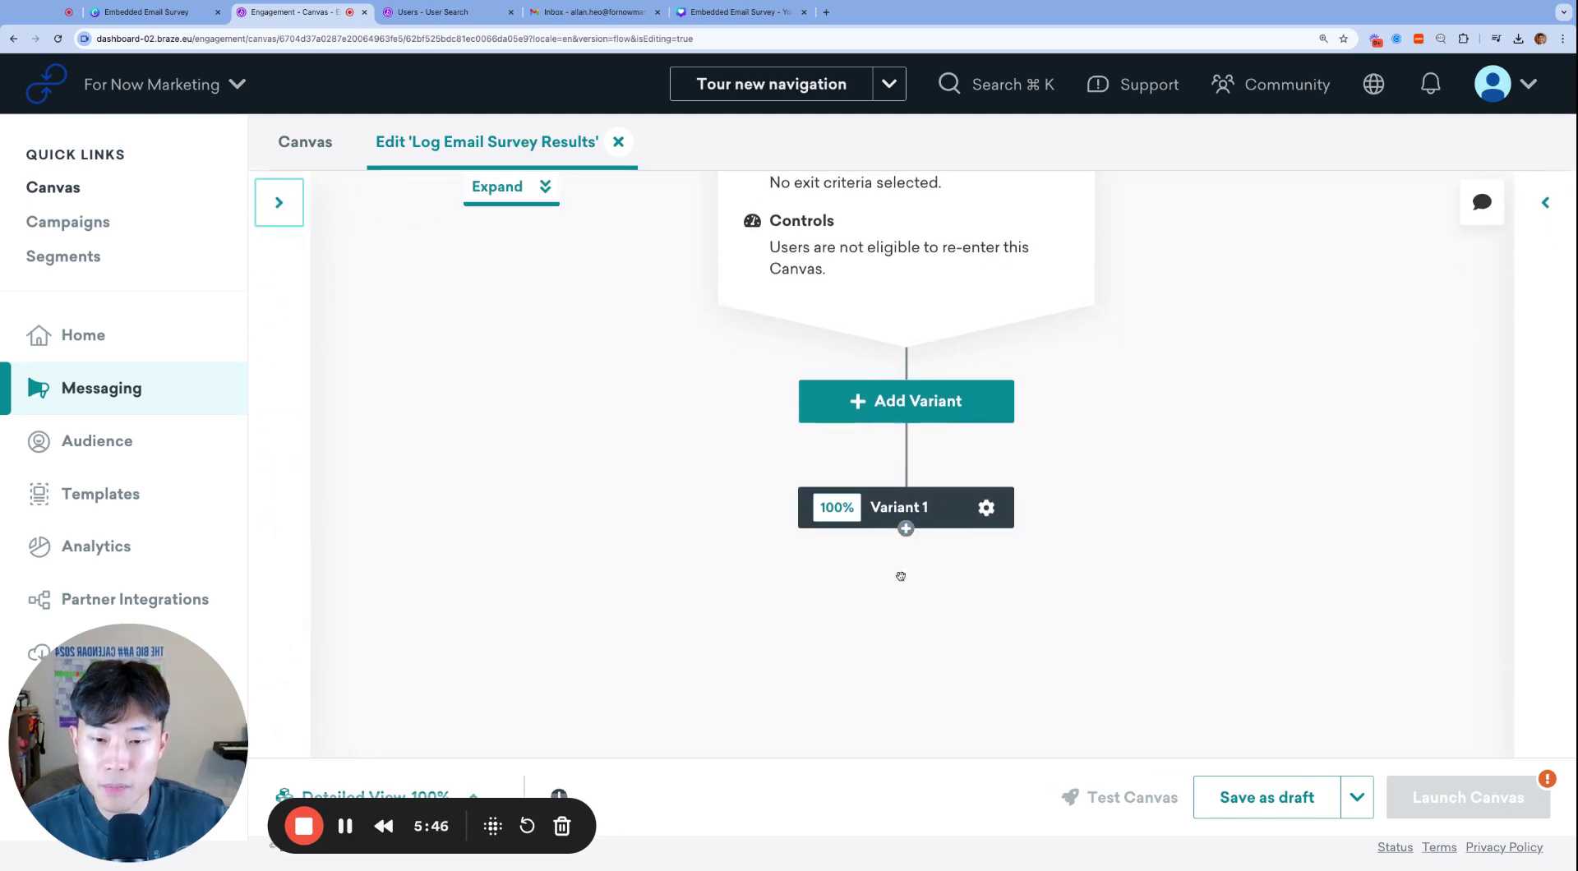
pyautogui.scroll(-3, 904, 559)
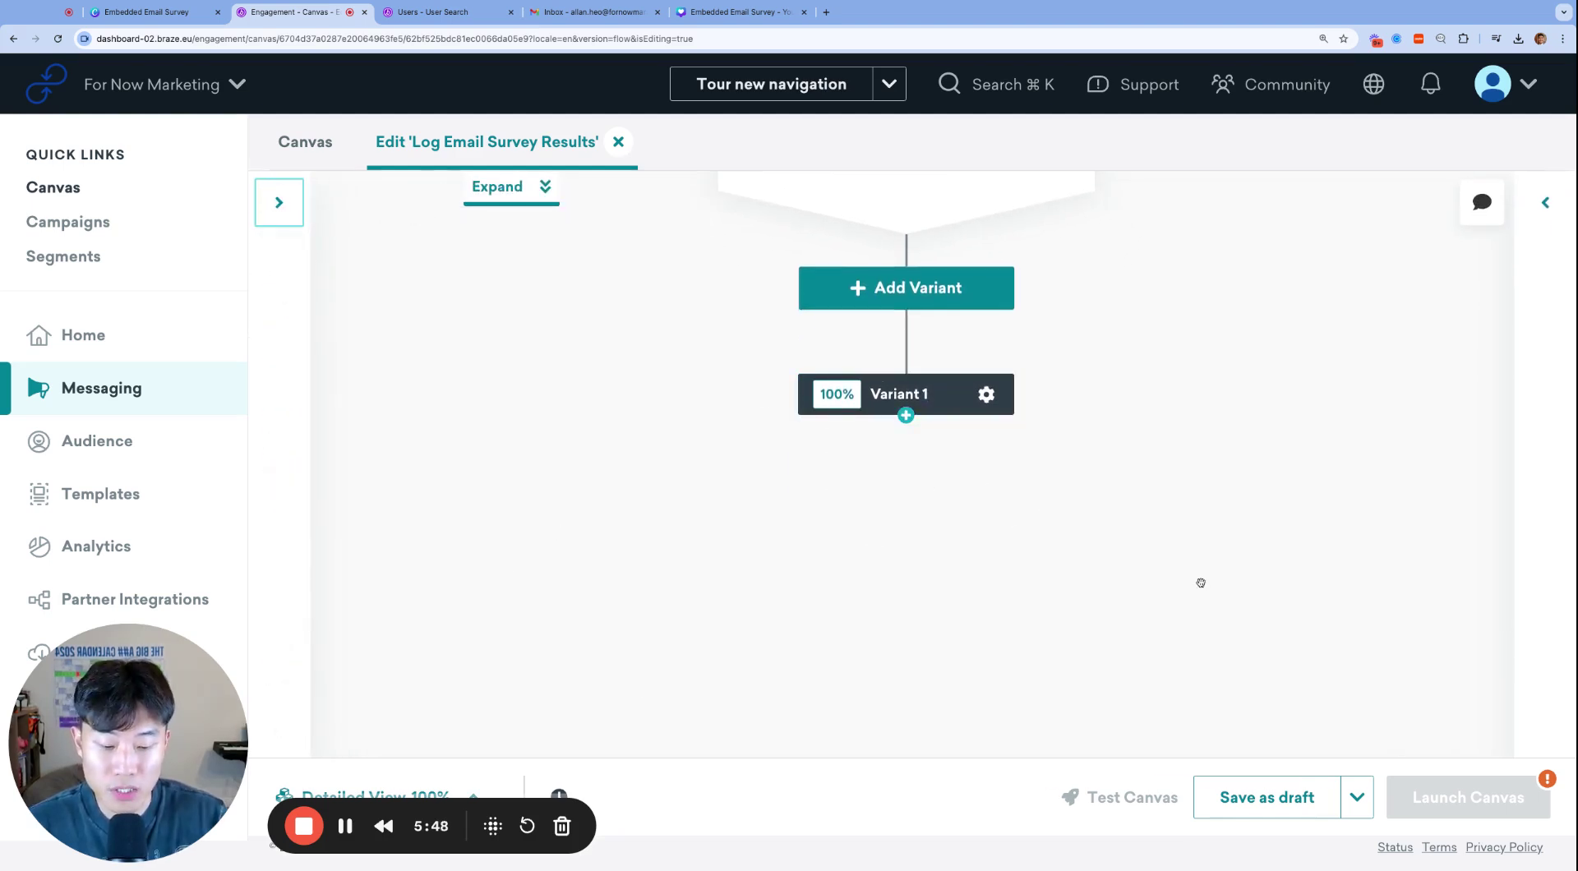
pyautogui.press('super+minus')
pyautogui.scroll(3, 926, 437)
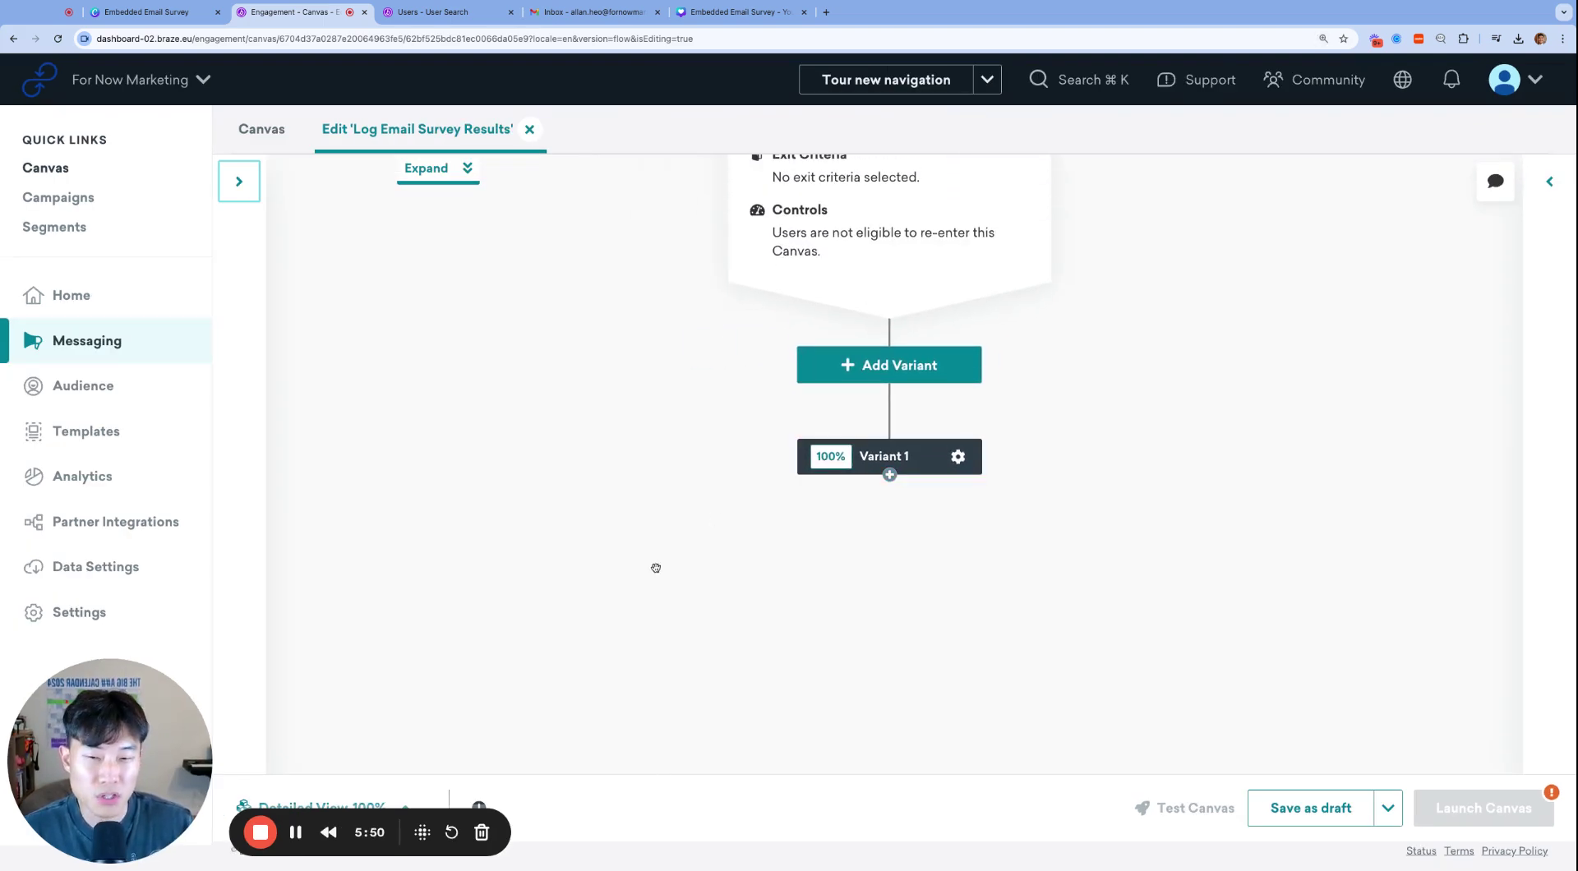
pyautogui.scroll(6, 979, 522)
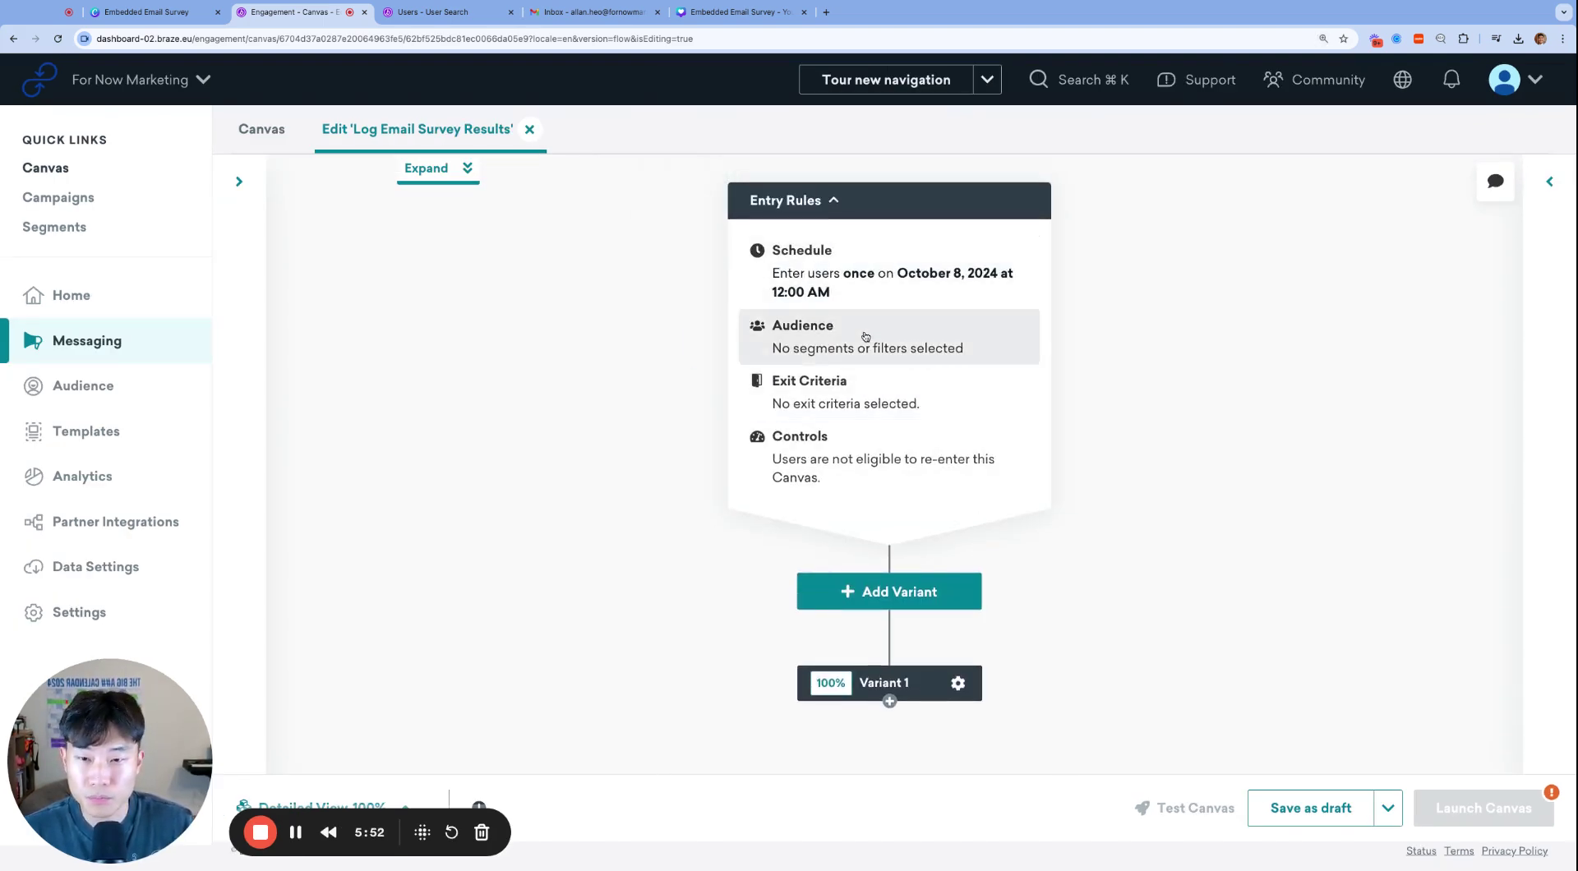
pyautogui.click(862, 335)
pyautogui.click(711, 192)
# Step: Set the entry schedule to Action-Based and open the entry trigger list to find Interact With Campaign
pyautogui.click(575, 194)
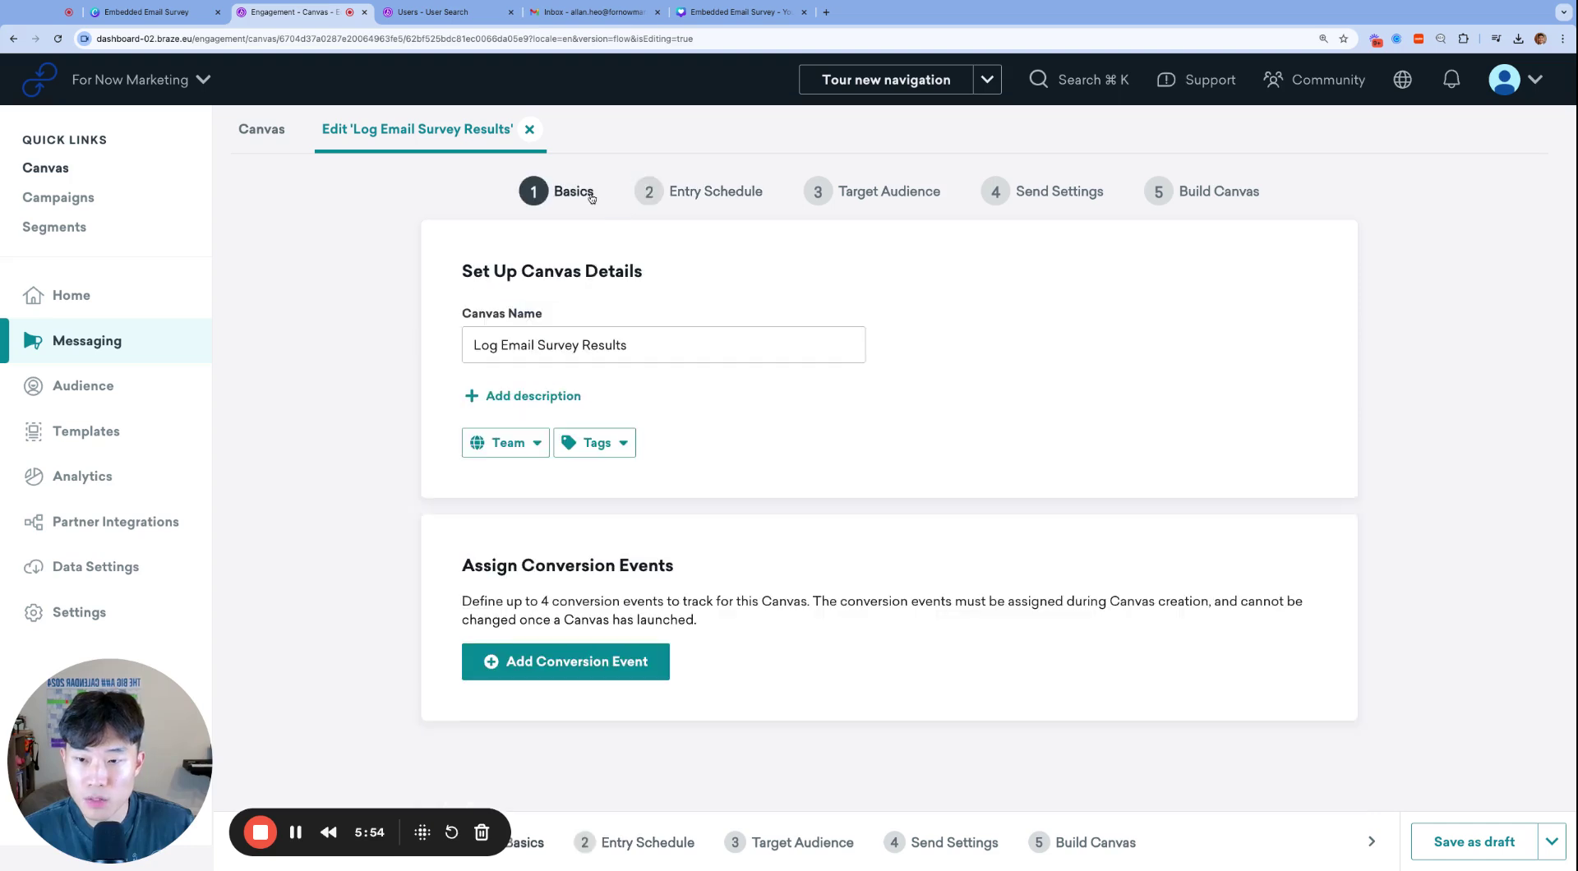
pyautogui.click(724, 197)
pyautogui.scroll(-3, 1041, 306)
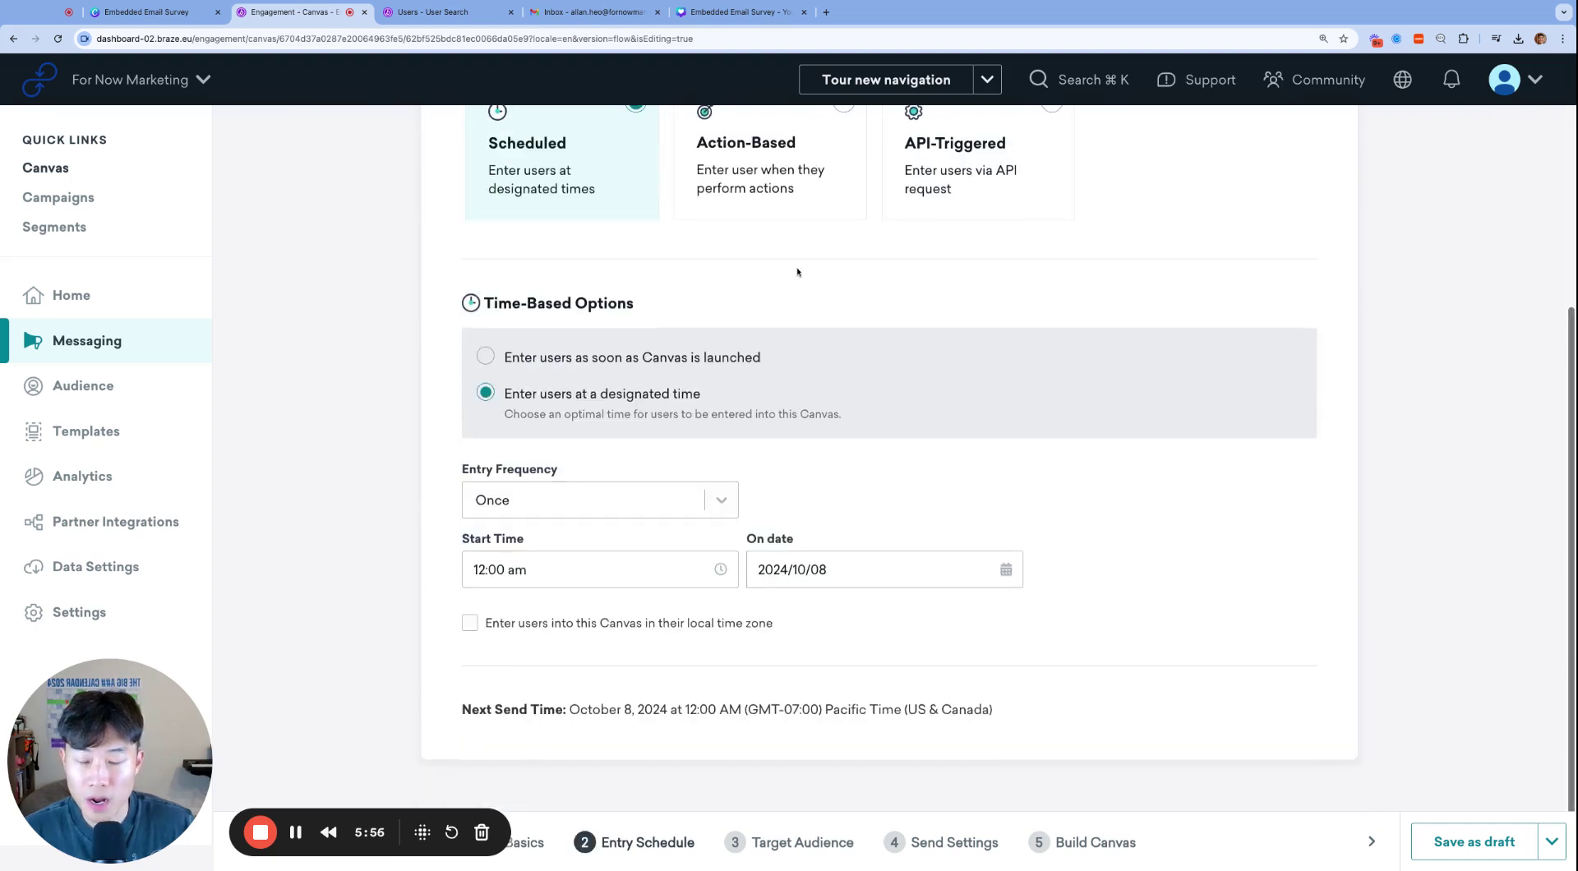
pyautogui.scroll(3, 825, 374)
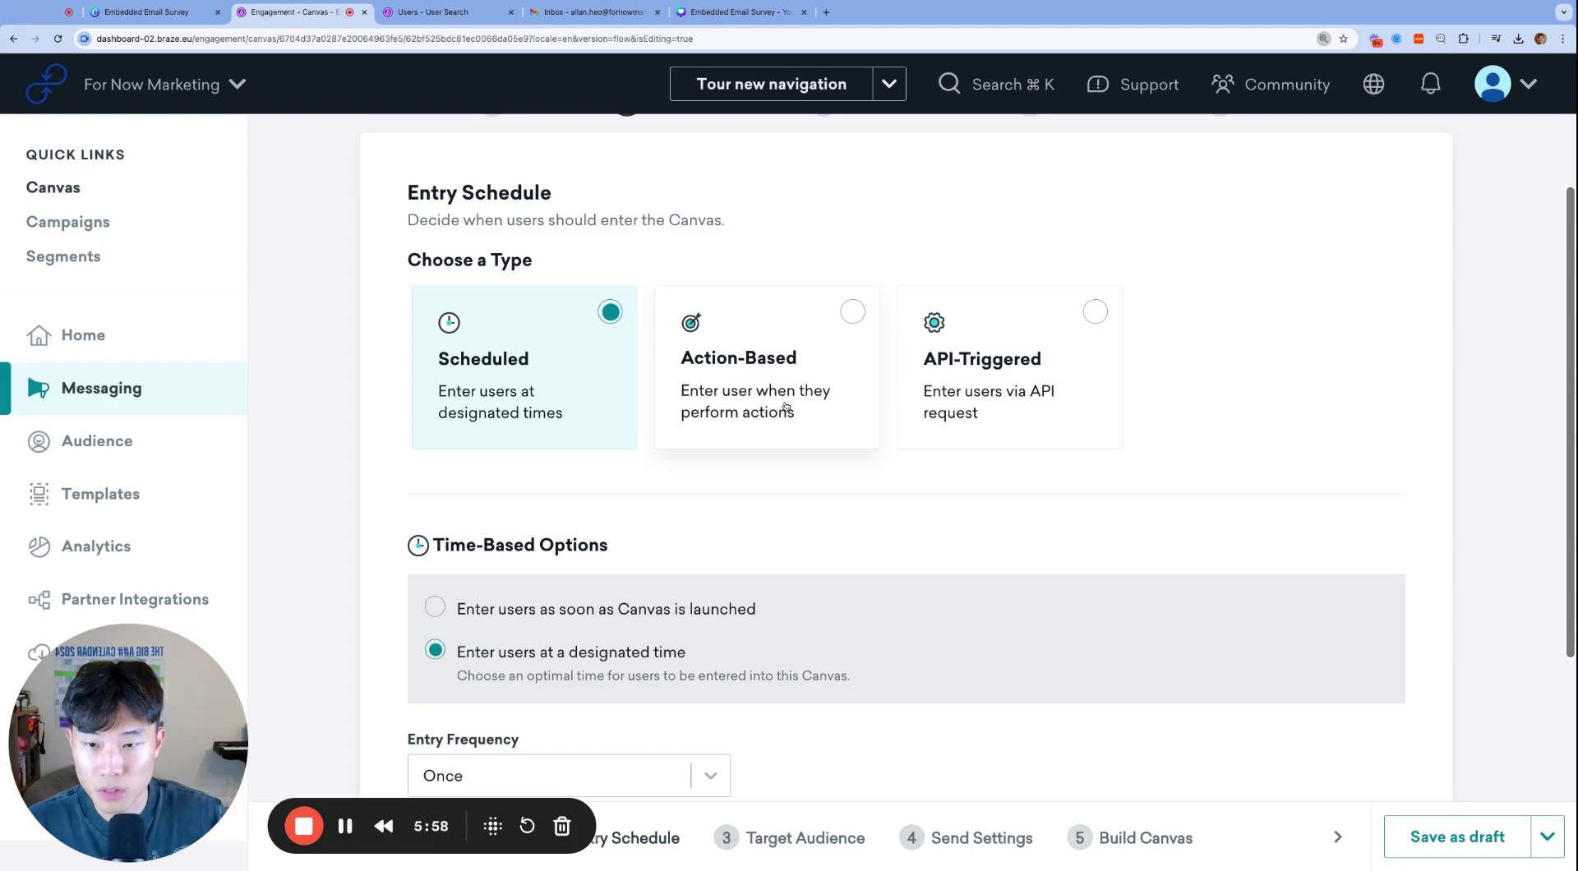
pyautogui.click(787, 358)
pyautogui.scroll(-3, 785, 407)
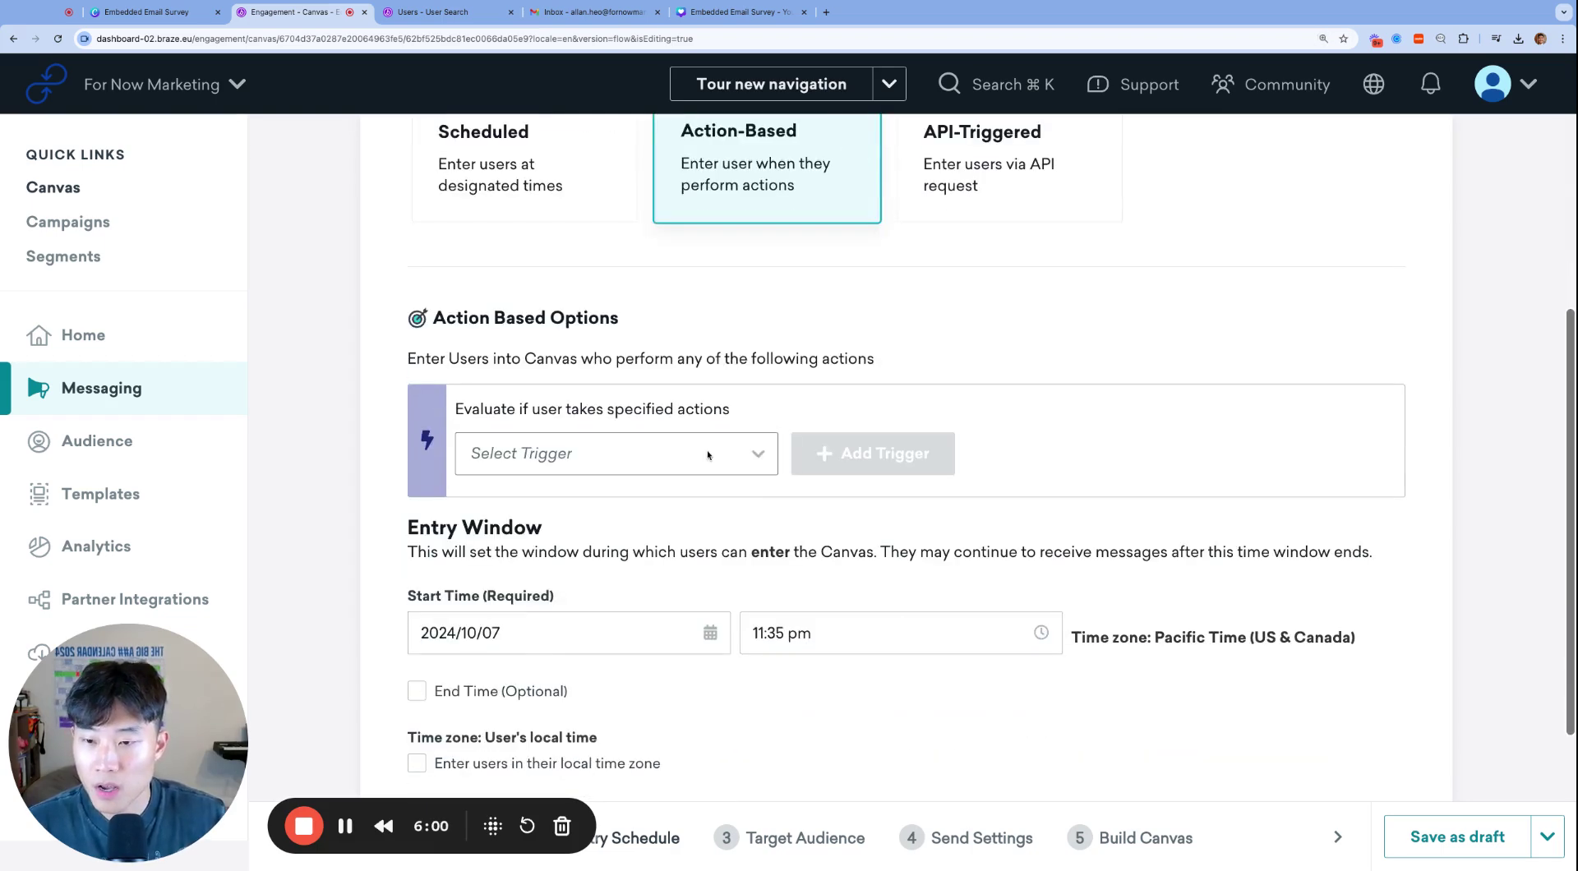
pyautogui.click(752, 453)
pyautogui.scroll(-6, 614, 592)
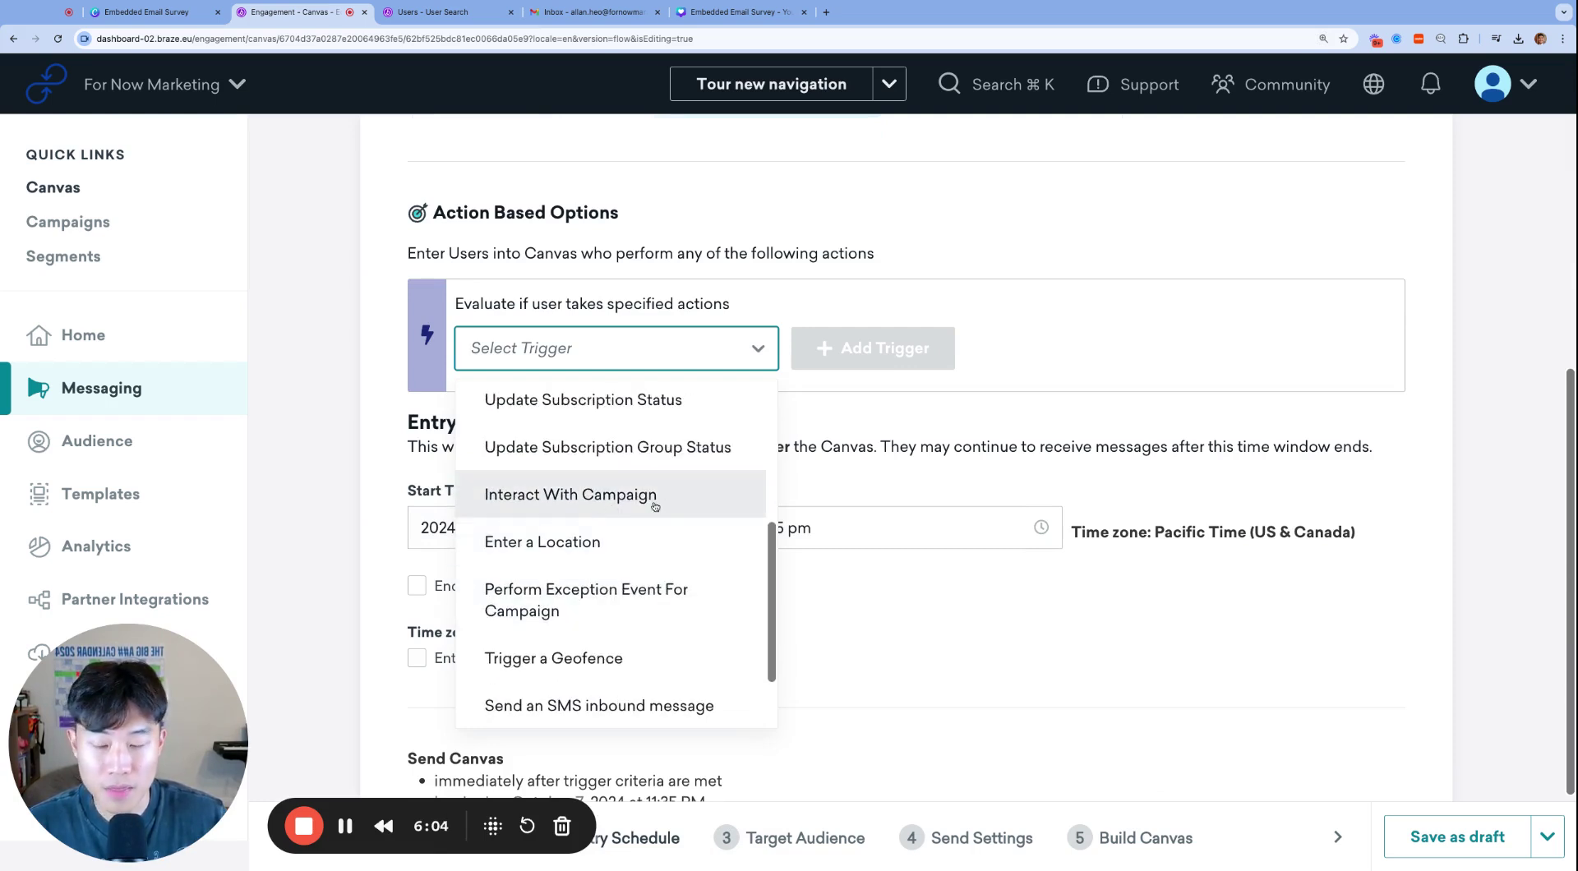
pyautogui.press('super+minus')
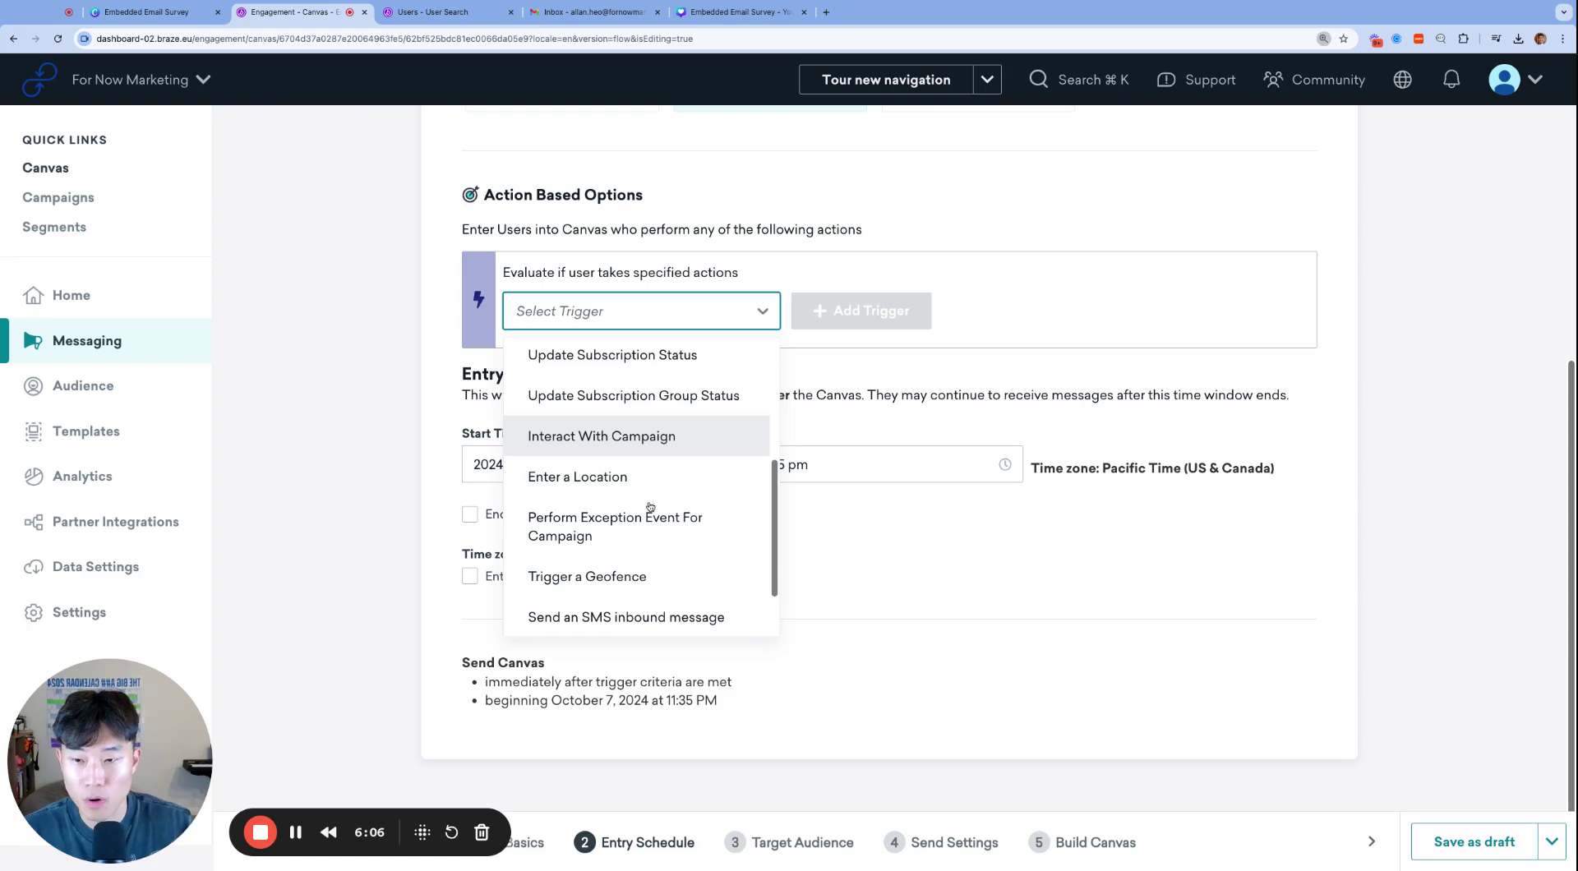
pyautogui.scroll(1, 690, 489)
# Step: Add an Interact With Campaign trigger: clicked alias 'brilliant' in the Customer Satisfaction Survey email
pyautogui.click(669, 483)
pyautogui.scroll(1, 739, 411)
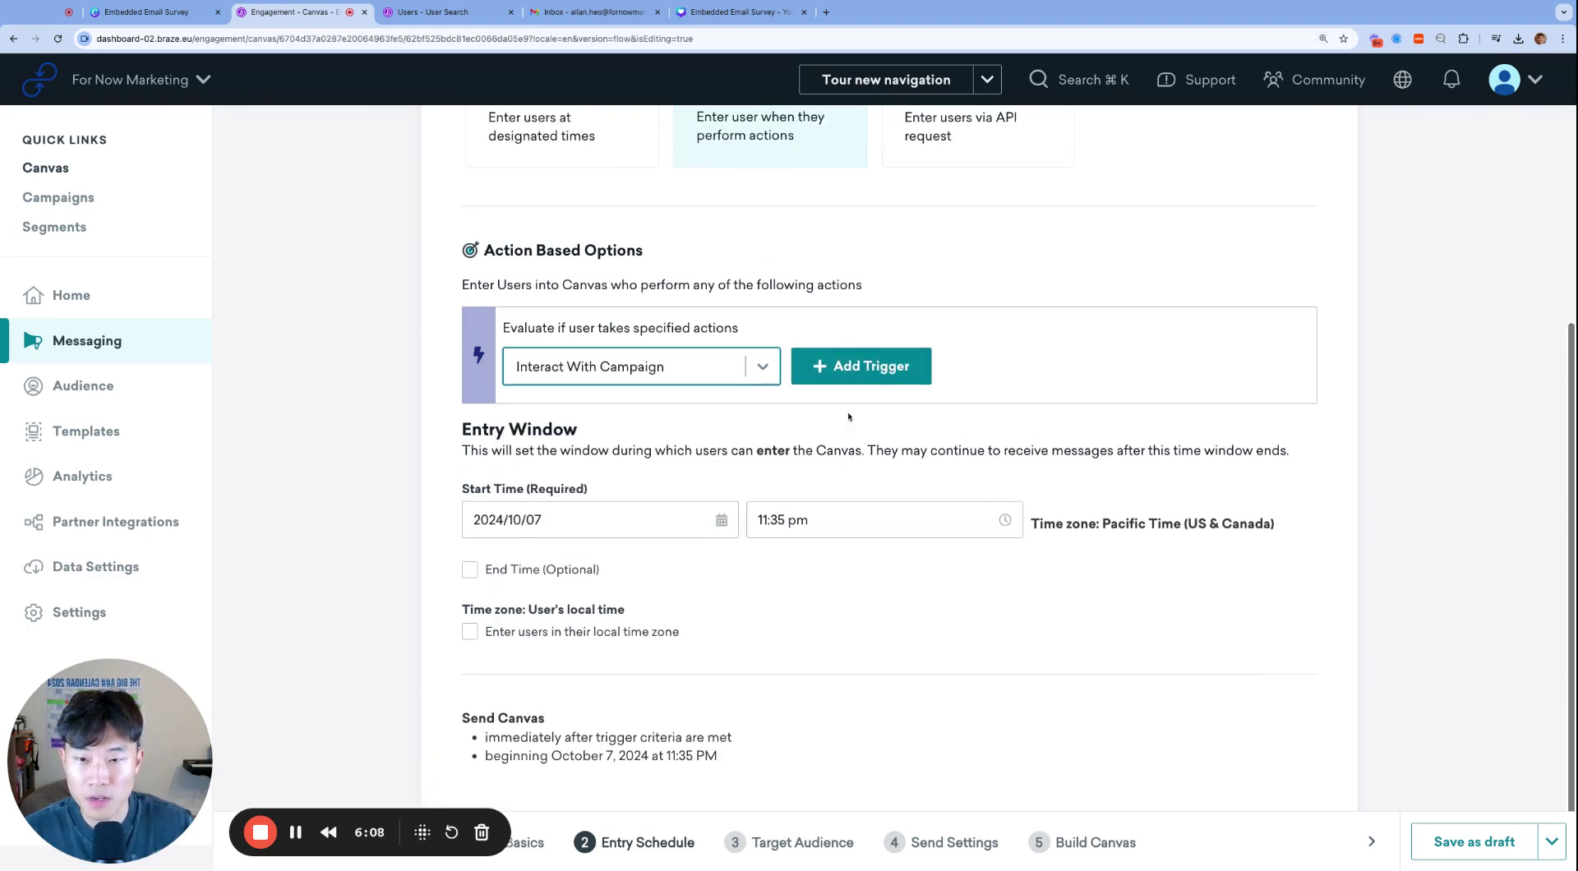
pyautogui.click(862, 462)
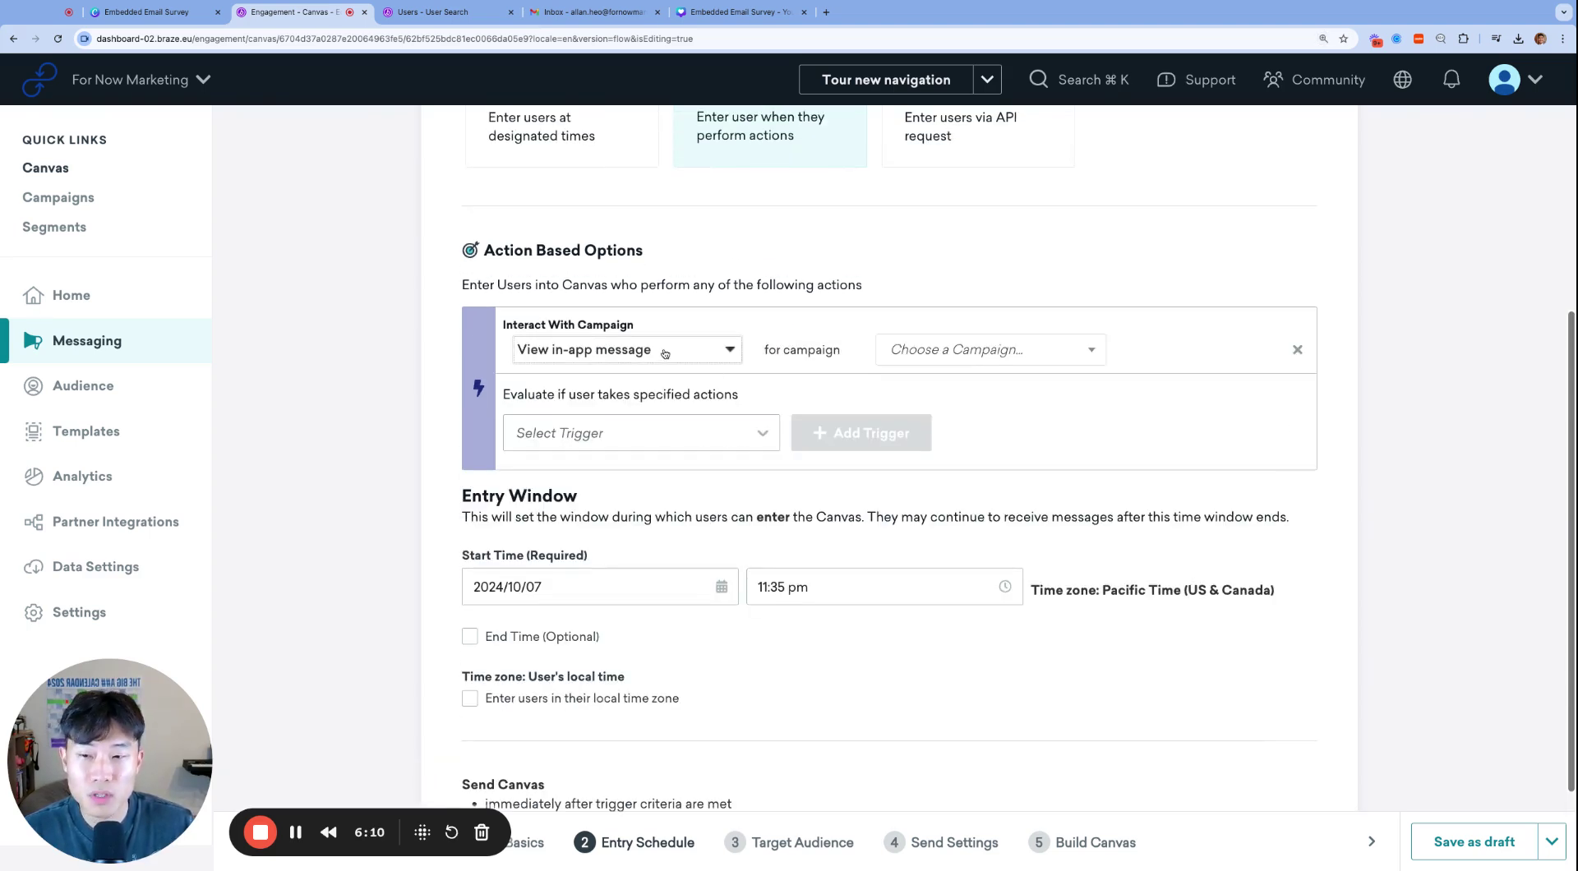
pyautogui.click(624, 349)
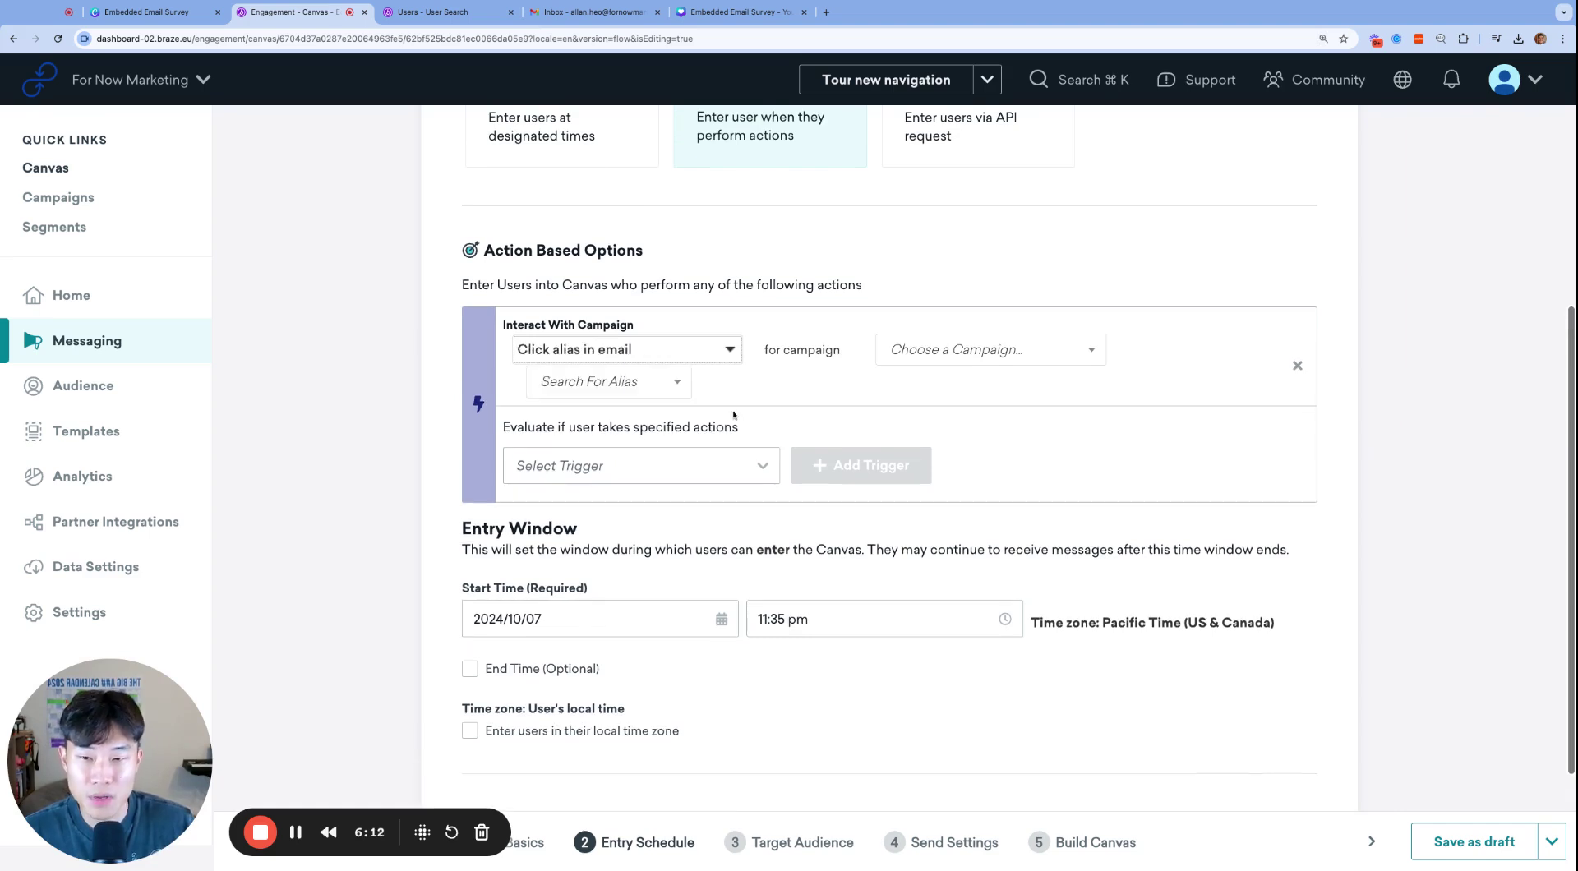
pyautogui.scroll(1, 767, 398)
pyautogui.click(914, 414)
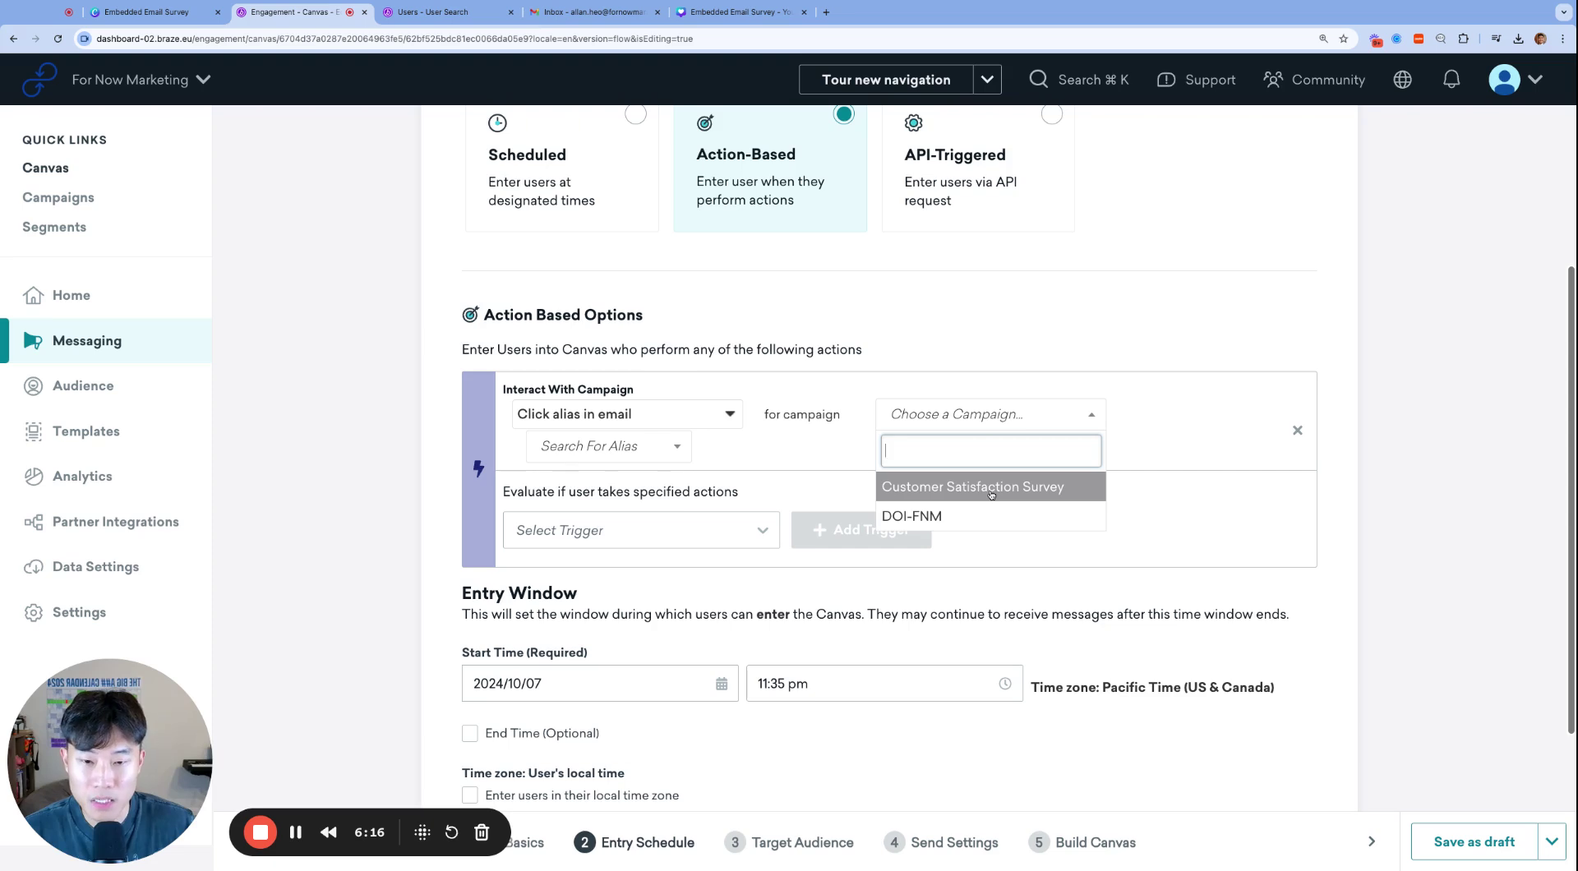
pyautogui.click(992, 490)
pyautogui.click(650, 458)
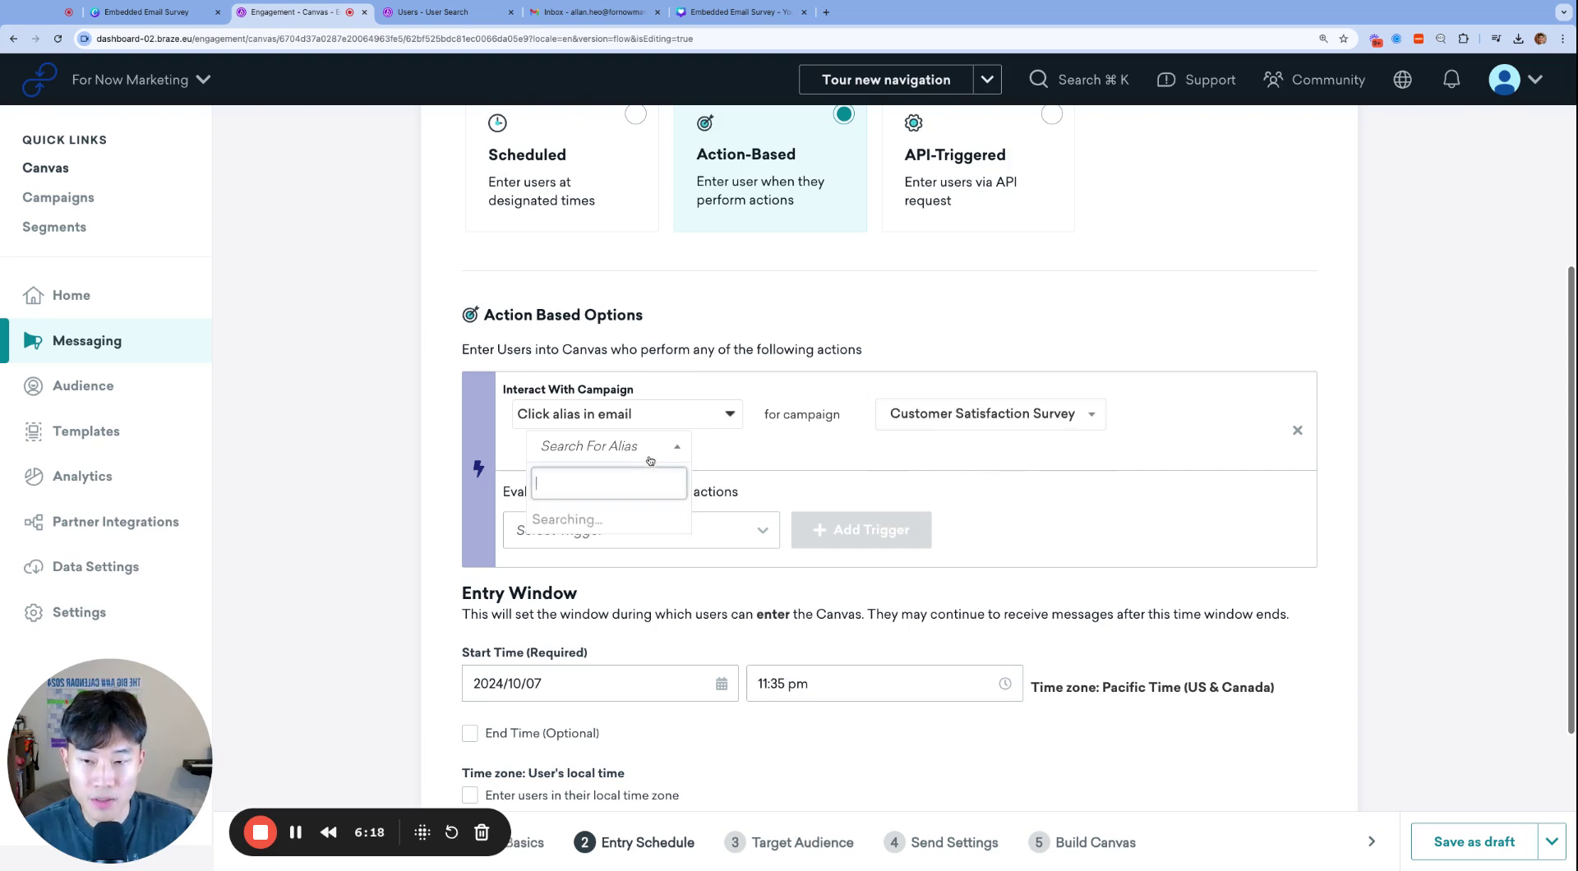
pyautogui.click(601, 526)
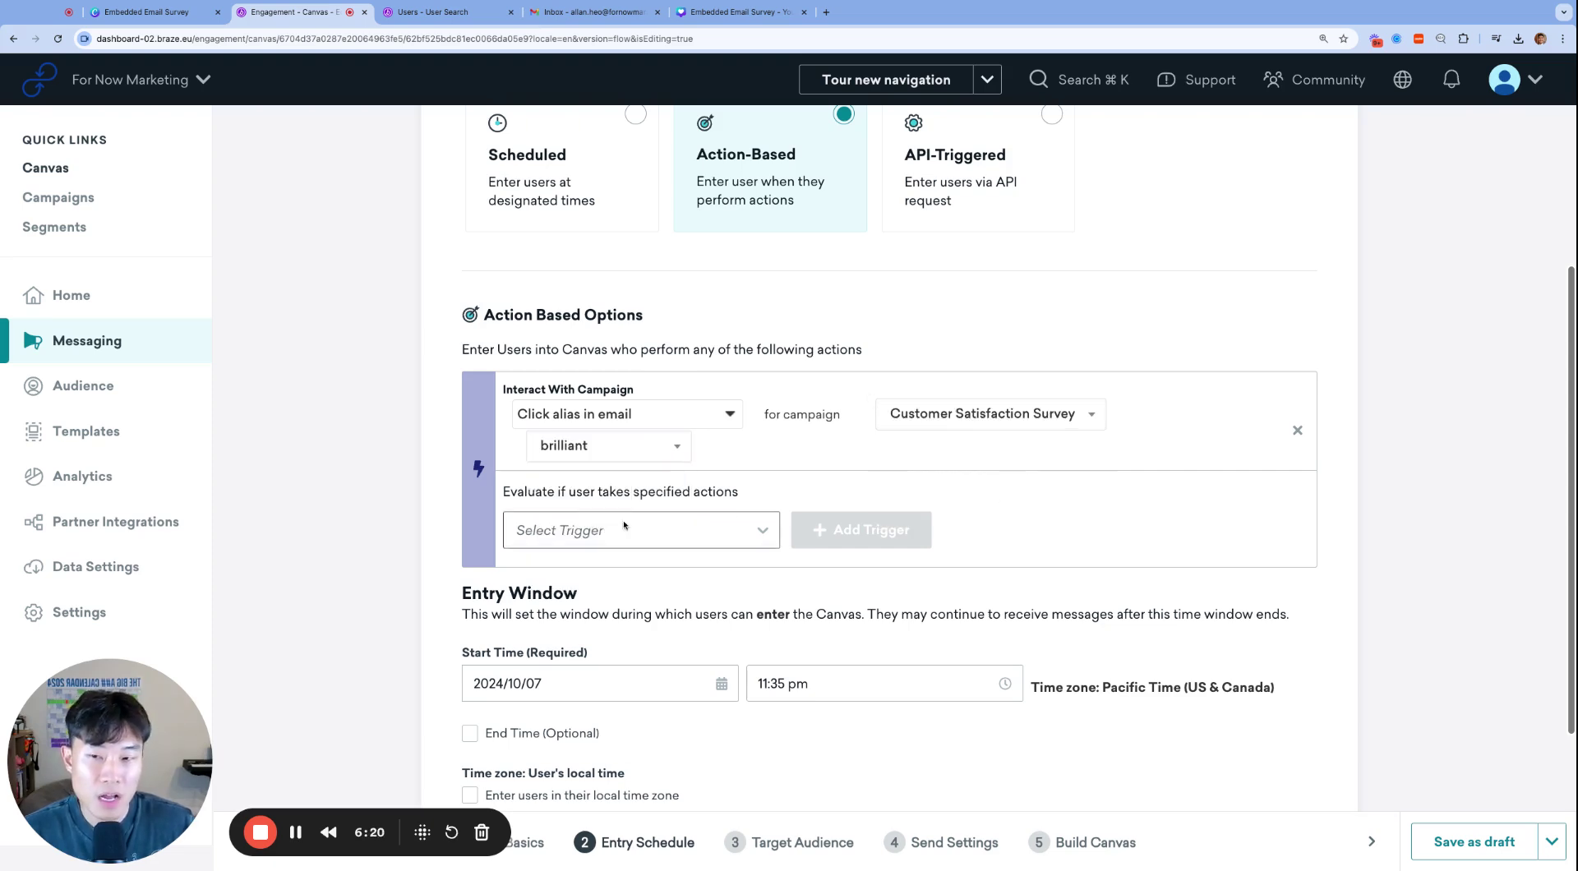
# Step: Review the trigger and reopen the entry trigger list for another trigger
pyautogui.scroll(3, 511, 191)
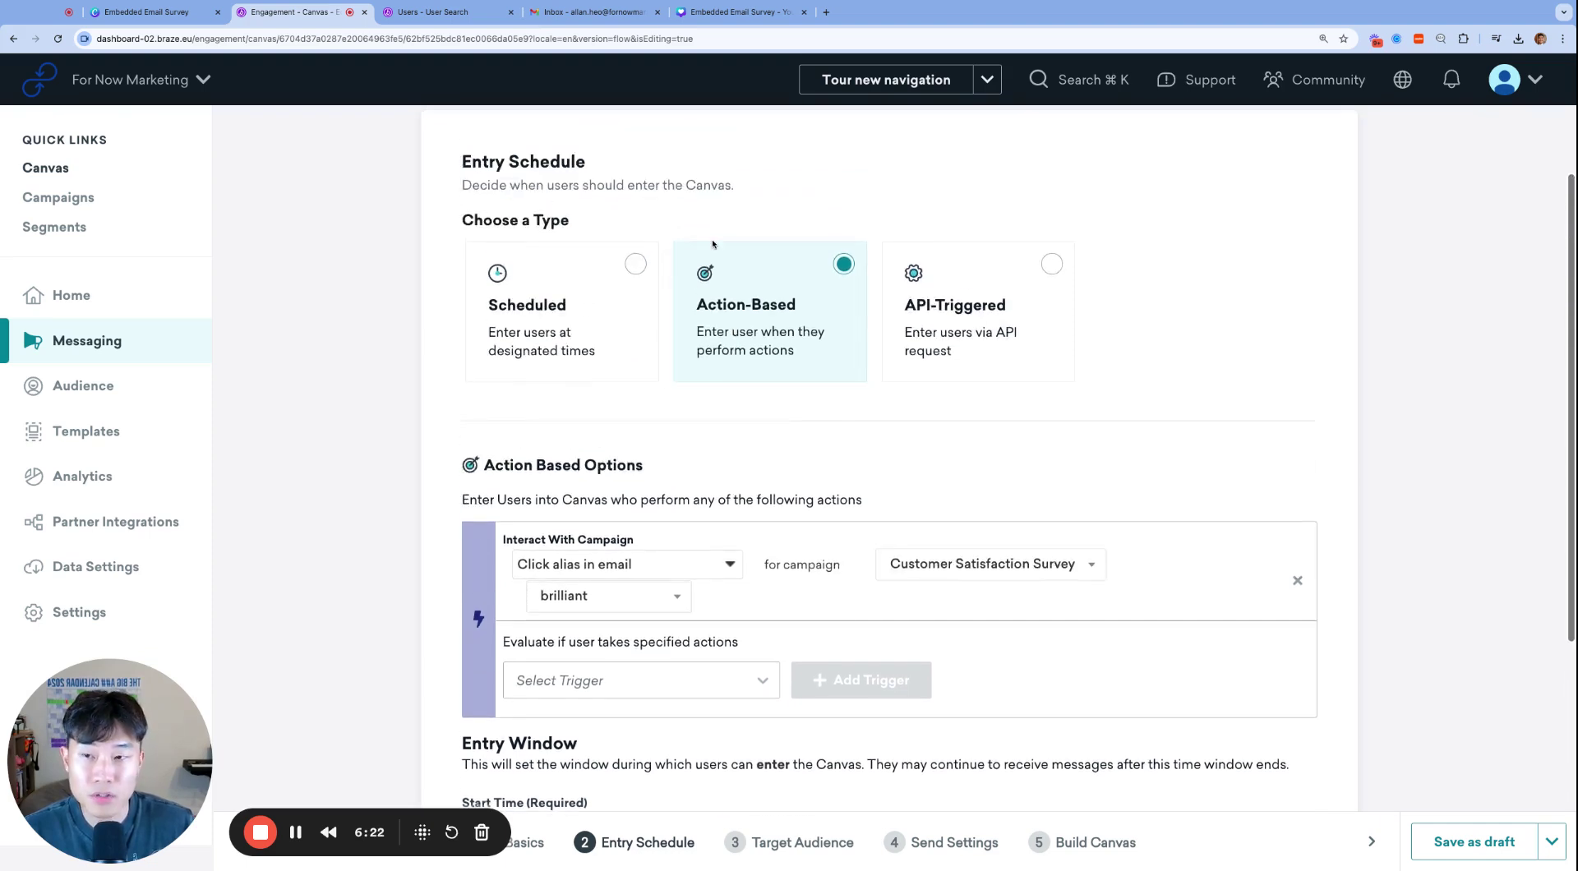
pyautogui.scroll(-2, 657, 435)
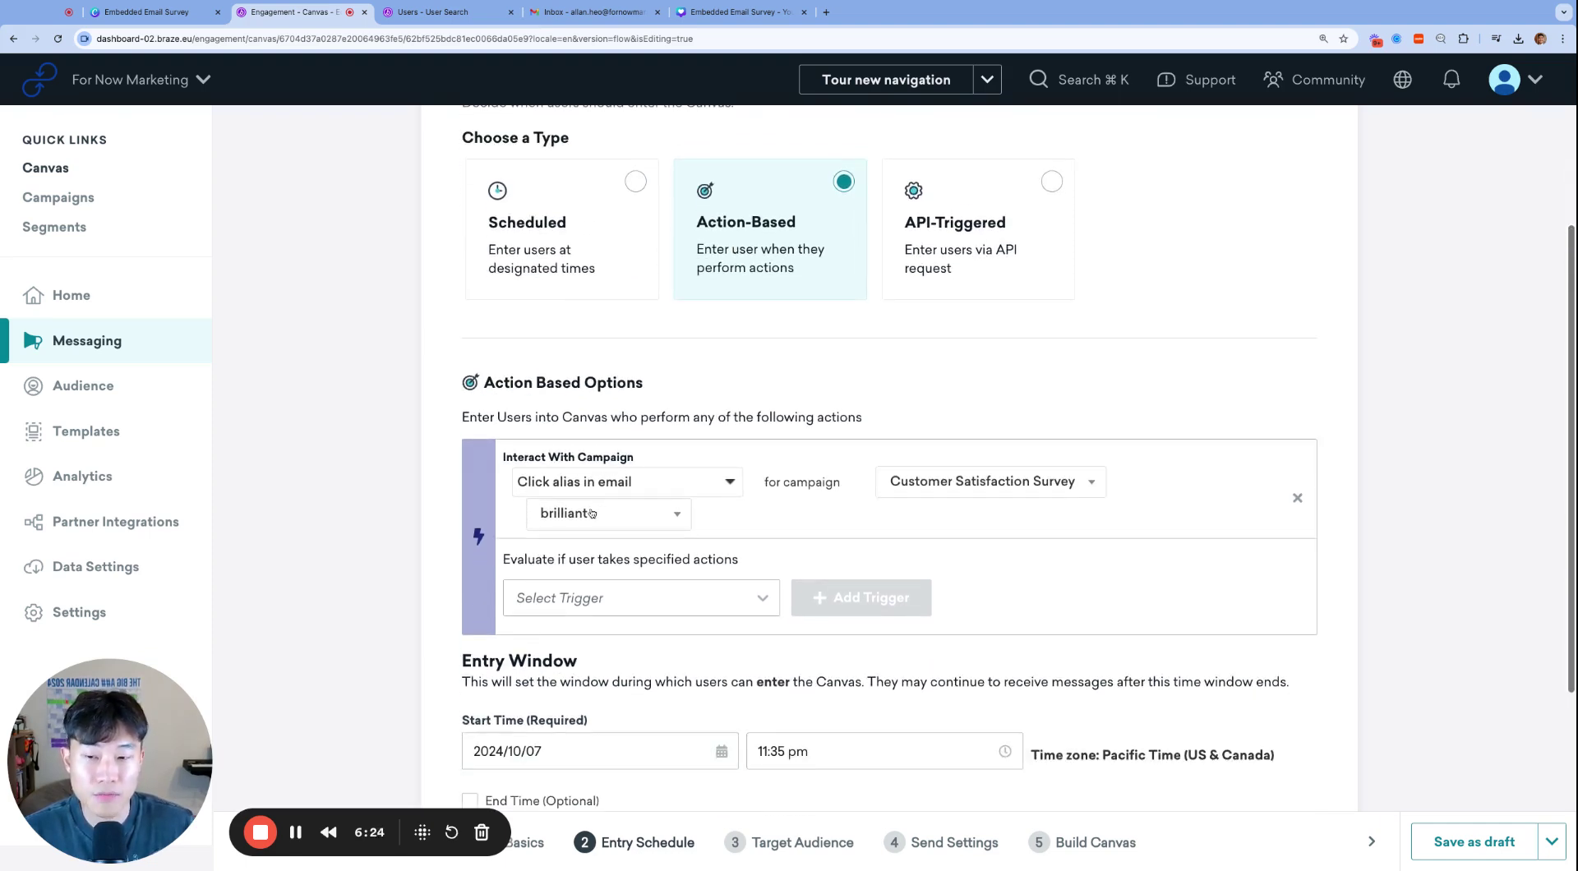
pyautogui.scroll(-2, 722, 565)
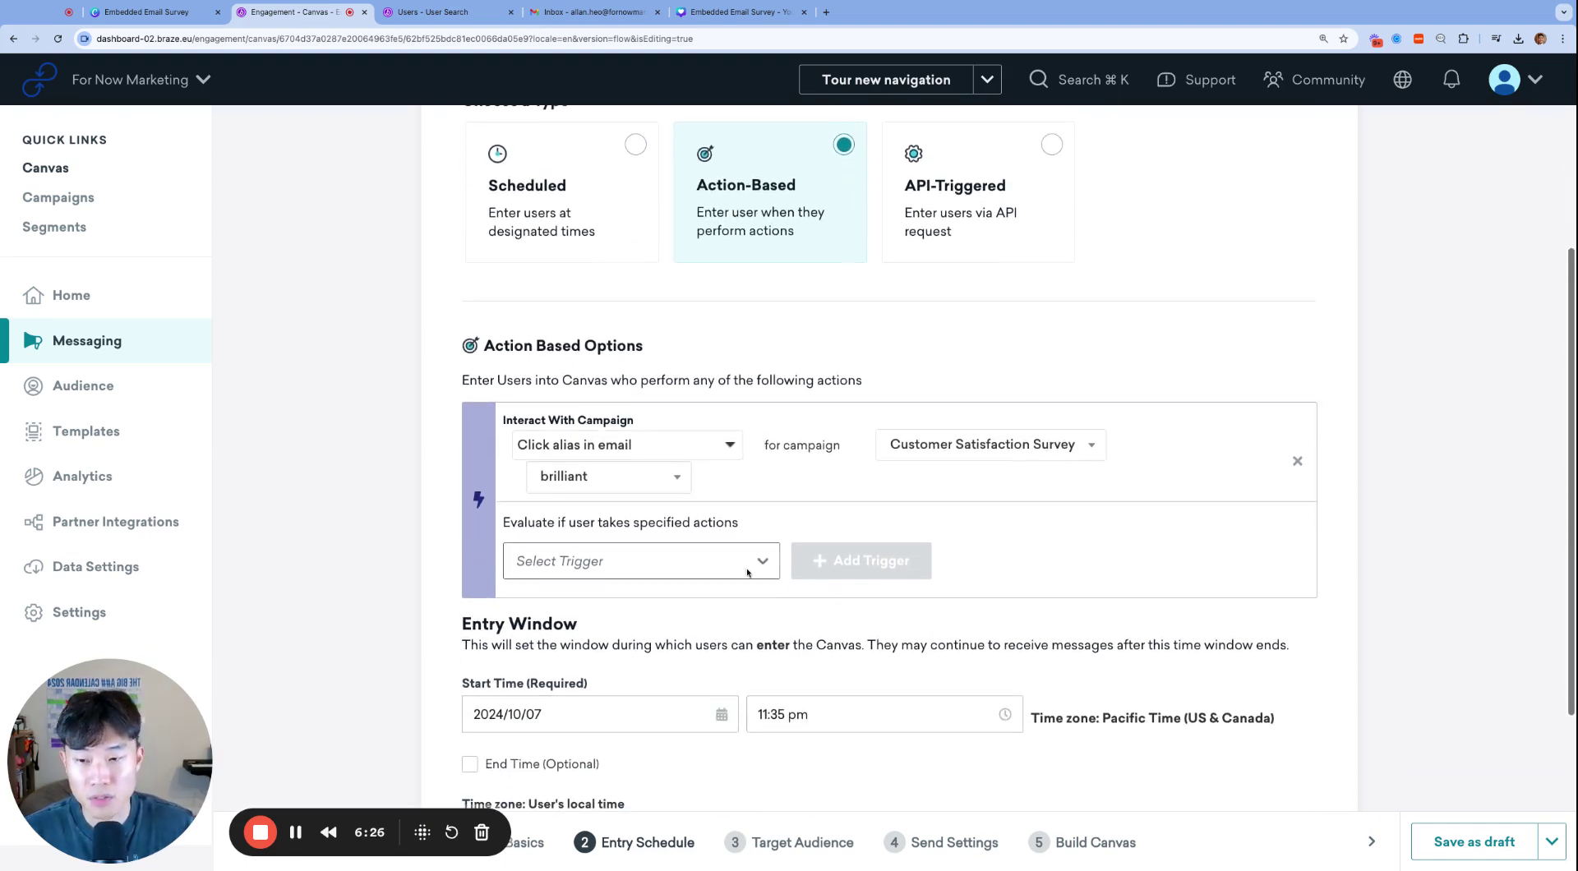
pyautogui.click(703, 530)
pyautogui.scroll(-2, 853, 485)
pyautogui.scroll(-4, 636, 645)
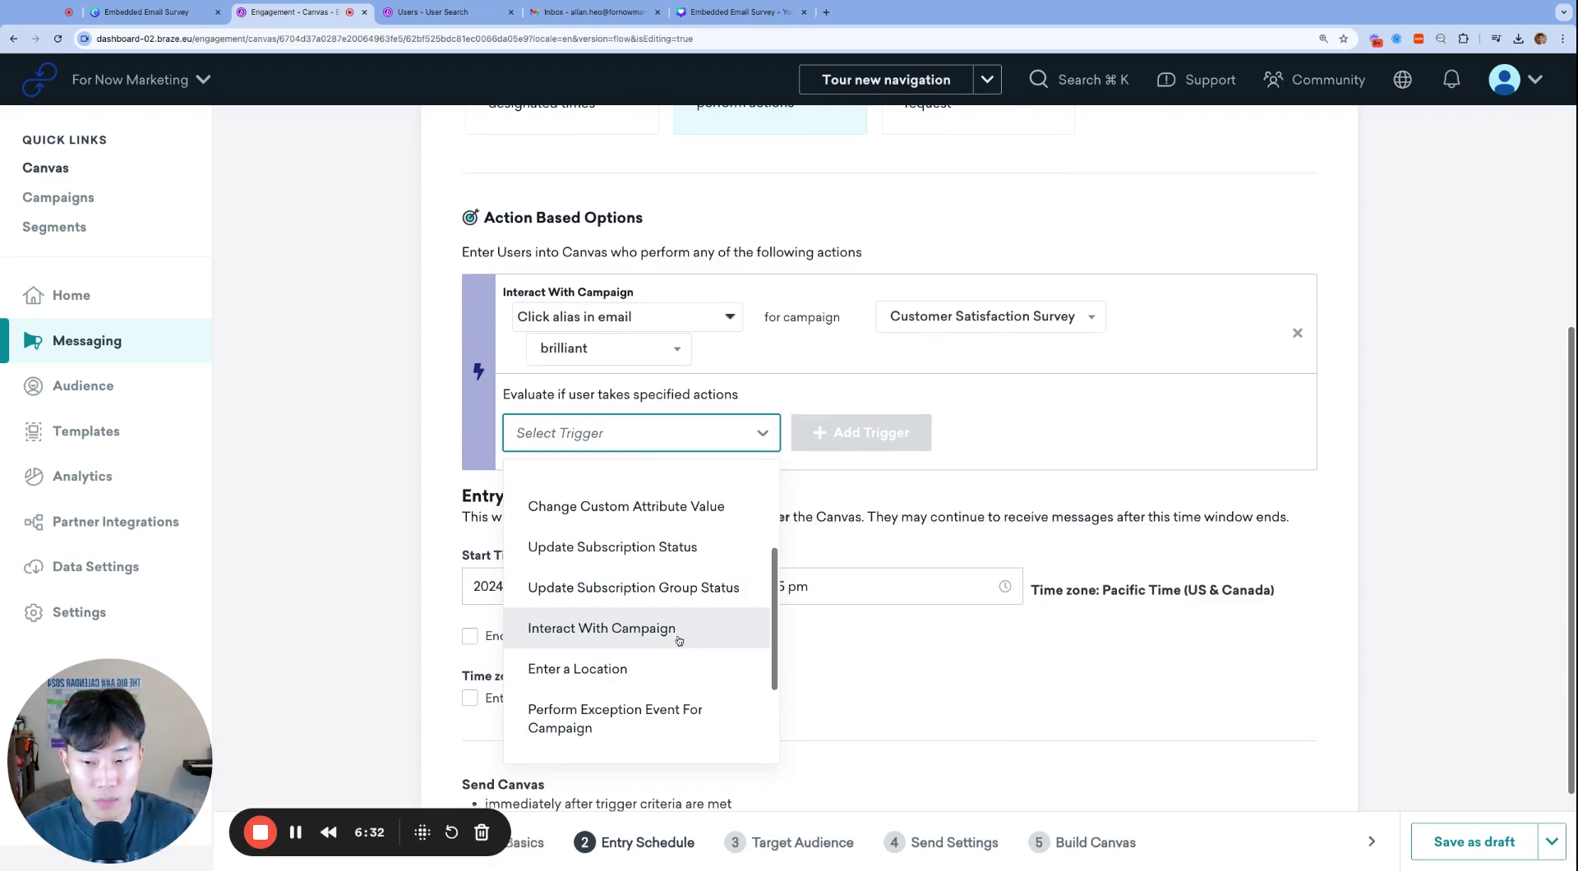
# Step: Add a second trigger on clicking alias 'horrible' in the Customer Satisfaction Survey email
pyautogui.click(679, 639)
pyautogui.click(859, 433)
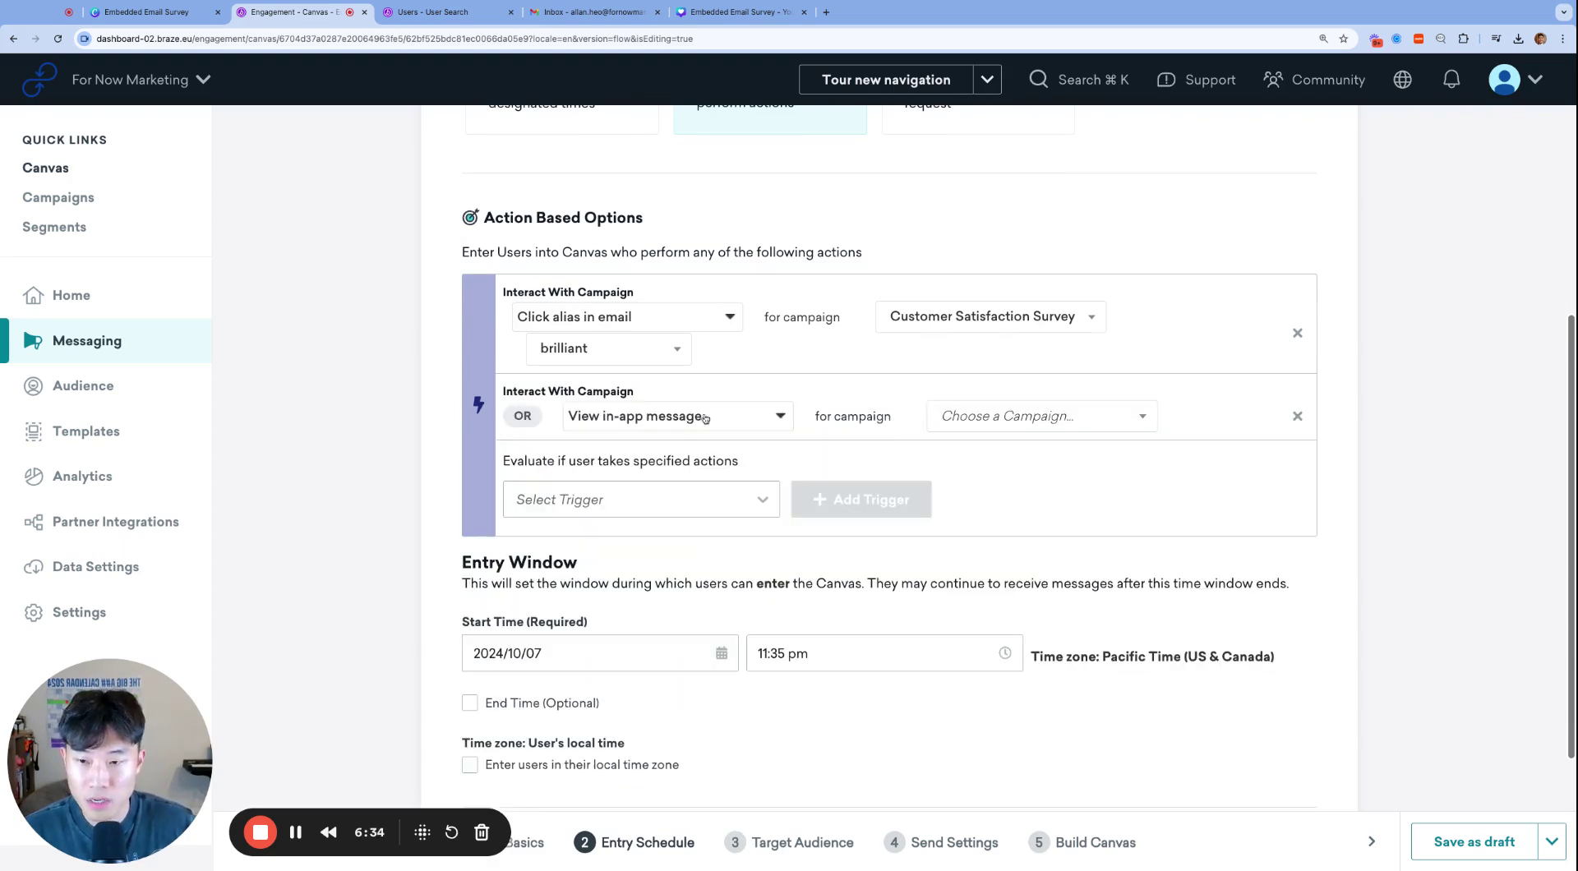
pyautogui.click(675, 417)
pyautogui.click(1017, 416)
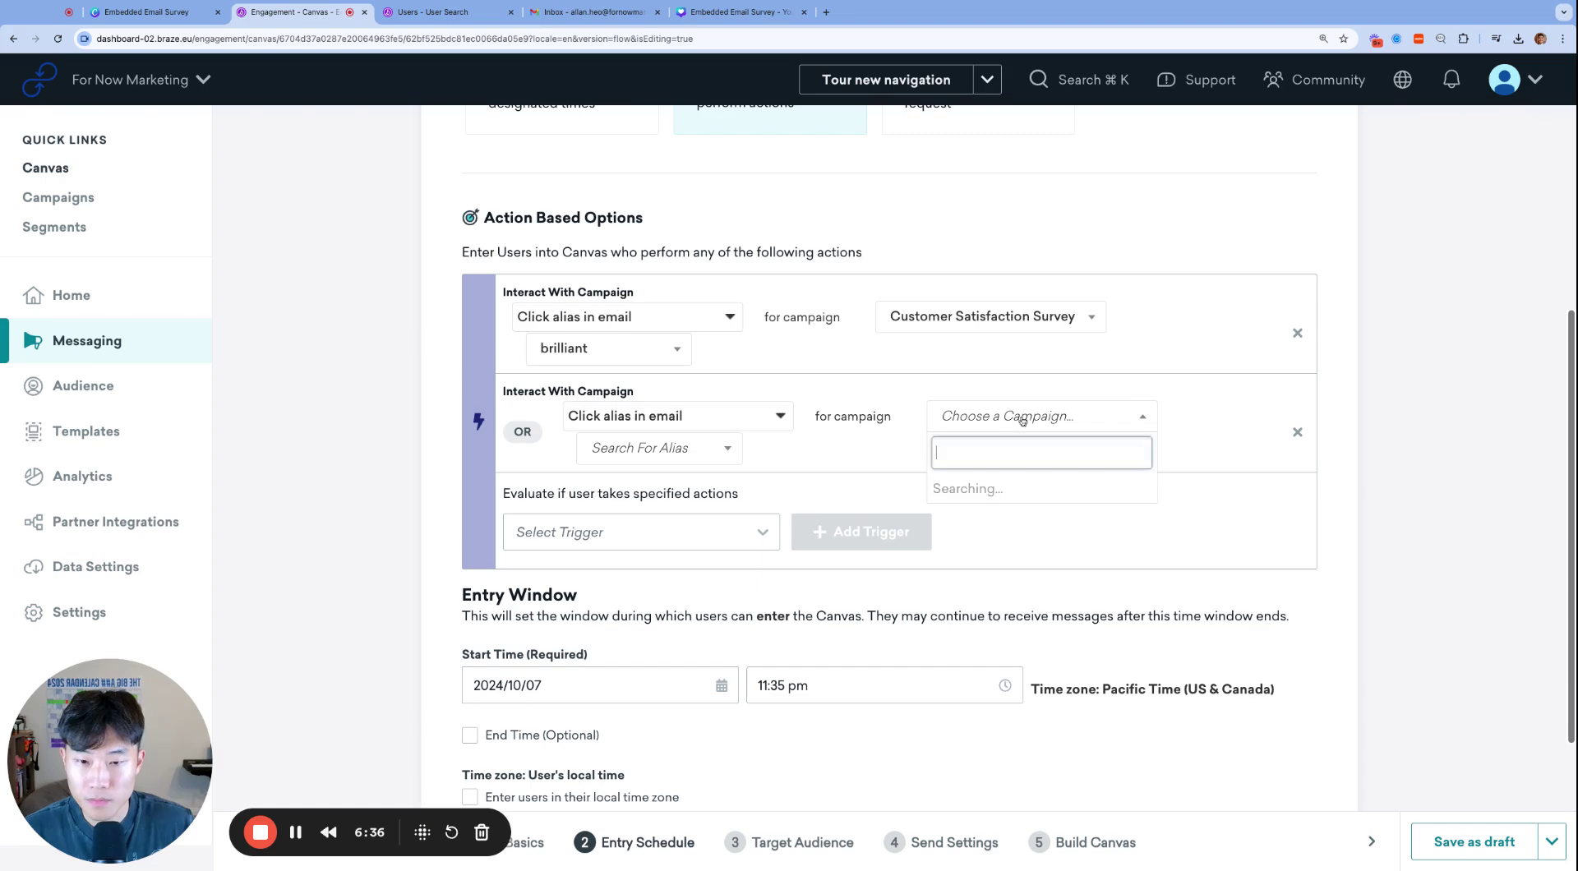
pyautogui.click(994, 496)
pyautogui.click(721, 452)
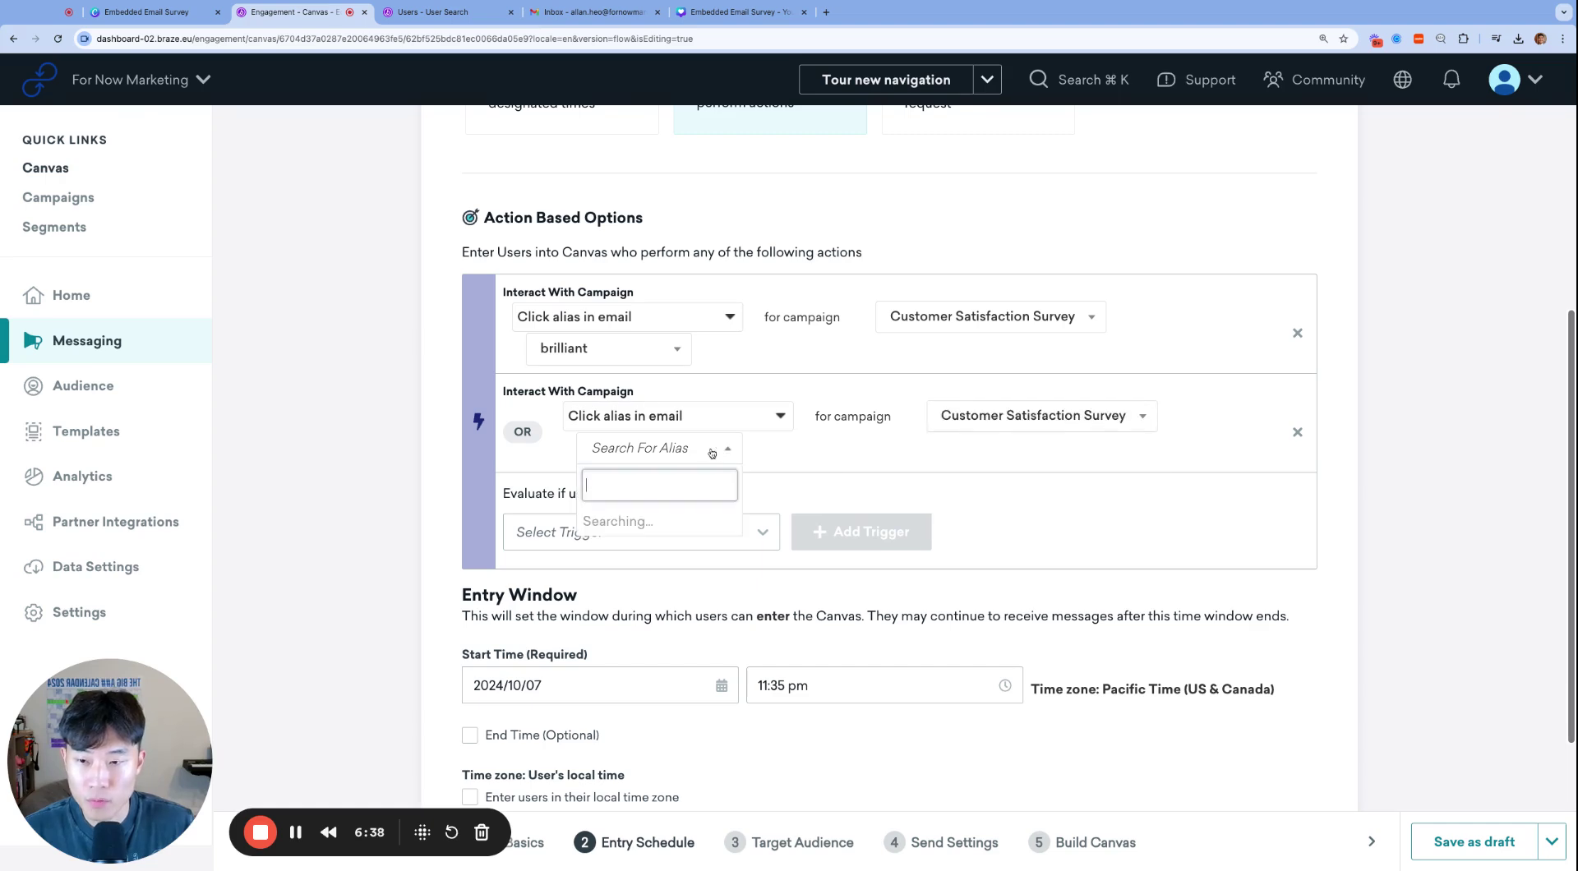
pyautogui.click(627, 545)
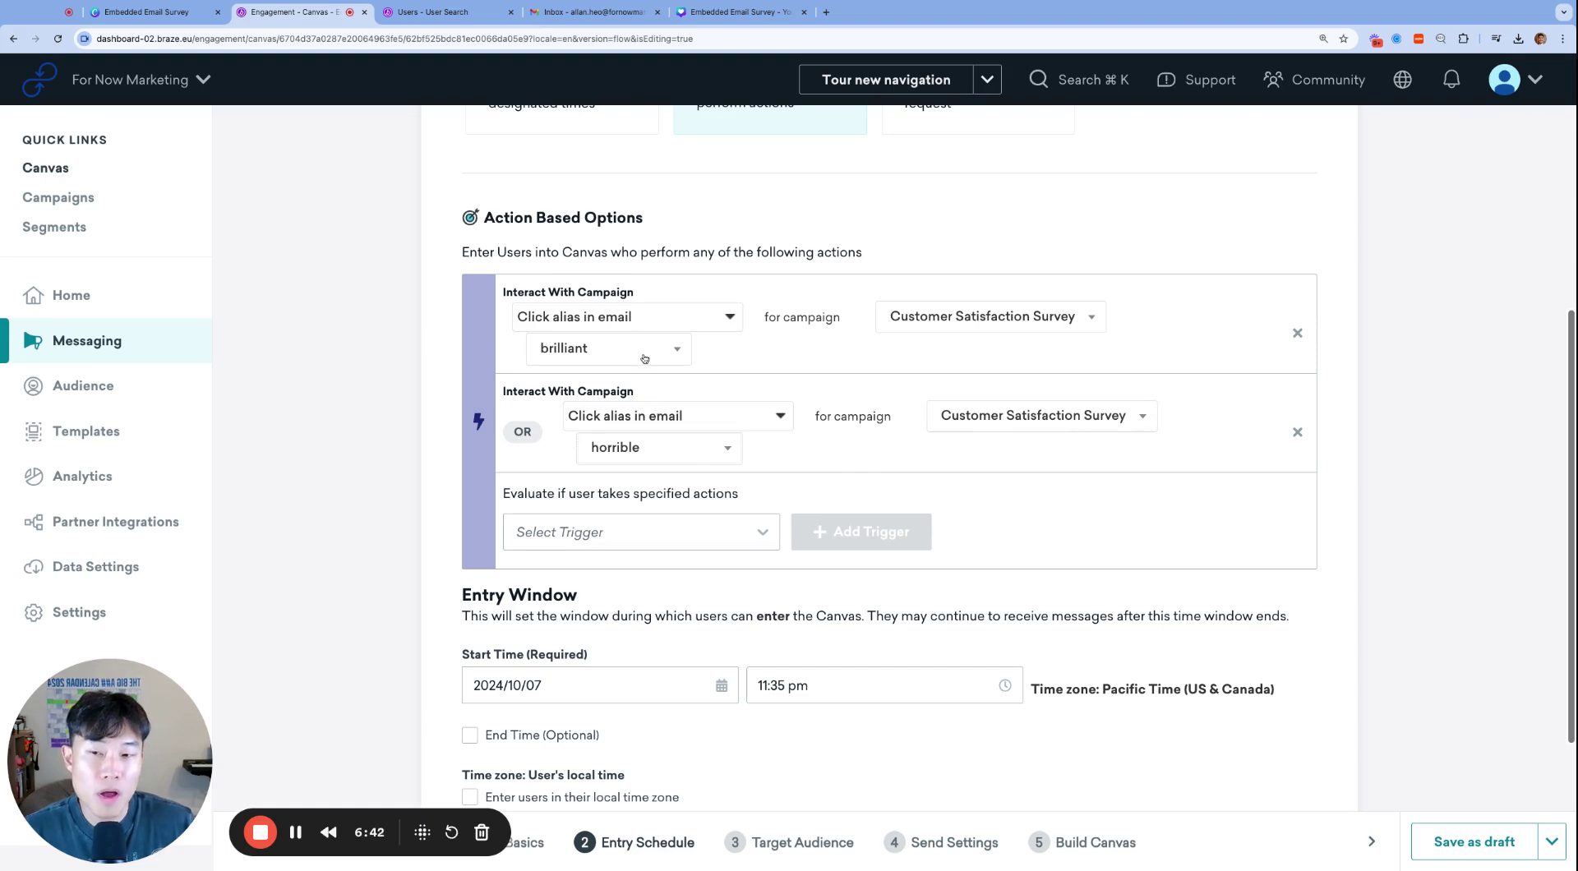
# Step: Add a third trigger on clicking alias 'ok' in the Customer Satisfaction Survey email
pyautogui.click(662, 532)
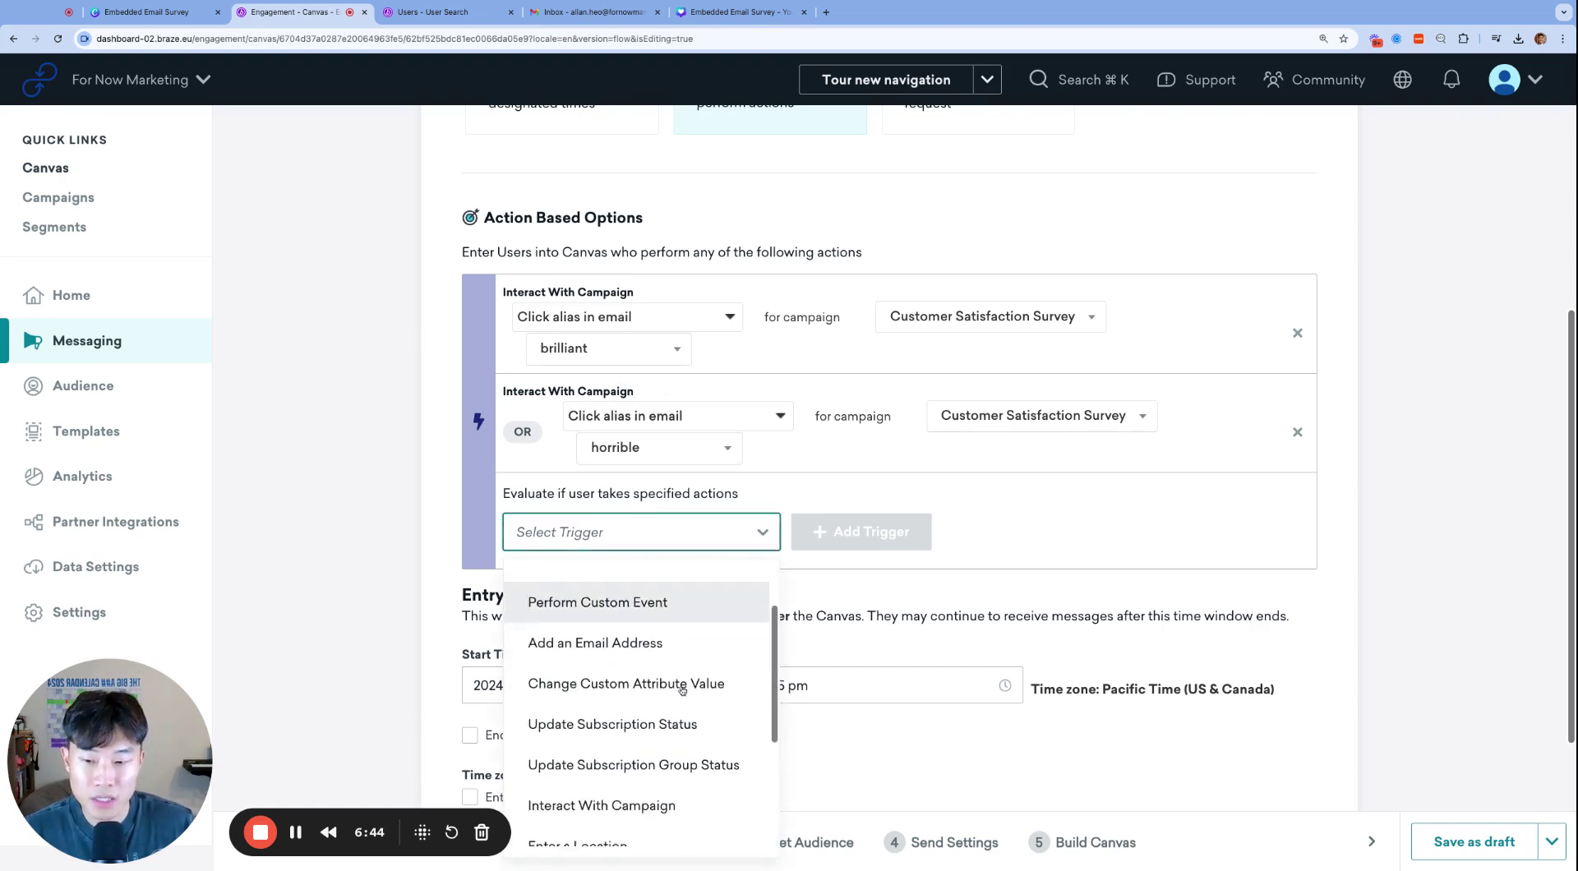
pyautogui.scroll(-2, 650, 711)
pyautogui.click(649, 719)
pyautogui.scroll(-1, 748, 397)
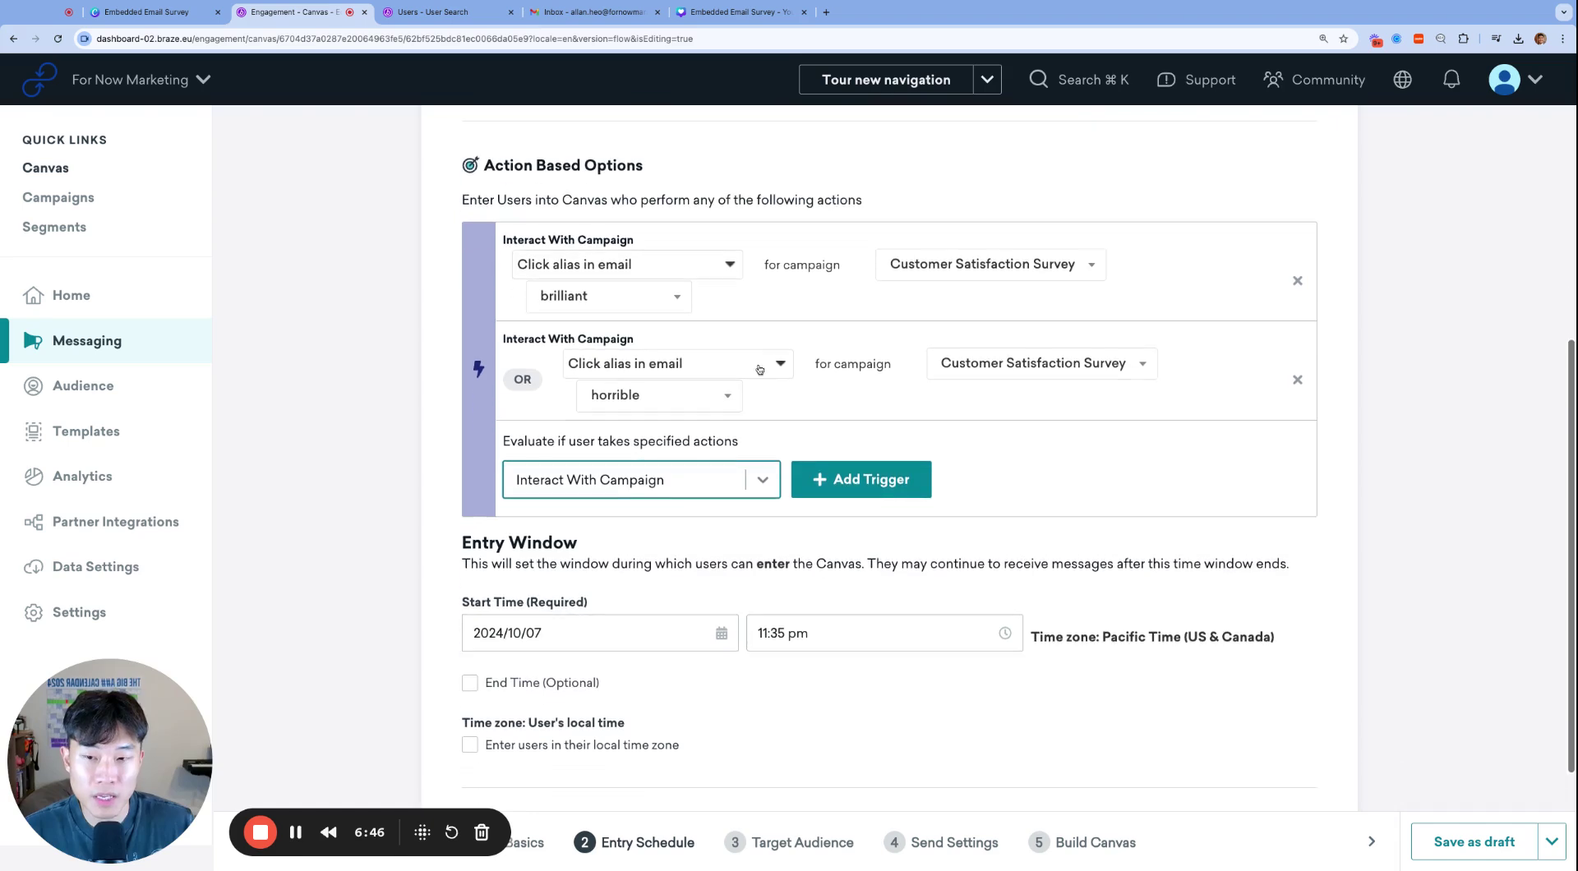
pyautogui.click(809, 485)
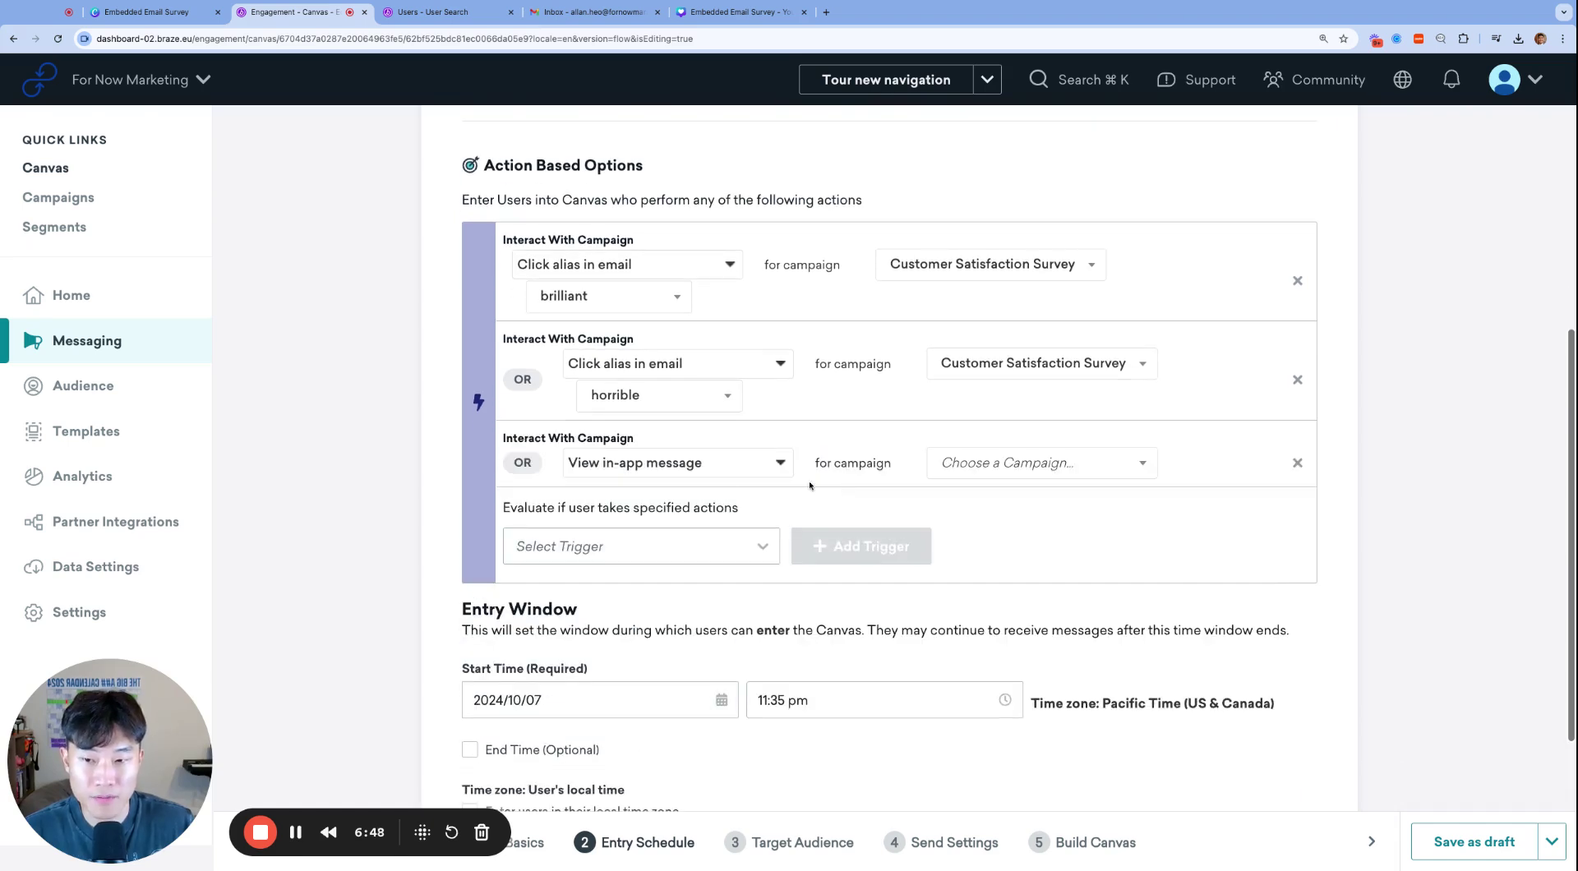
pyautogui.click(715, 469)
pyautogui.click(984, 475)
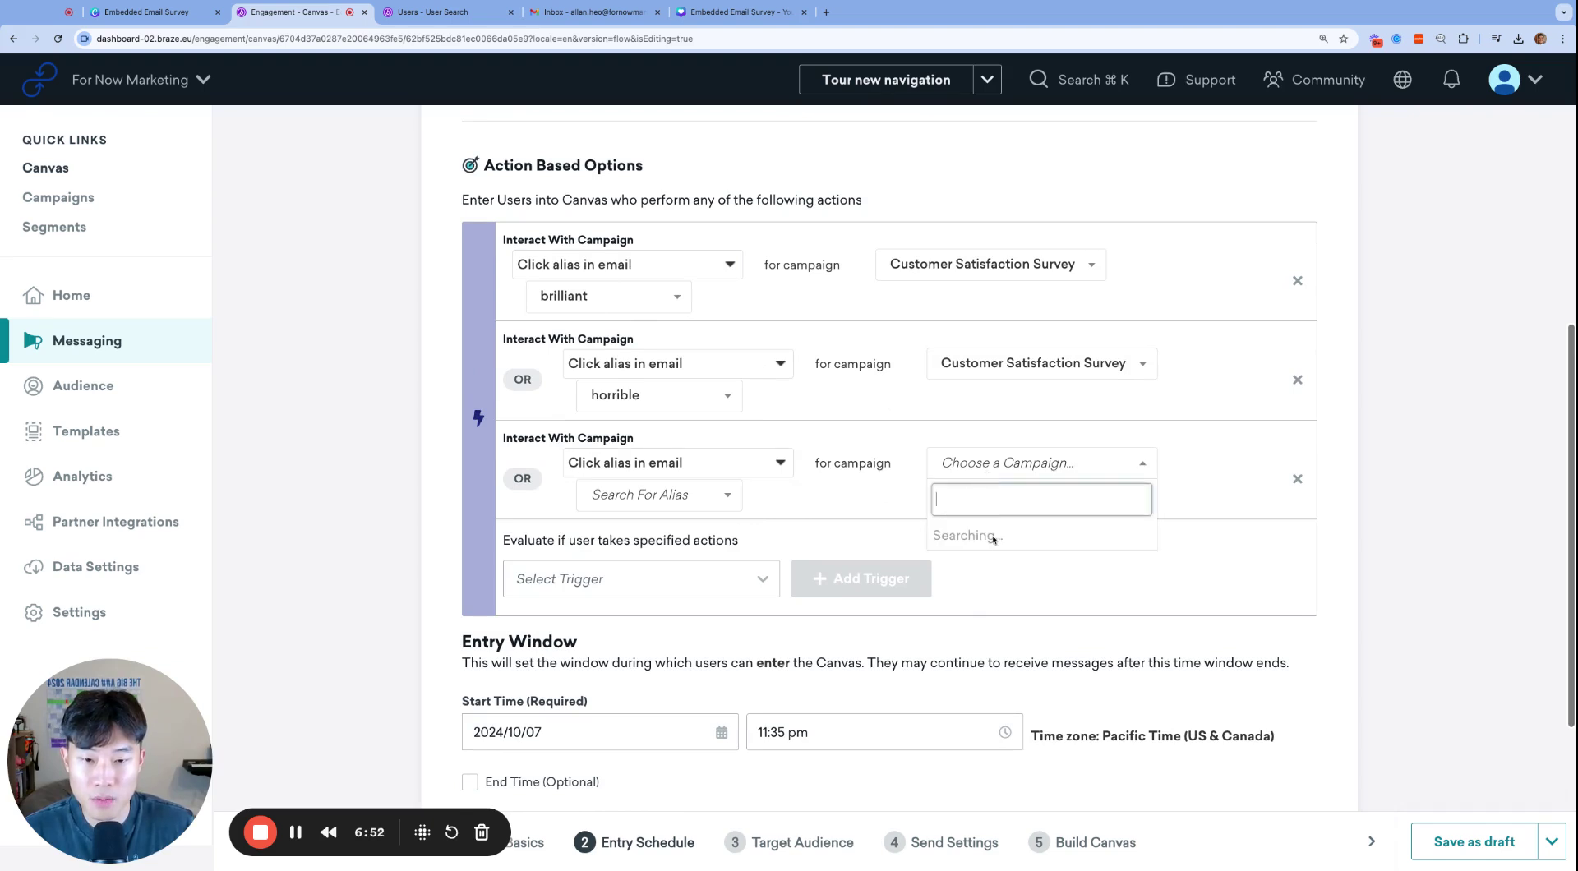
pyautogui.click(1021, 536)
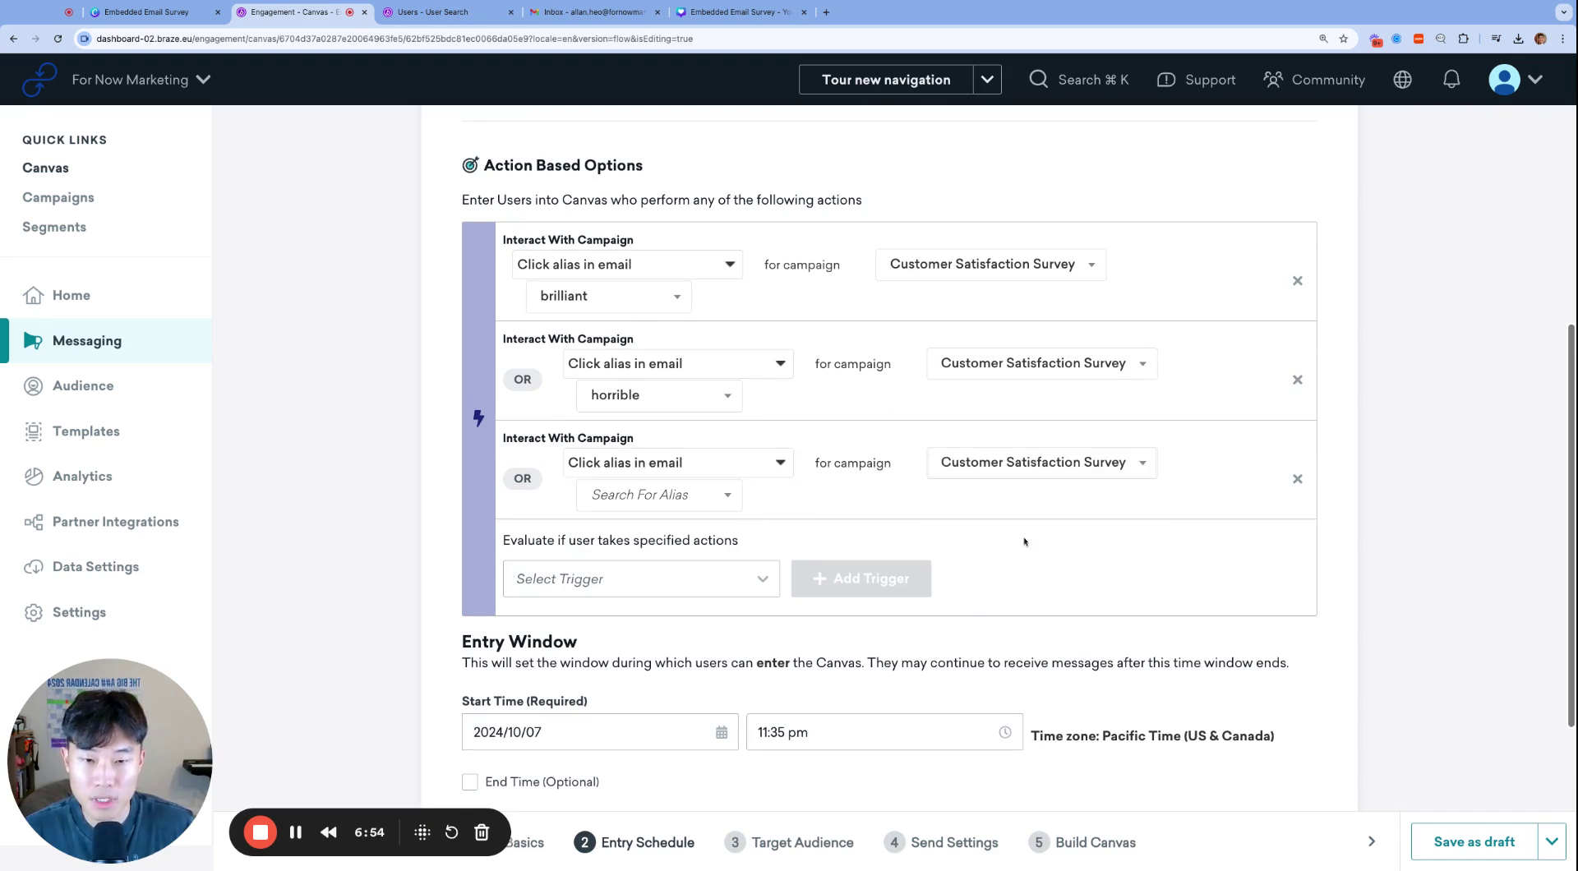
pyautogui.click(623, 491)
pyautogui.click(626, 617)
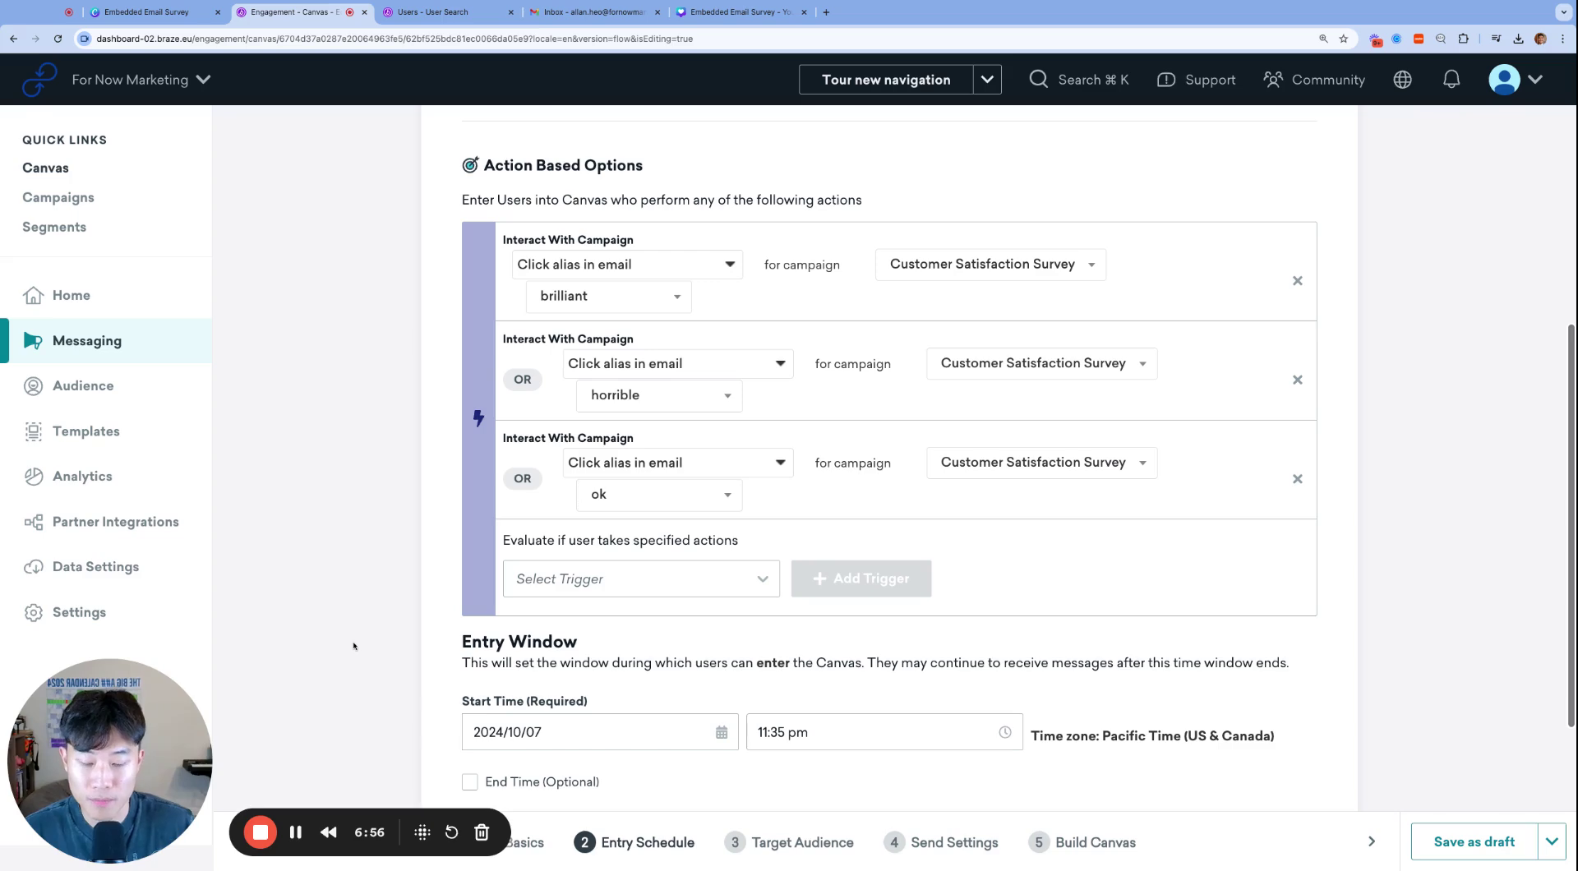
pyautogui.scroll(5, 350, 616)
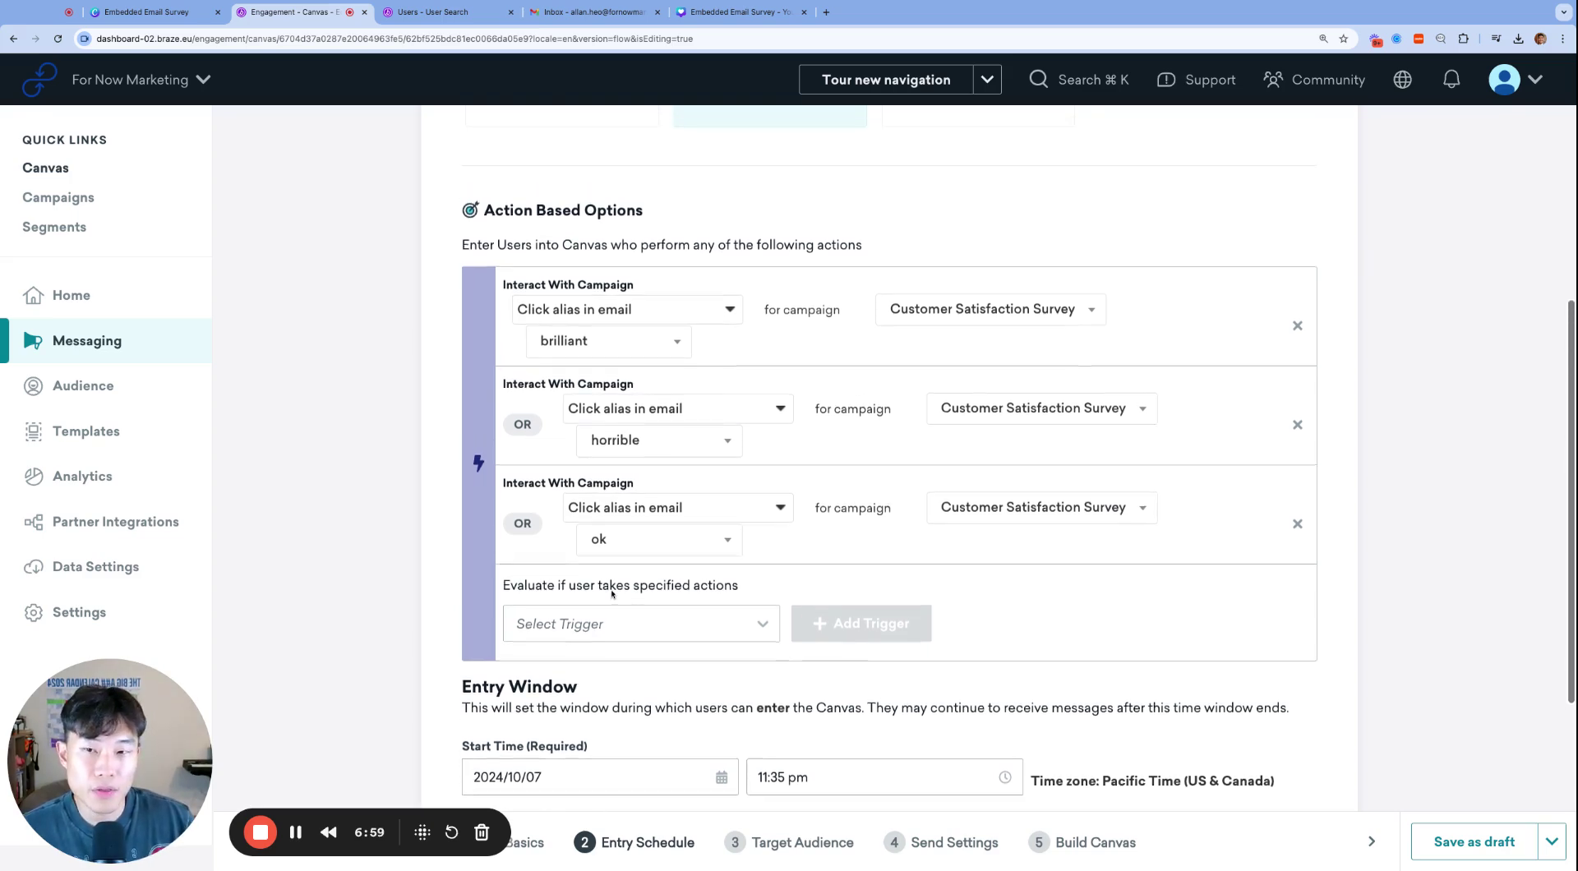
pyautogui.scroll(-10, 612, 595)
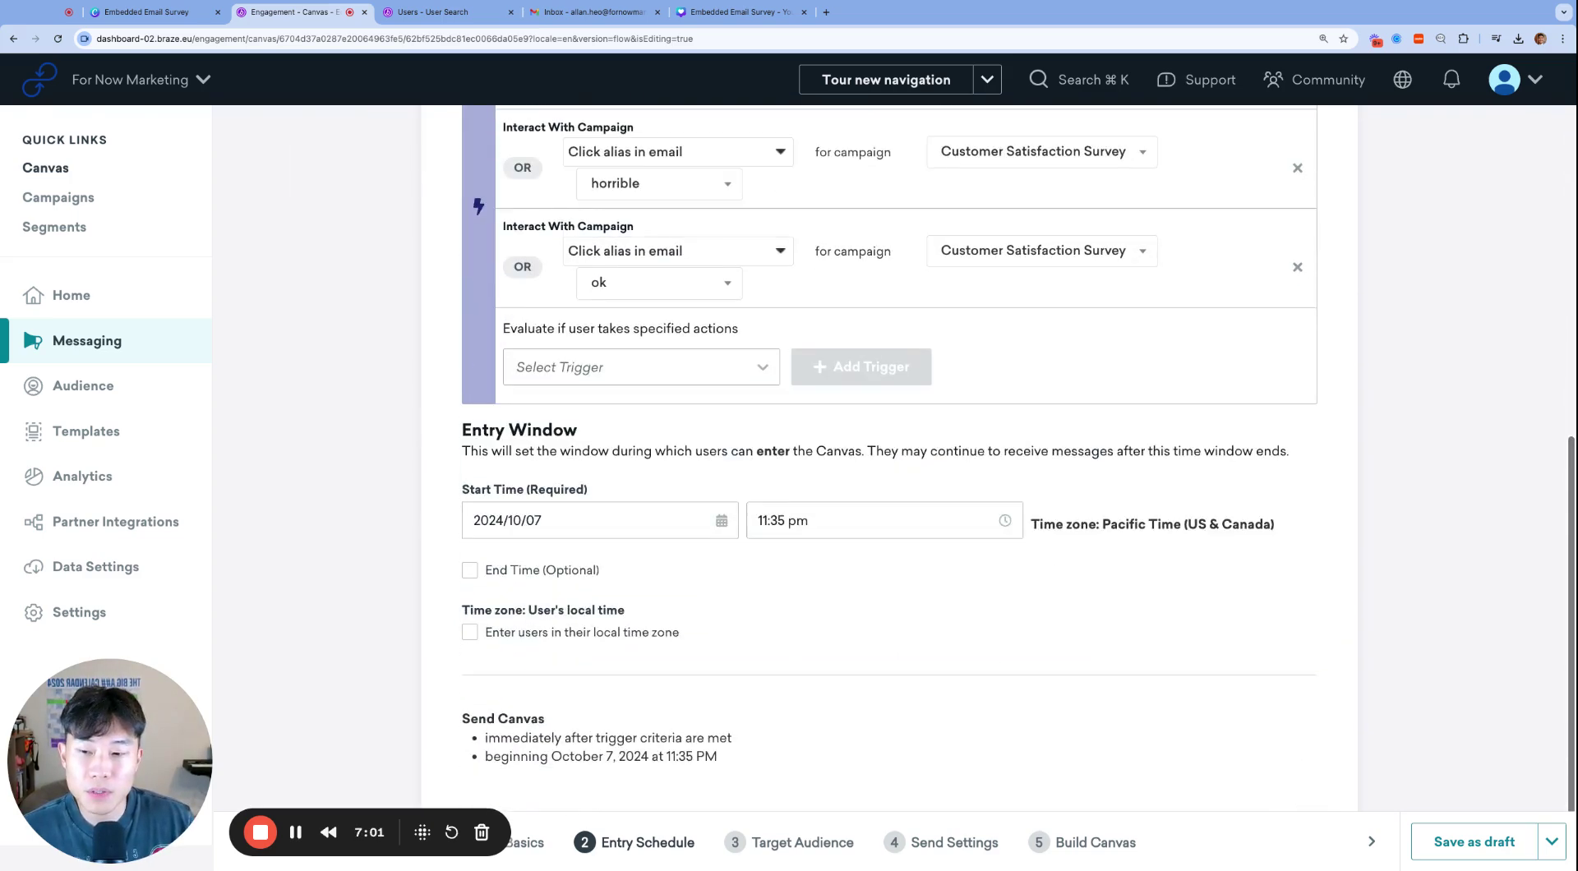
pyautogui.scroll(15, 590, 578)
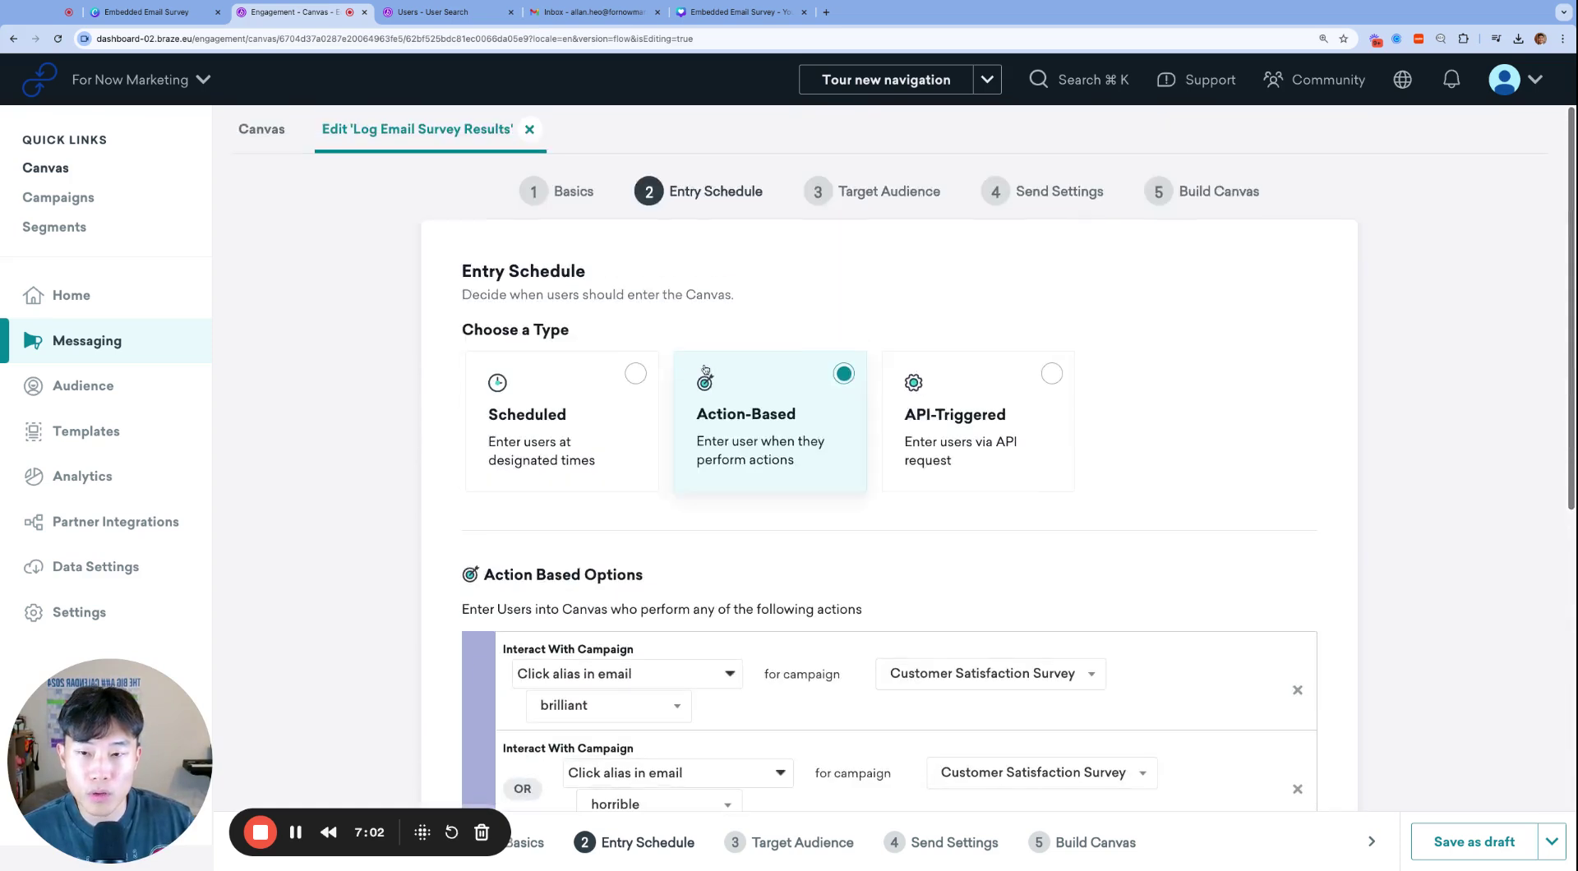
# Step: On Target Audience, leave 'Allow users to re-enter this Canvas' off and review Exit Criteria
pyautogui.click(854, 187)
pyautogui.scroll(-3, 734, 440)
pyautogui.scroll(-1, 707, 509)
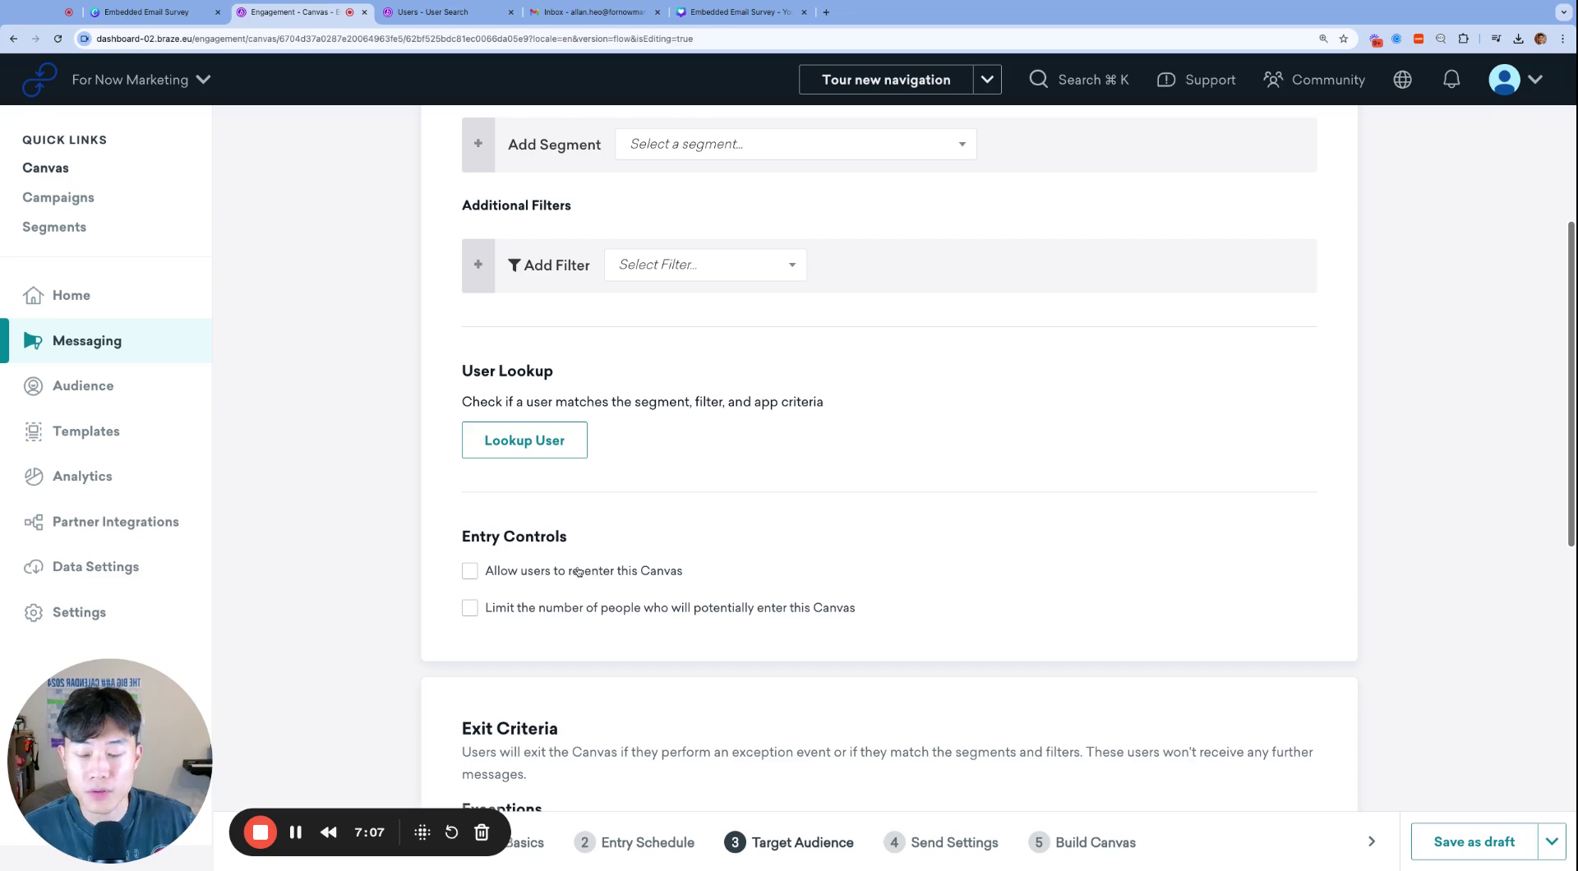
pyautogui.scroll(-1, 526, 510)
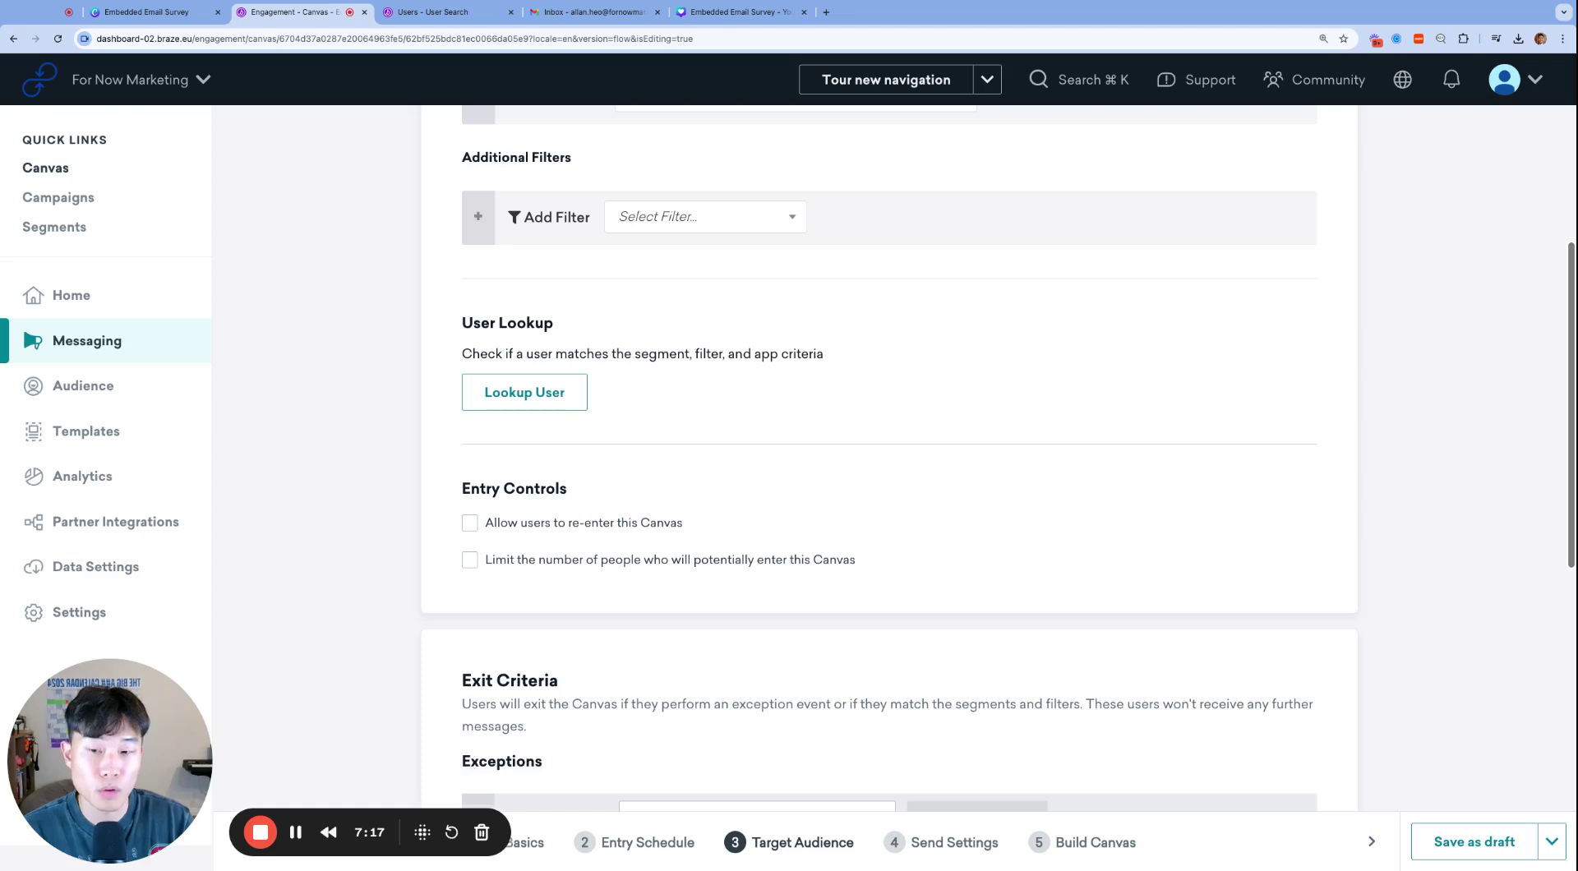
pyautogui.click(578, 524)
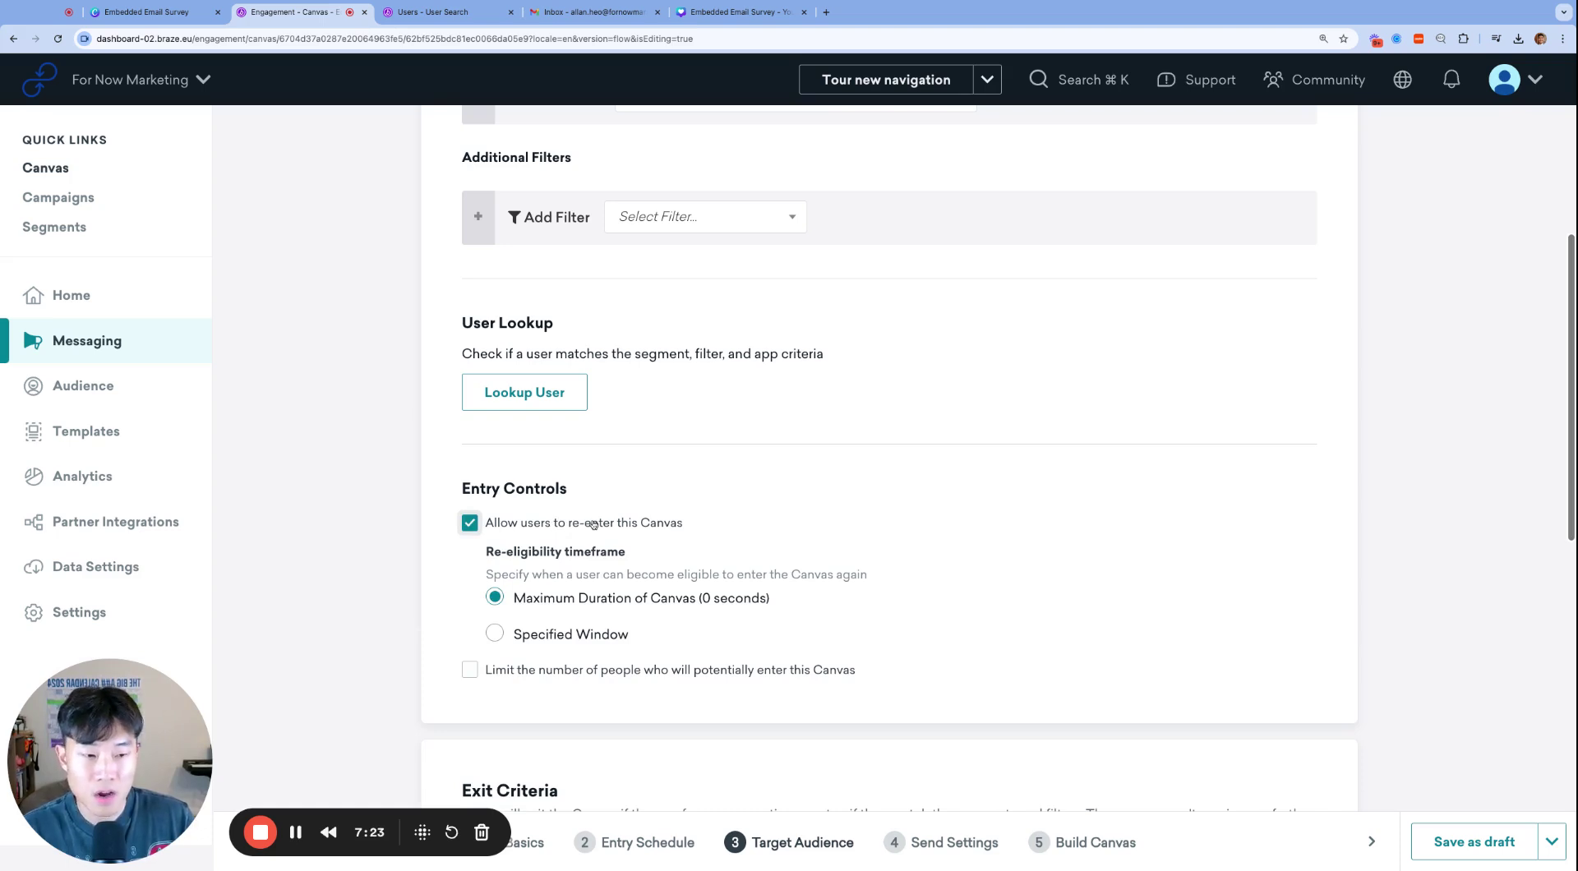
pyautogui.click(592, 525)
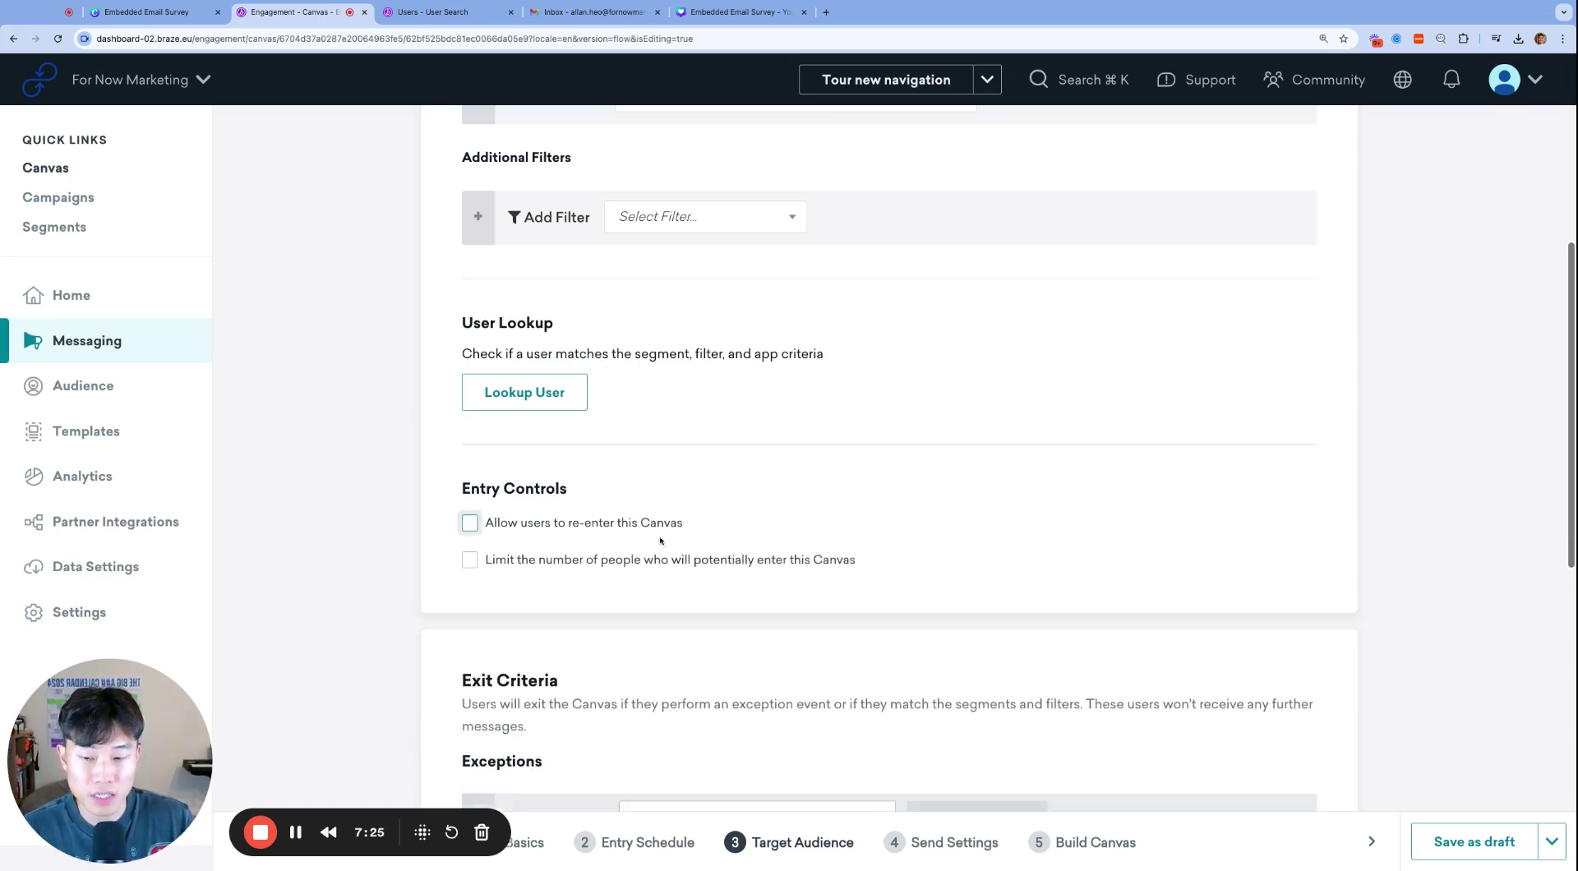
pyautogui.scroll(-4, 690, 551)
pyautogui.scroll(-3, 702, 564)
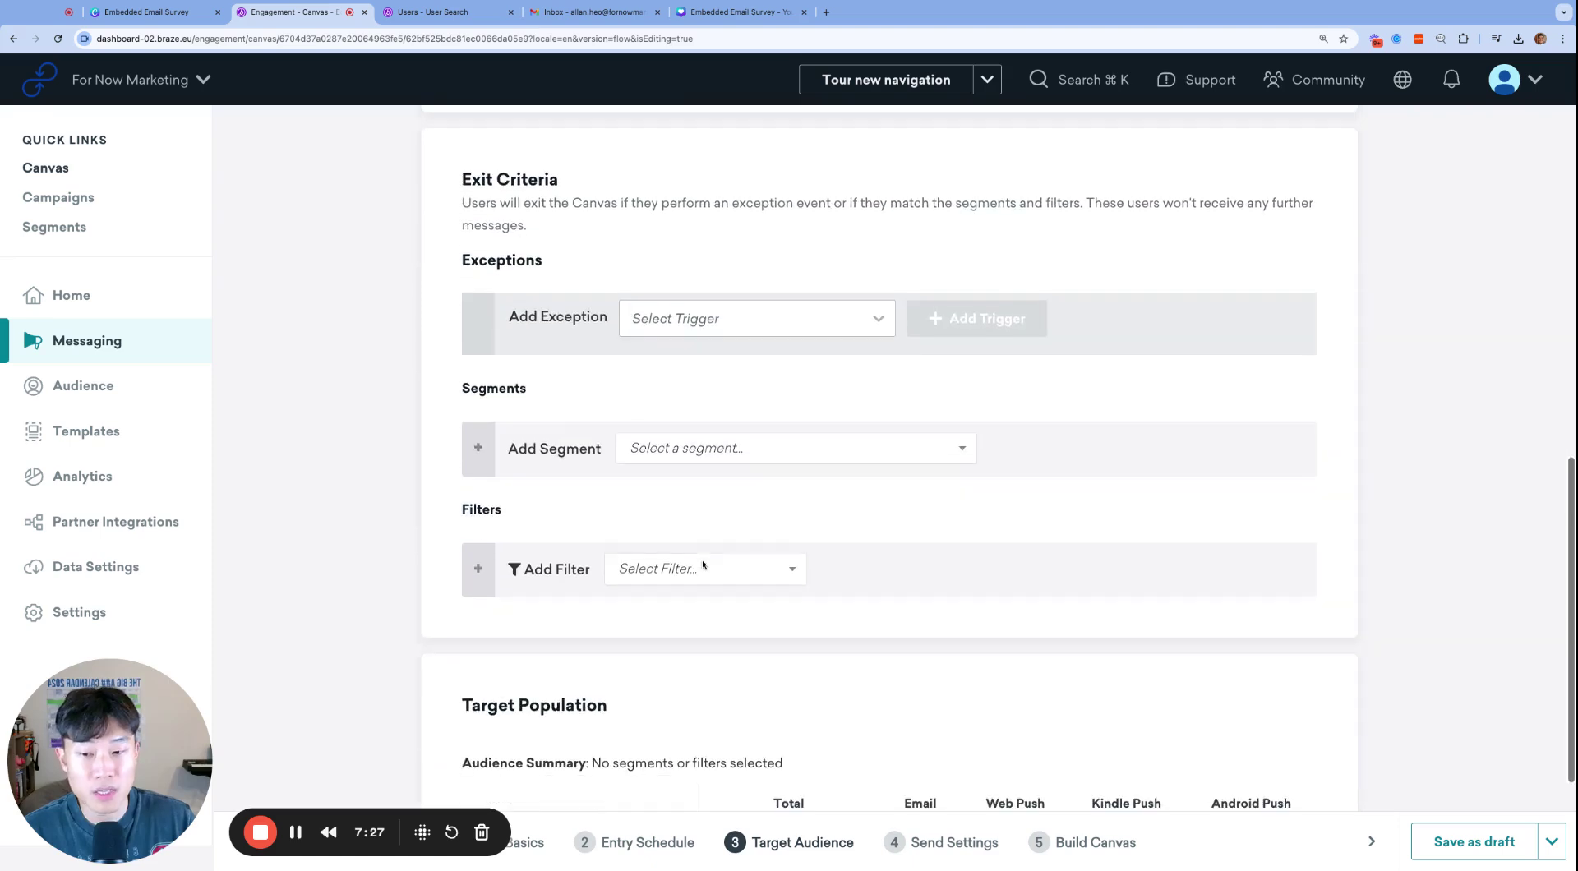
pyautogui.scroll(-3, 702, 565)
pyautogui.scroll(7, 698, 551)
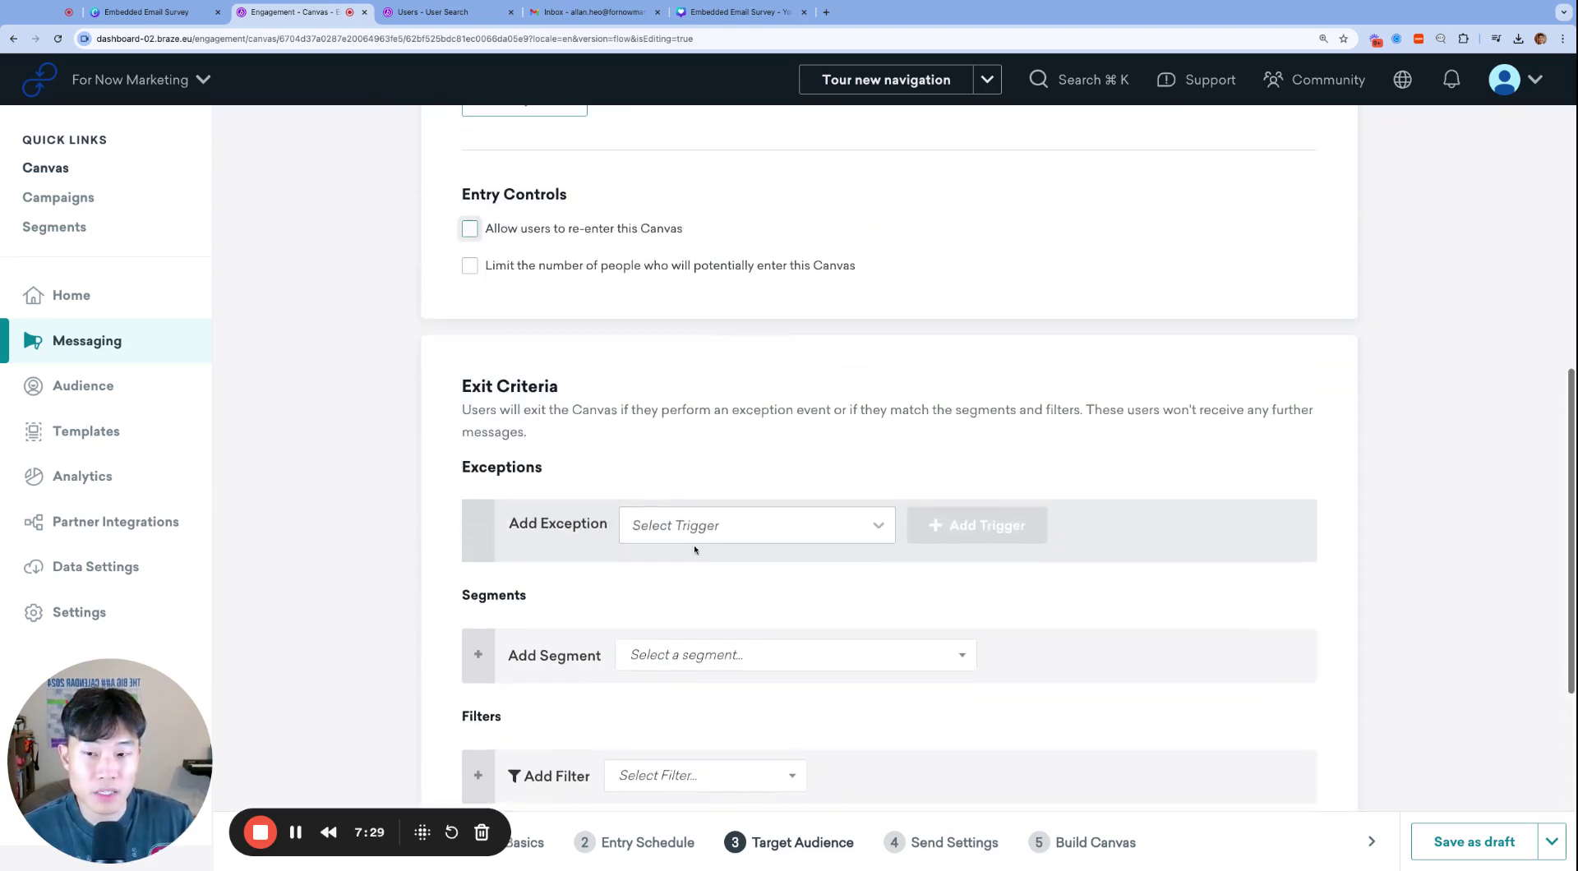
pyautogui.scroll(1, 599, 411)
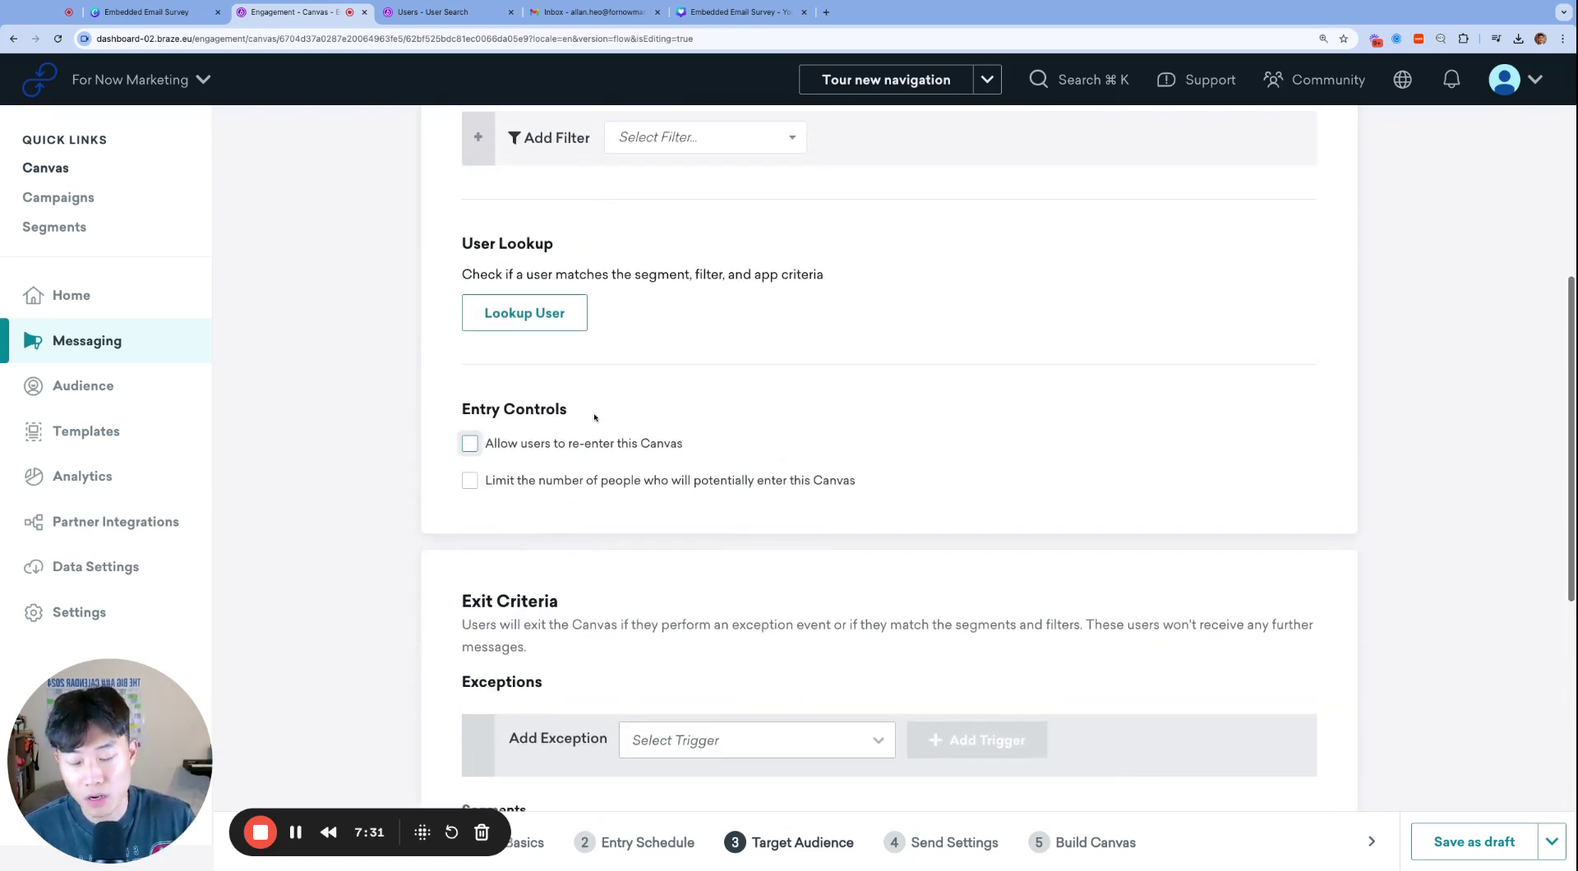
pyautogui.scroll(4, 624, 427)
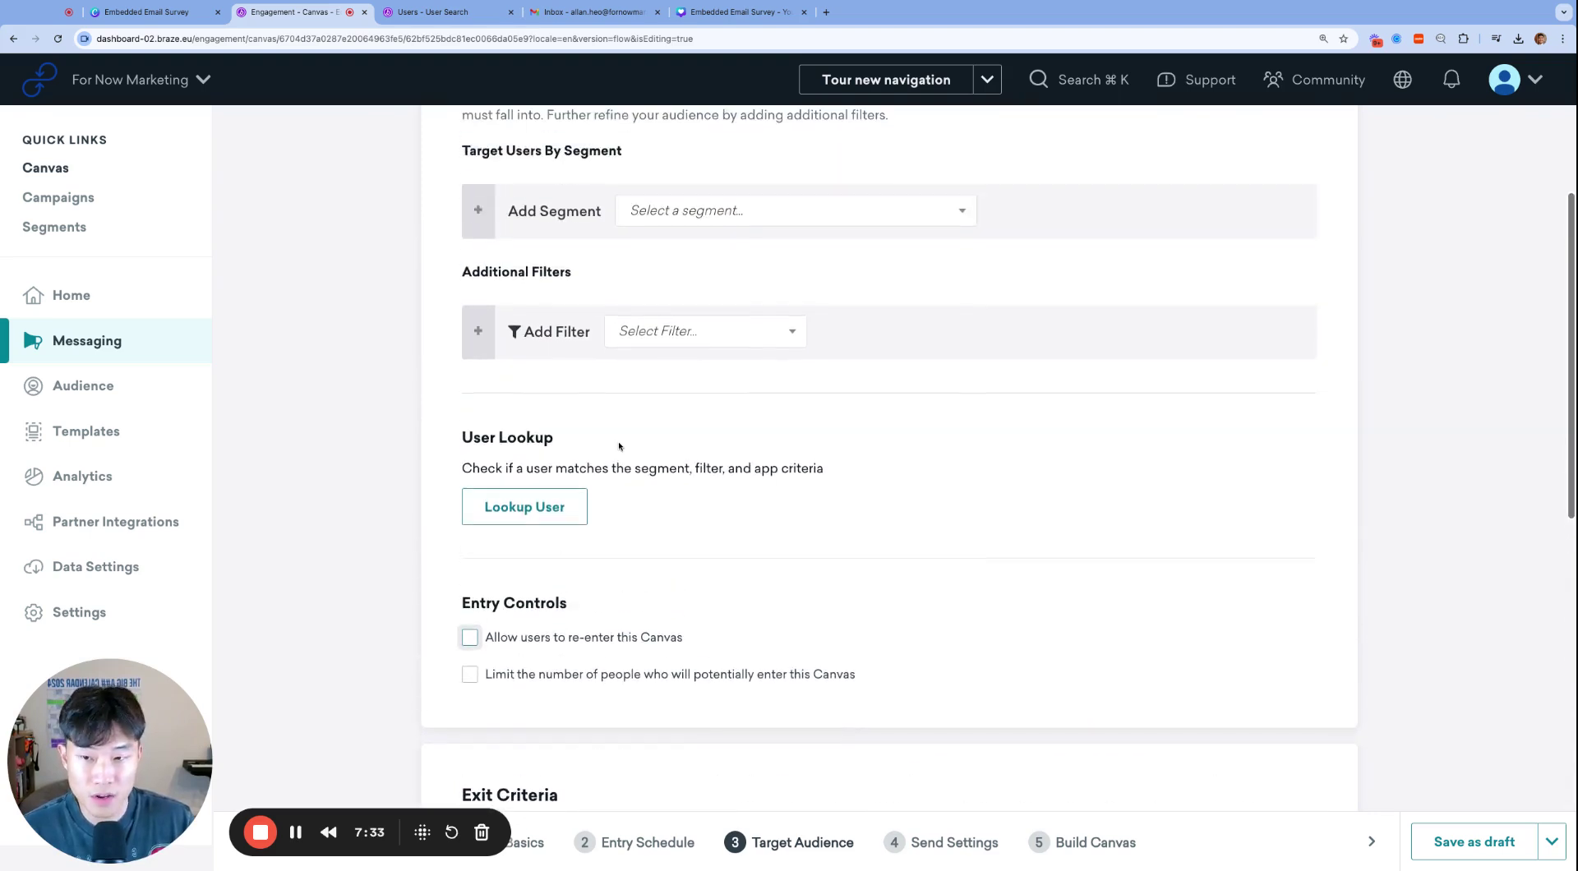
pyautogui.scroll(2, 619, 447)
pyautogui.scroll(-4, 592, 510)
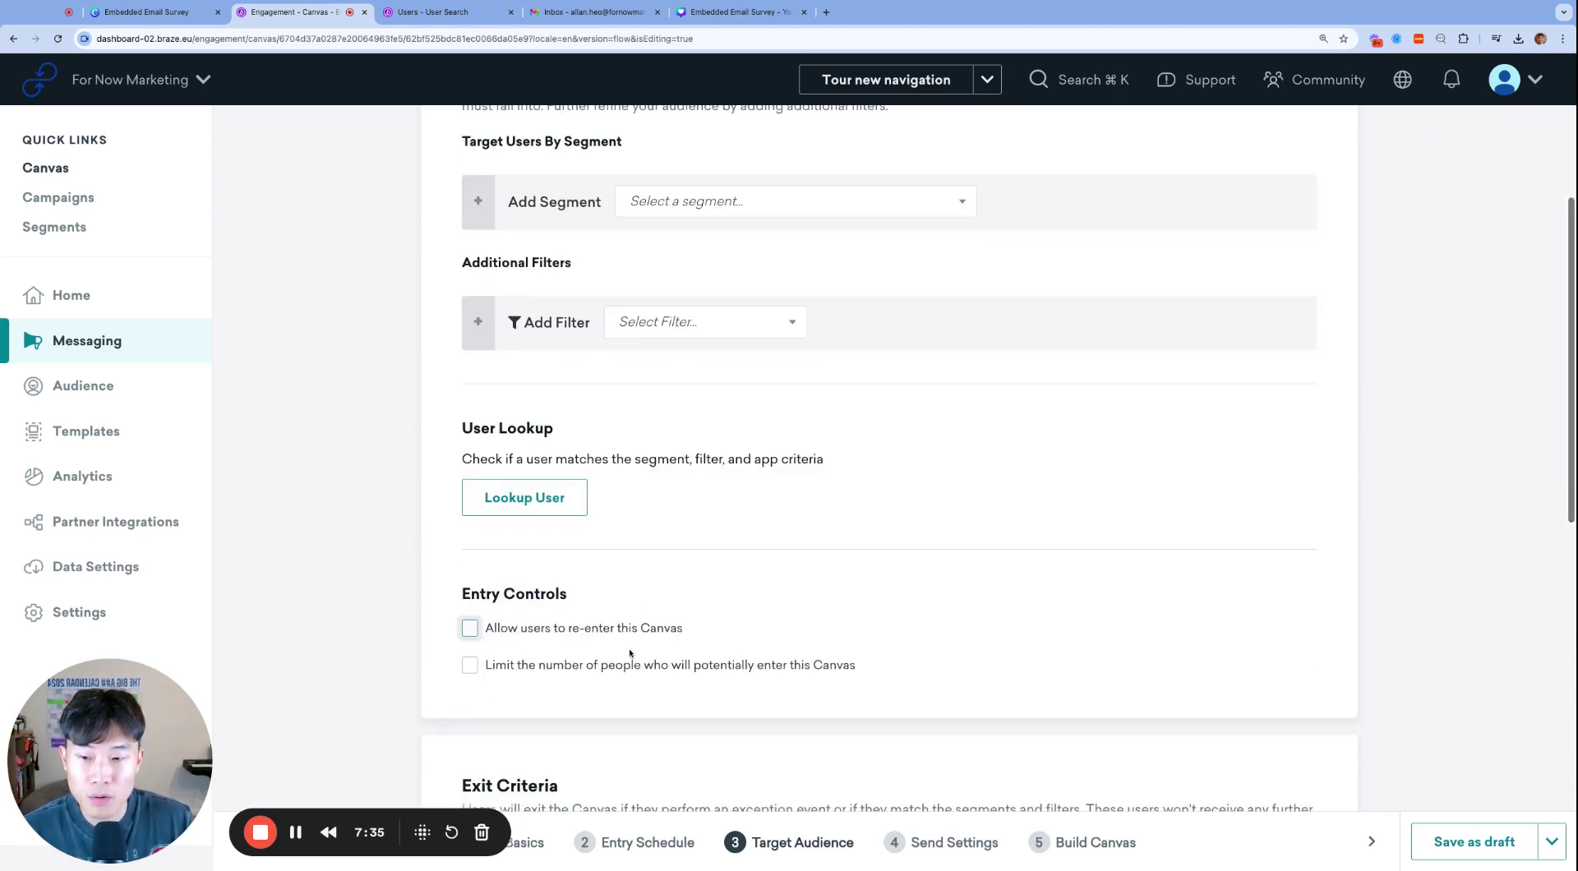
# Step: Add an External User ID equals filter set to the test user's ID
pyautogui.click(691, 352)
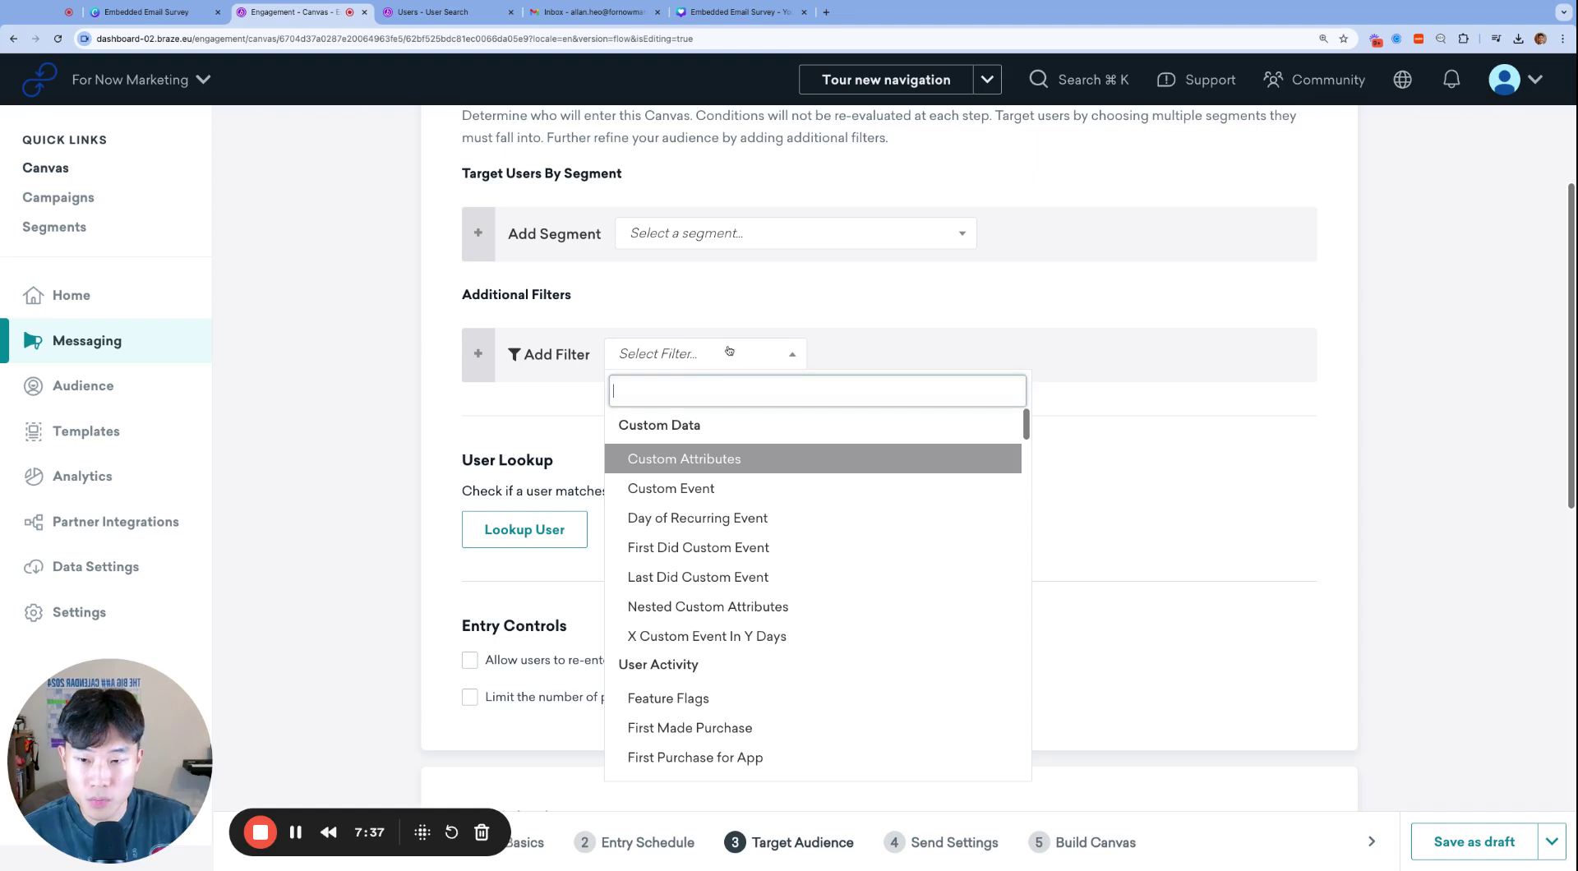
pyautogui.write('exter')
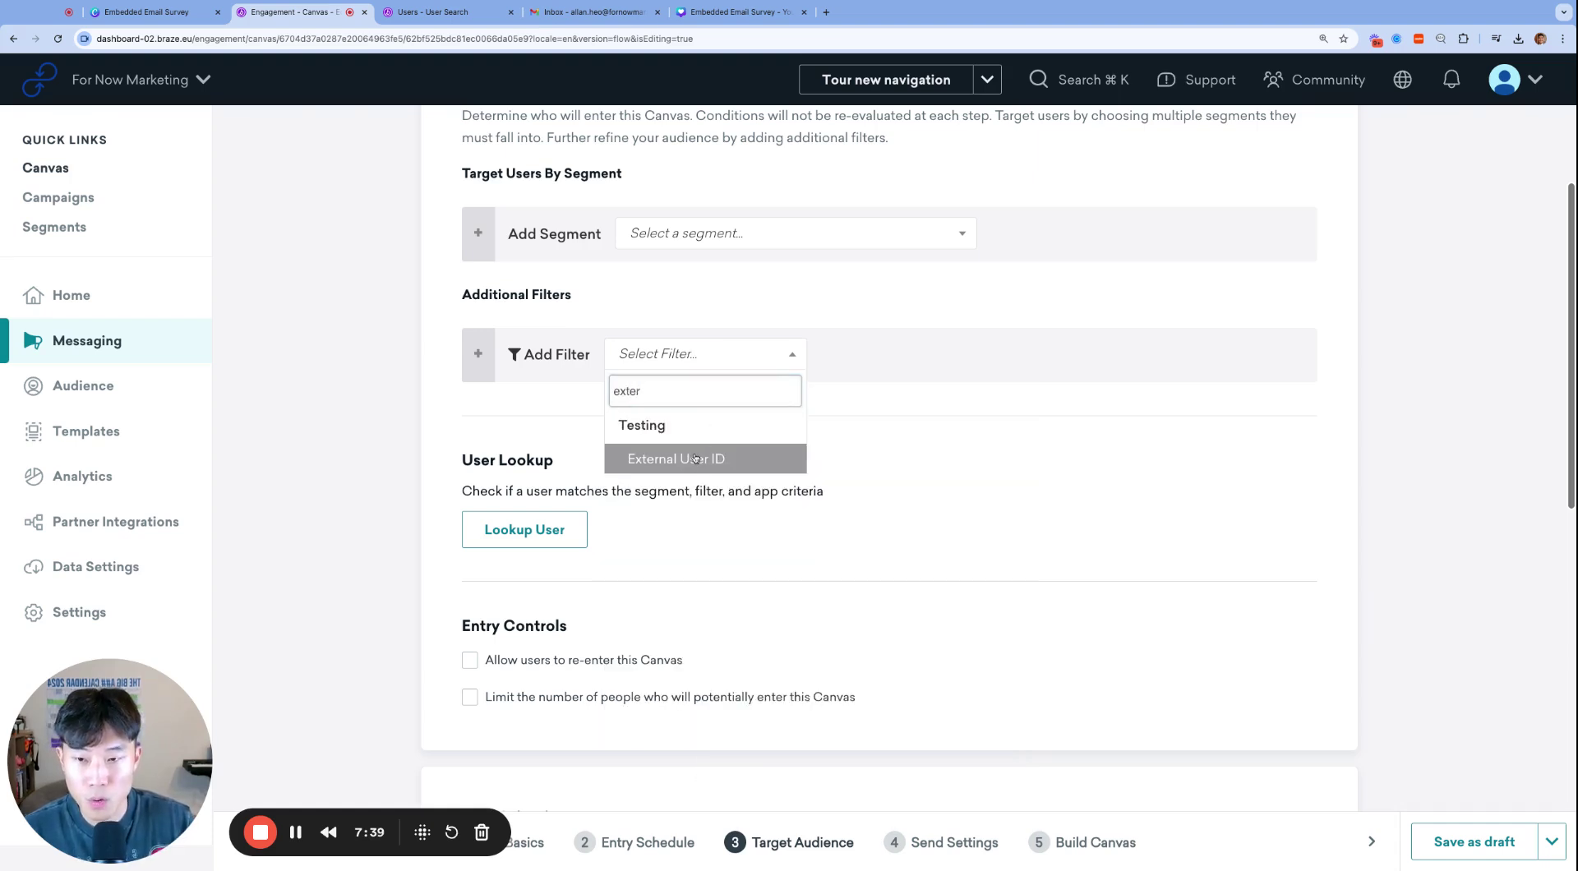
pyautogui.press('Return')
pyautogui.click(853, 354)
pyautogui.write('all')
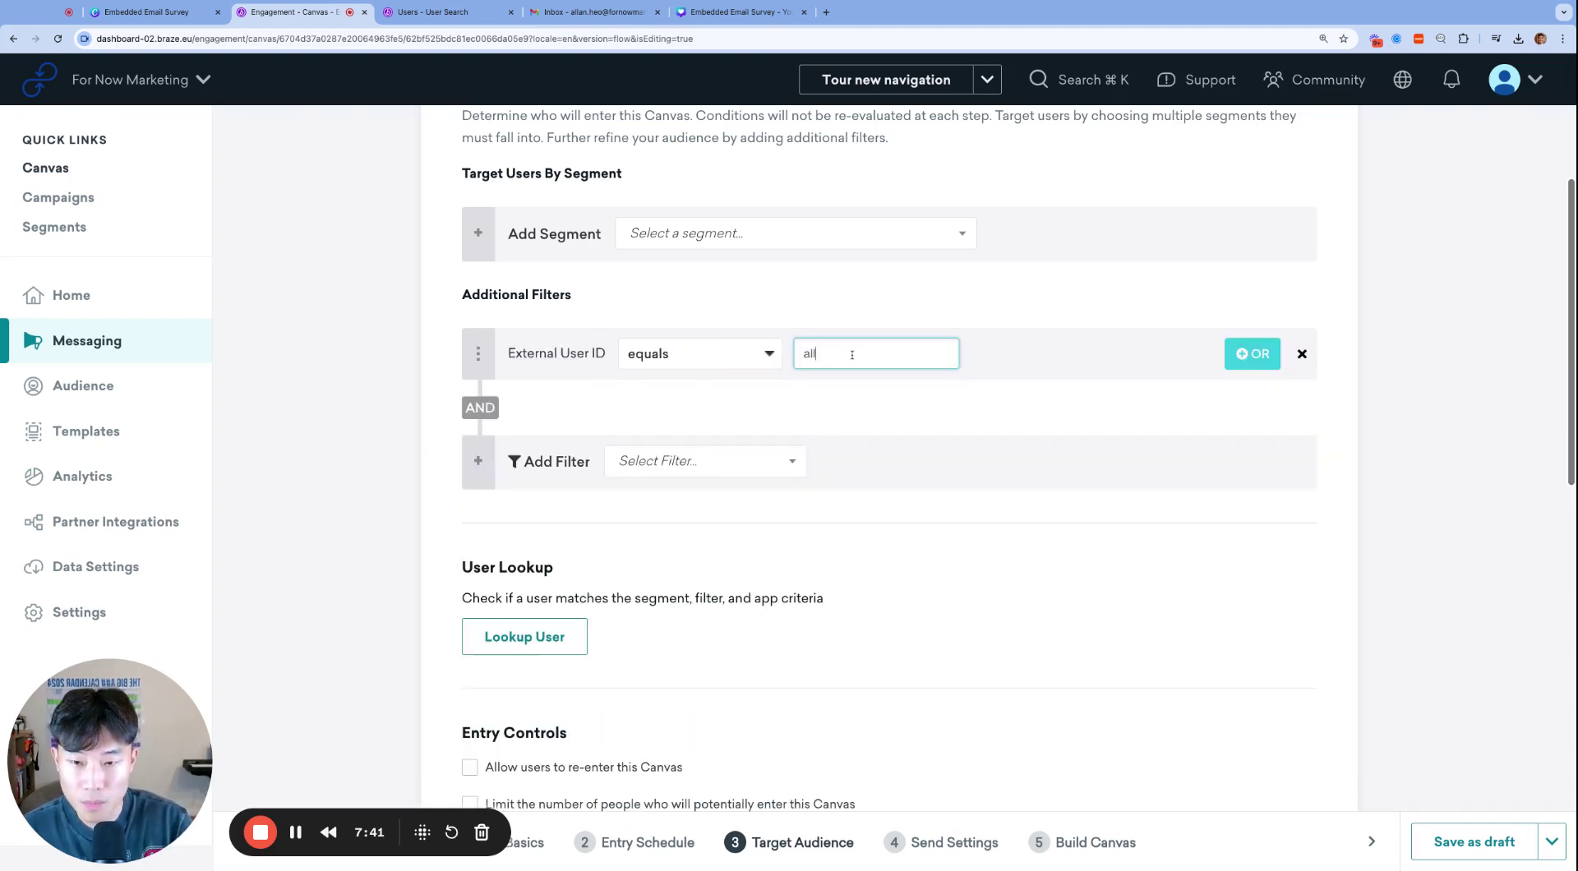
pyautogui.write('an123')
pyautogui.scroll(1, 820, 357)
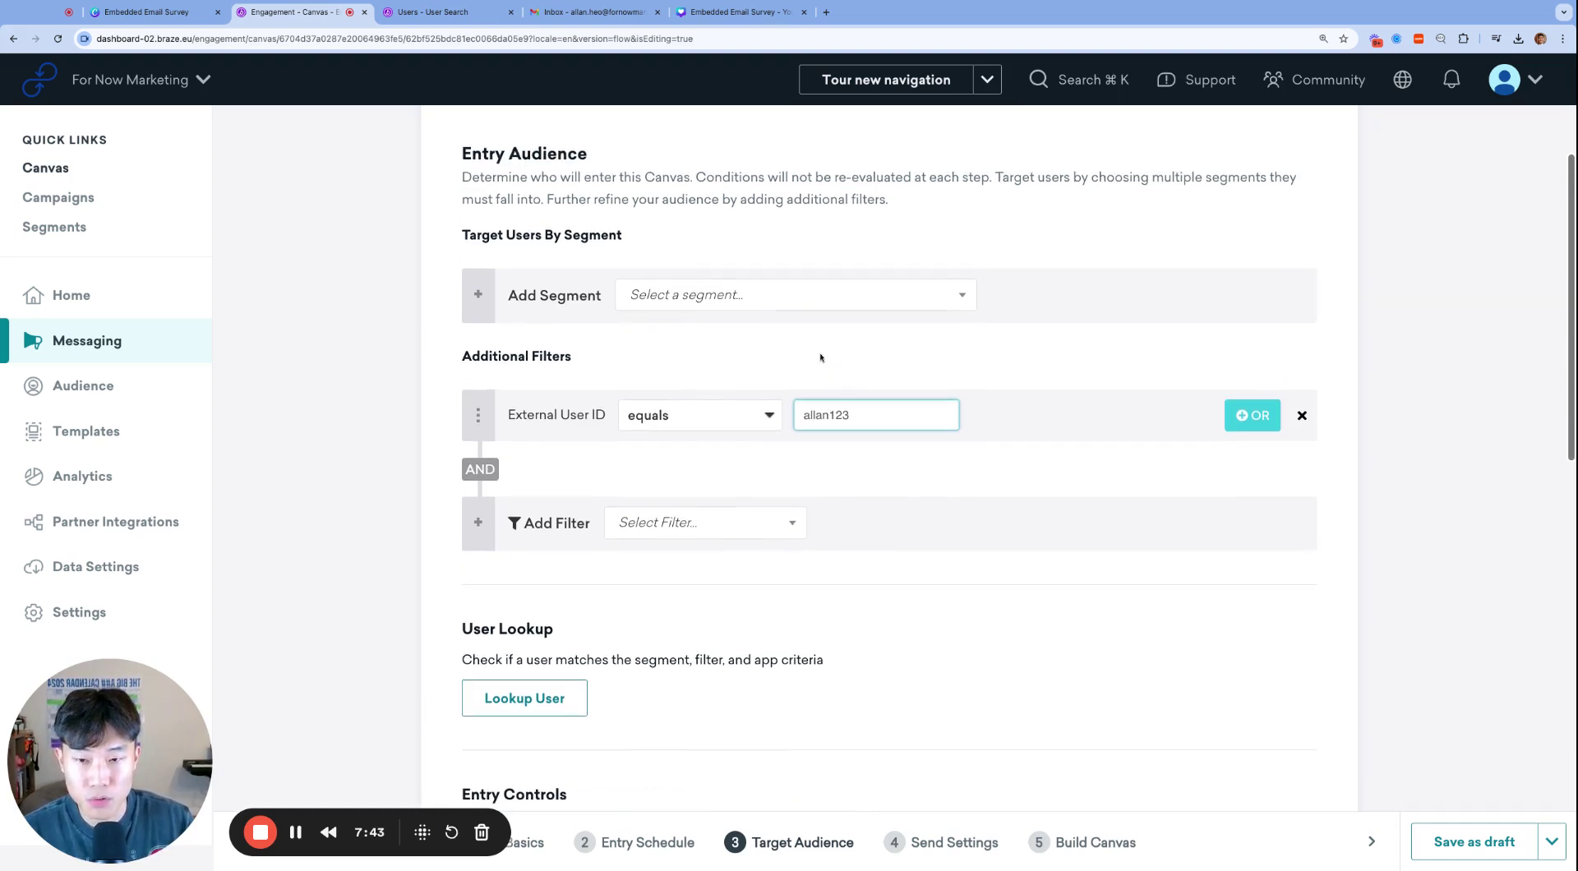
pyautogui.click(814, 390)
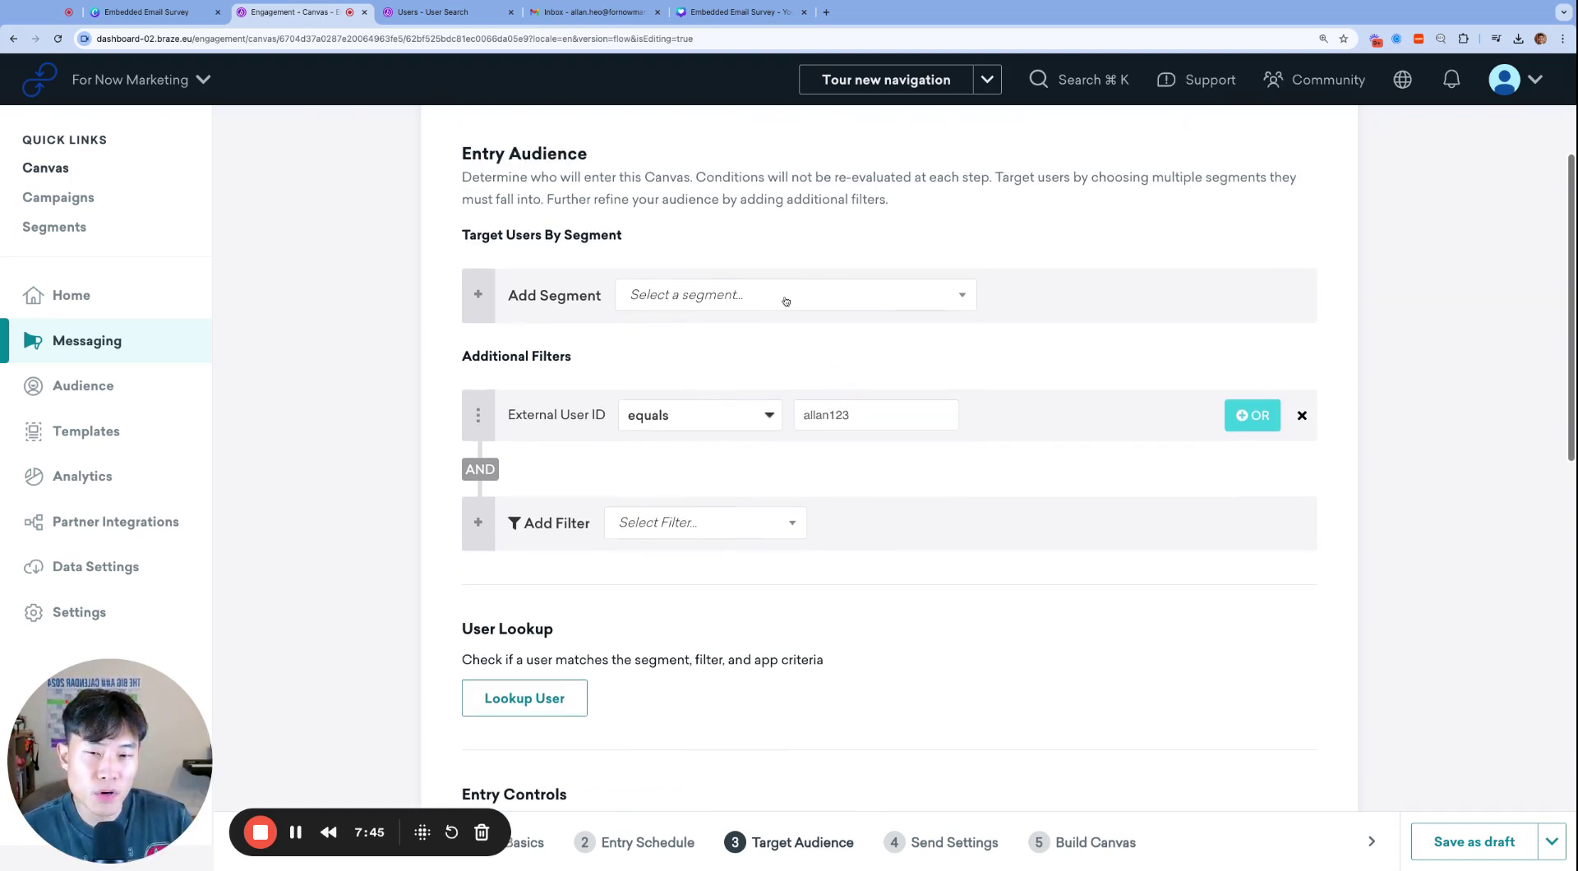
pyautogui.scroll(1, 850, 453)
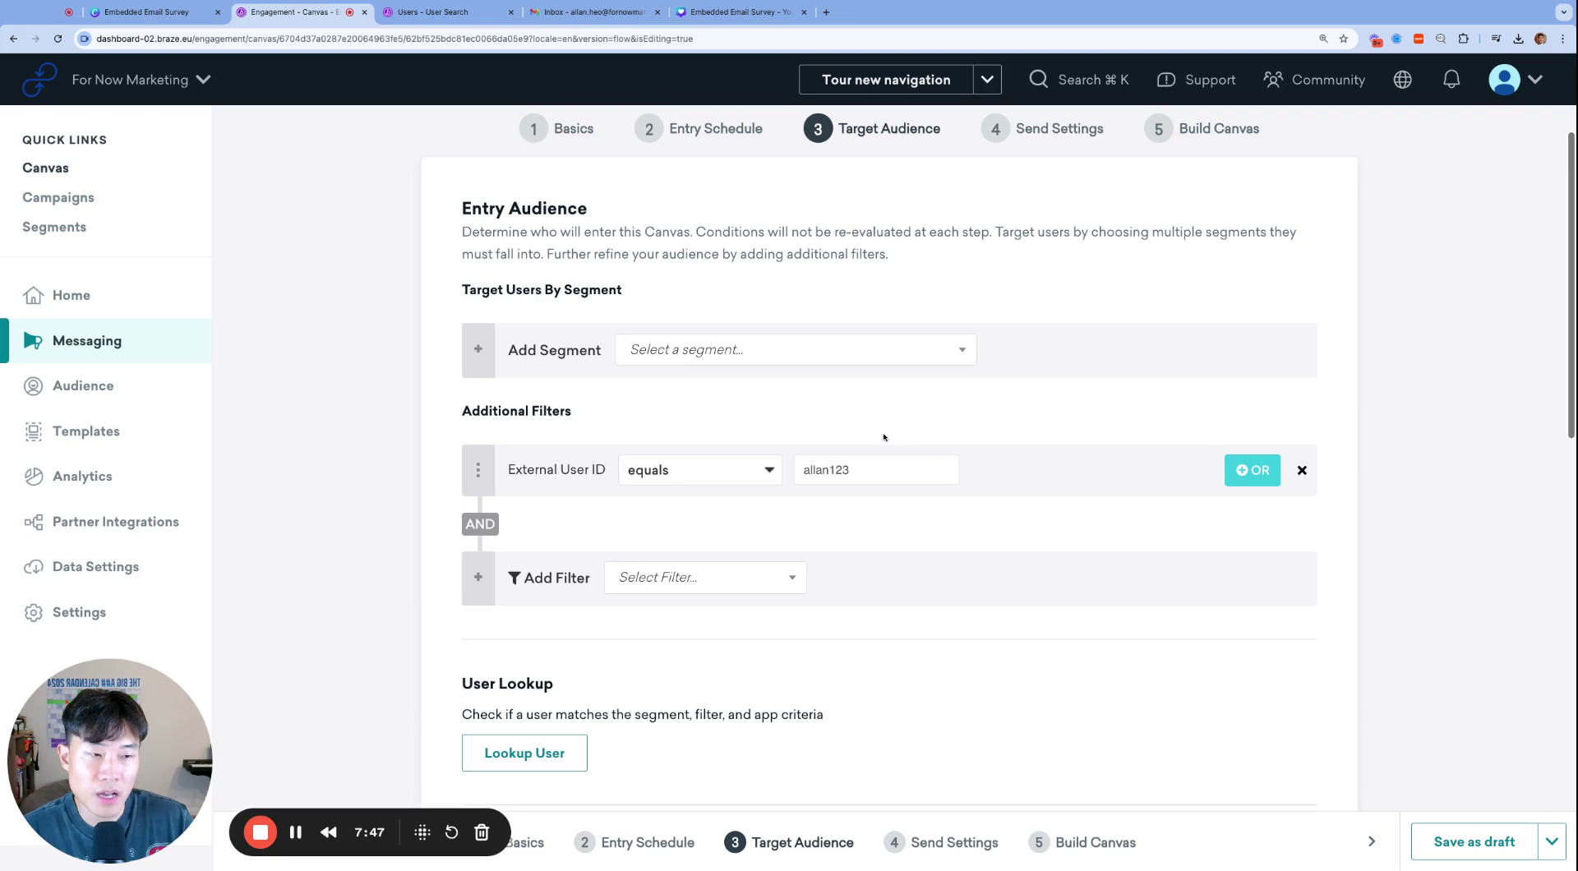
pyautogui.scroll(1, 871, 411)
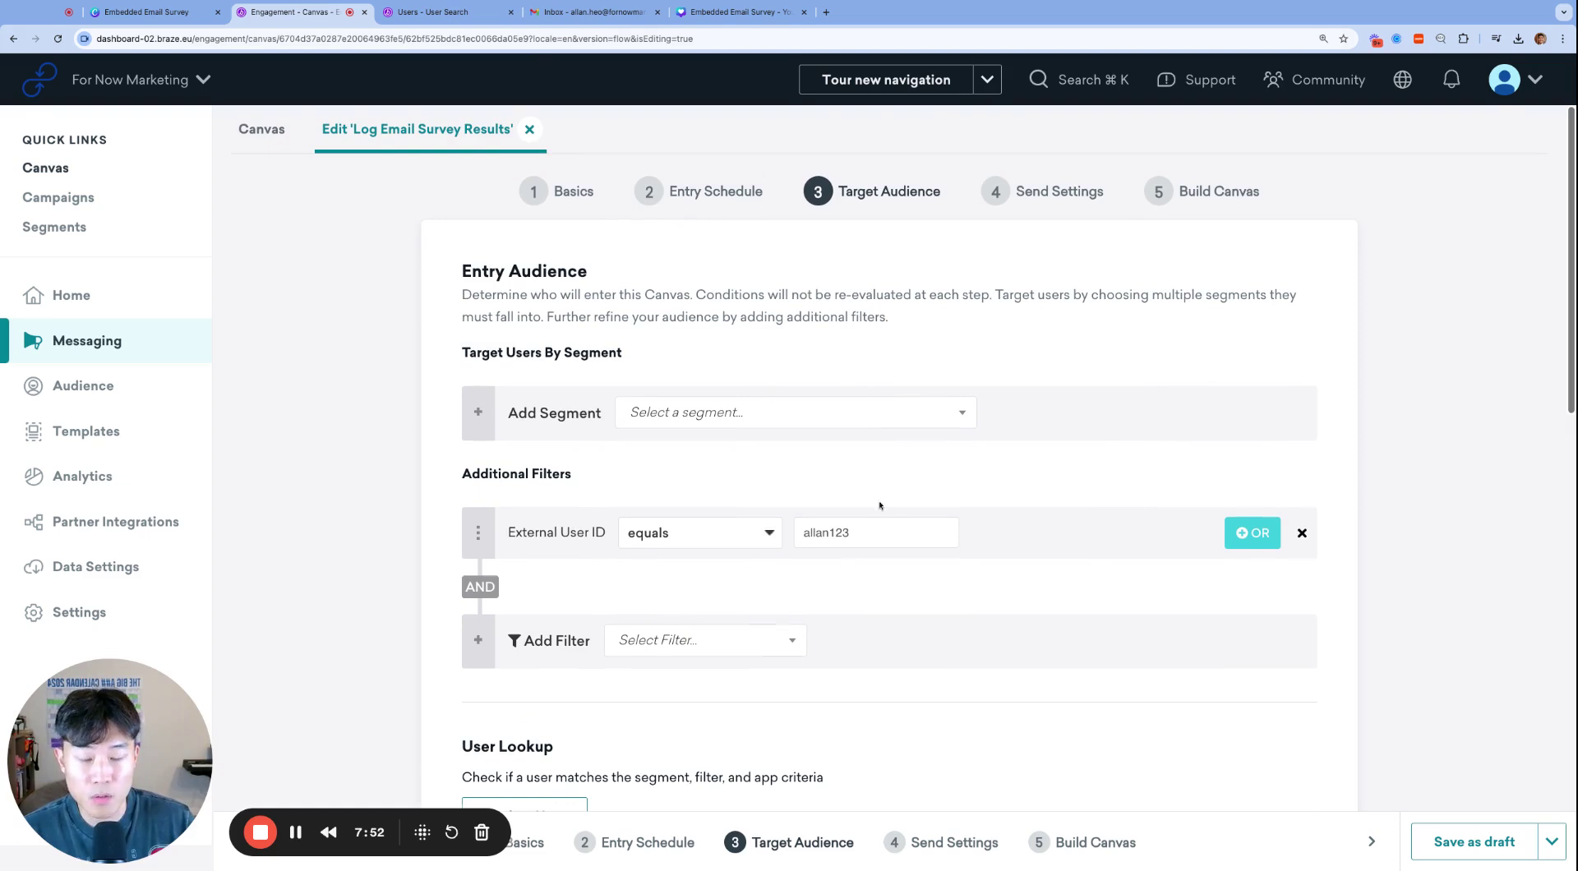
pyautogui.scroll(-1, 949, 448)
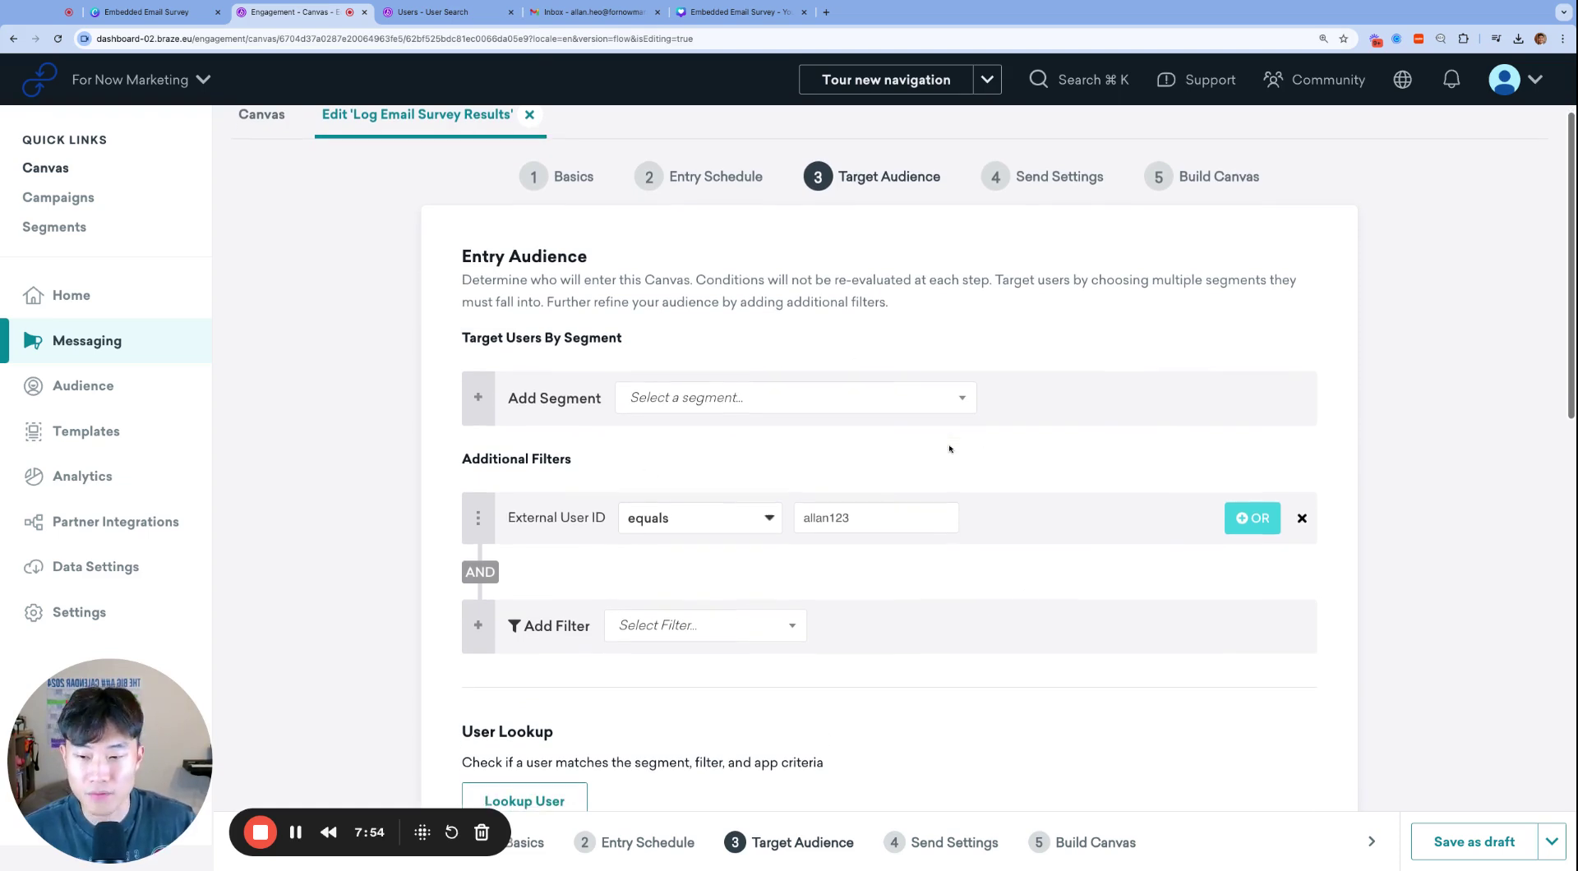
# Step: Insert an Audience Paths split directly below Variant 1 in the Canvas flow
pyautogui.click(1071, 175)
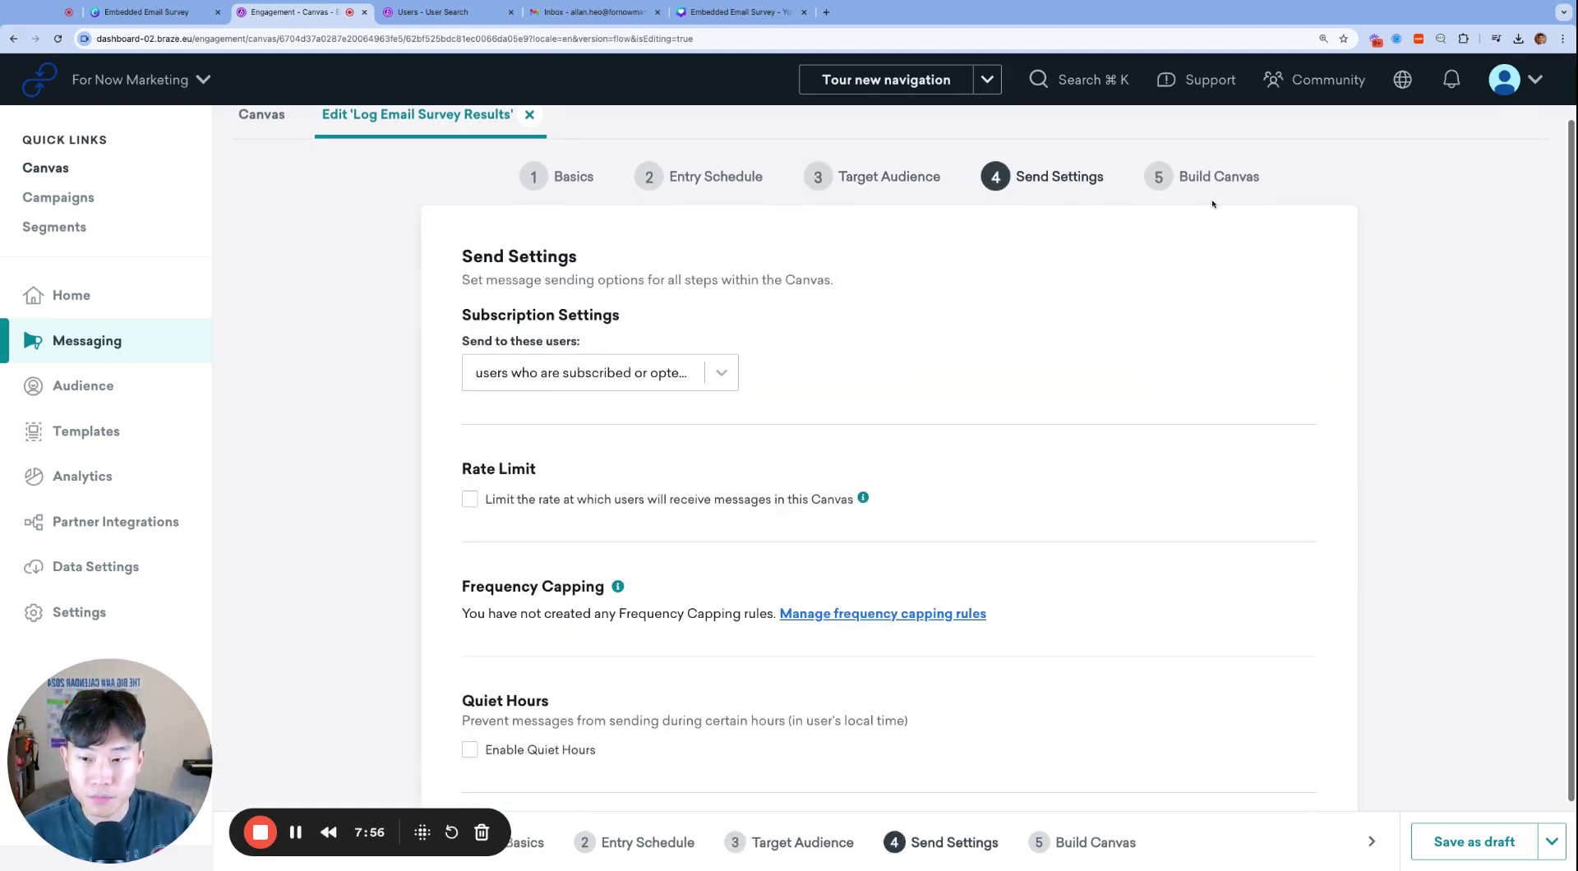
pyautogui.click(1192, 176)
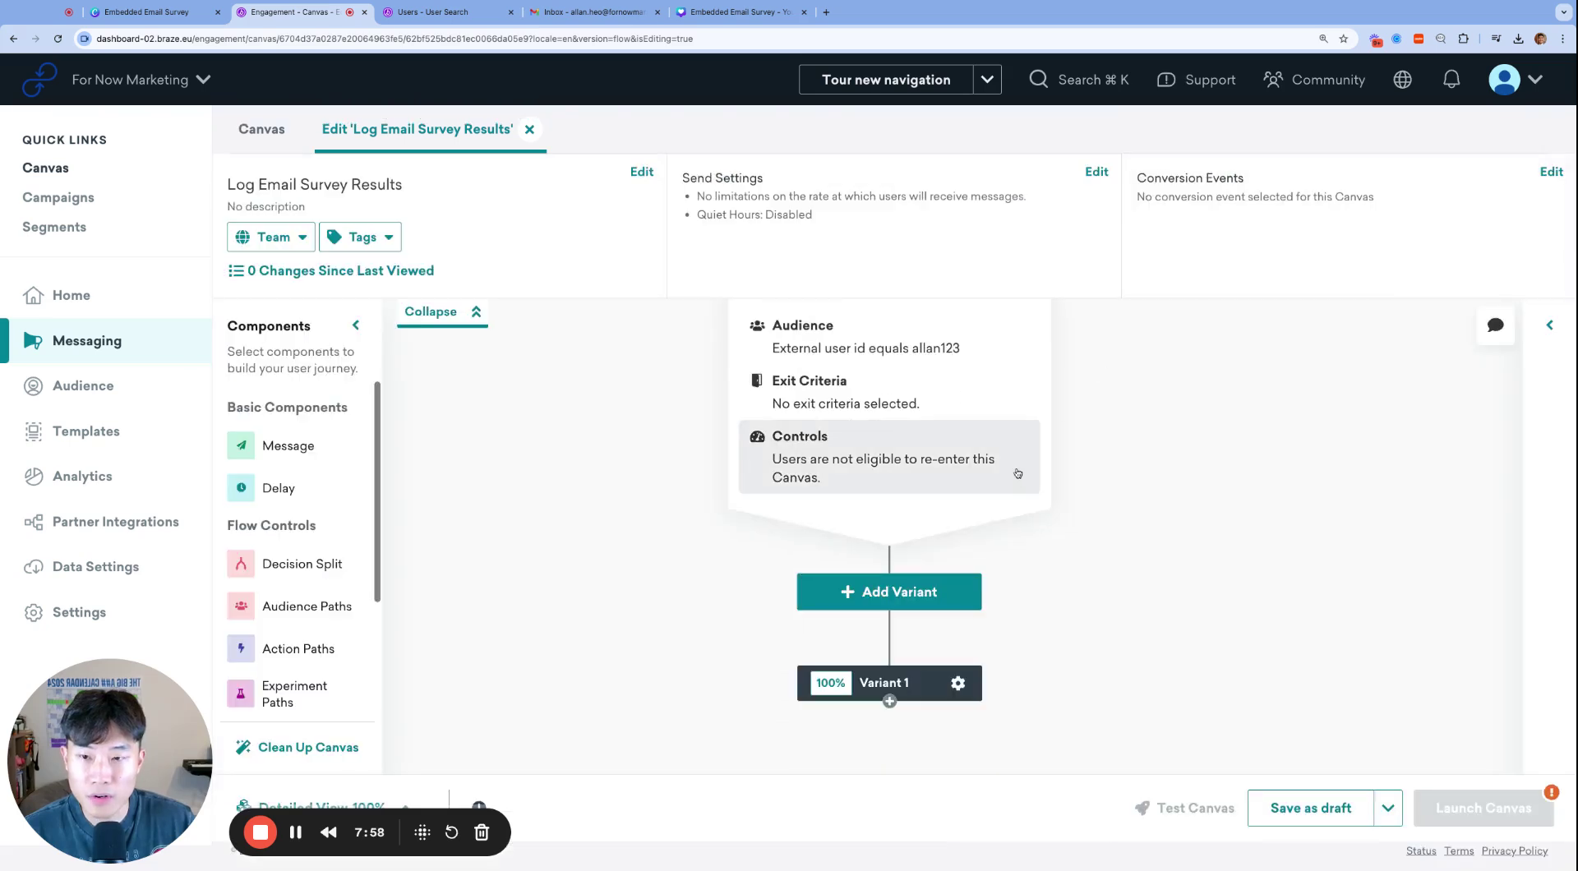
pyautogui.click(474, 313)
pyautogui.click(355, 181)
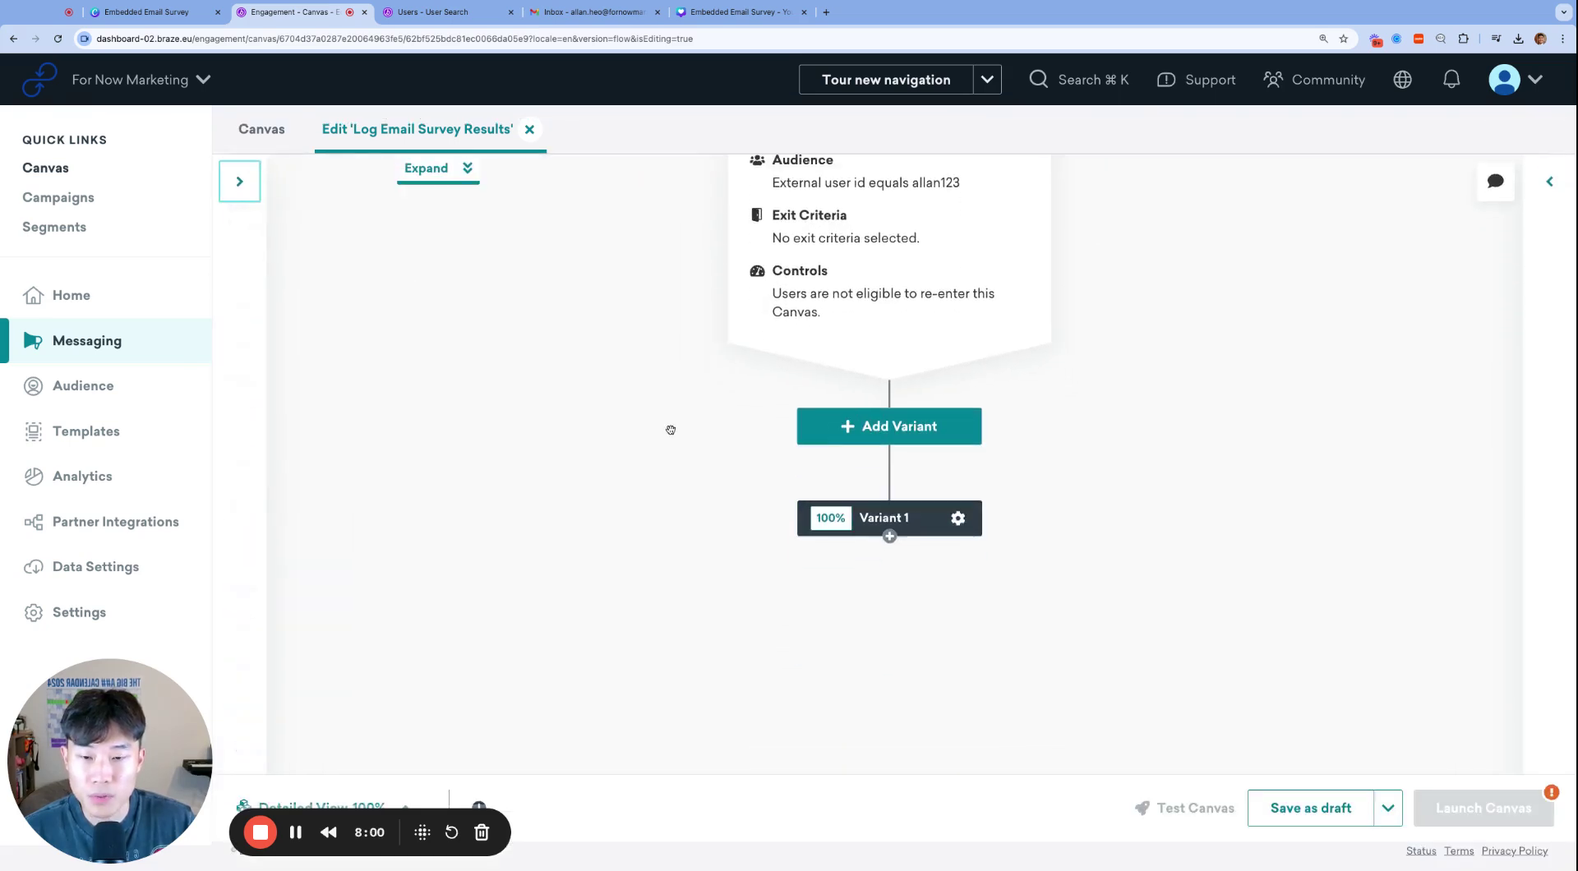
pyautogui.moveTo(888, 397); pyautogui.dragTo(822, 518)
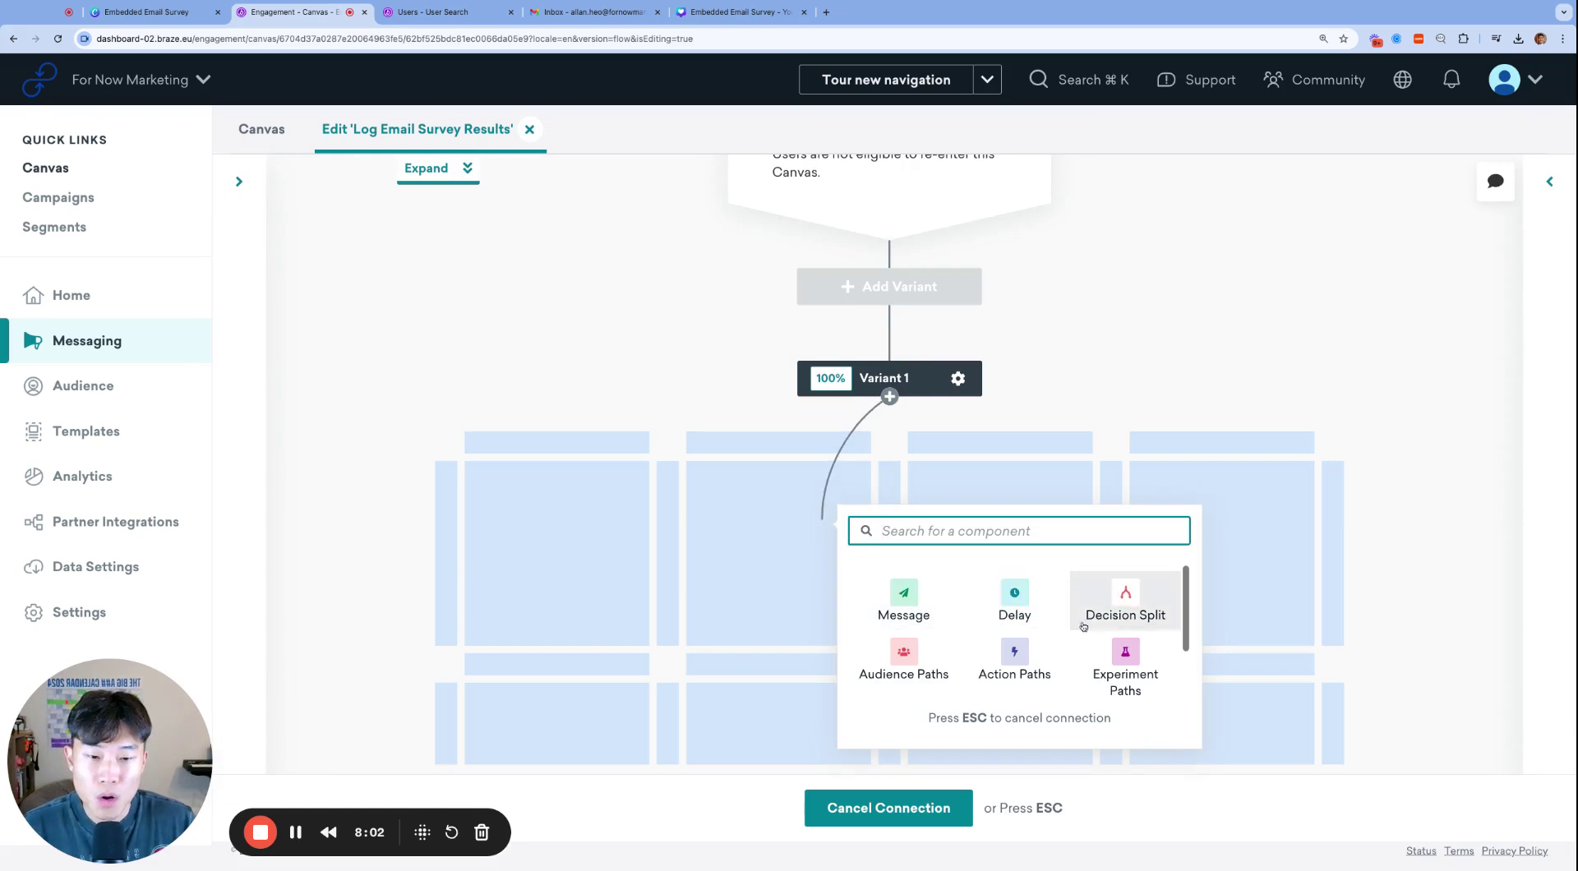
pyautogui.click(898, 656)
# Step: Give Group 1 a Clicked Alias in Campaign filter: Customer Satisfaction Survey, alias 'horrible'
pyautogui.click(852, 397)
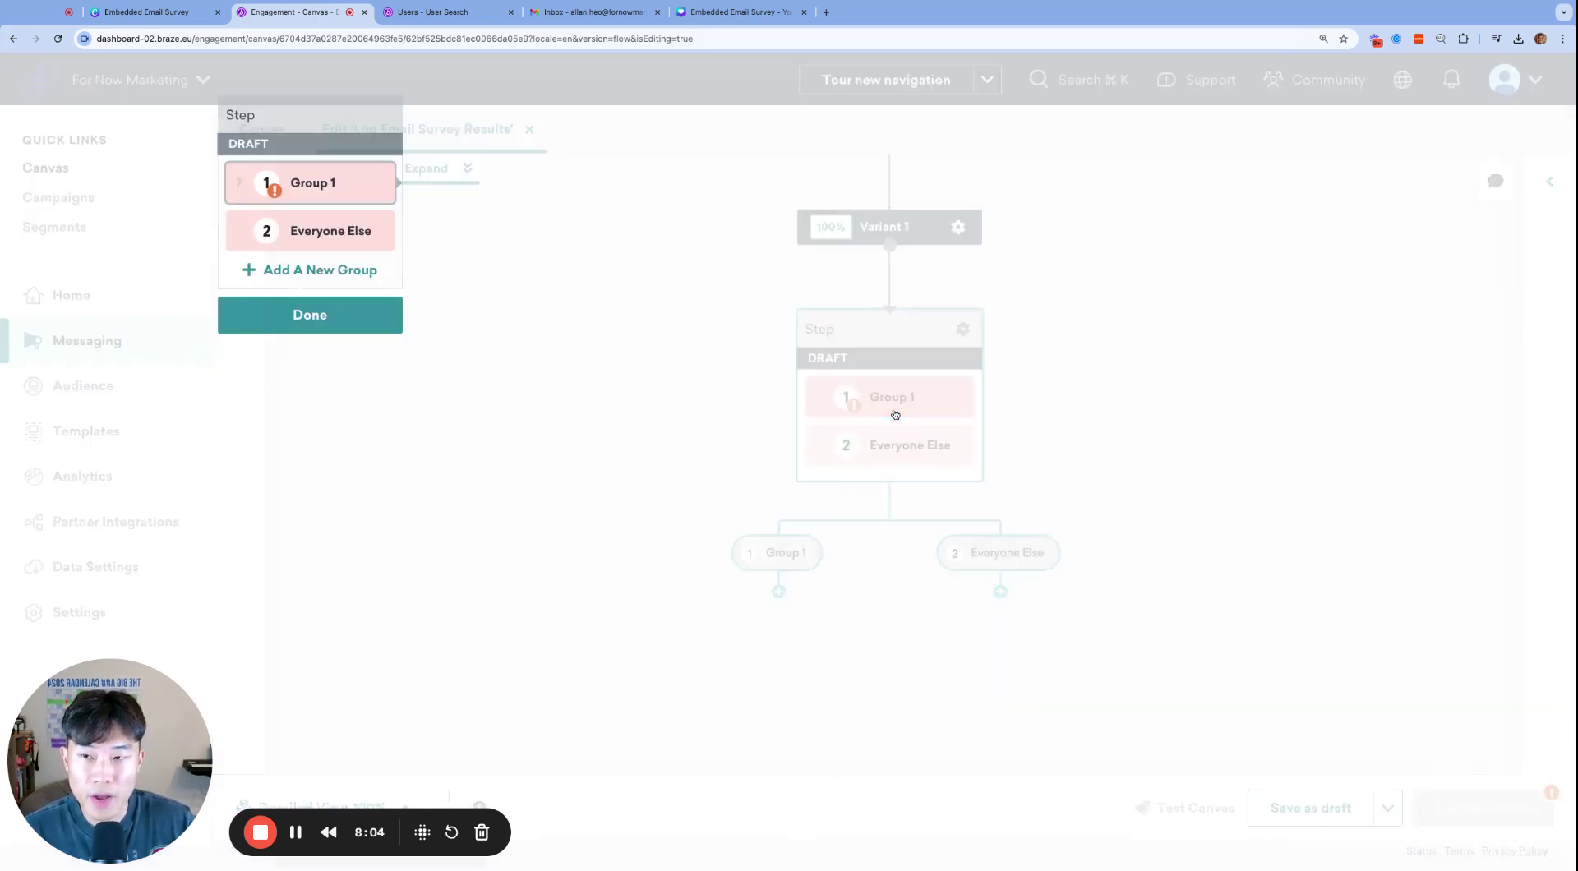
pyautogui.click(490, 211)
pyautogui.press('super+a')
pyautogui.write('horrible')
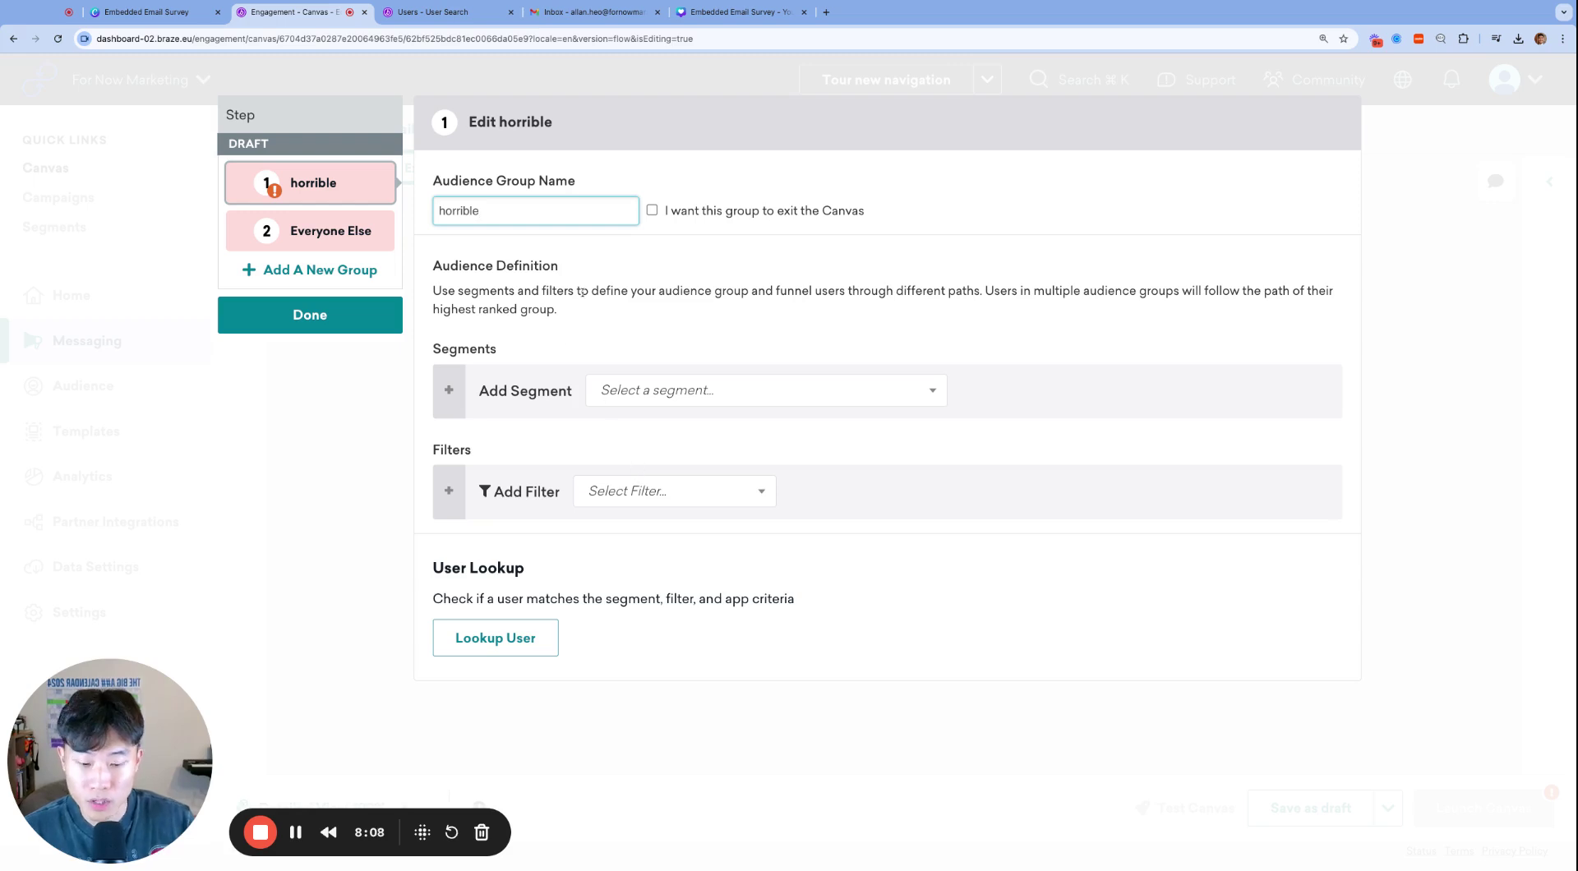
pyautogui.press('super+a')
pyautogui.press('BackSpace')
pyautogui.click(689, 497)
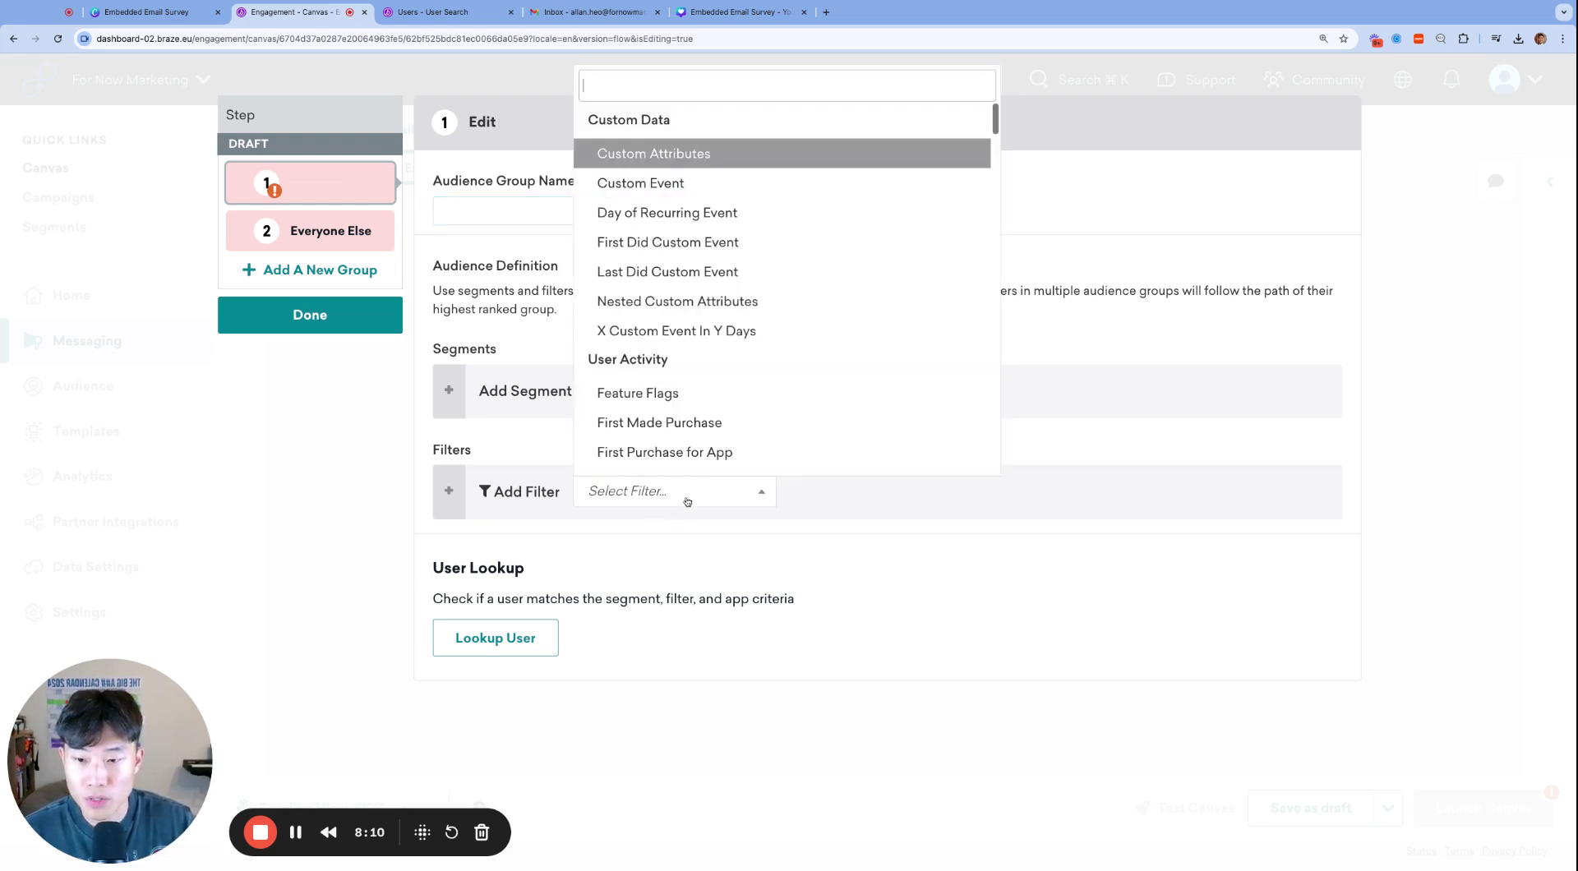
pyautogui.write('alias')
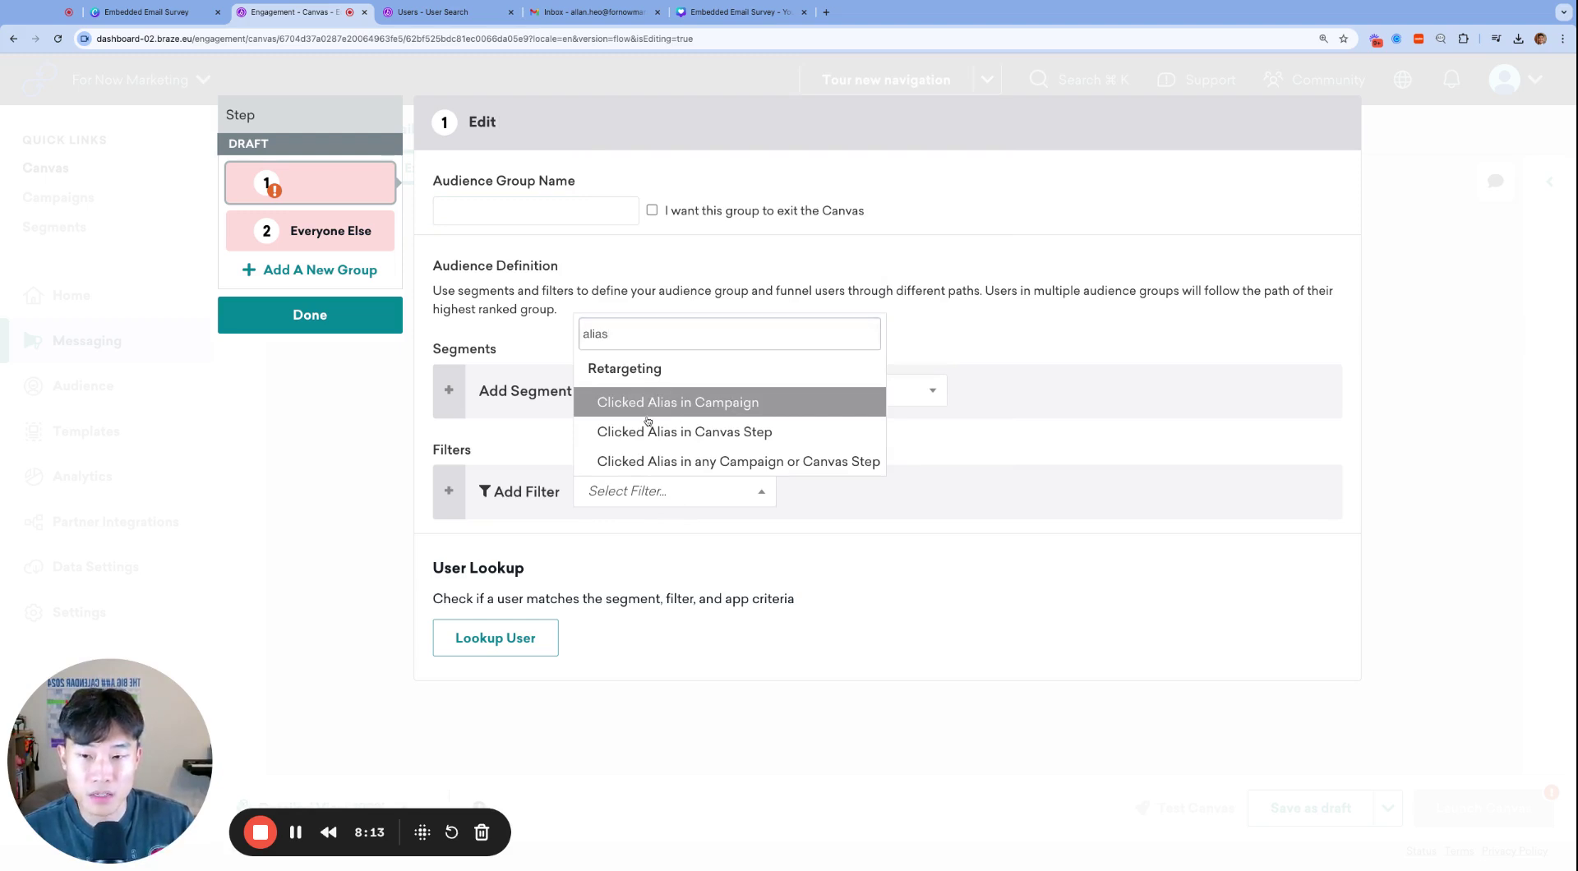
pyautogui.click(646, 413)
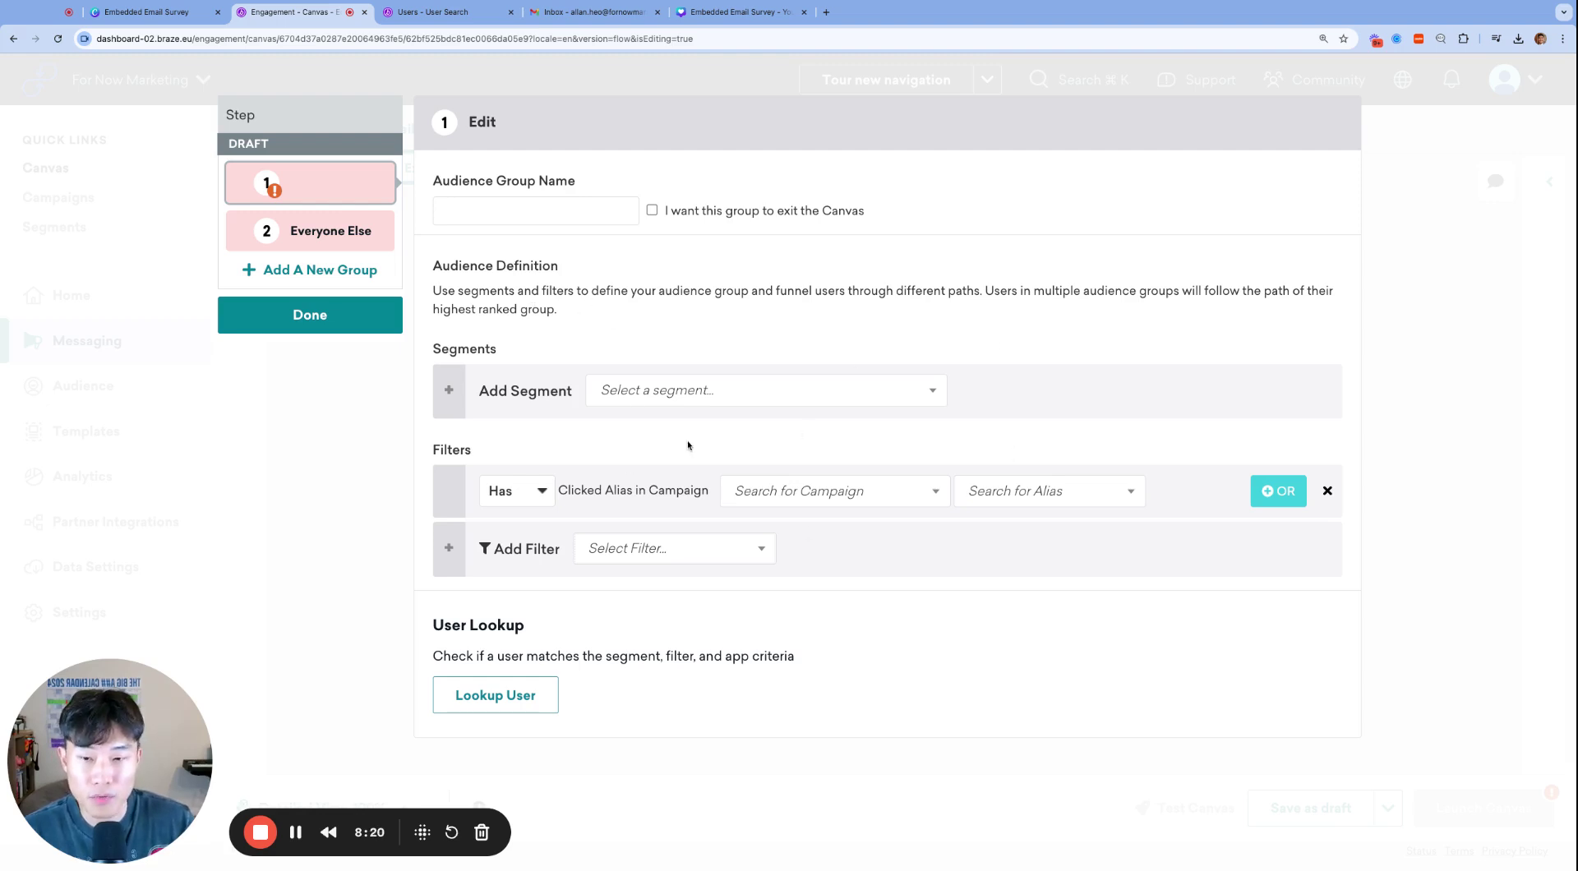
pyautogui.click(812, 489)
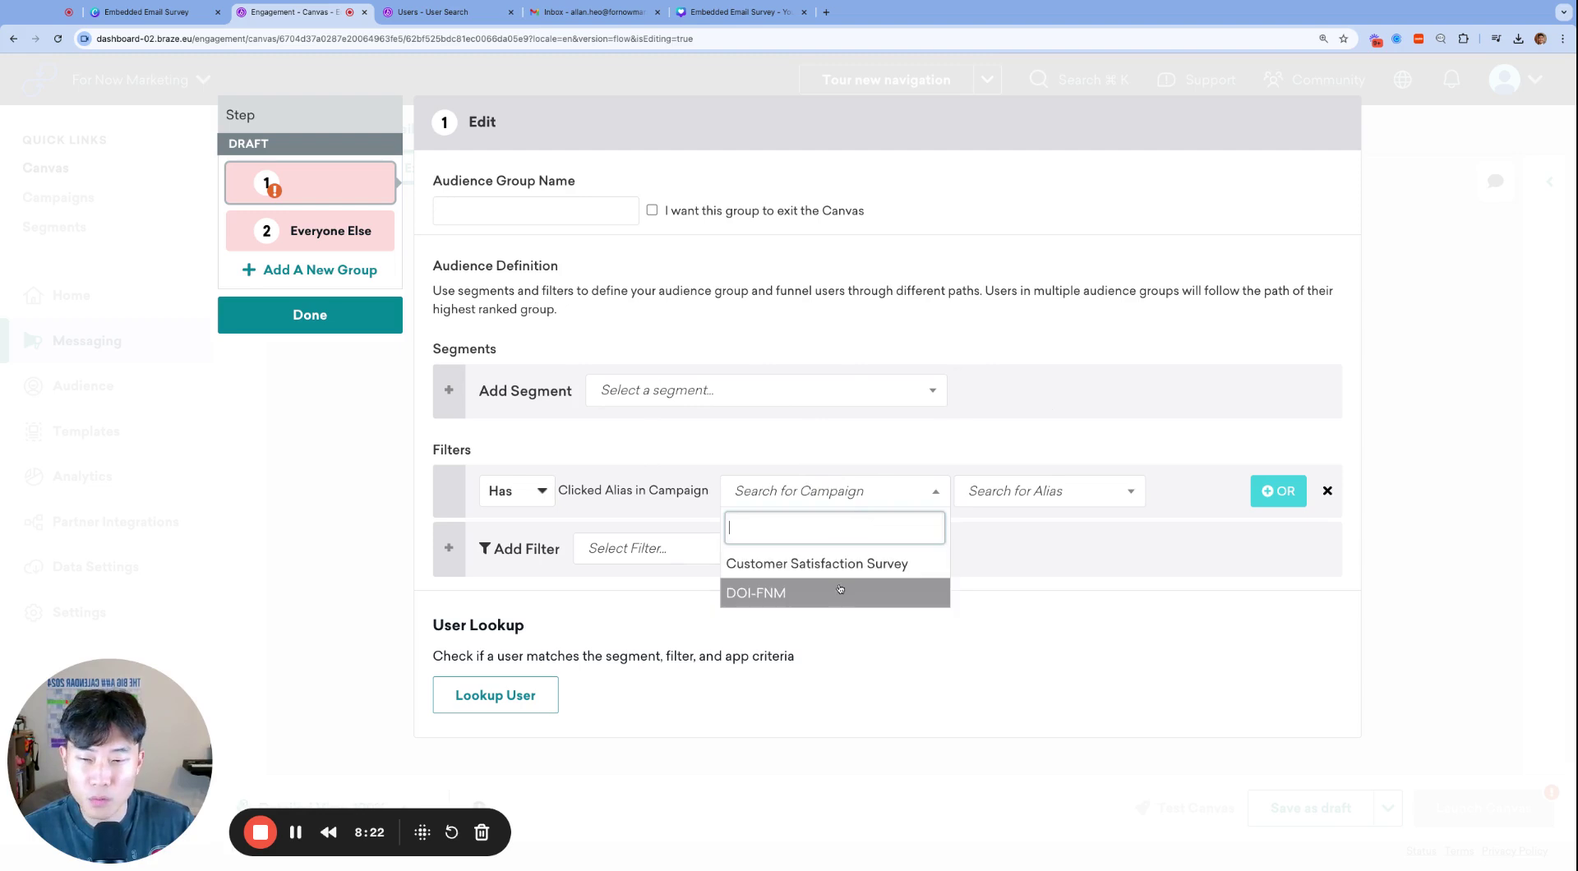
pyautogui.click(848, 574)
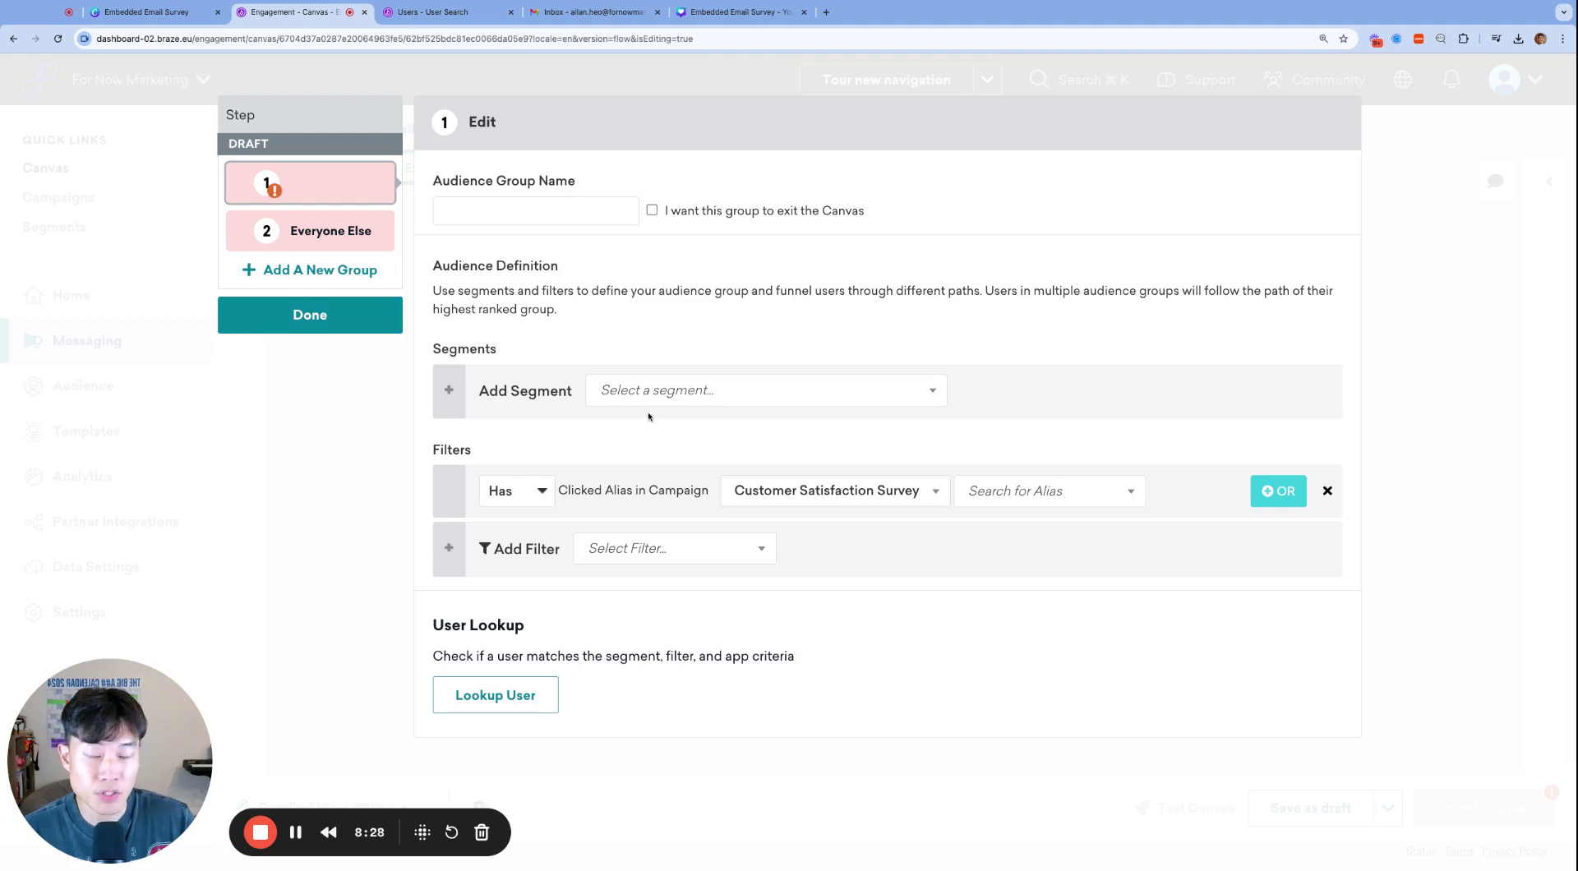
pyautogui.click(1042, 491)
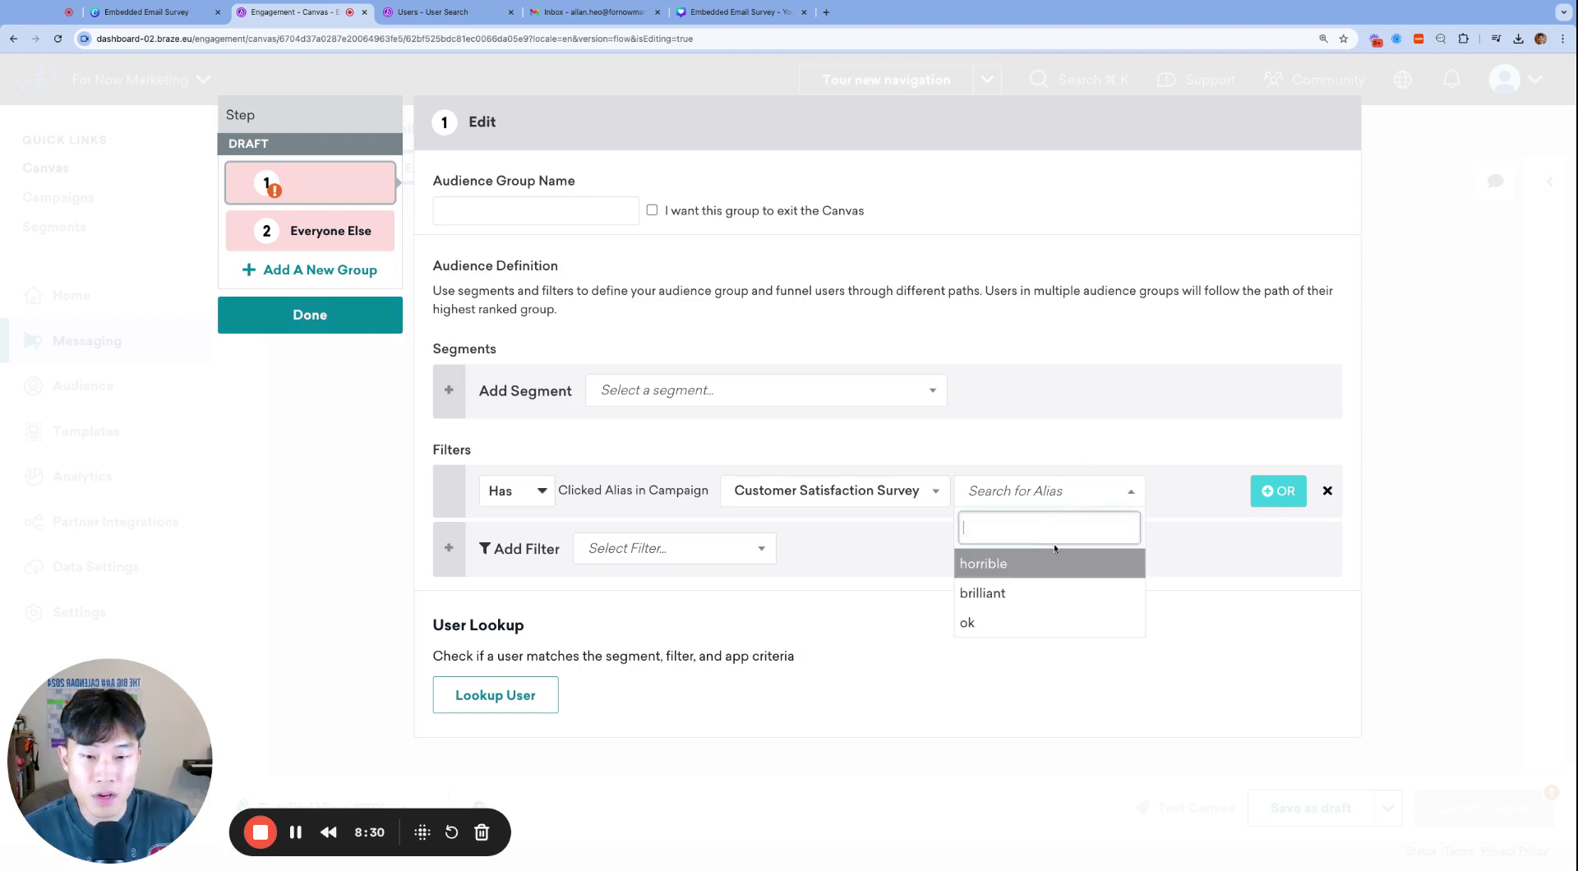
pyautogui.click(1060, 565)
# Step: Rename Group 1 to 'horrible'
pyautogui.click(564, 216)
pyautogui.write('horrible')
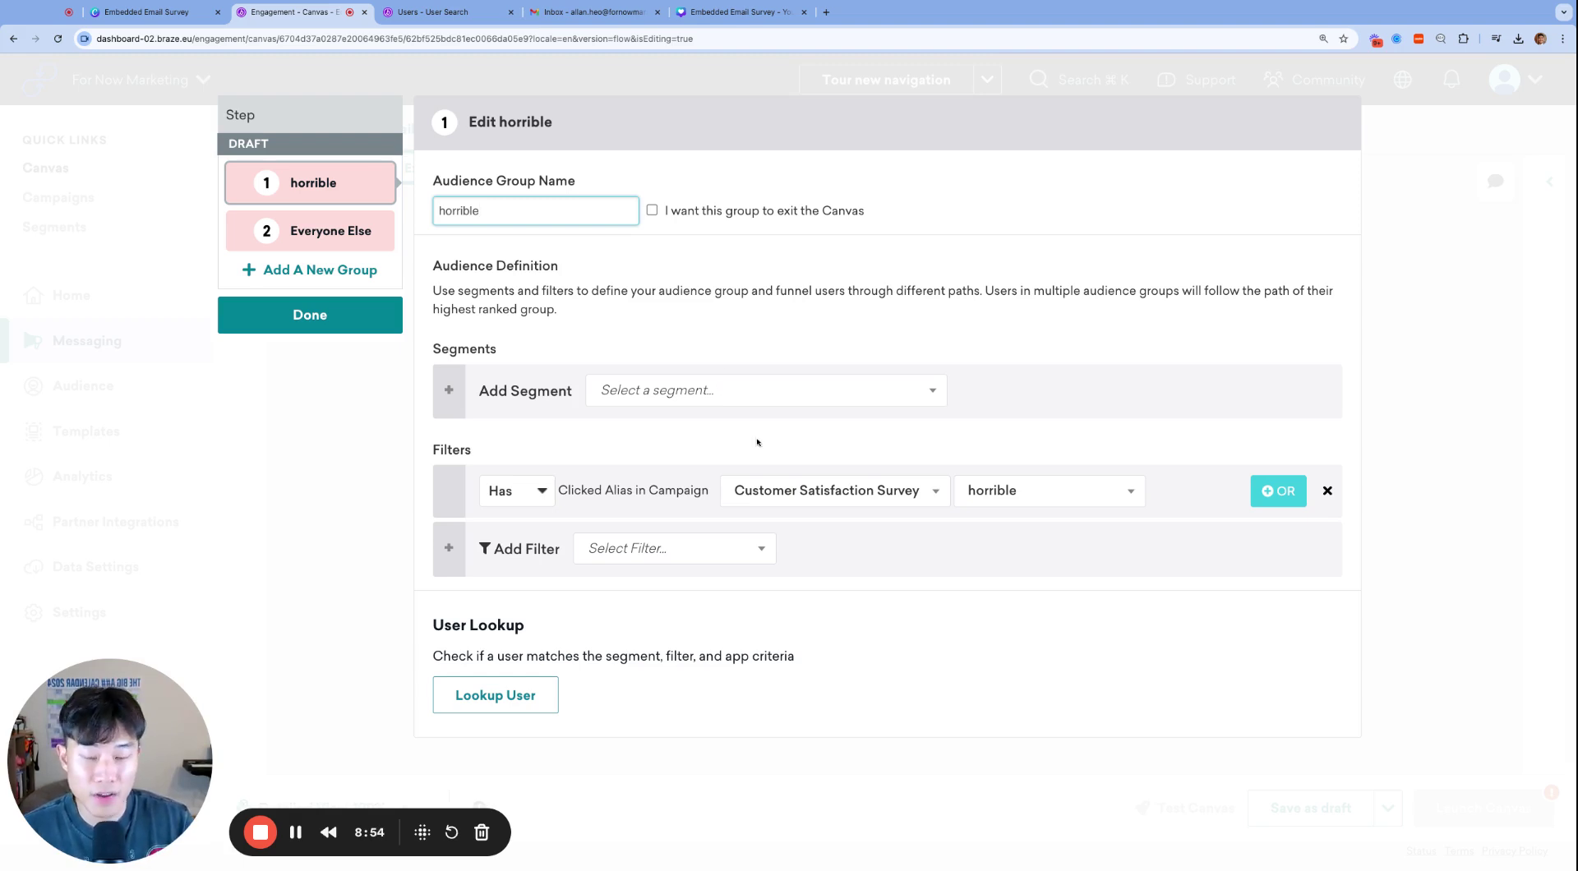
pyautogui.click(680, 339)
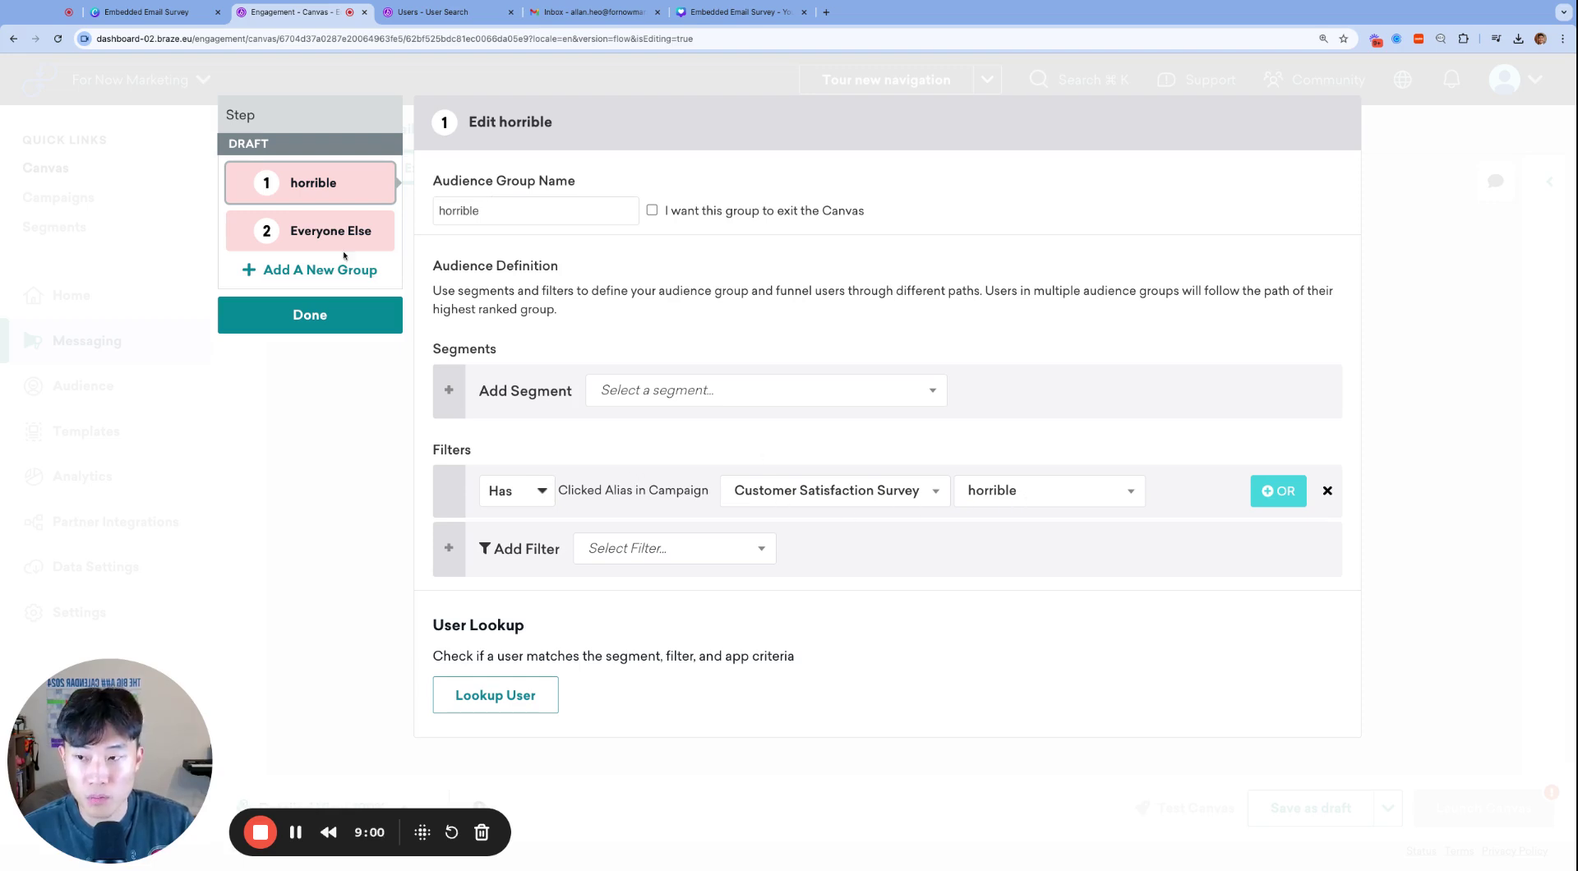
# Step: Add a new audience group and name it 'ok'
pyautogui.click(310, 270)
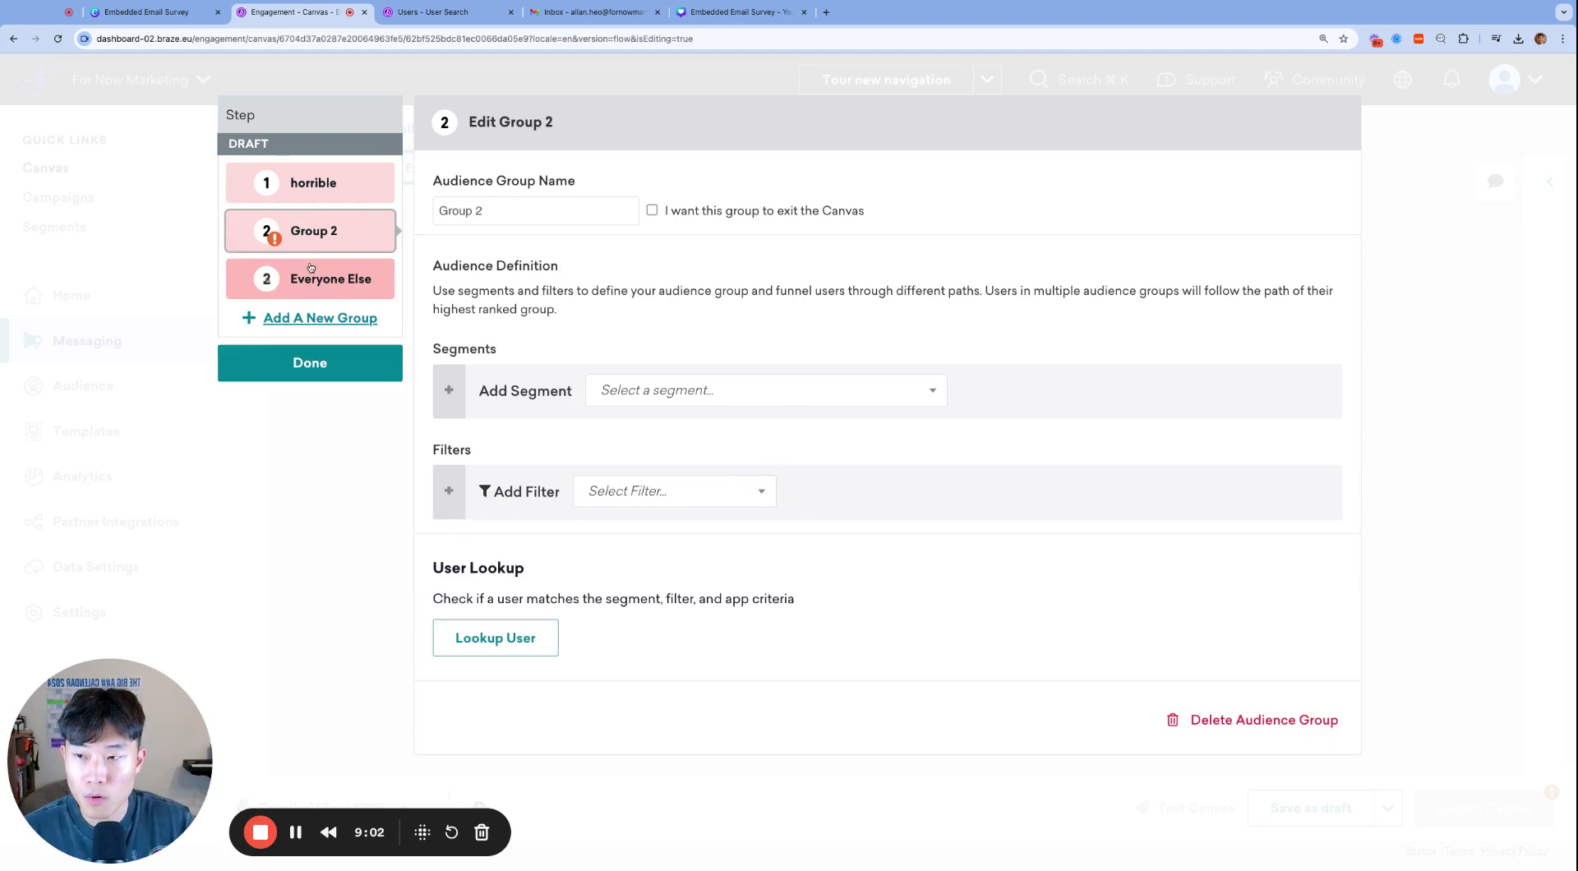
pyautogui.click(485, 212)
pyautogui.tripleClick(484, 212)
pyautogui.write('ok')
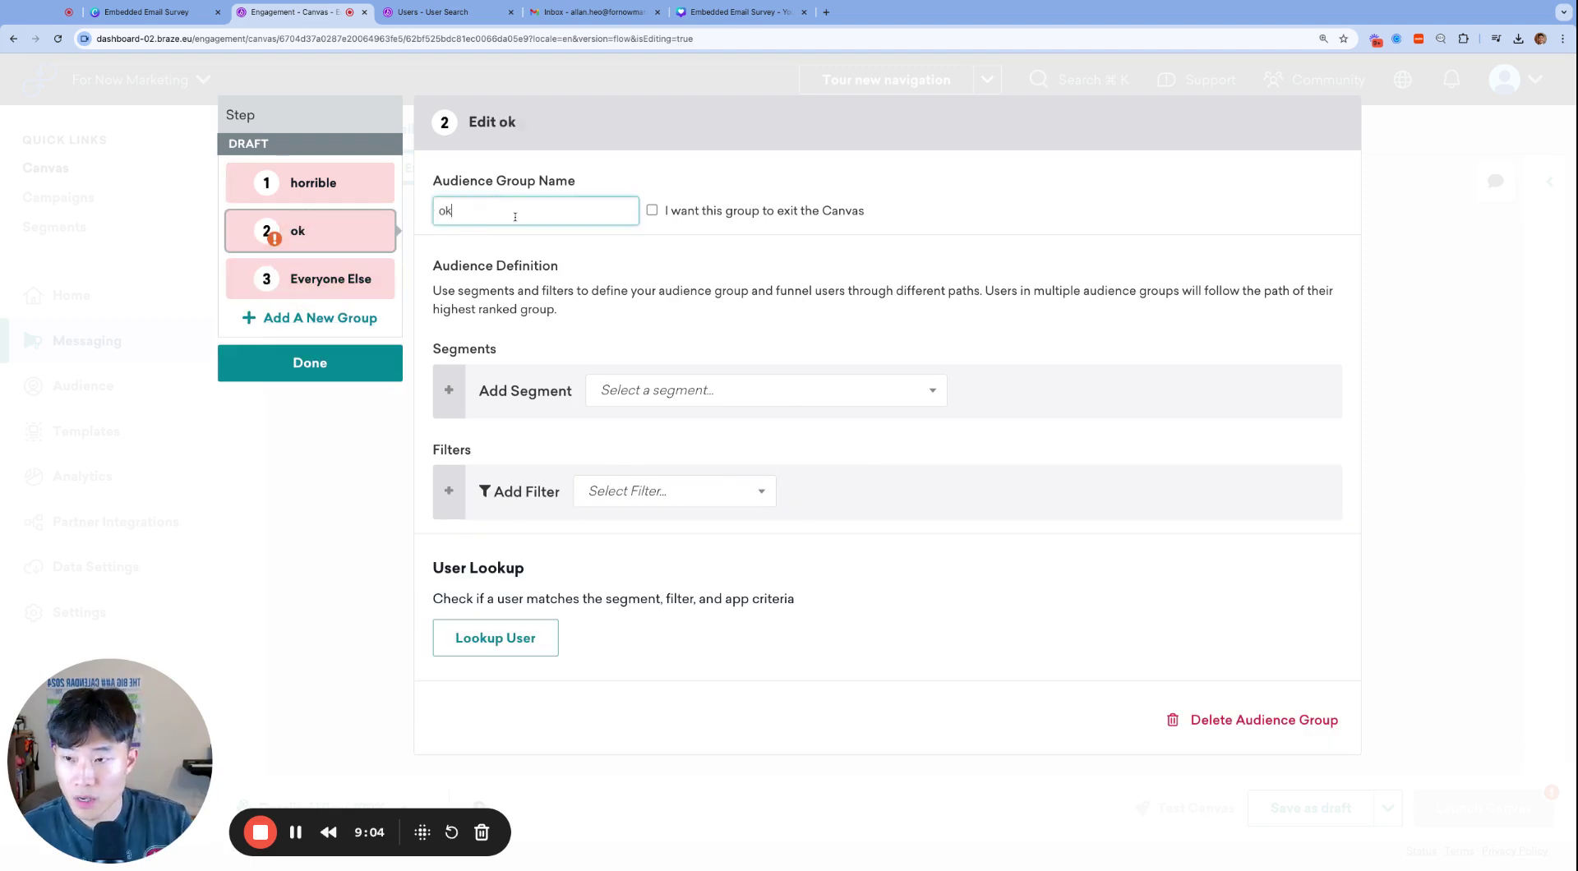
pyautogui.click(659, 462)
# Step: Filter the ok group to users who clicked alias 'ok' in Customer Satisfaction Survey
pyautogui.click(666, 491)
pyautogui.write('alias')
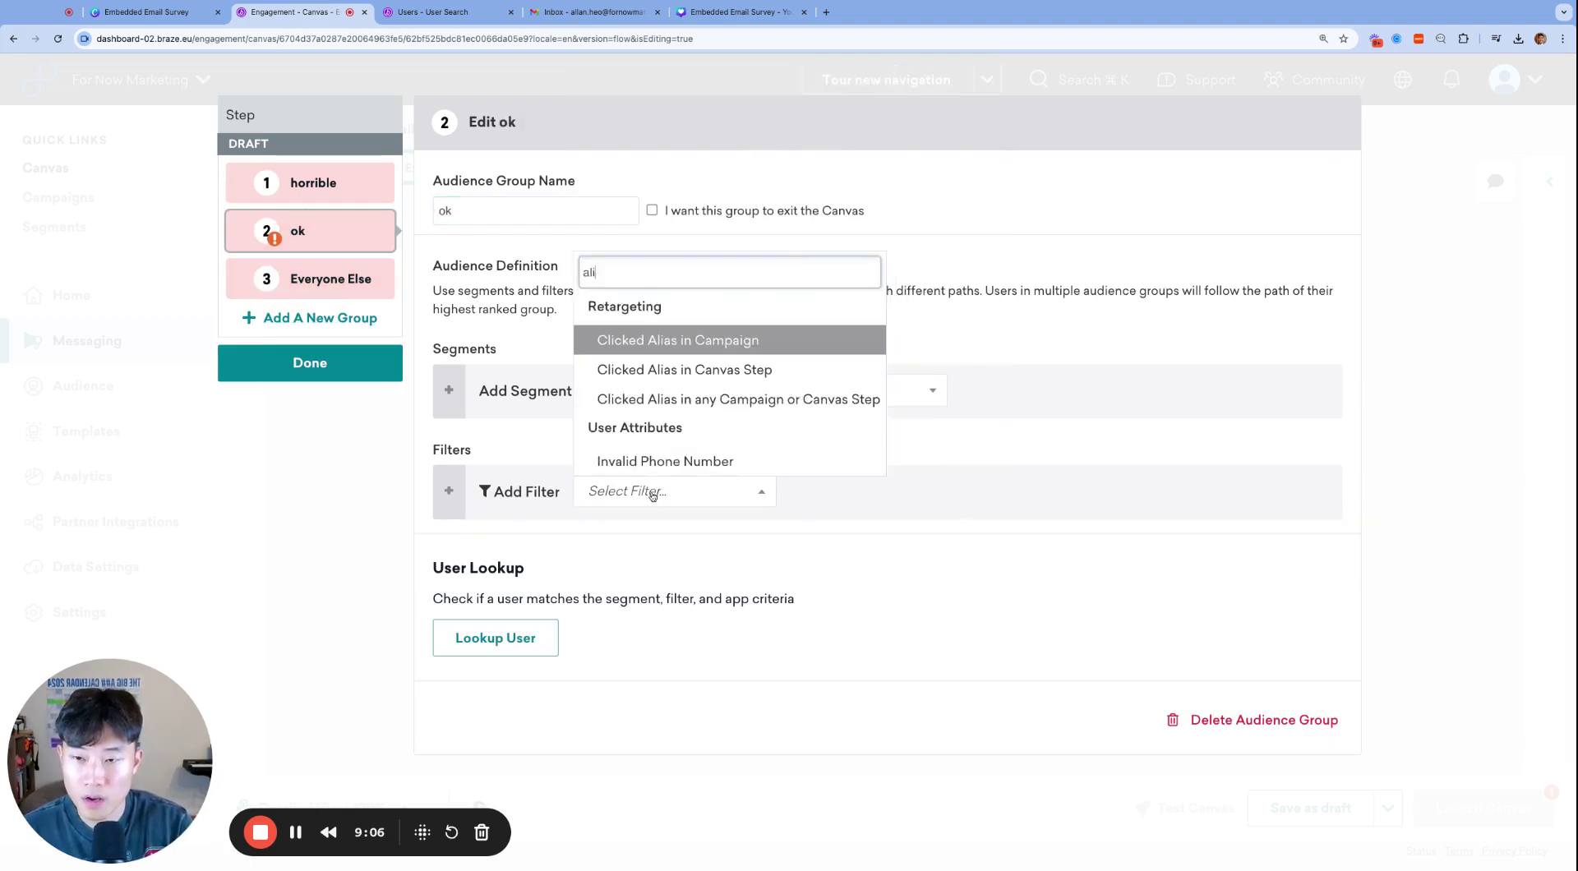
pyautogui.click(722, 419)
pyautogui.click(812, 491)
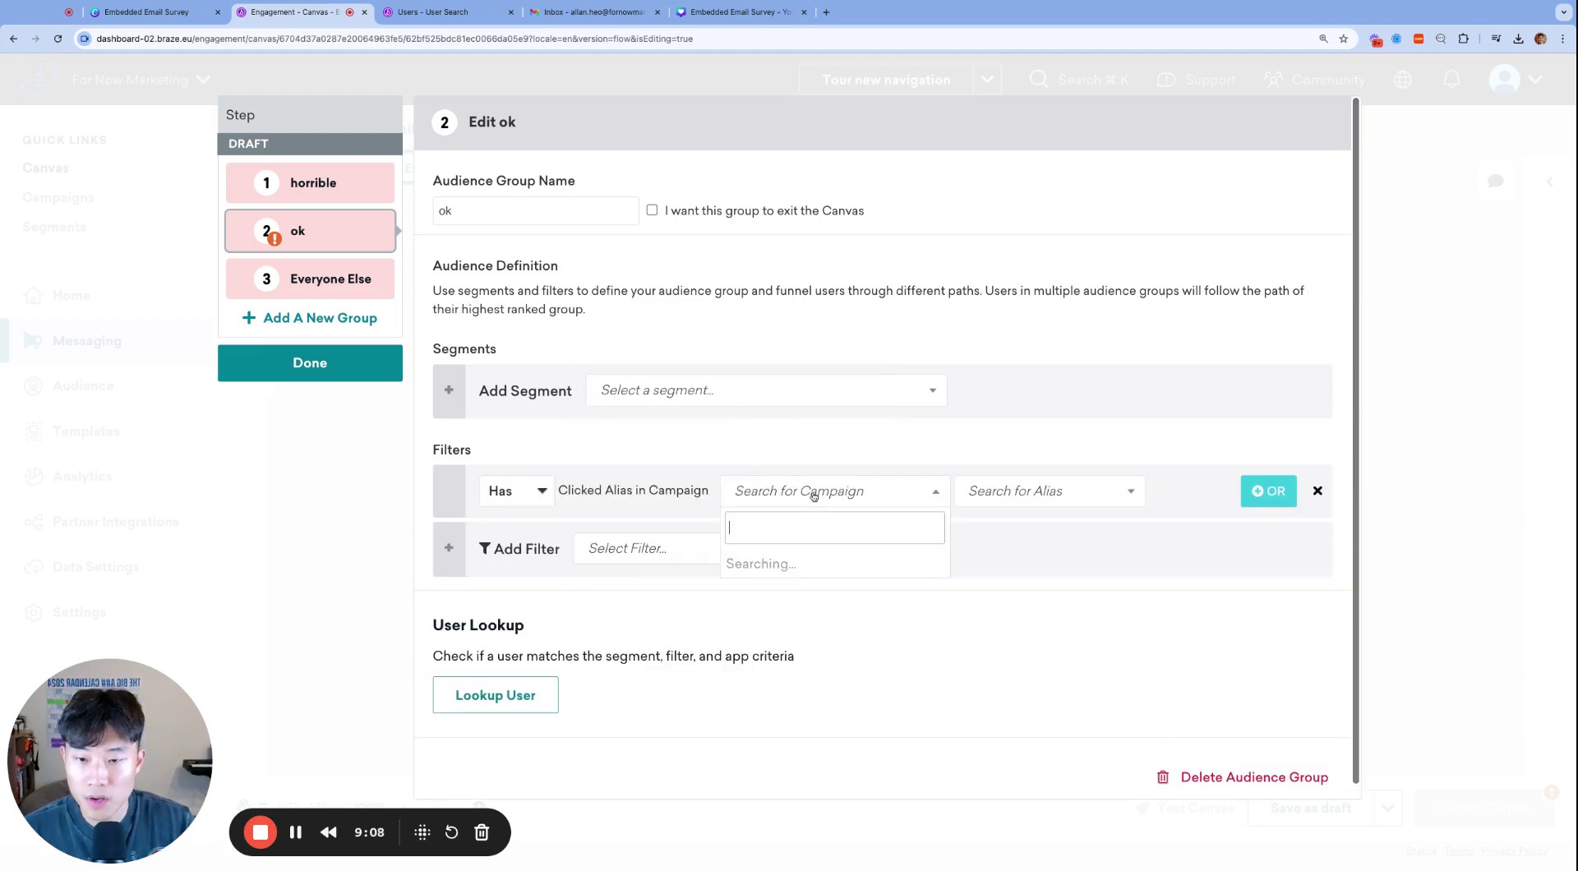
pyautogui.click(813, 574)
pyautogui.click(1051, 492)
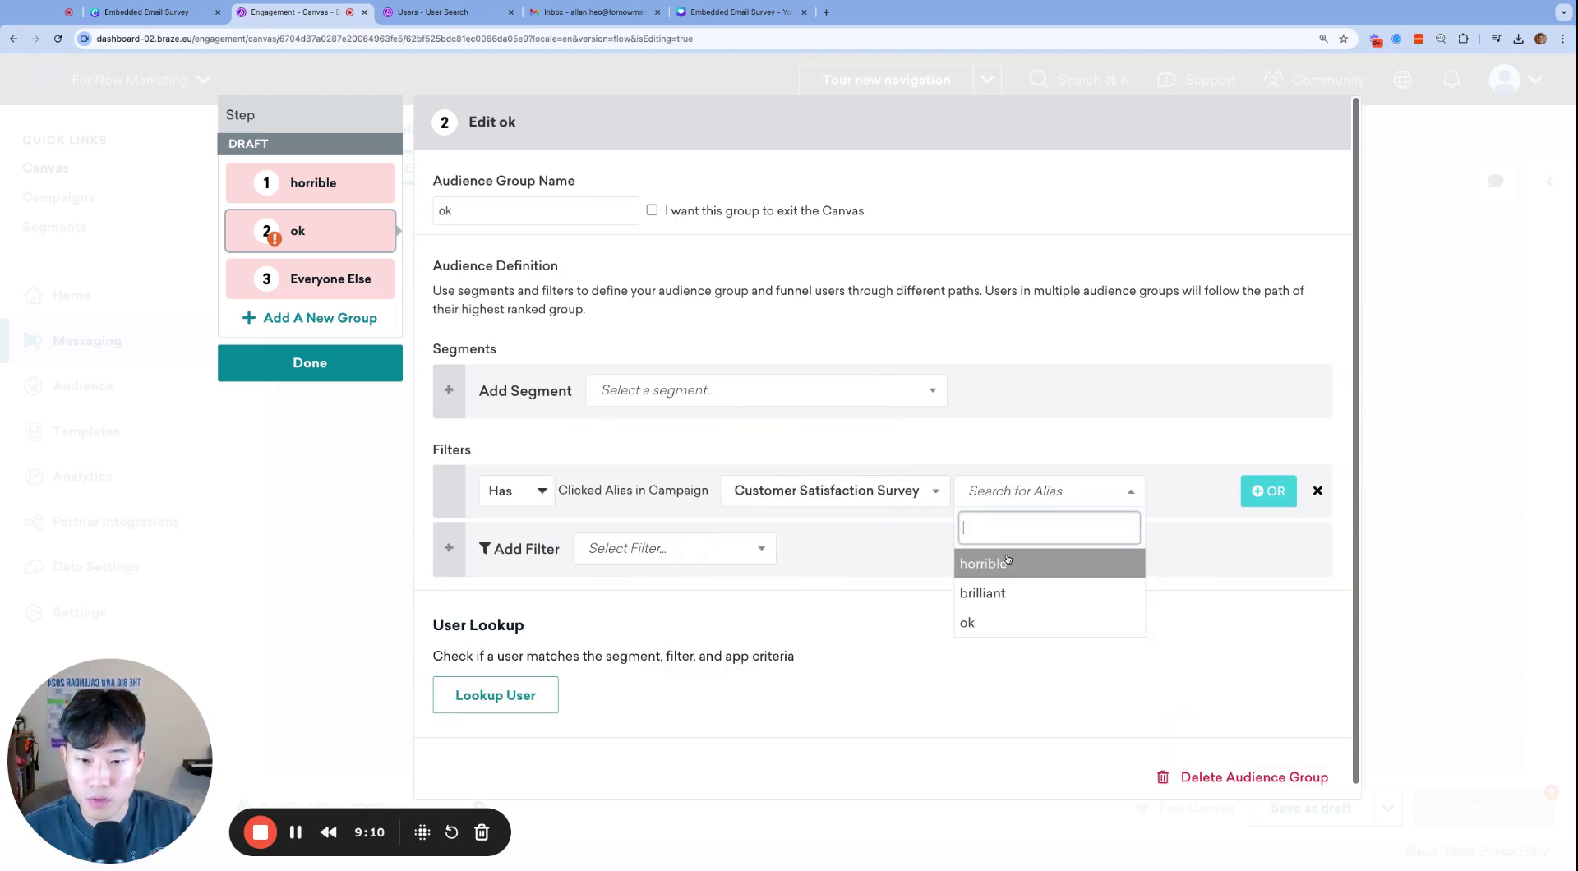
pyautogui.click(993, 616)
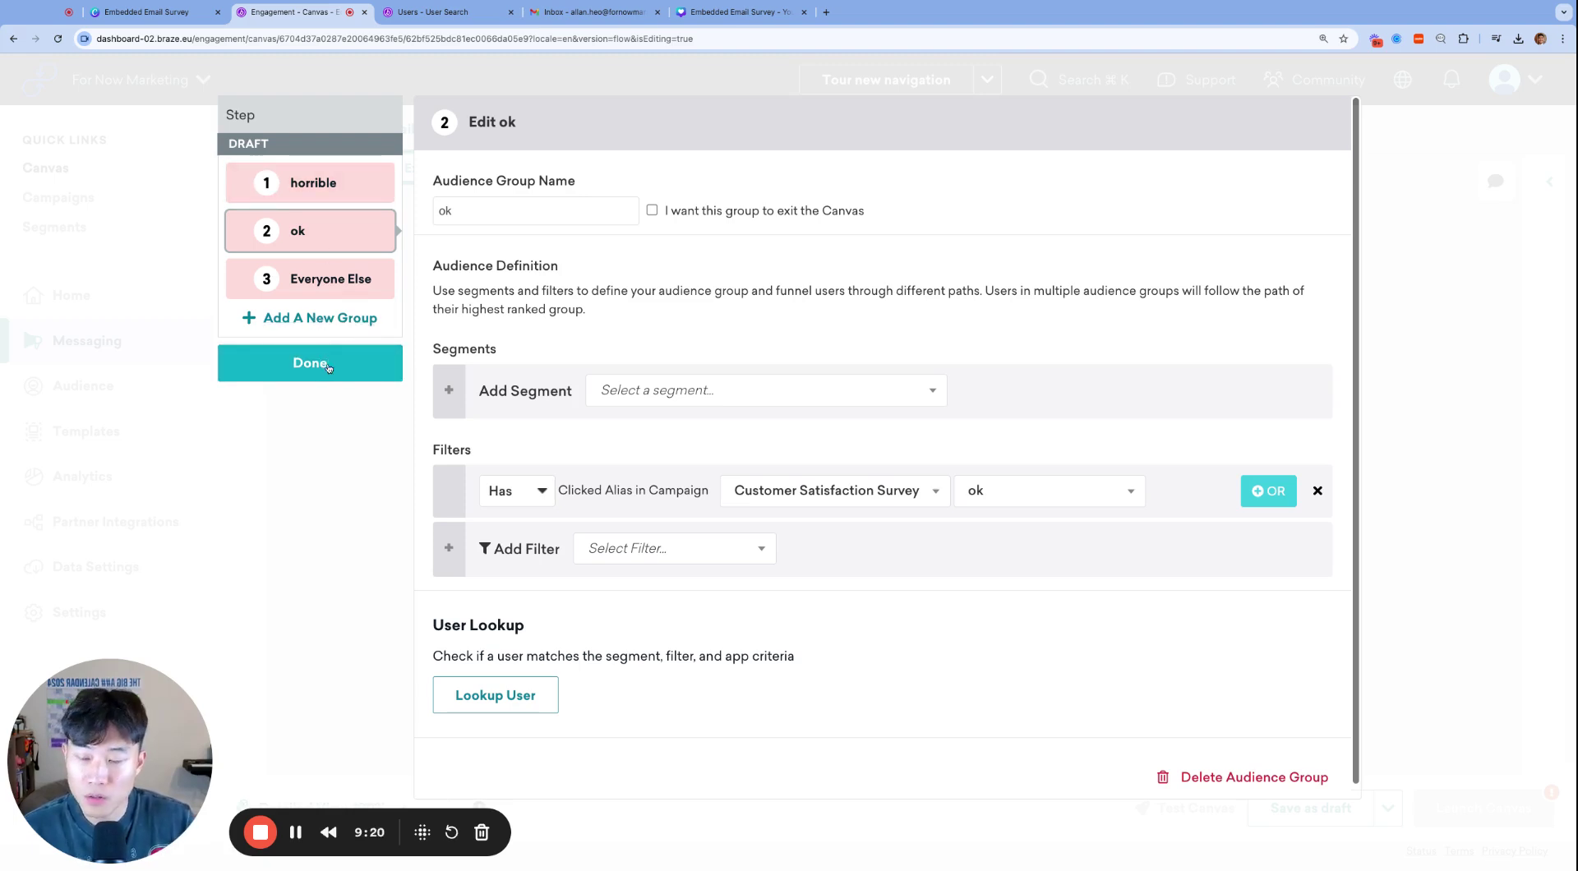
# Step: Finish the audience groups and add a User Update step under the horrible path
pyautogui.click(361, 375)
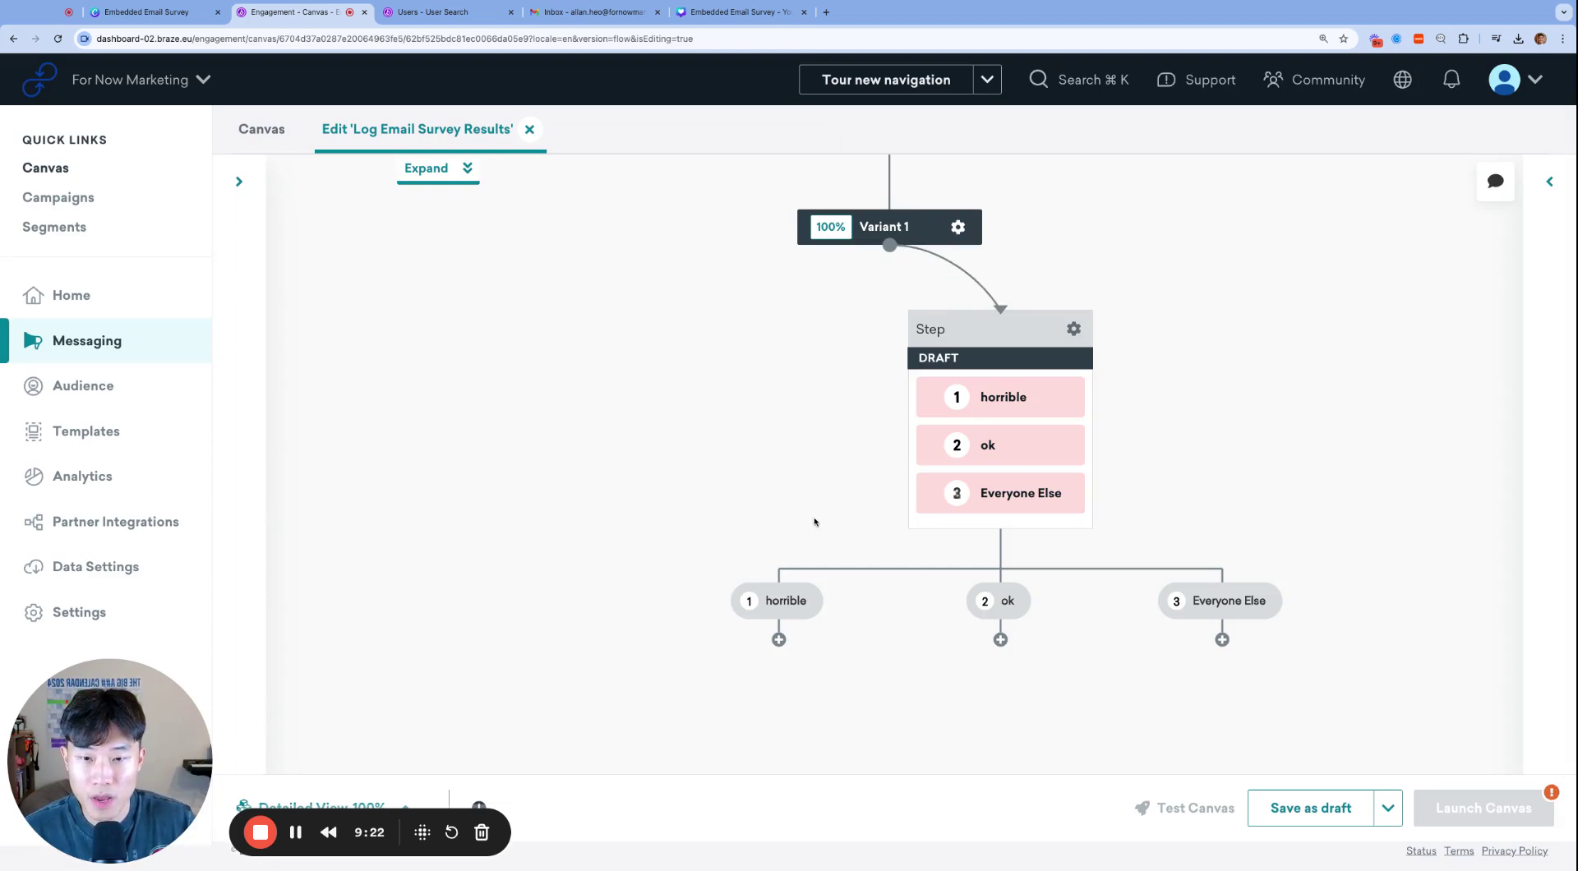
pyautogui.scroll(-1, 785, 534)
pyautogui.click(778, 599)
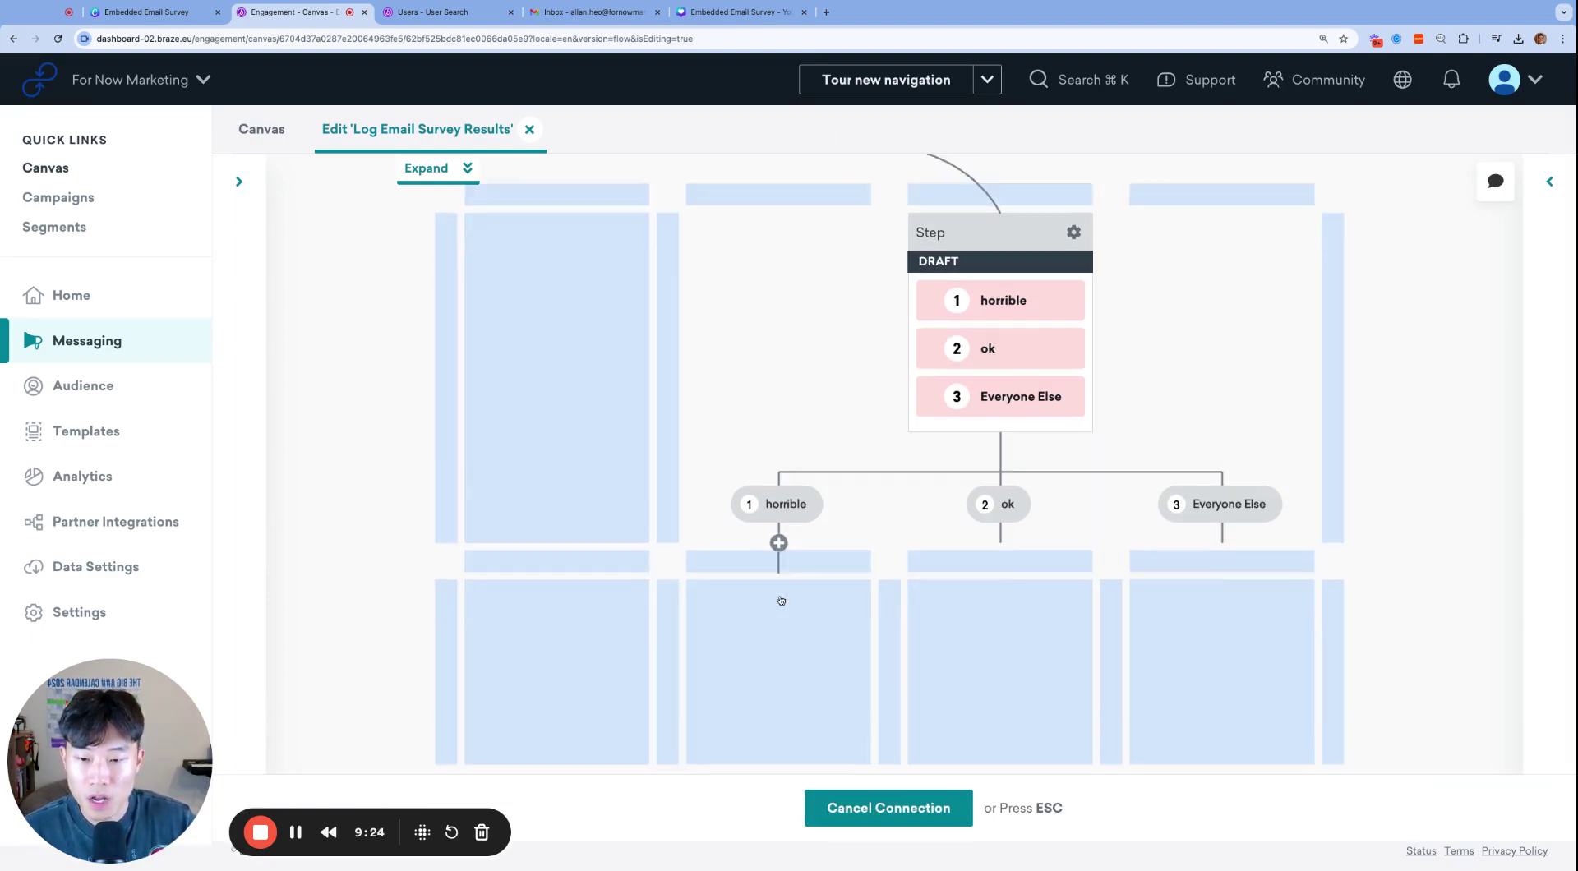
pyautogui.scroll(-2, 913, 733)
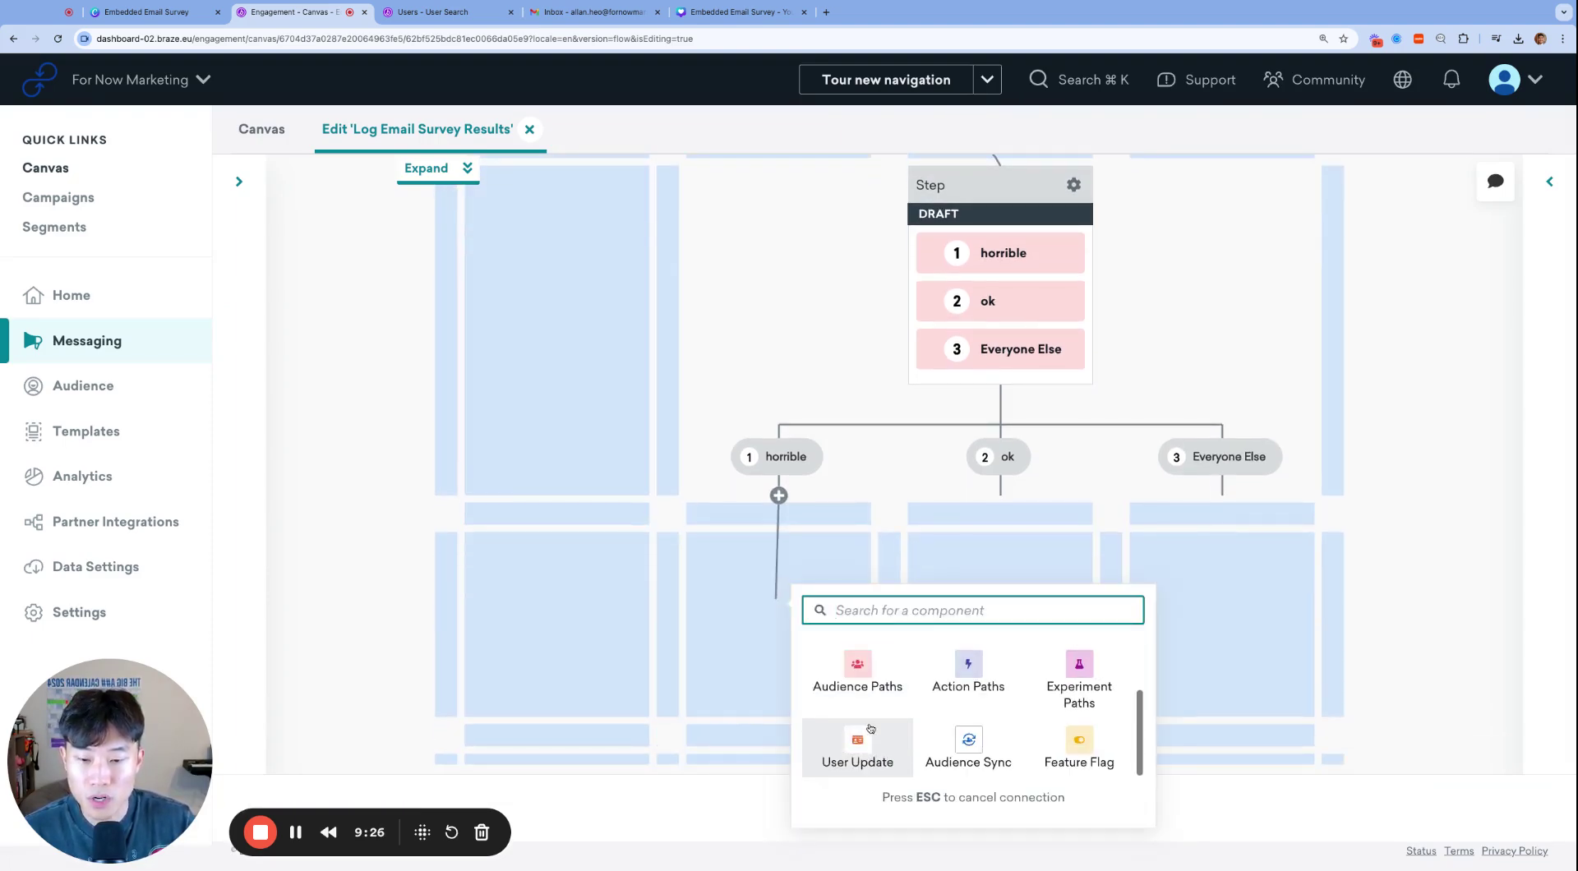
pyautogui.click(869, 730)
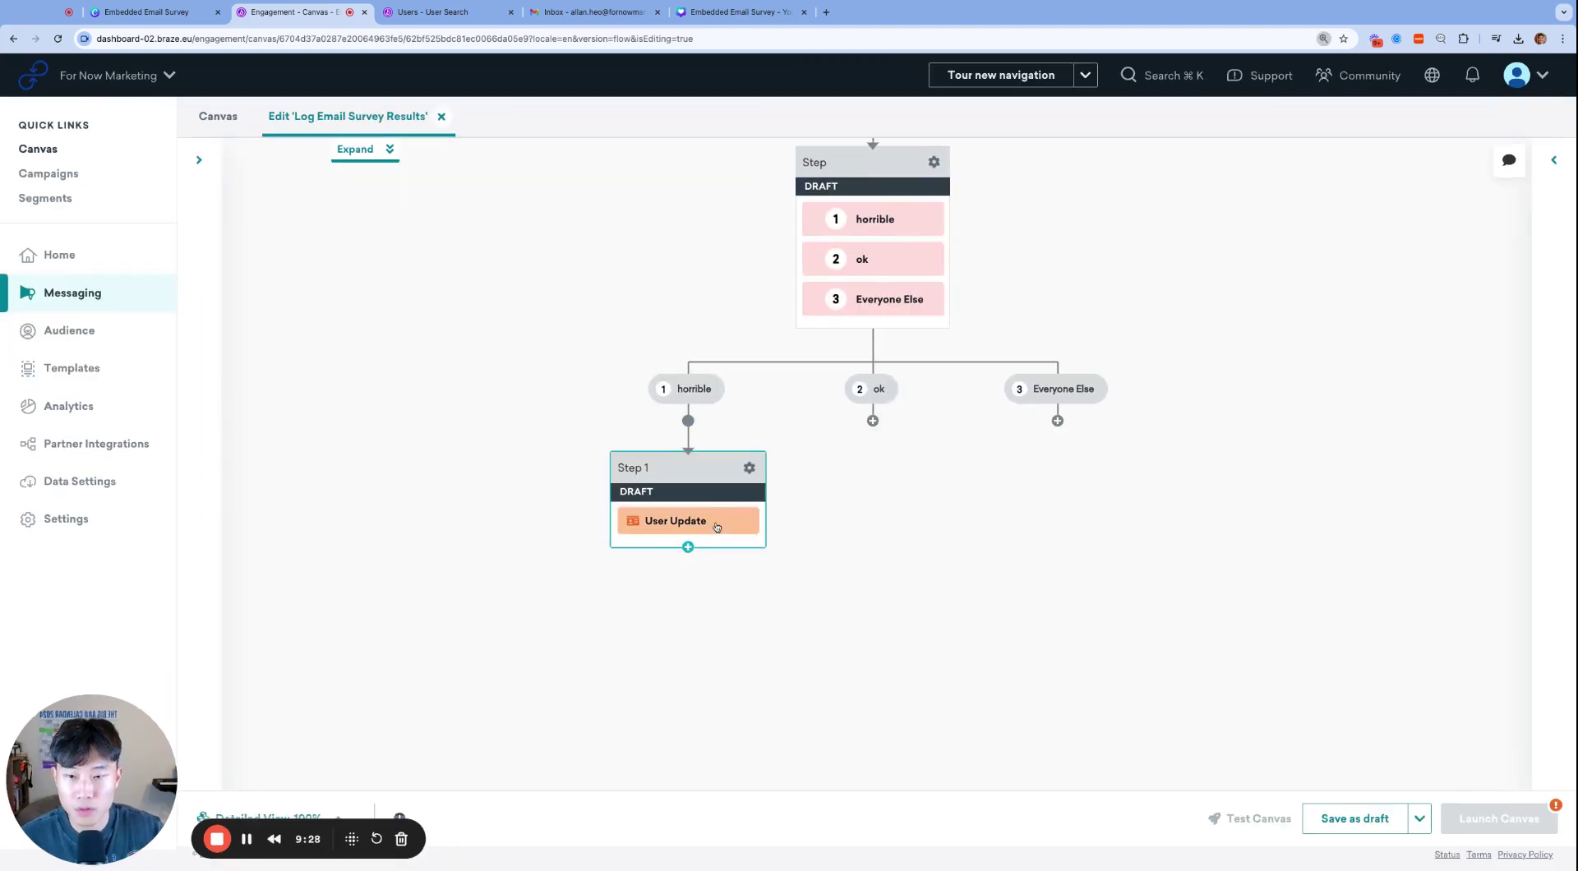
# Step: Create a new custom attribute named survey_answer in Step 1's User Update
pyautogui.click(589, 465)
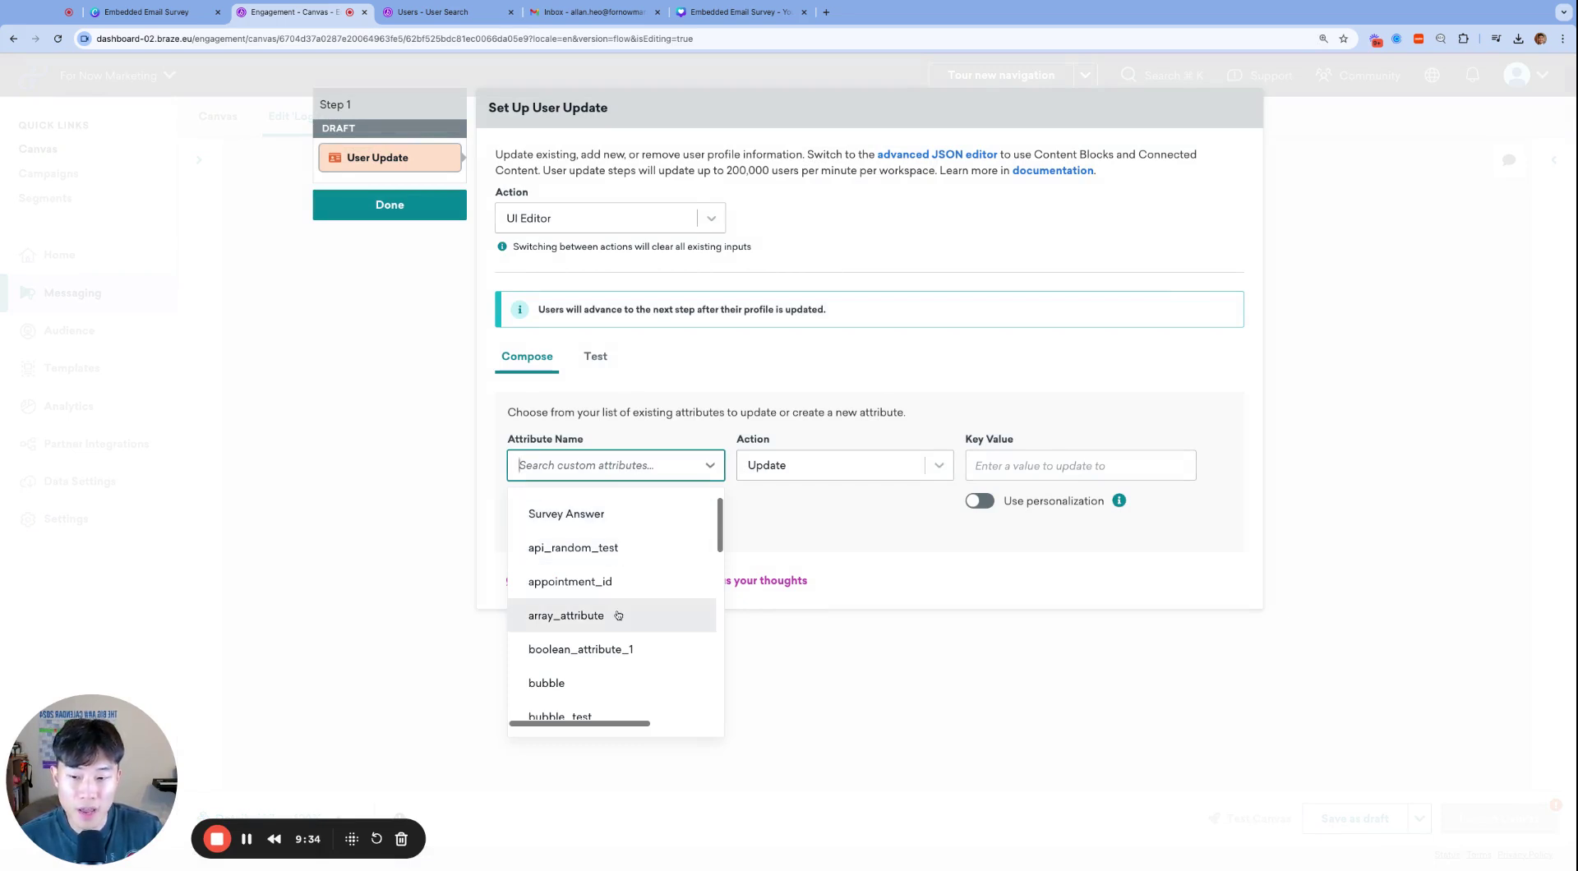
pyautogui.scroll(-10, 614, 610)
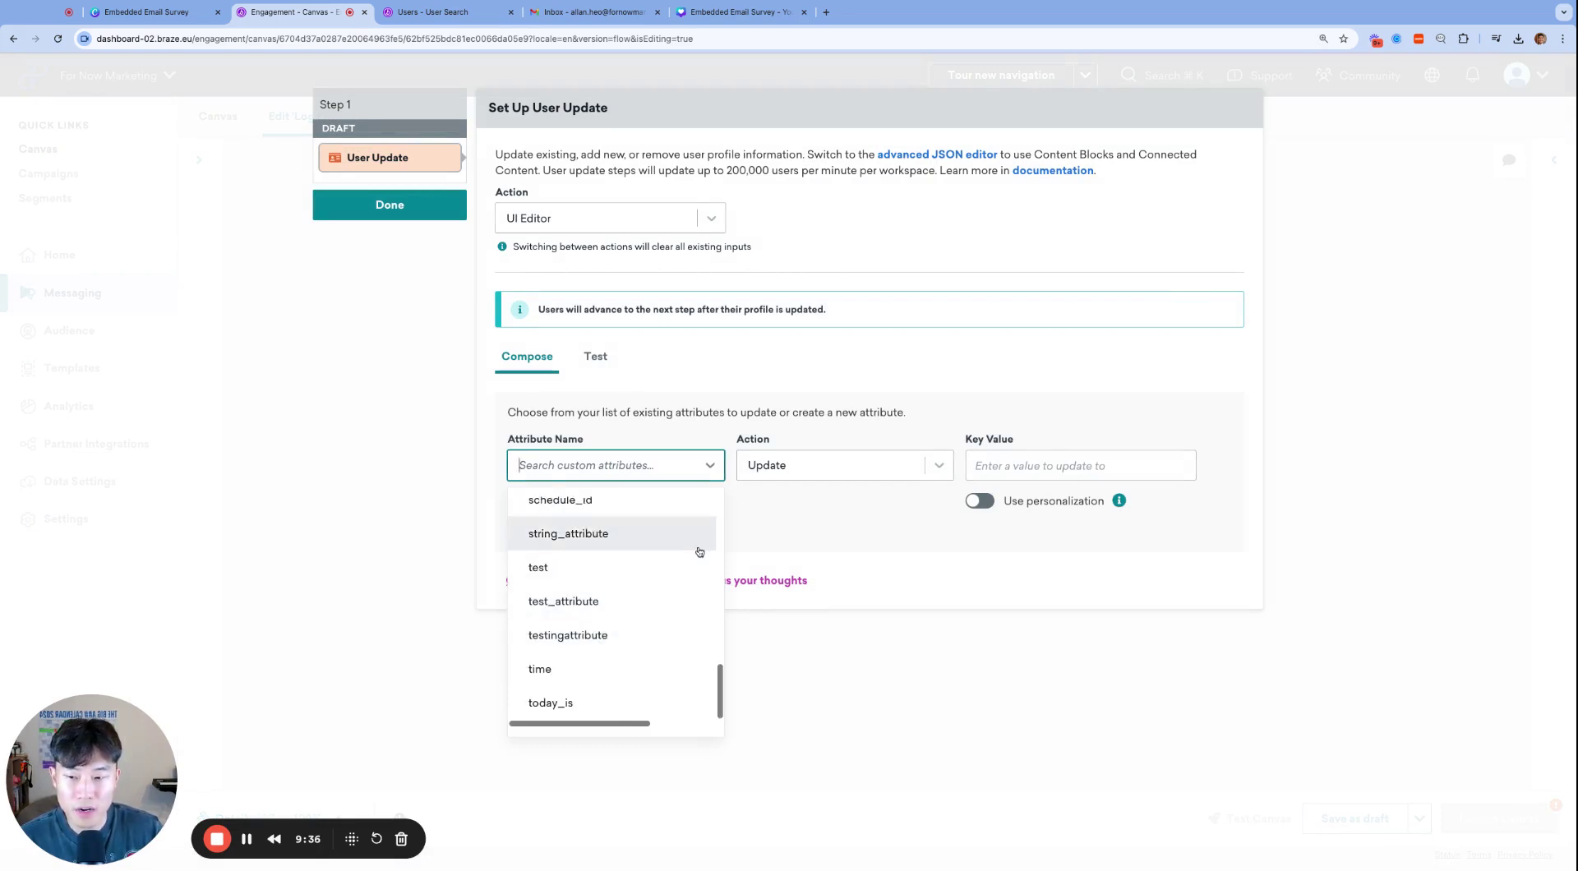
pyautogui.click(813, 515)
pyautogui.click(616, 468)
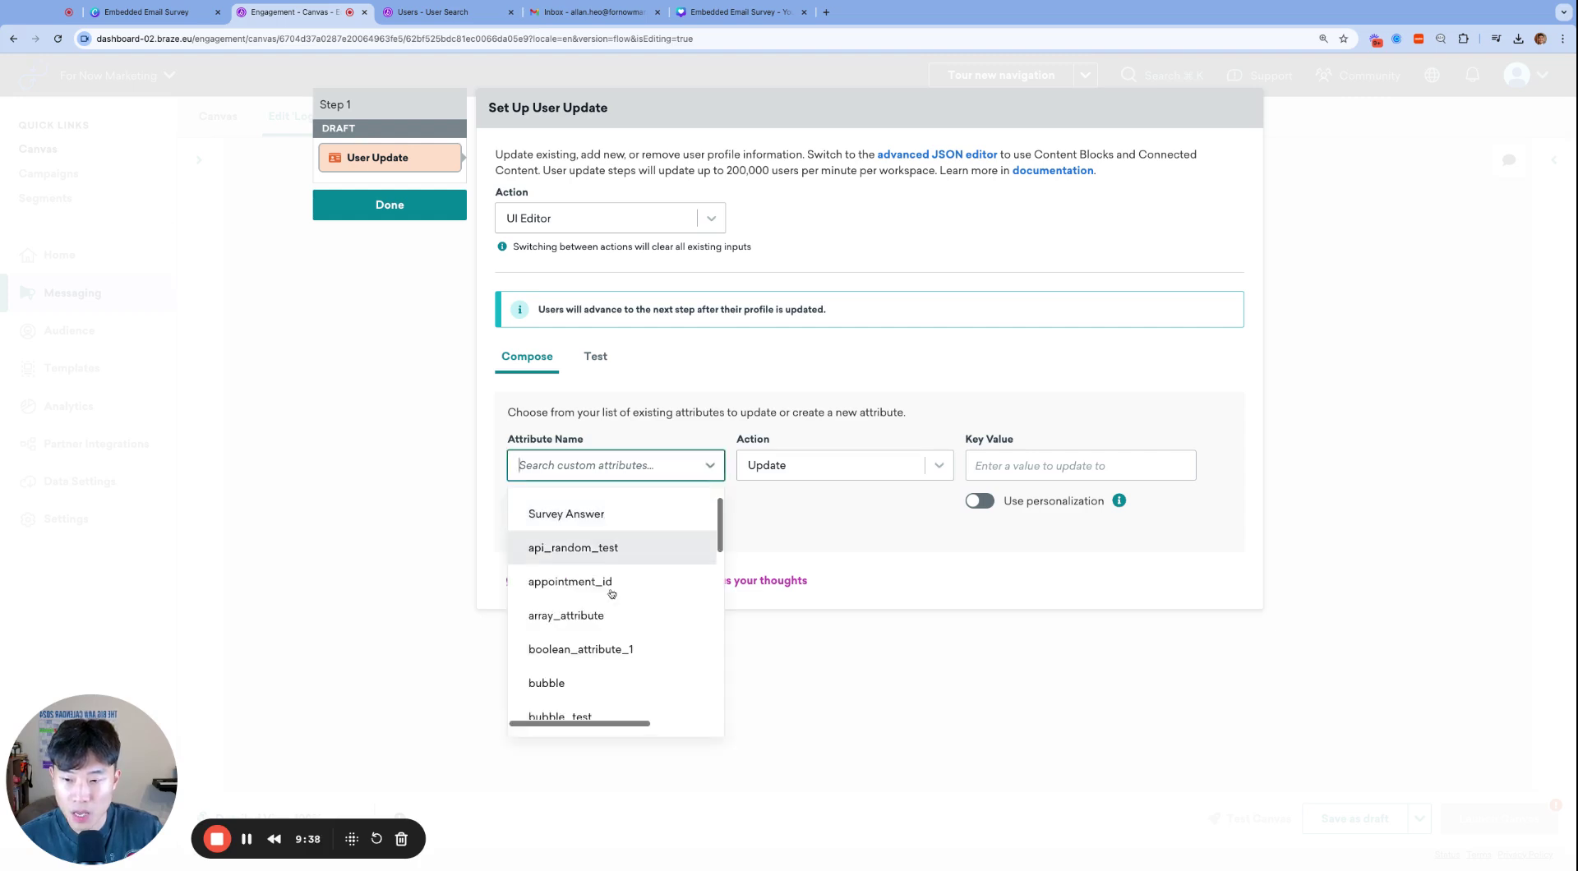
pyautogui.scroll(-10, 624, 575)
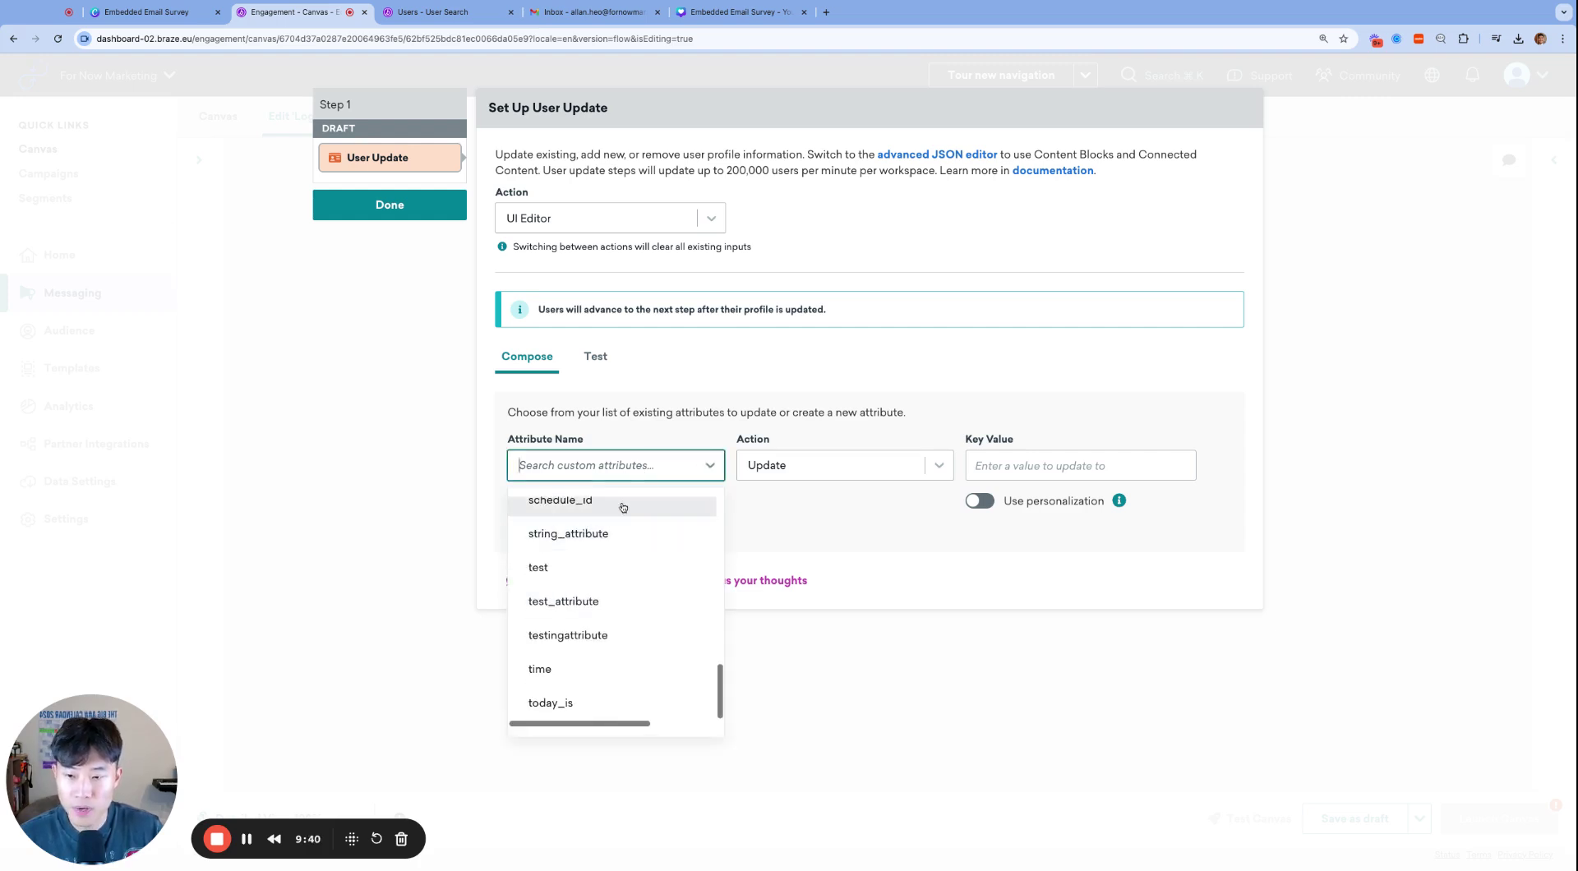
pyautogui.write('survey_')
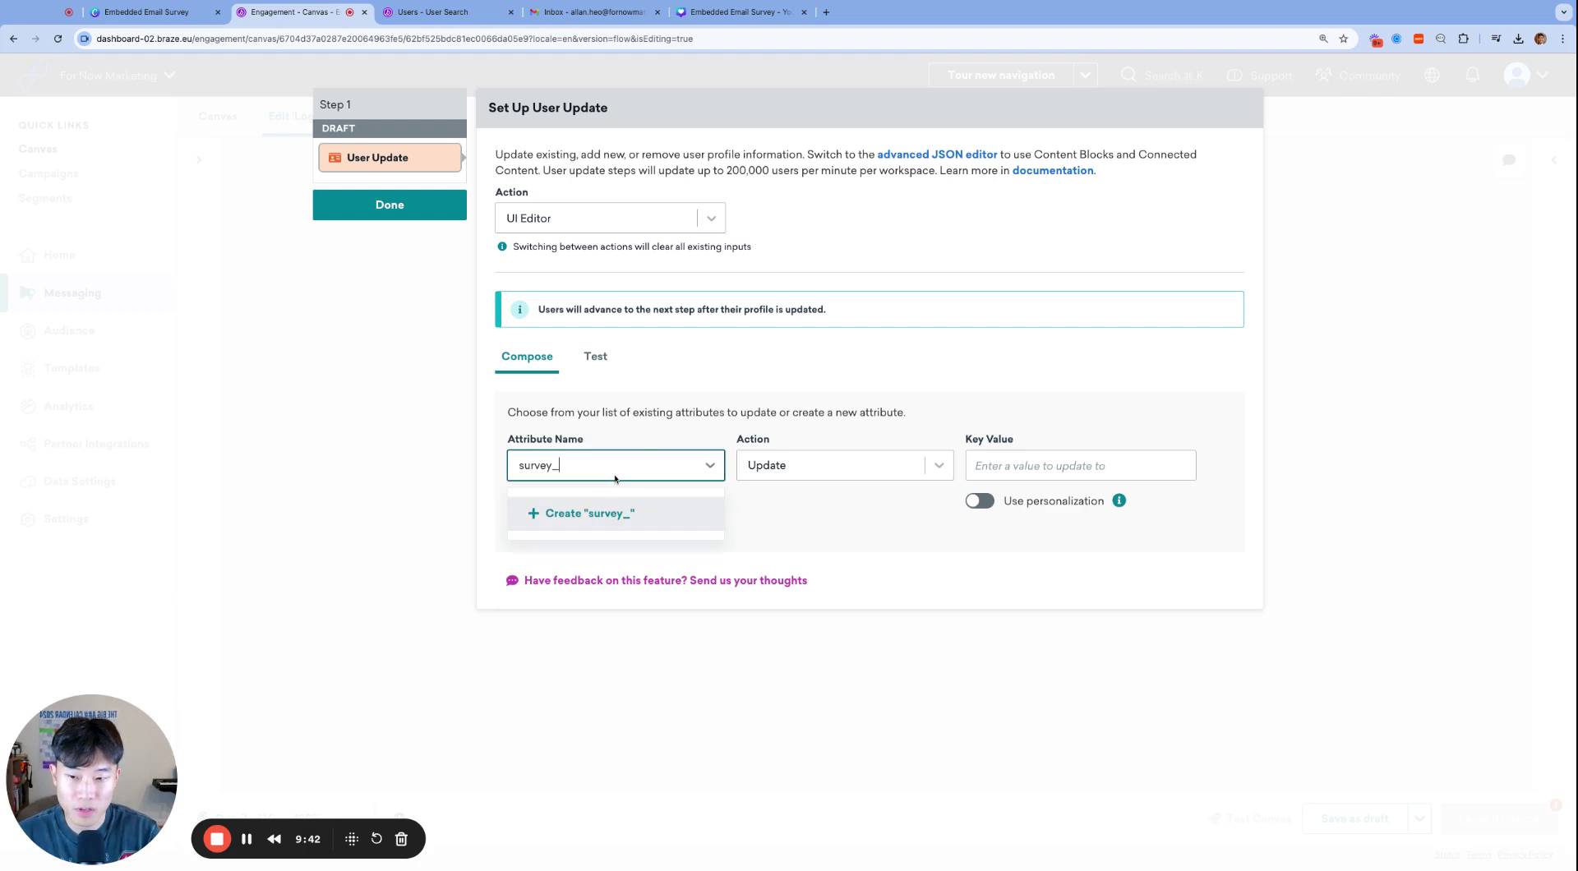
pyautogui.write('answer')
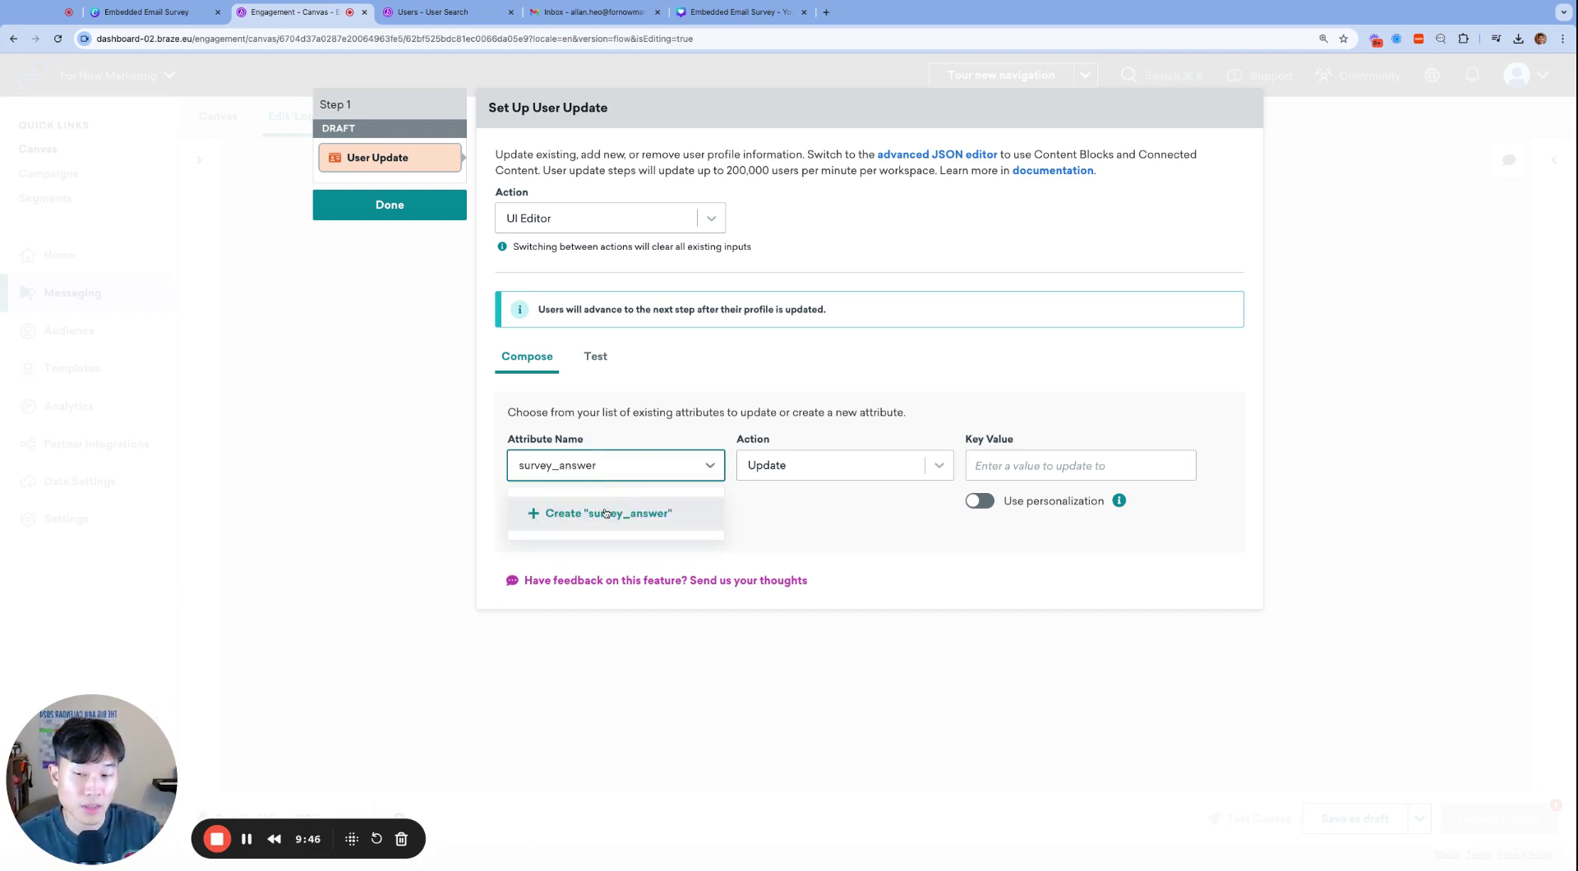
pyautogui.click(606, 513)
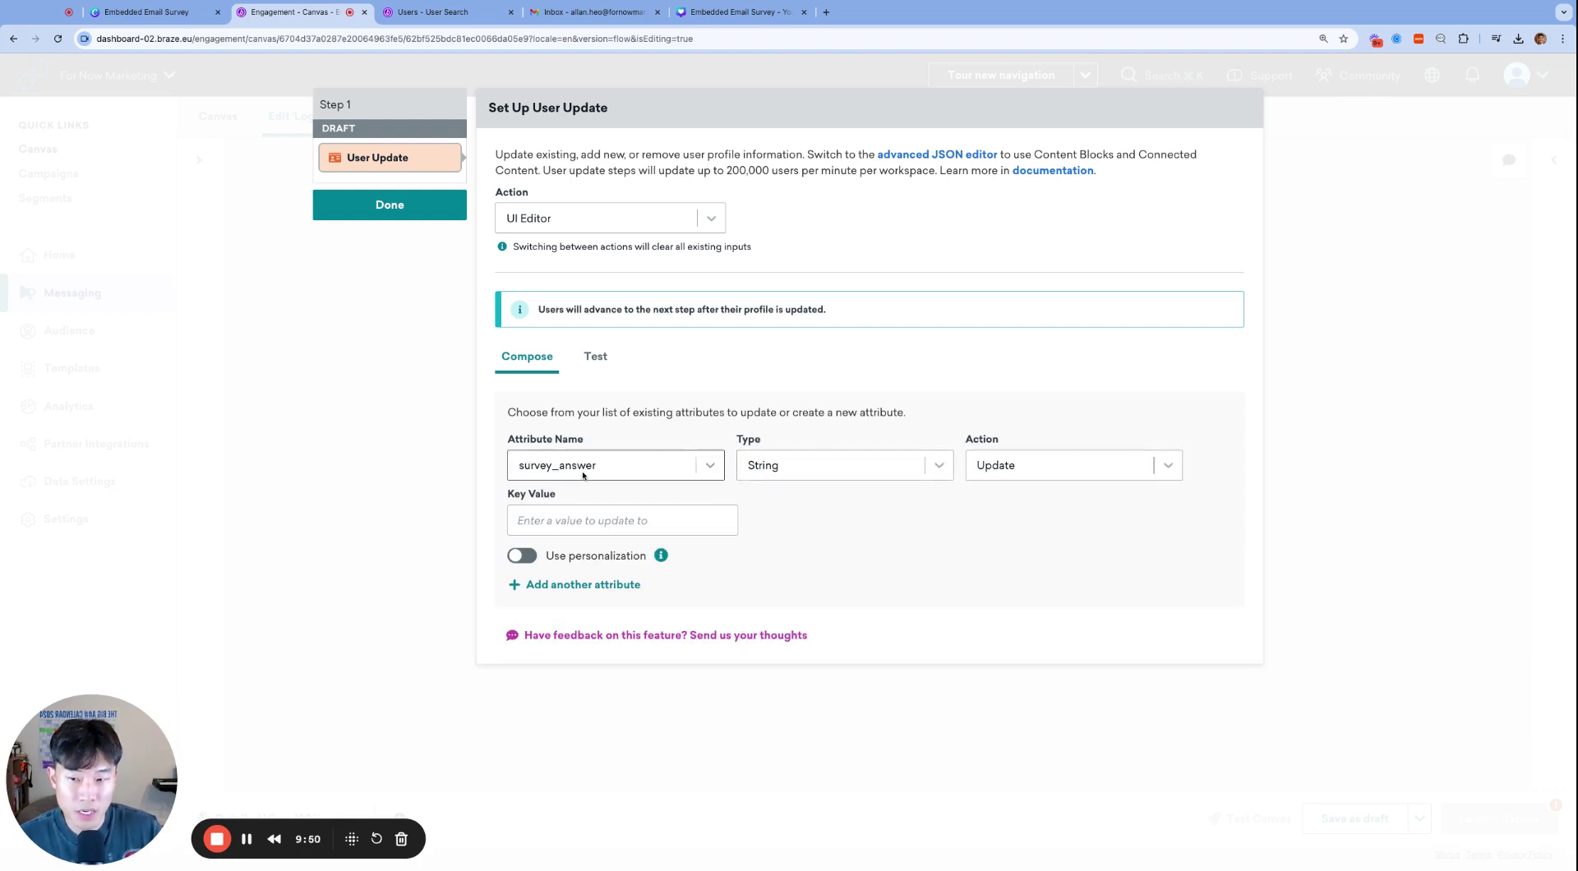
# Step: Set Step 1's survey_answer value to horrible and return to the flow
pyautogui.click(600, 517)
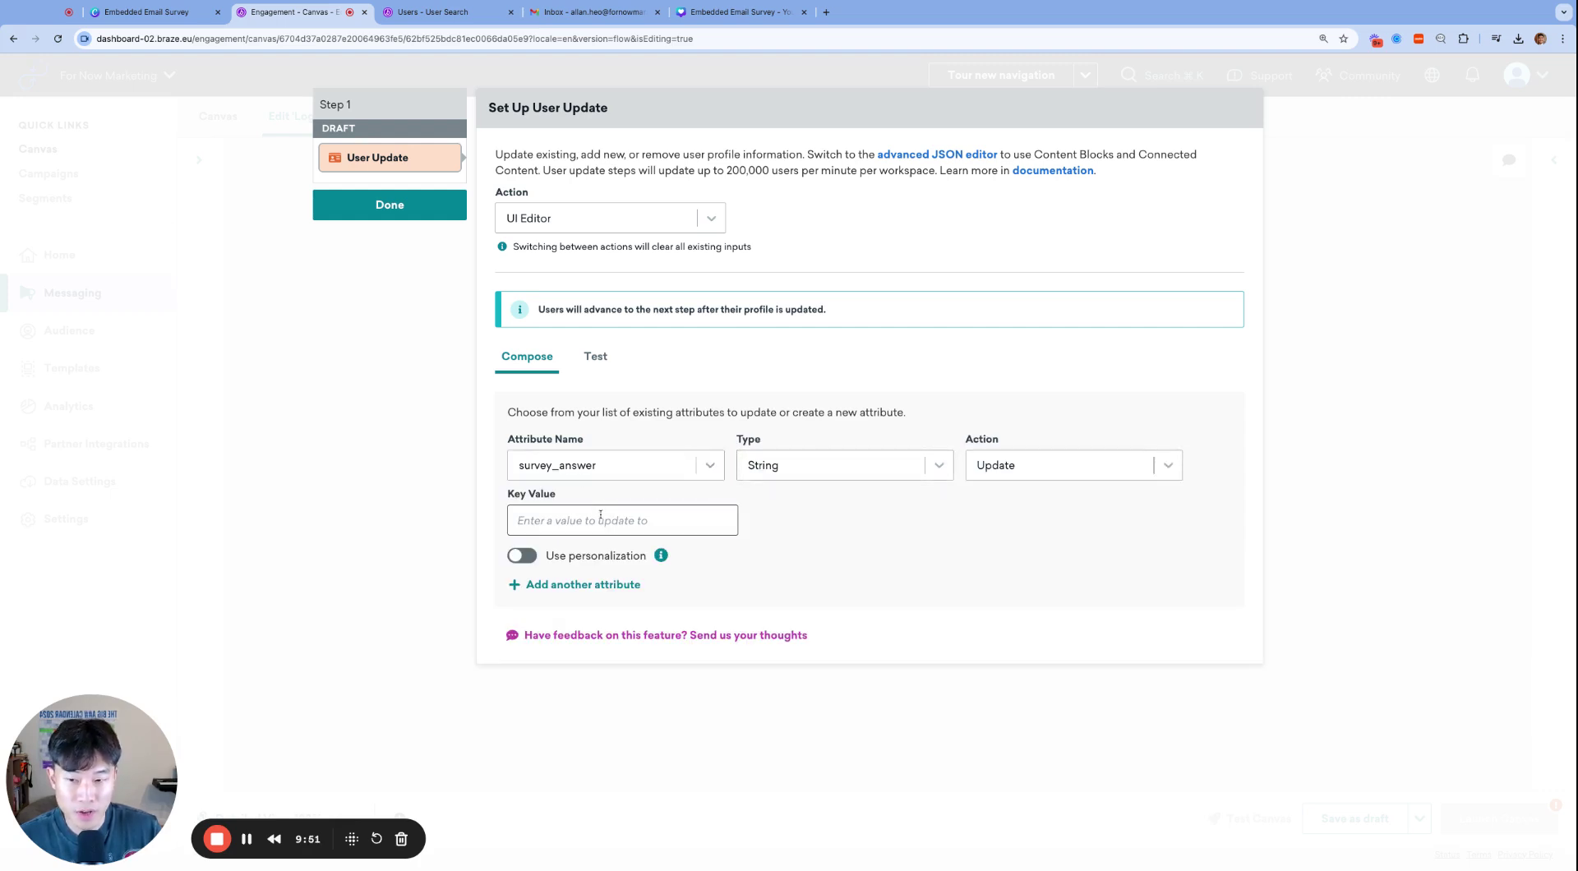
pyautogui.click(393, 214)
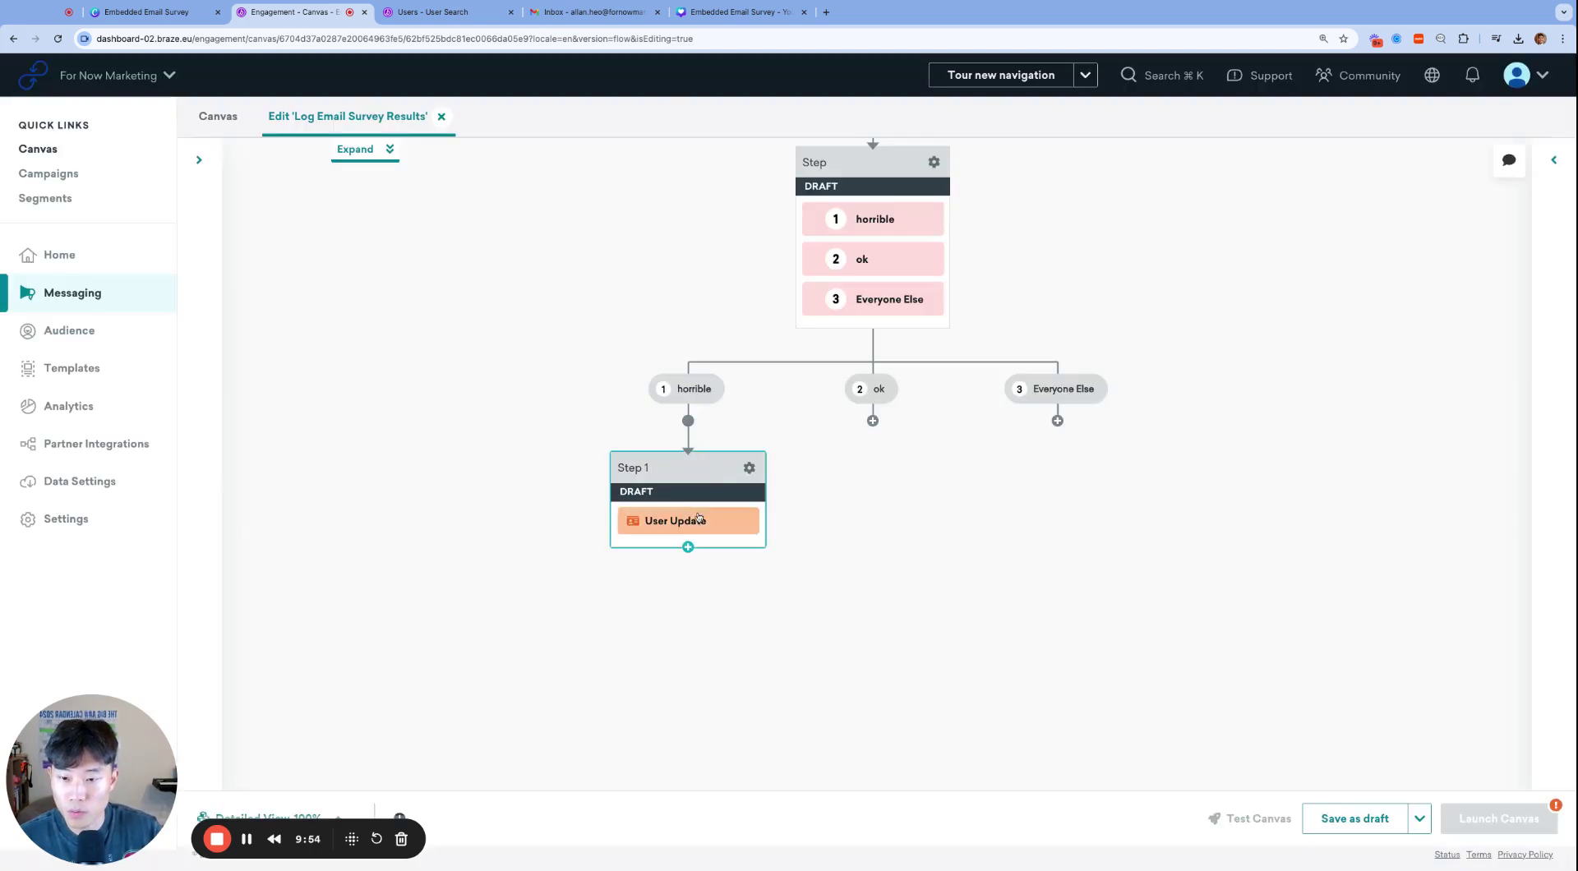
pyautogui.click(698, 520)
pyautogui.click(599, 526)
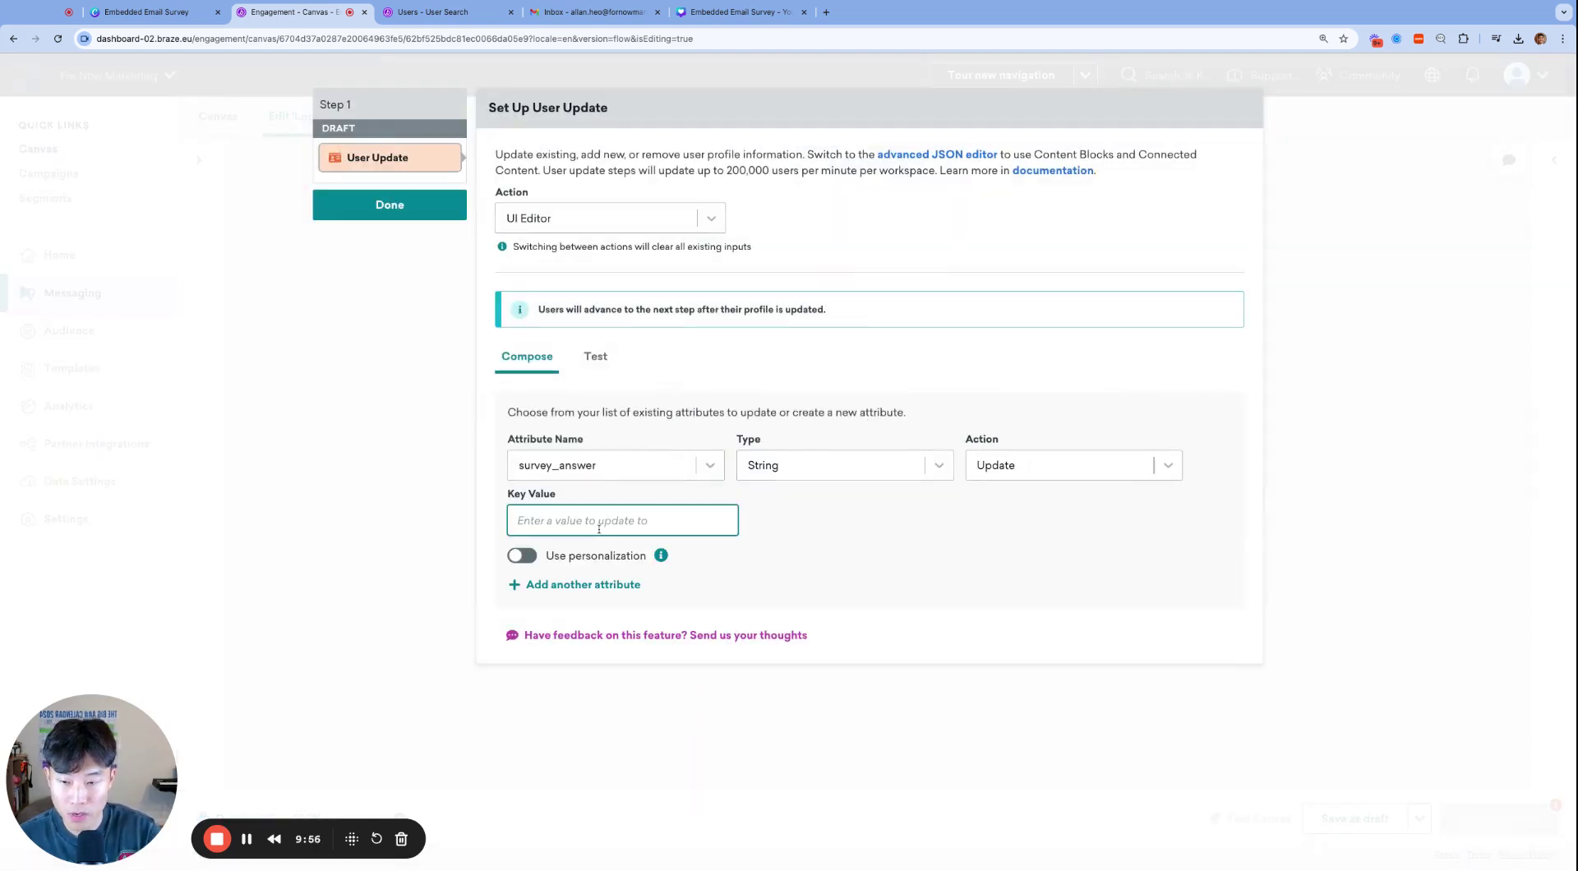
pyautogui.write('horrible')
pyautogui.click(857, 557)
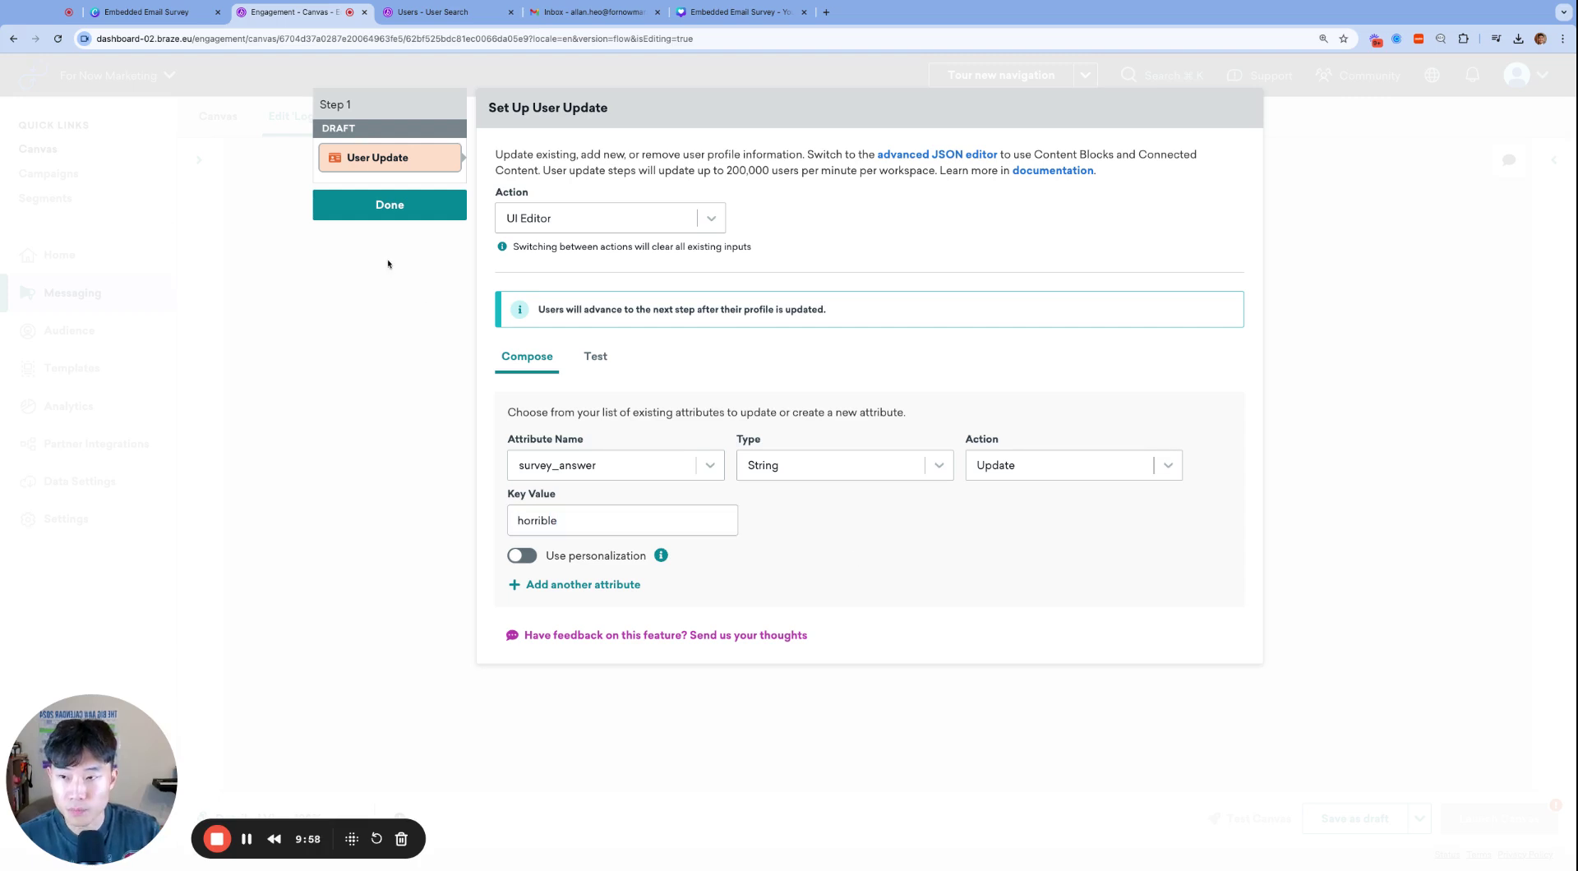
pyautogui.click(389, 205)
# Step: Duplicate Step 1 under the ok path and change its survey_answer value to ok
pyautogui.click(749, 468)
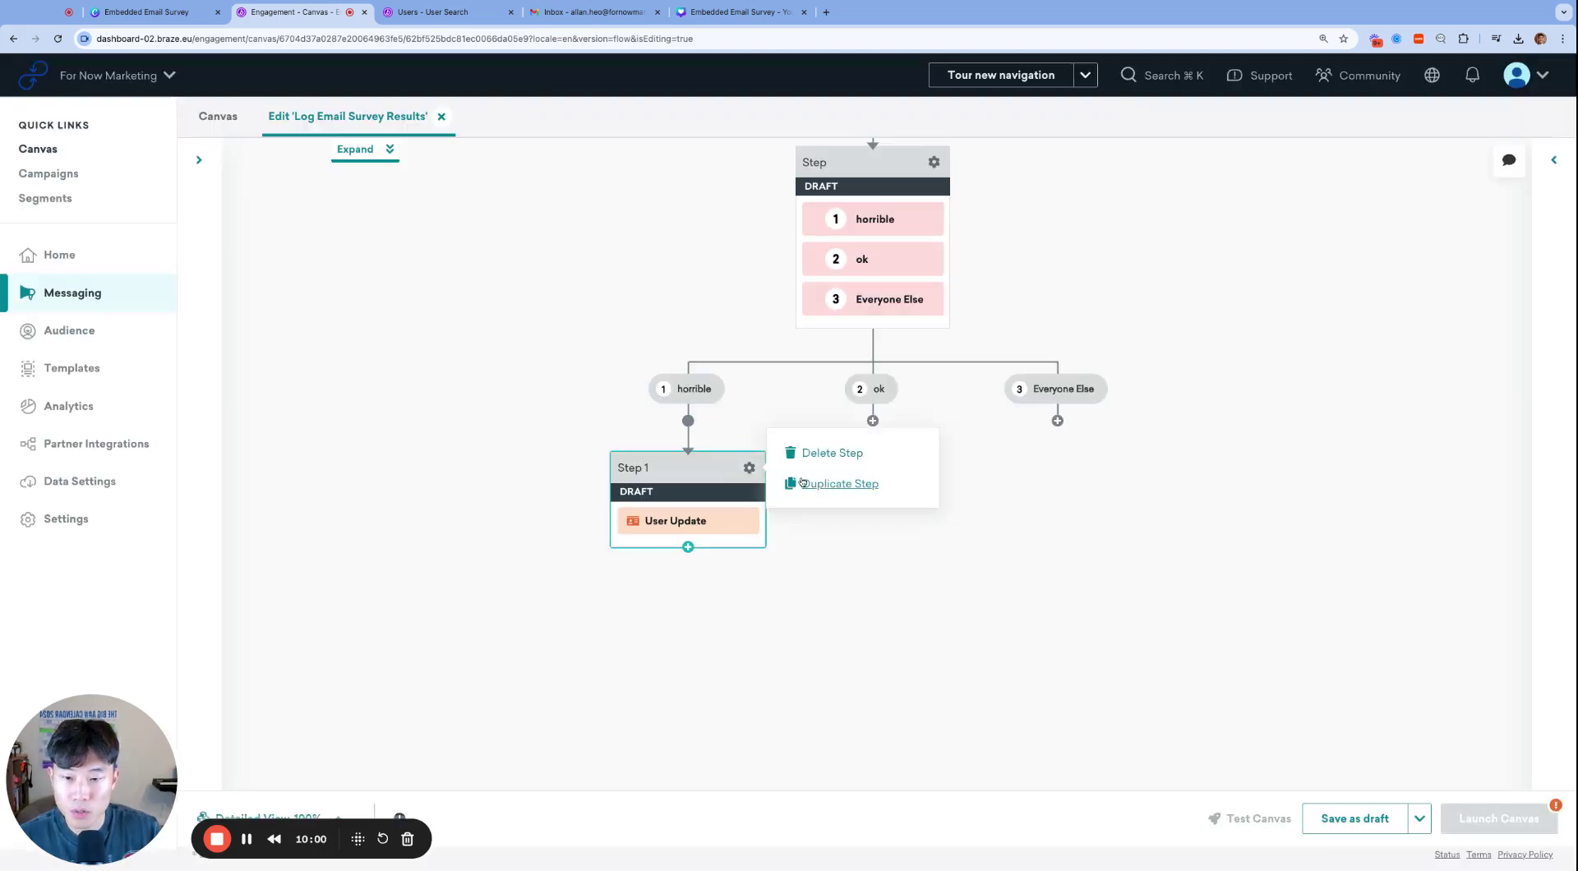
pyautogui.click(801, 482)
pyautogui.click(838, 472)
pyautogui.click(873, 421)
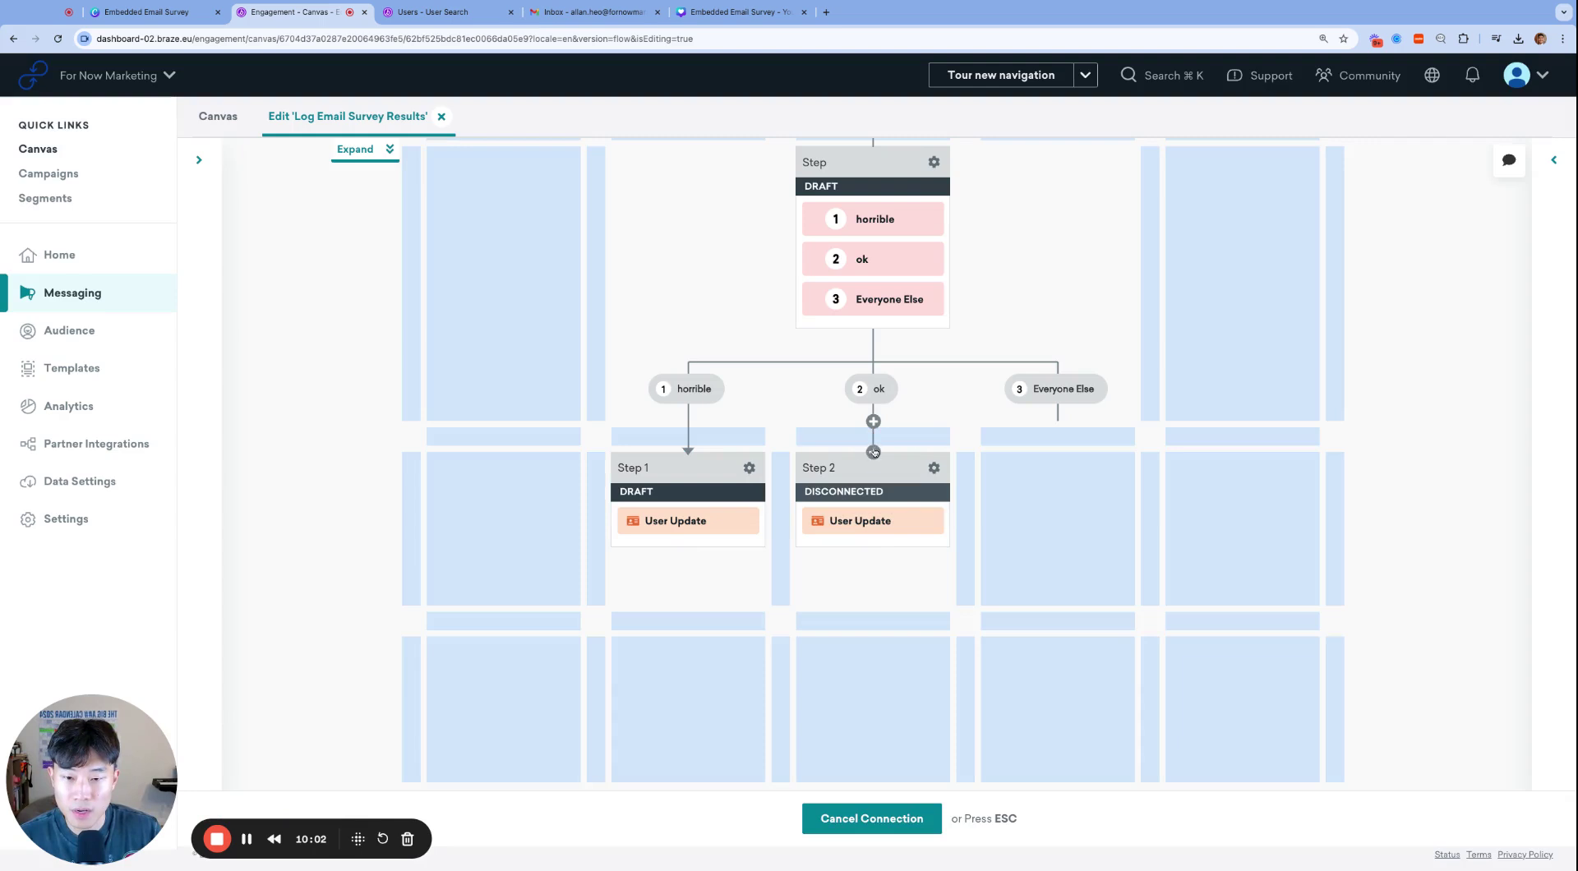
pyautogui.click(874, 451)
pyautogui.click(859, 520)
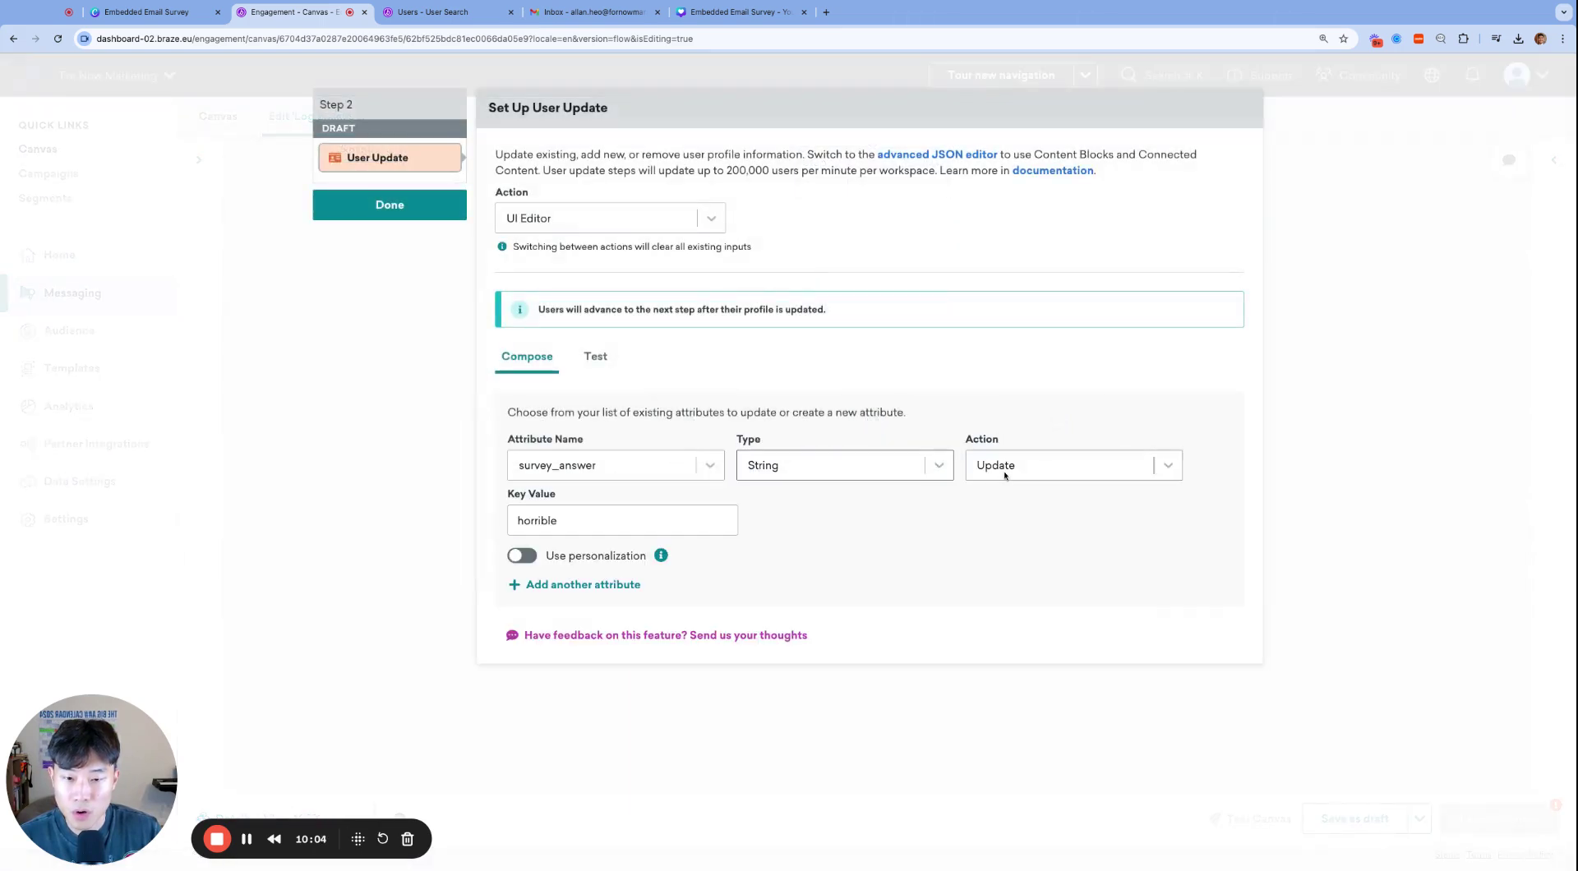
pyautogui.hotkey('ctrl', 'a')
pyautogui.write('ok')
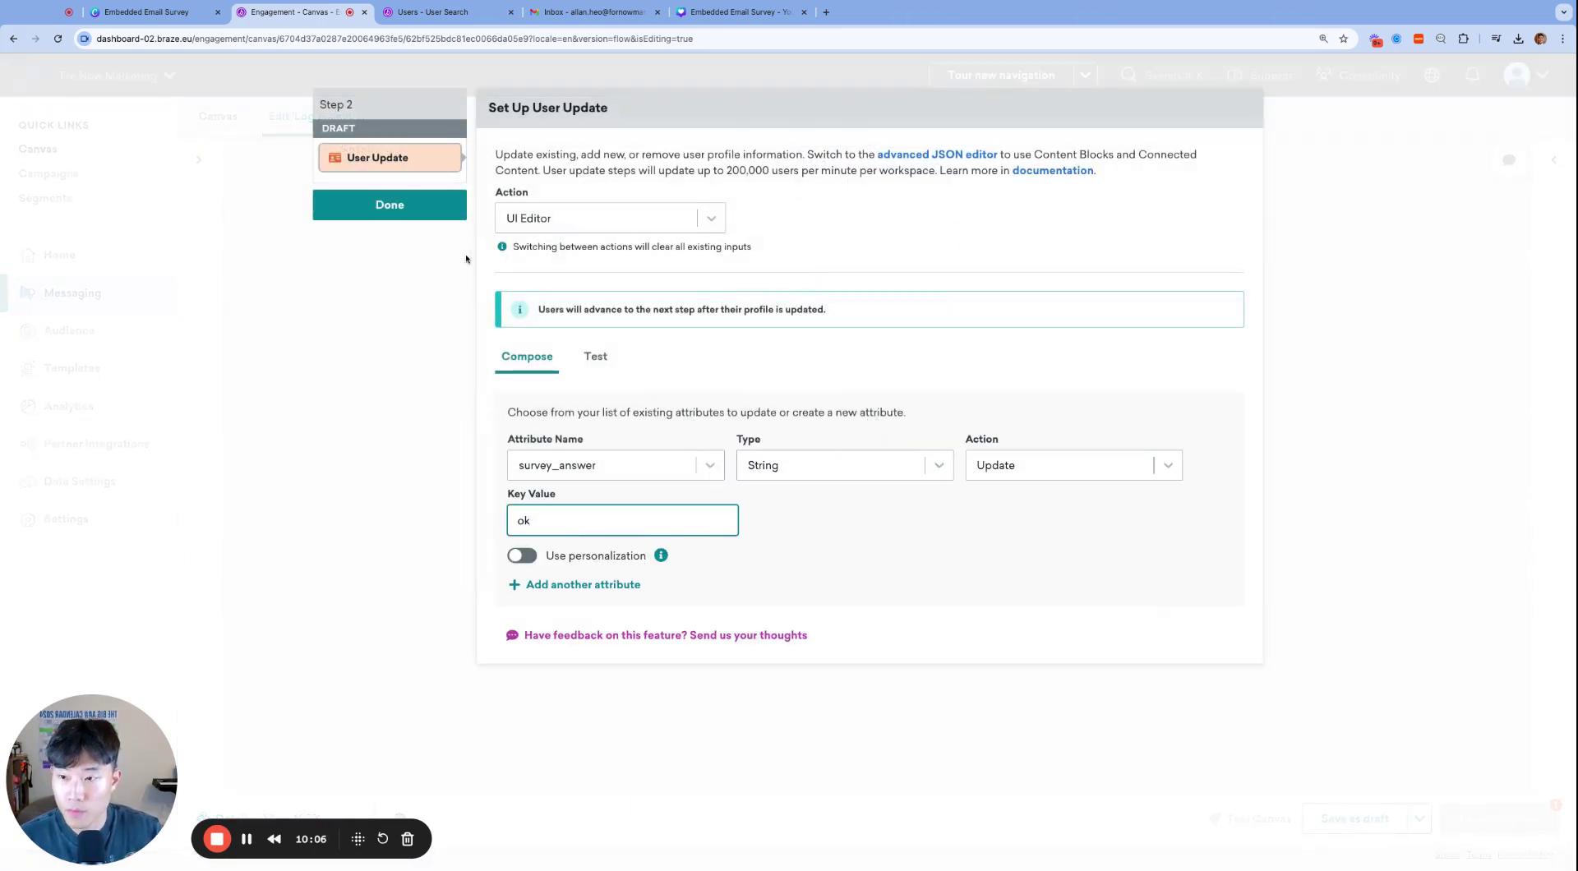
pyautogui.click(437, 205)
# Step: Duplicate it under Everyone Else with survey_answer value brilliant, then launch the Canvas
pyautogui.click(933, 467)
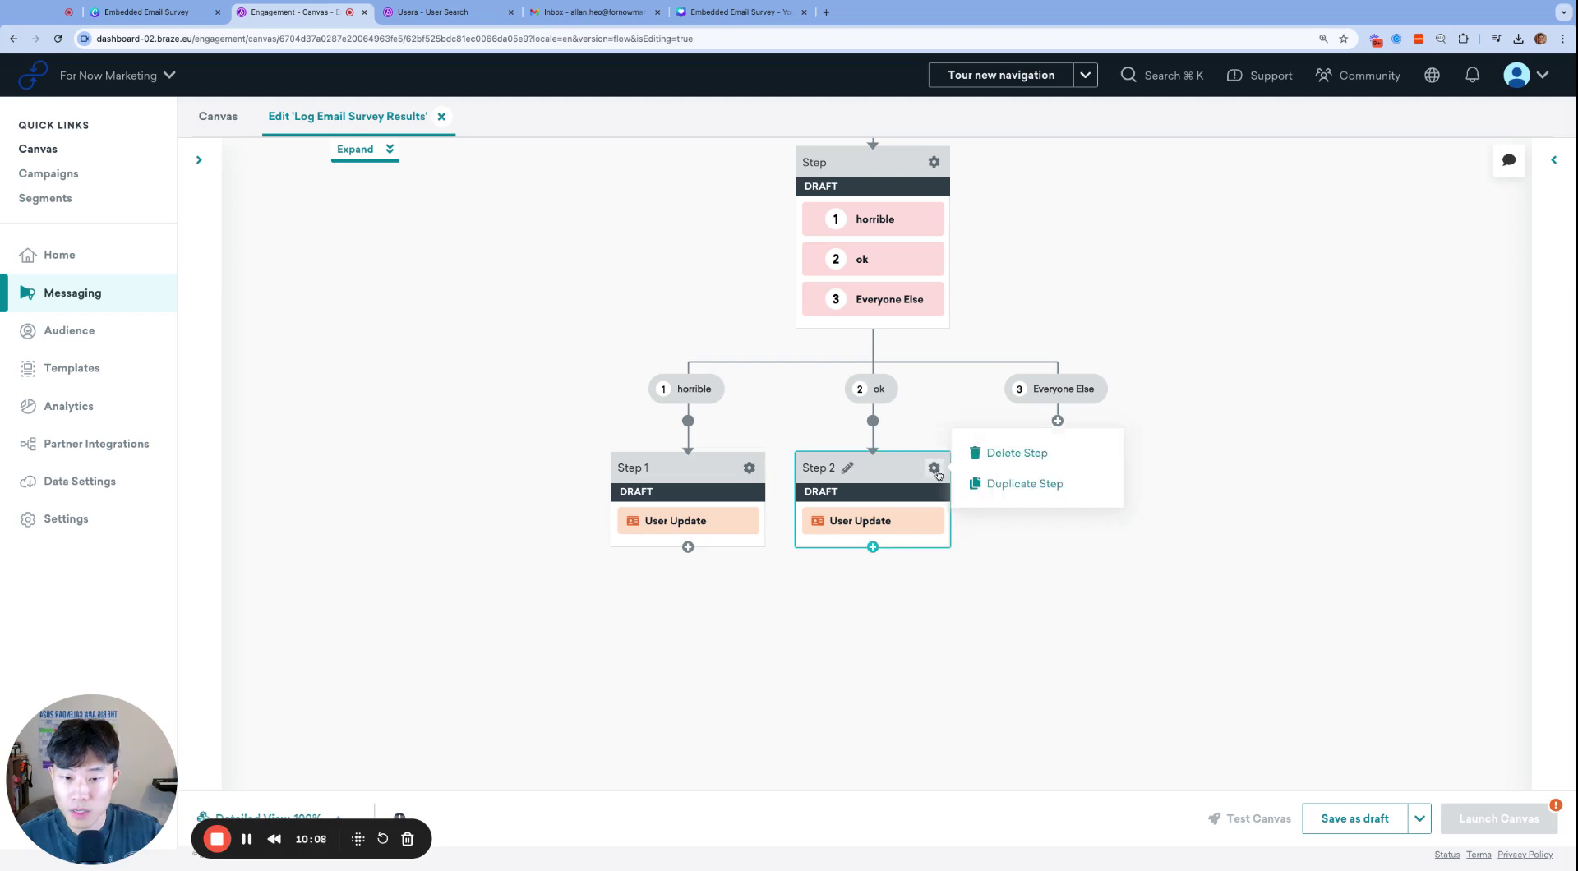
pyautogui.click(988, 490)
pyautogui.click(1056, 421)
pyautogui.click(1050, 496)
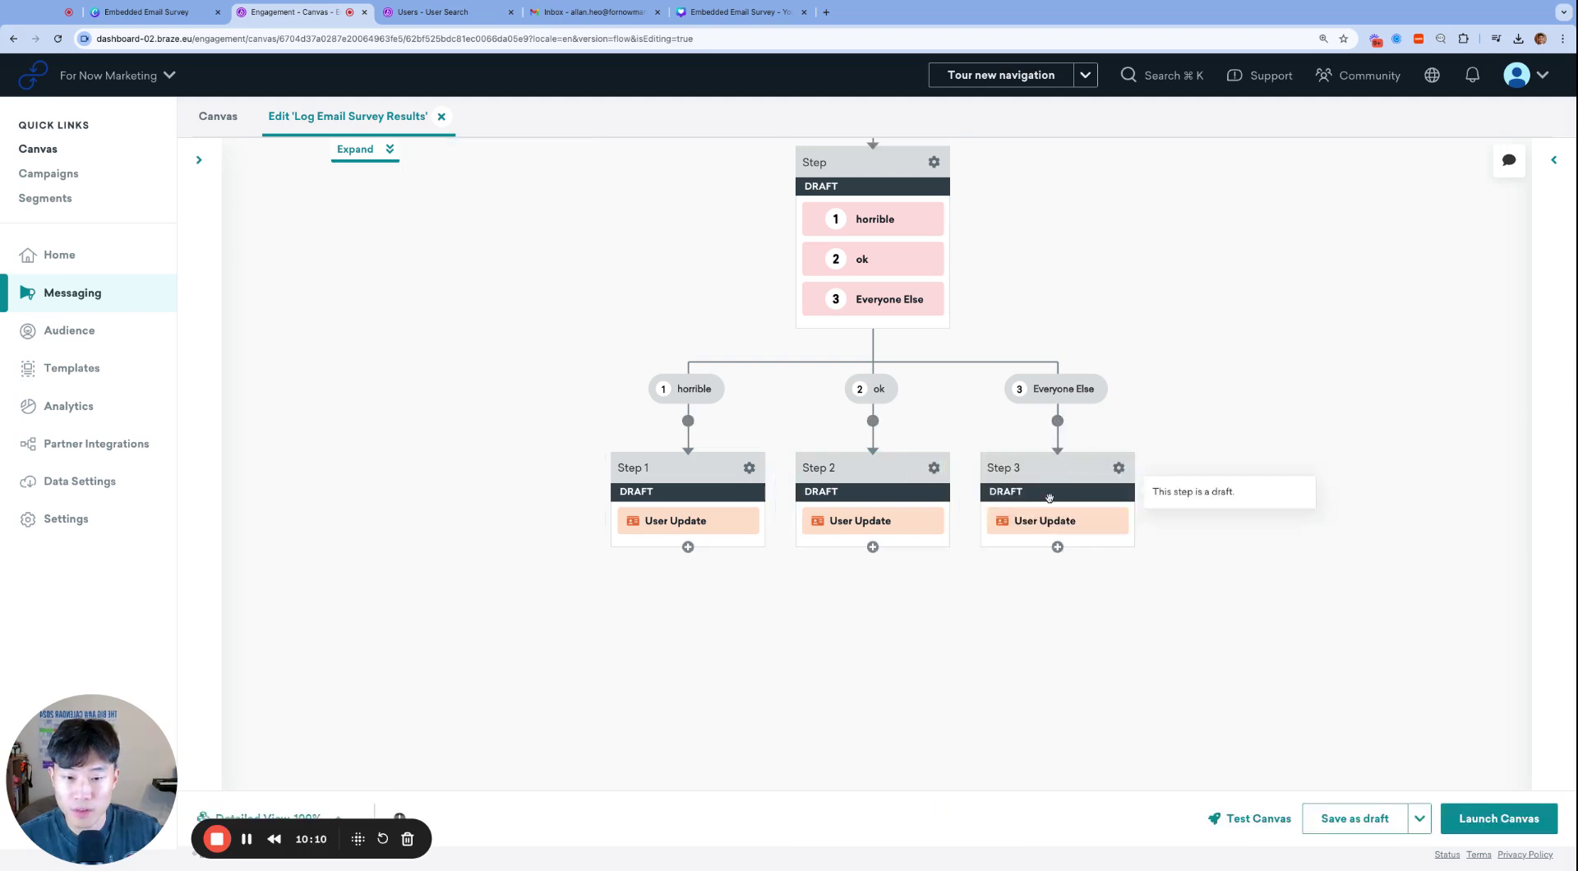
pyautogui.click(1049, 496)
pyautogui.click(578, 523)
pyautogui.hotkey('ctrl', 'a')
pyautogui.write('br')
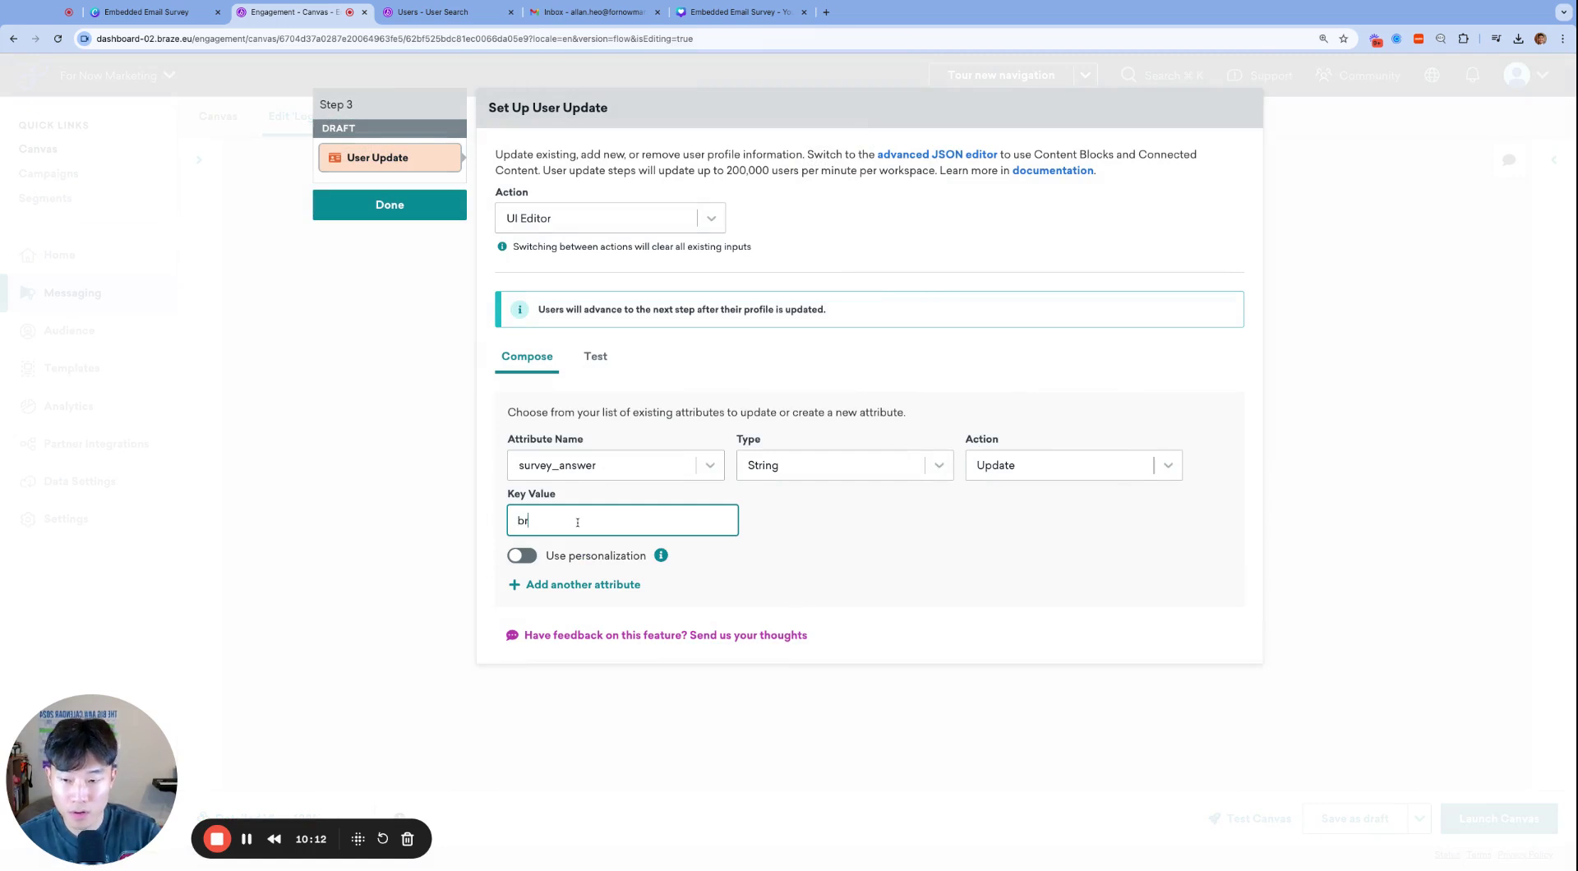
pyautogui.write('illiant')
pyautogui.click(394, 206)
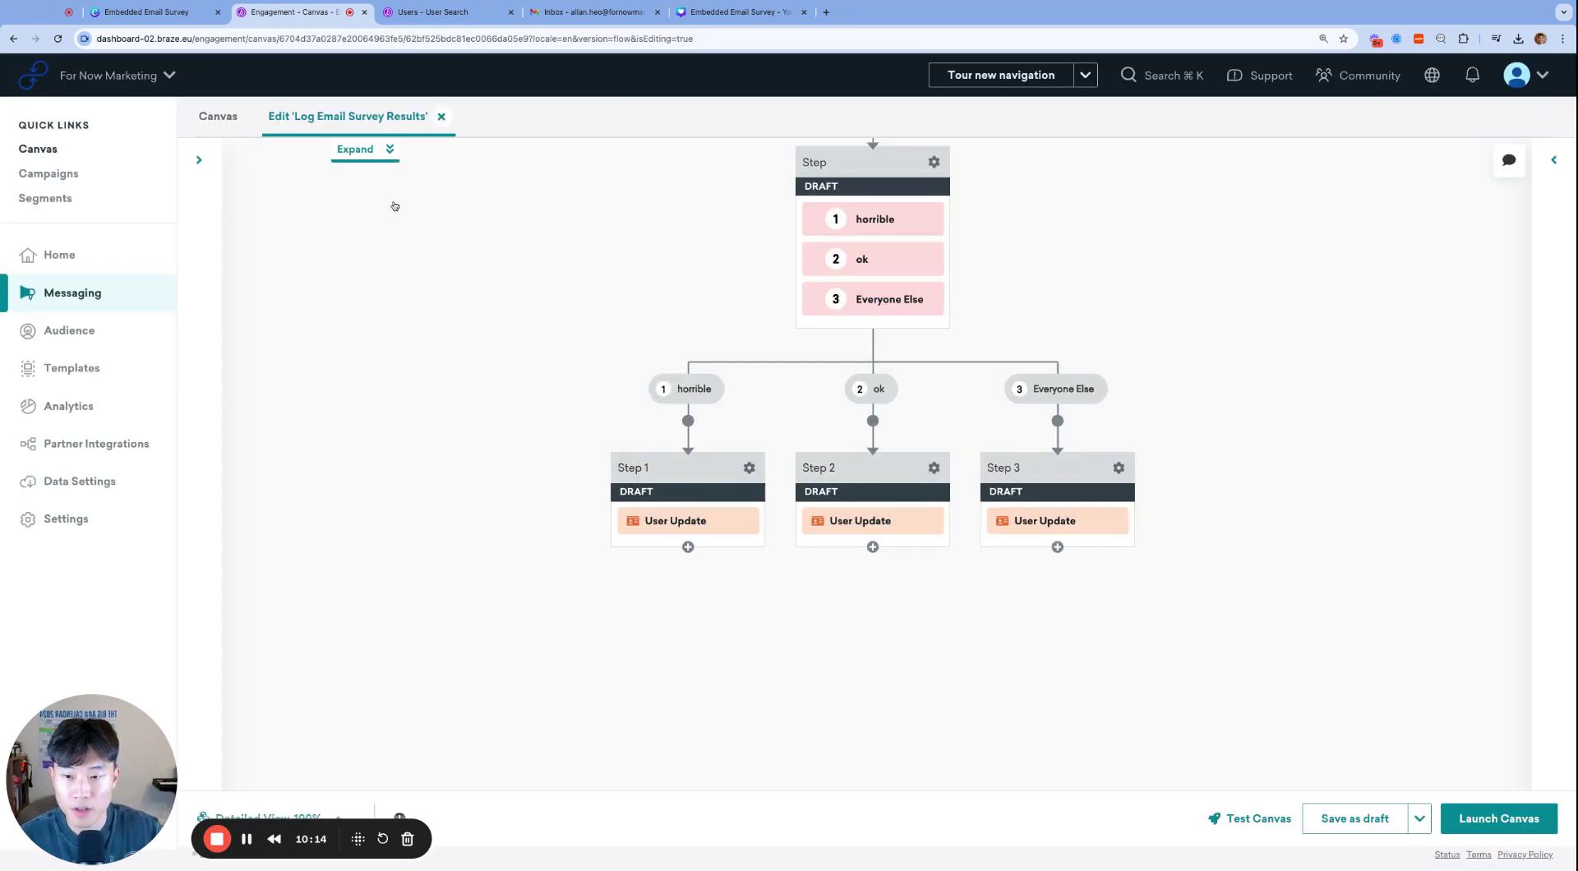
pyautogui.scroll(7, 1322, 488)
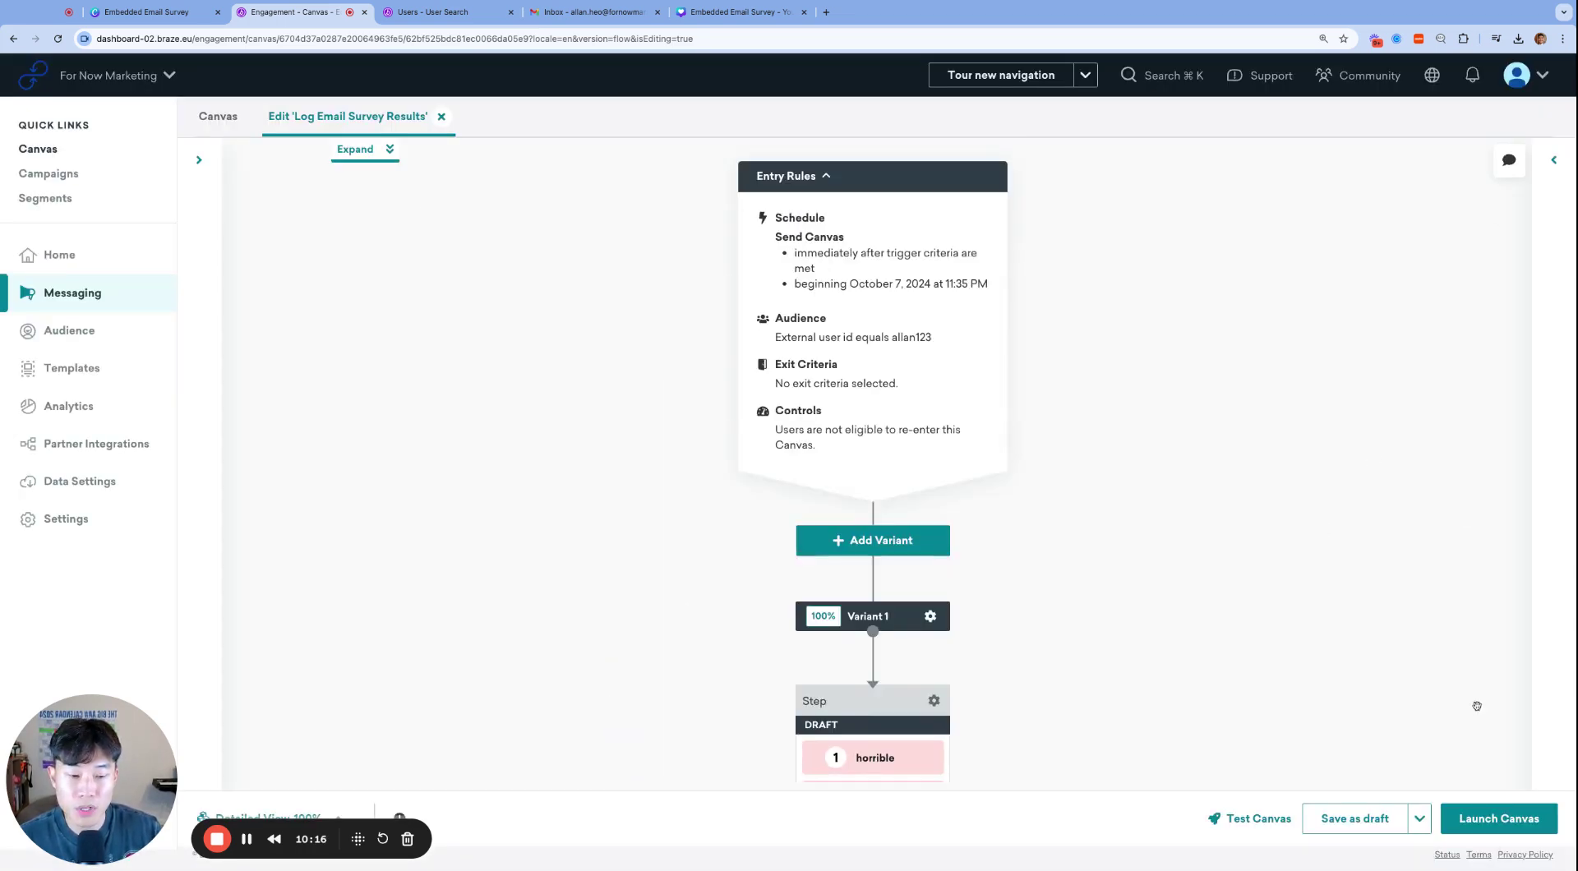
pyautogui.click(1509, 818)
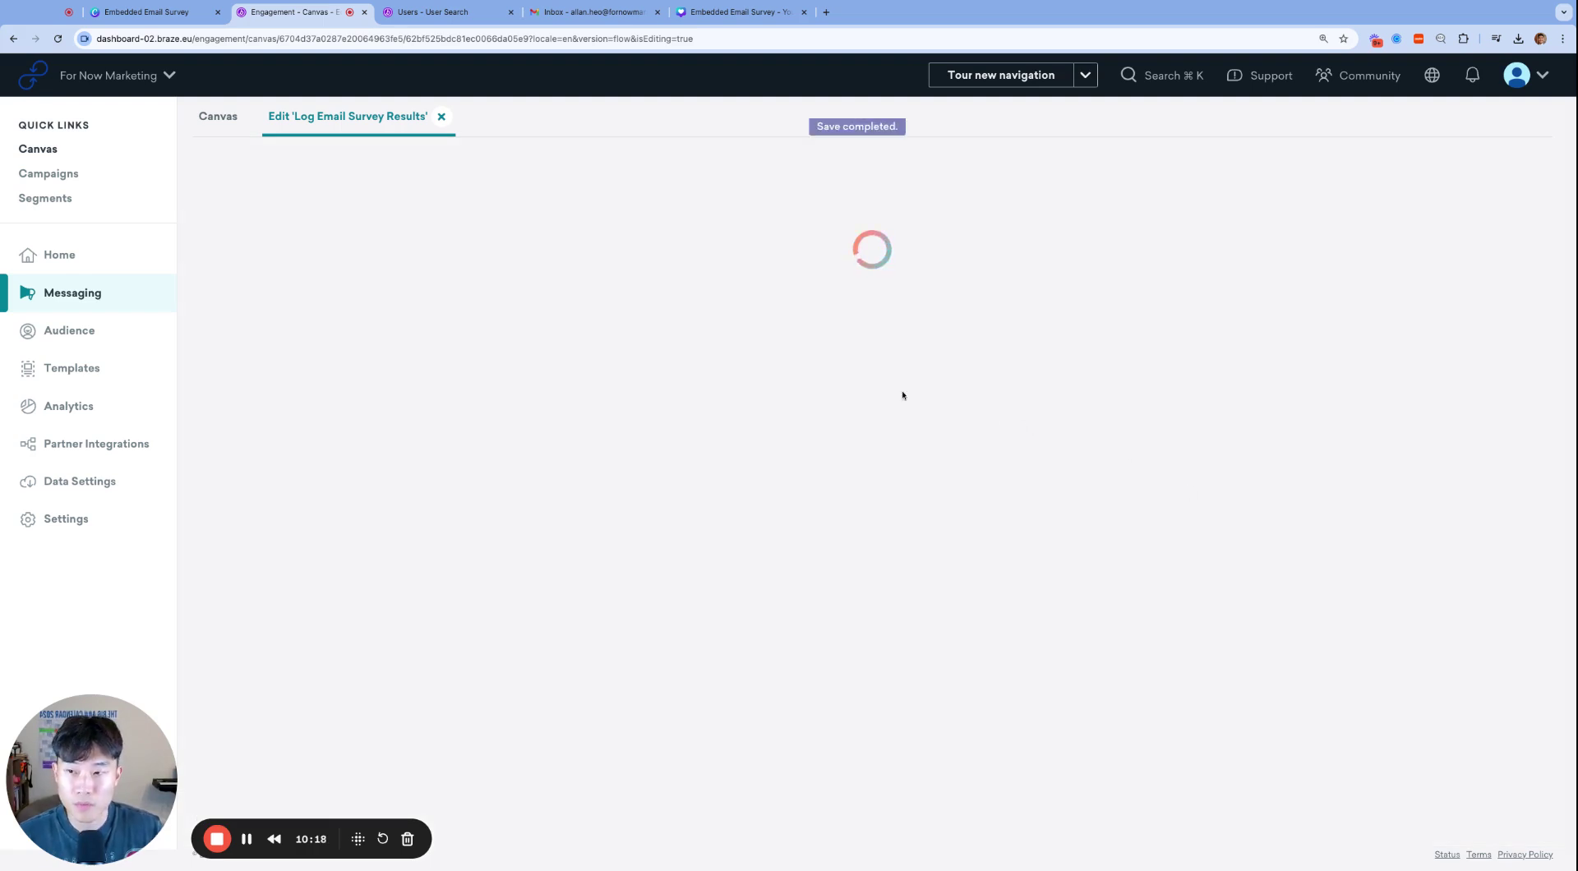
# Step: View the 'Share your feedback with us!' email with Horrible, Was OK and Brilliant choices
pyautogui.click(615, 15)
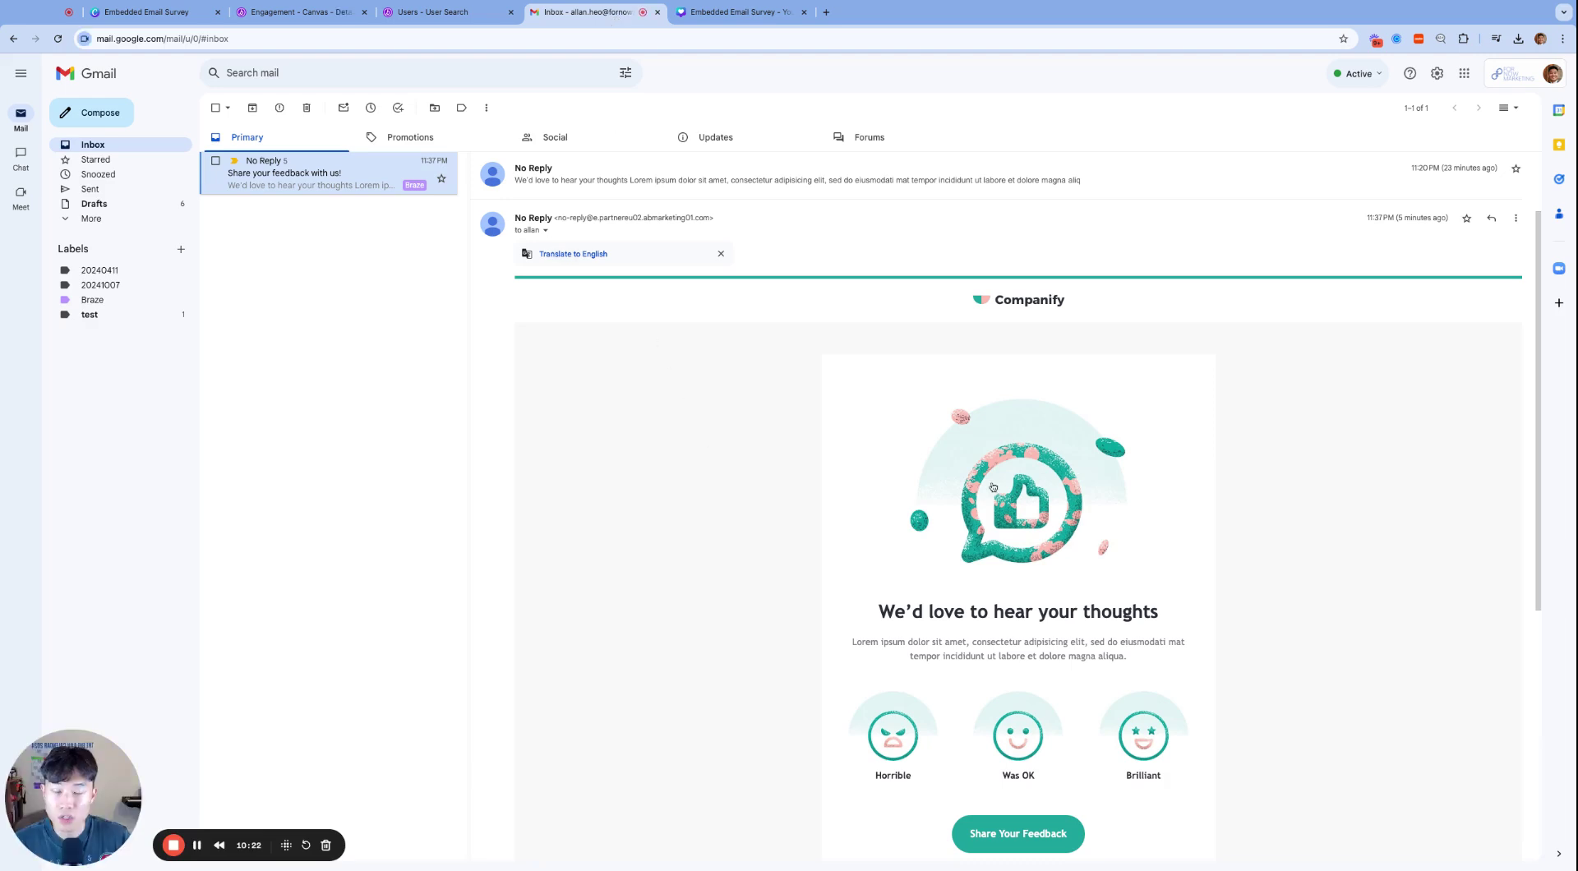
pyautogui.scroll(-5, 1169, 512)
pyautogui.scroll(-1, 1313, 542)
pyautogui.scroll(4, 1312, 542)
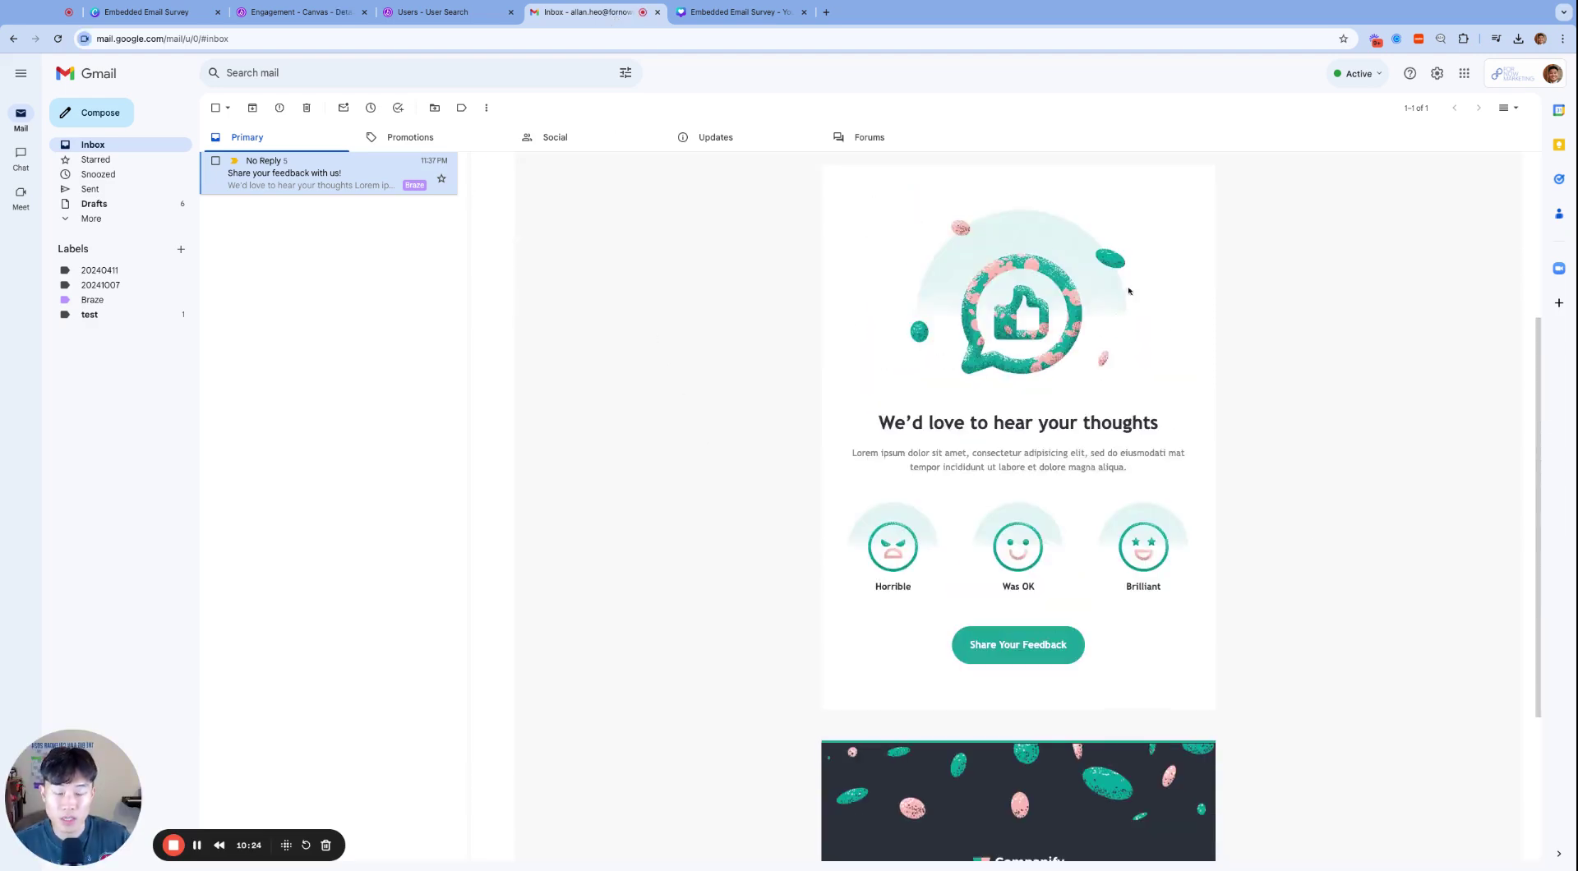
# Step: Edit the Canvas and review the Entry Schedule's action-based triggers for brilliant, horrible and ok clicks
pyautogui.click(338, 12)
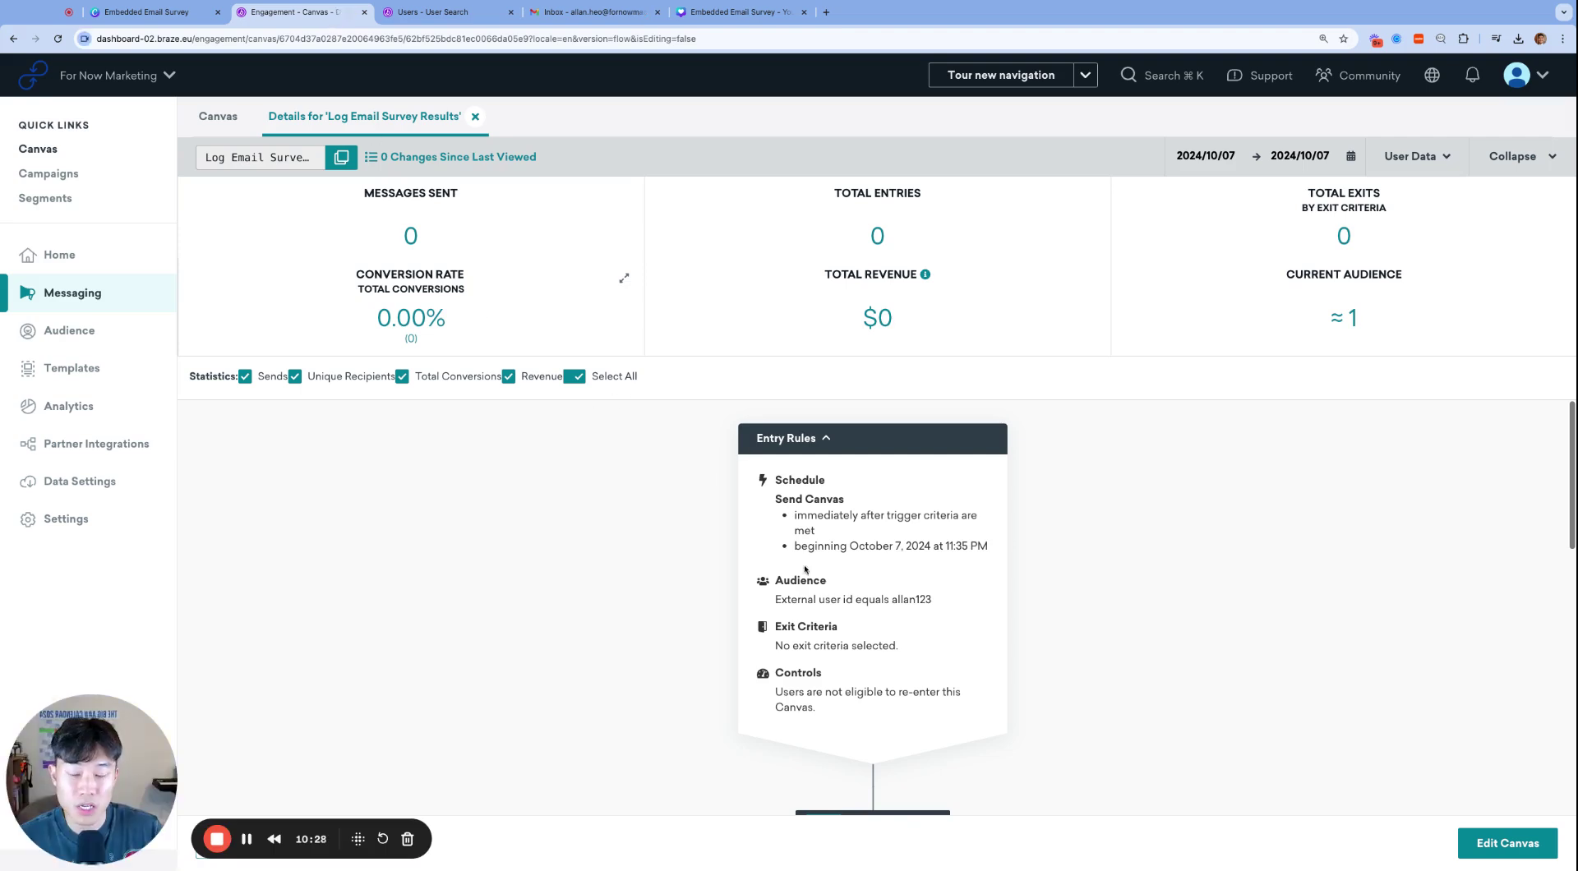
pyautogui.scroll(-1, 871, 526)
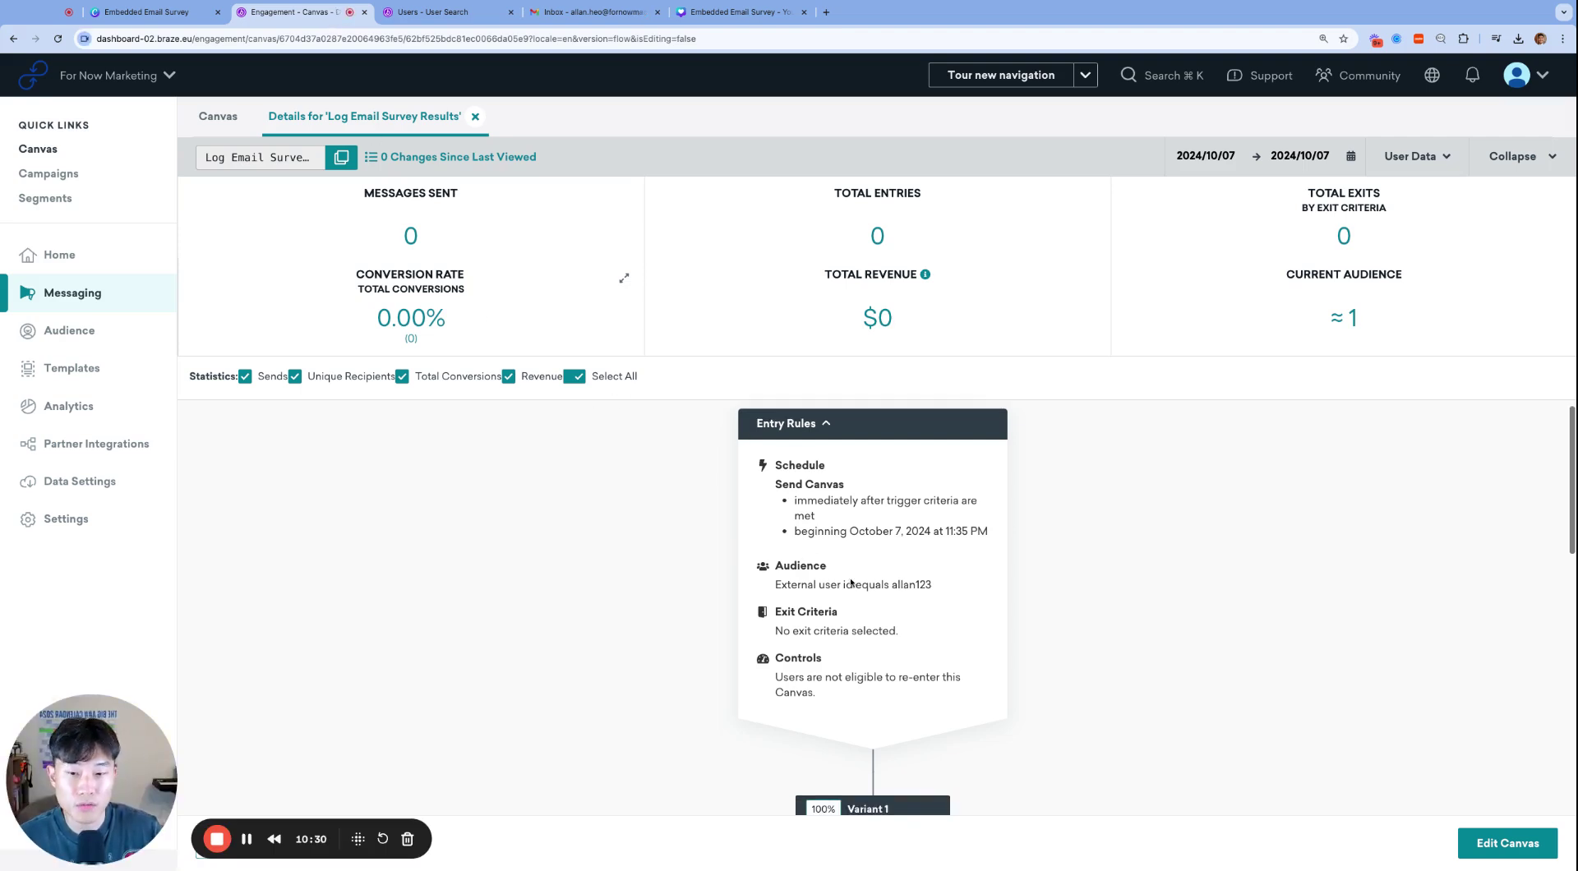
pyautogui.scroll(-3, 823, 512)
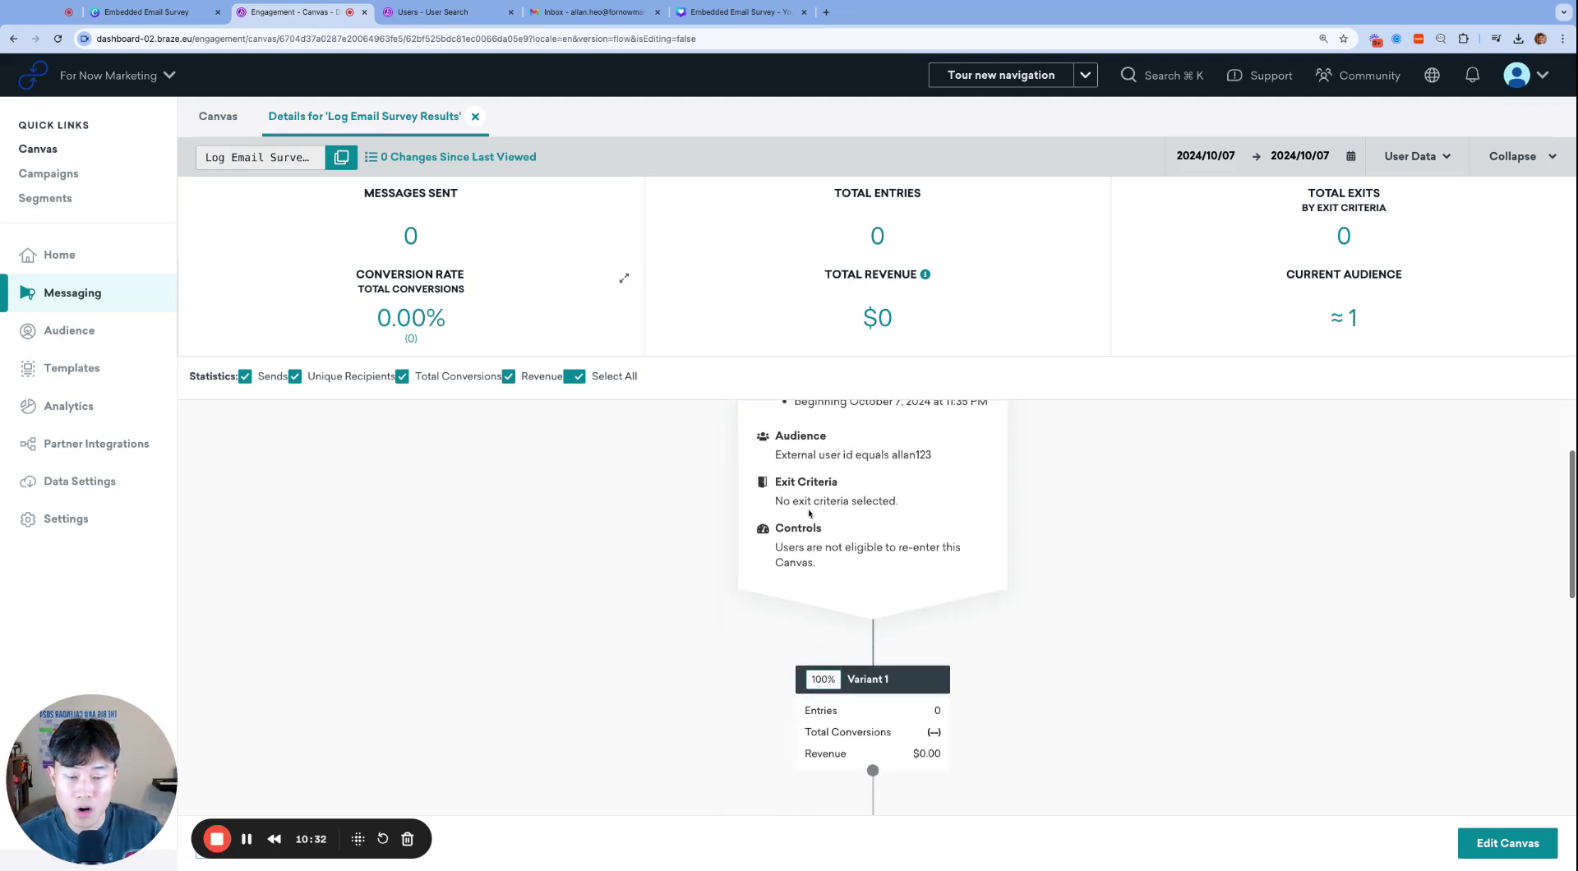
pyautogui.click(1507, 843)
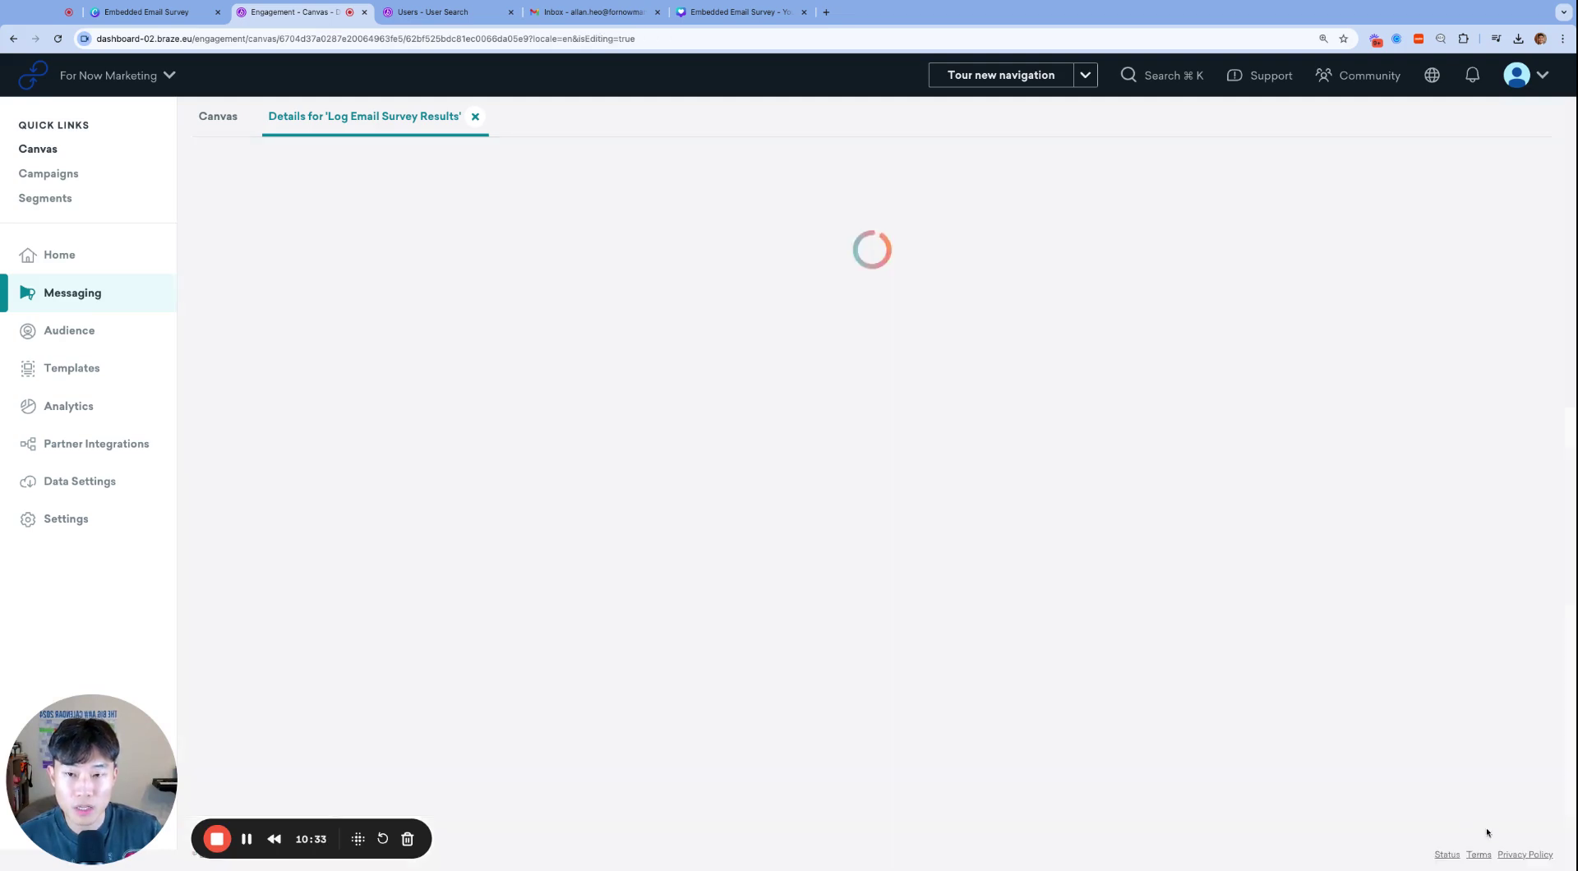
pyautogui.click(726, 167)
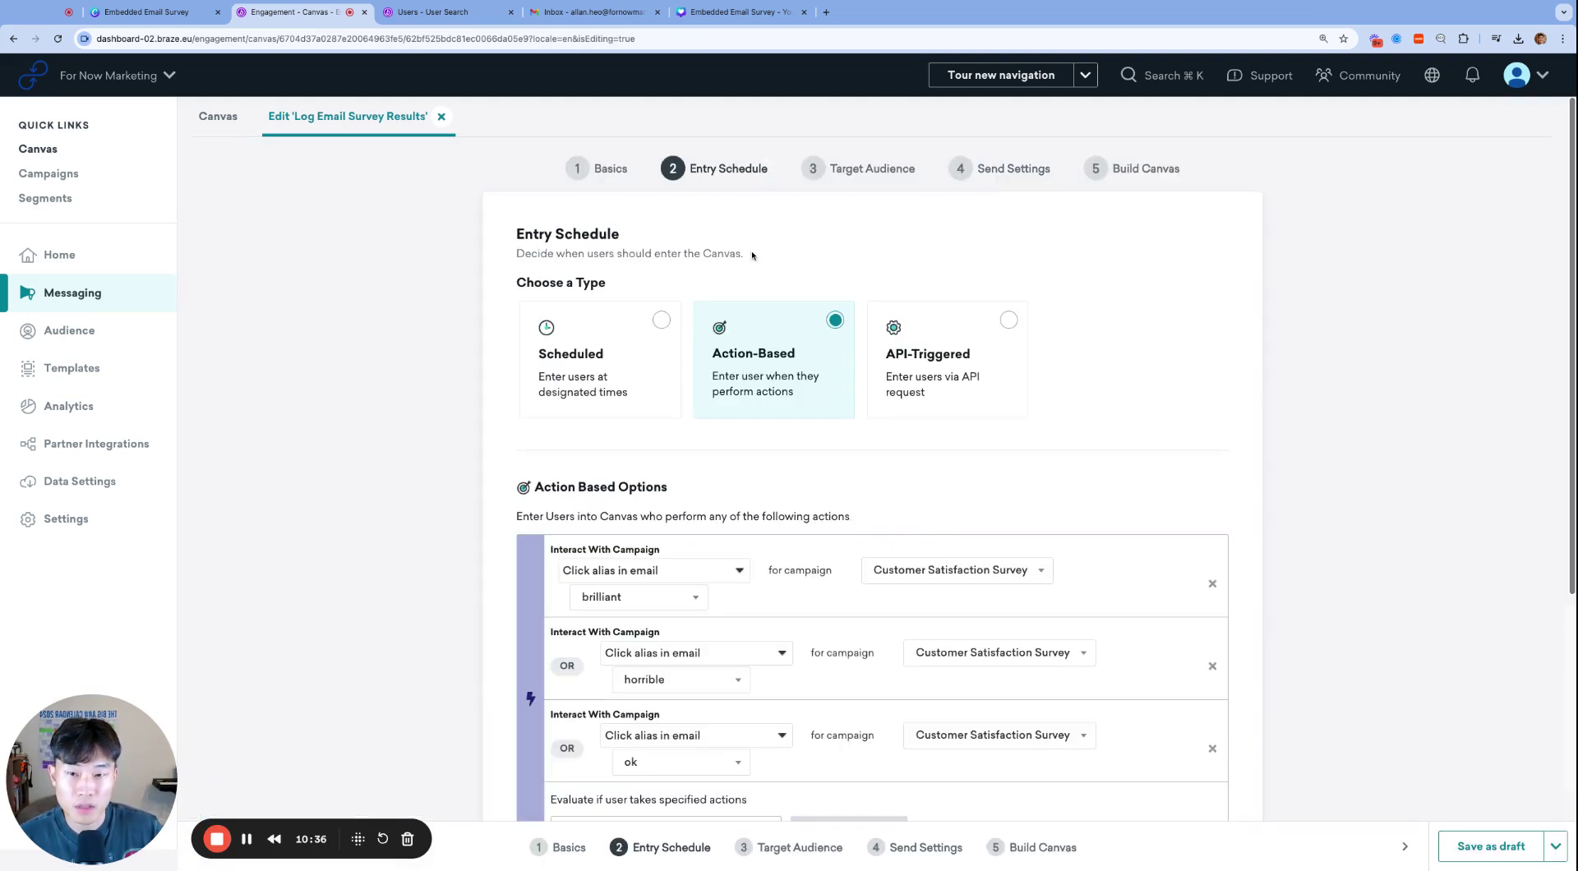
pyautogui.scroll(-2, 732, 380)
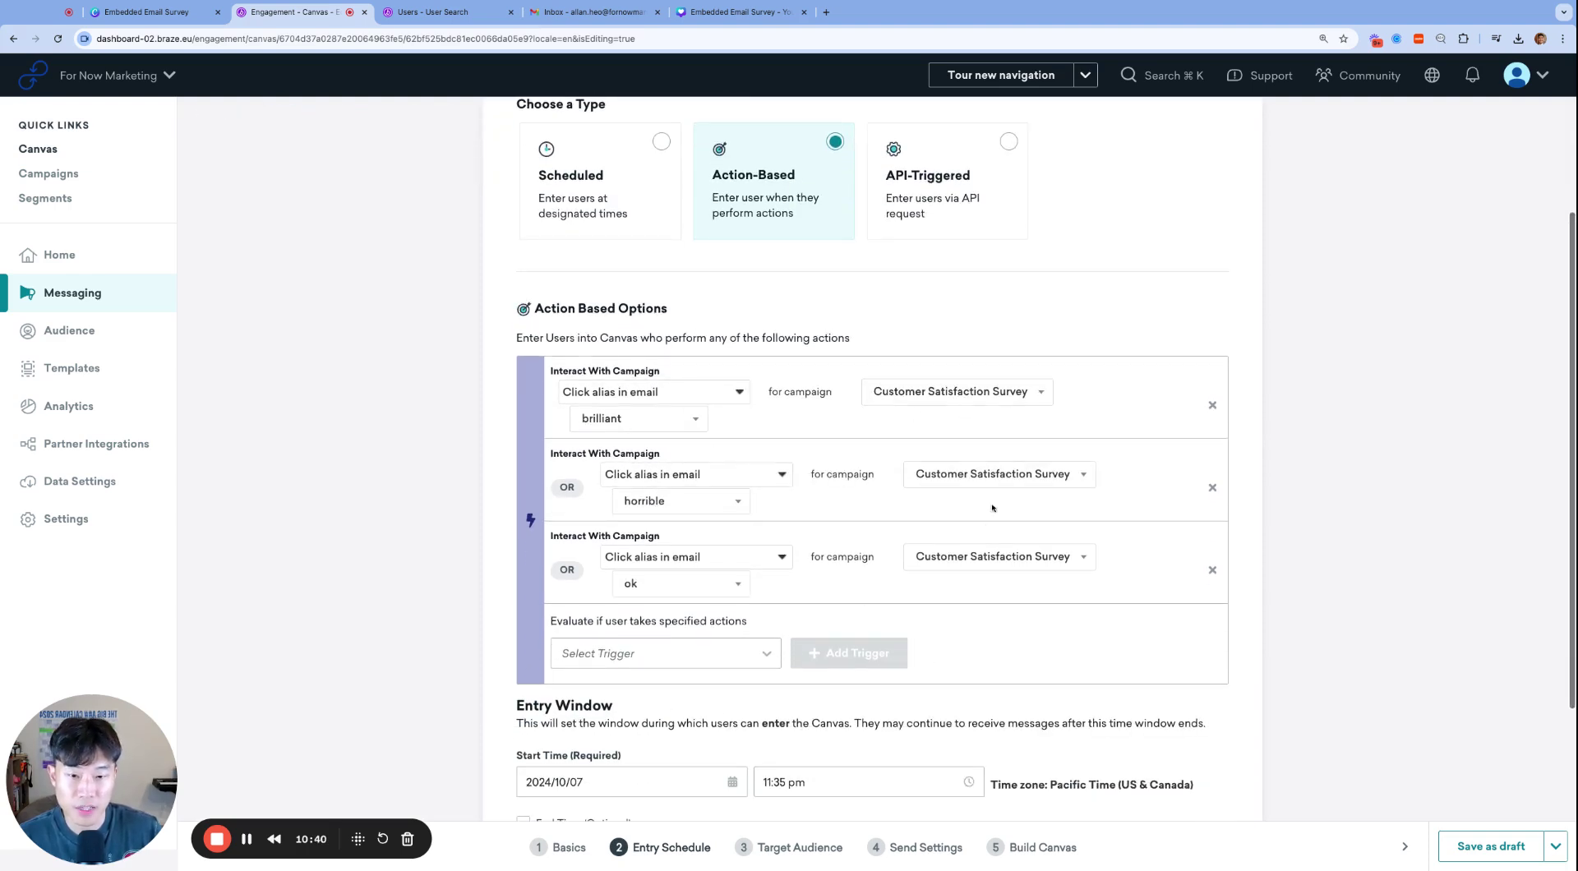
pyautogui.scroll(3, 833, 573)
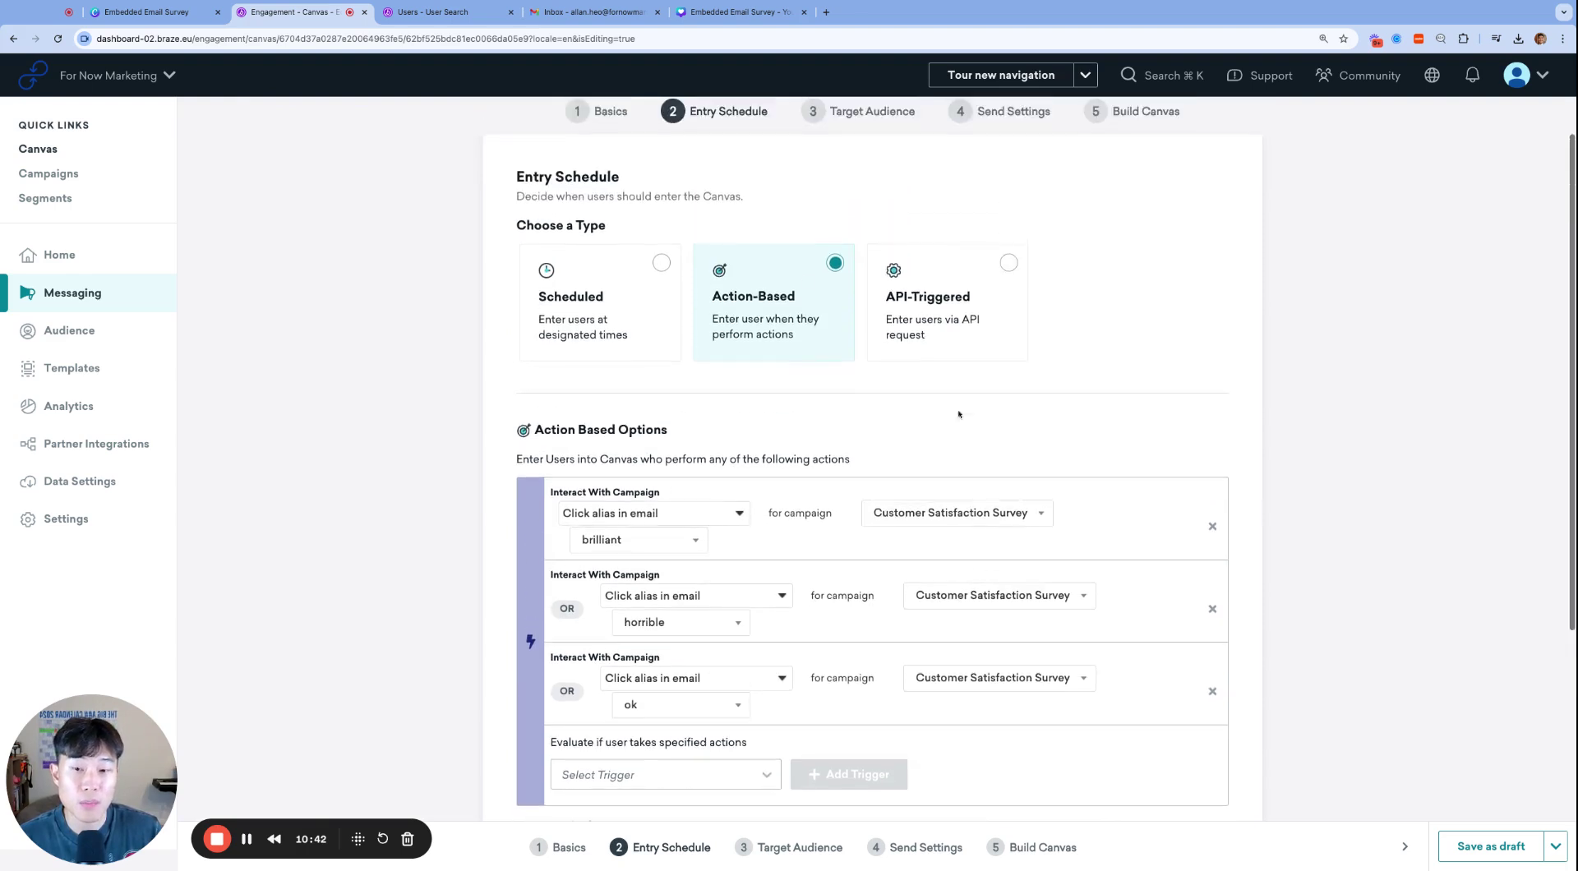
# Step: Zoom in on the survey email in Gmail and click the Brilliant answer
pyautogui.click(606, 12)
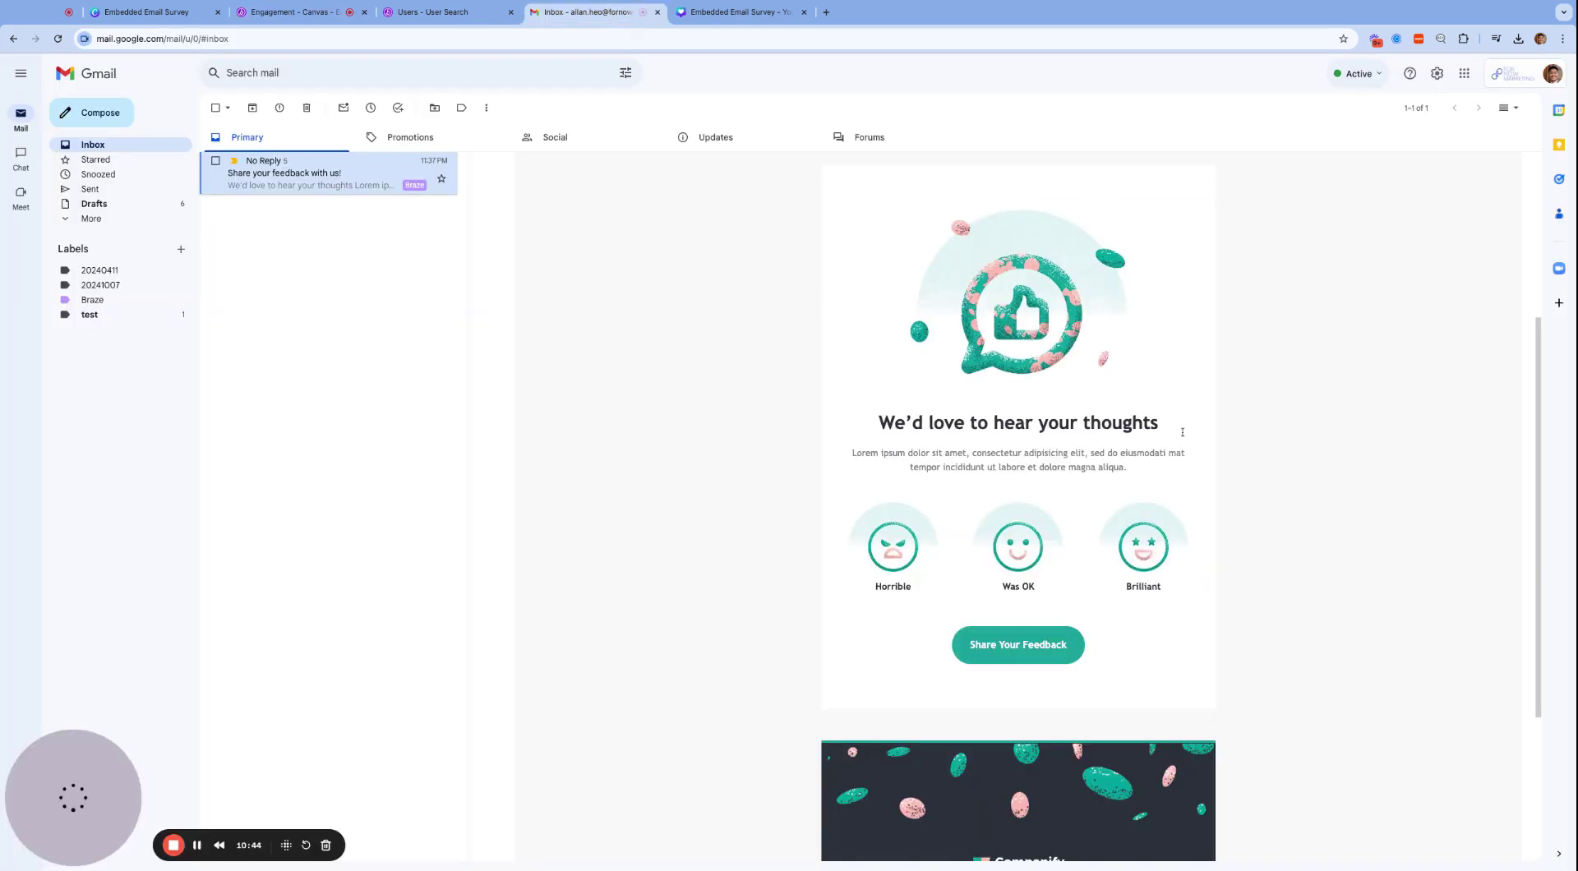
pyautogui.hotkey('ctrl', '+')
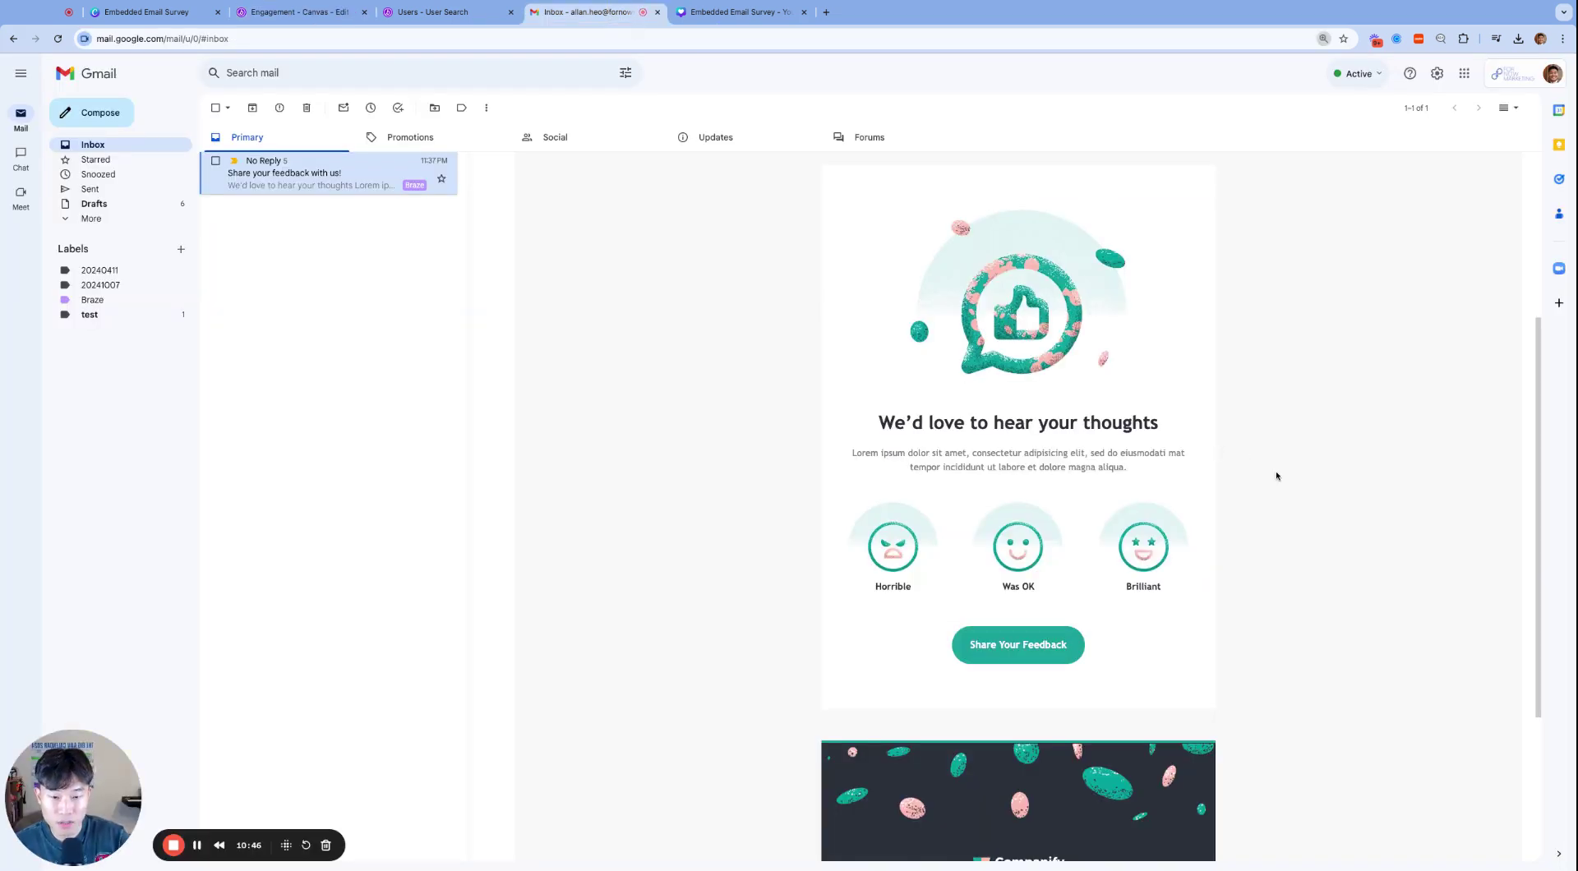
pyautogui.hotkey('ctrl', '+')
pyautogui.scroll(-1, 1255, 588)
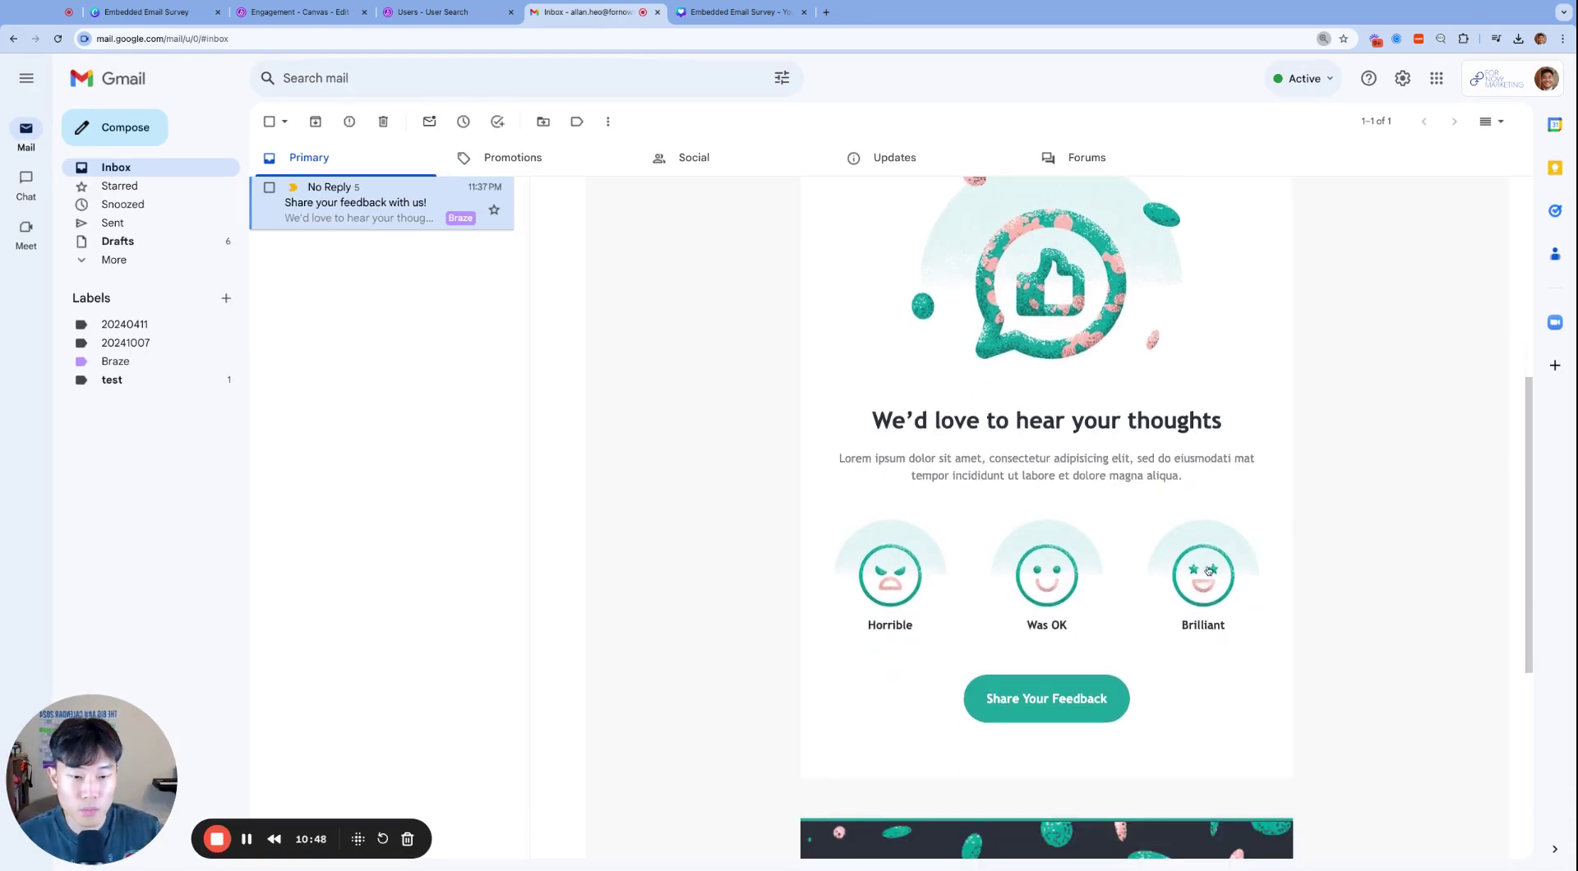
pyautogui.click(1208, 570)
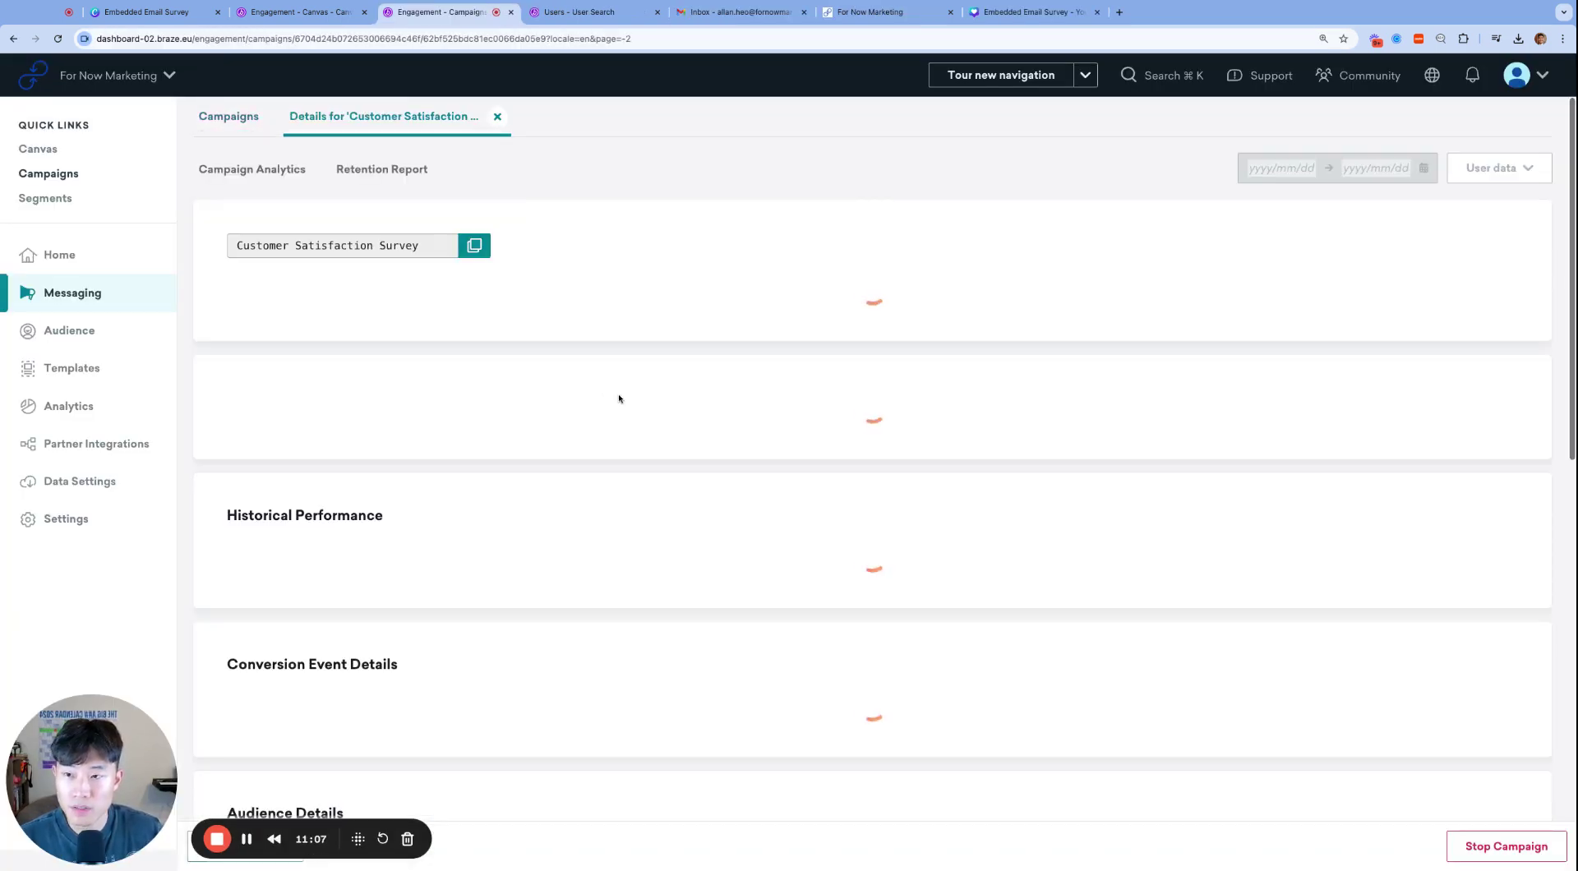
# Step: Expand Total Clicks to show link aliases, confirming brilliant got one click, then return to Canvases
pyautogui.scroll(-2, 834, 425)
pyautogui.scroll(2, 834, 427)
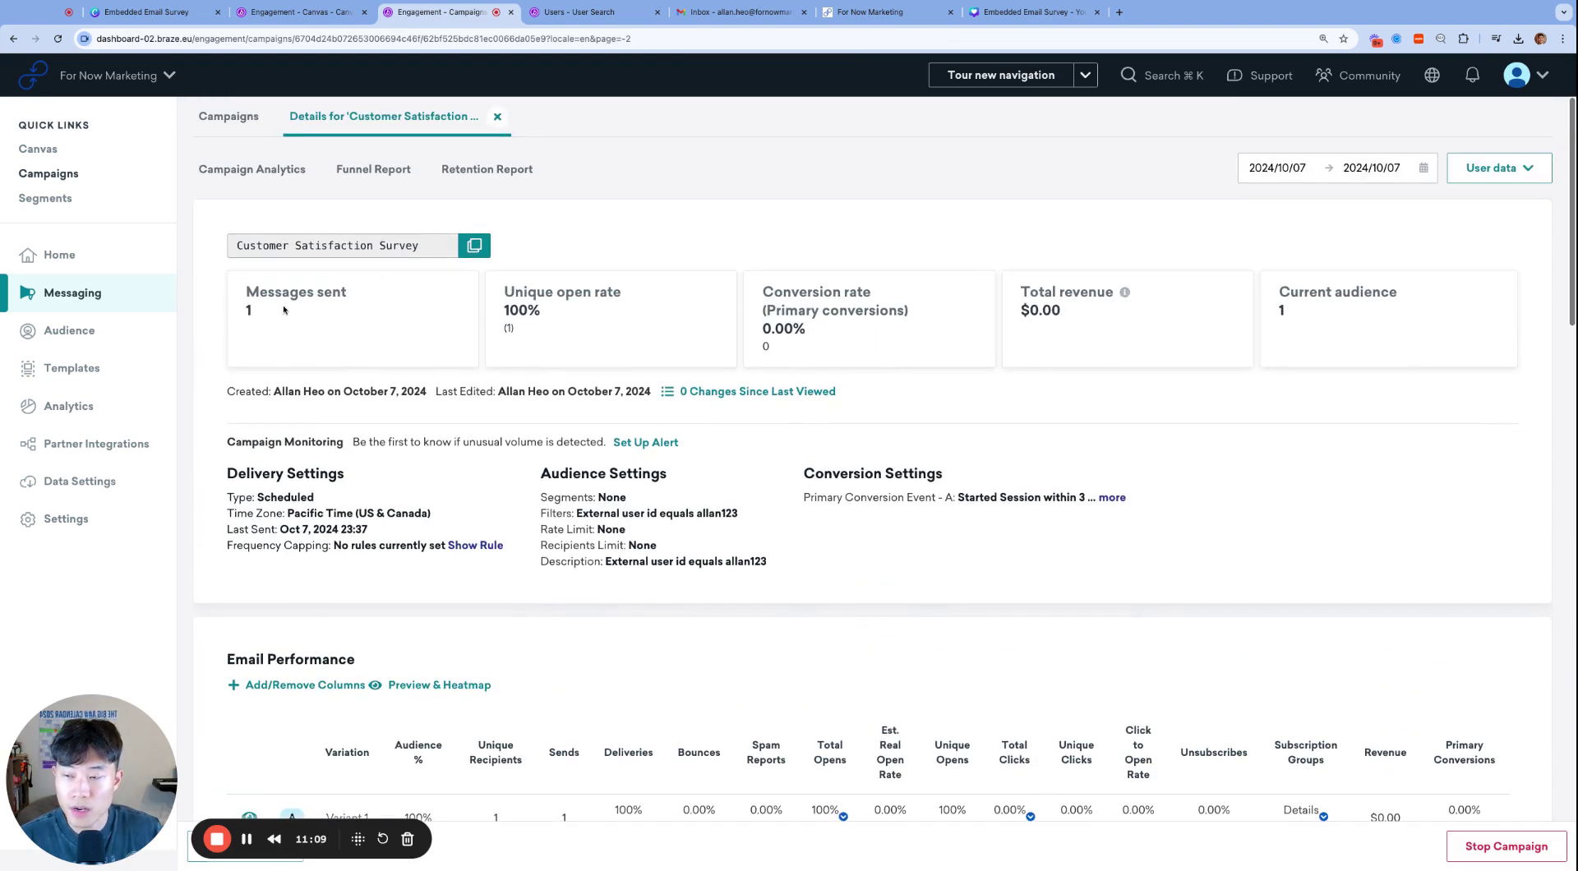
pyautogui.scroll(-5, 339, 320)
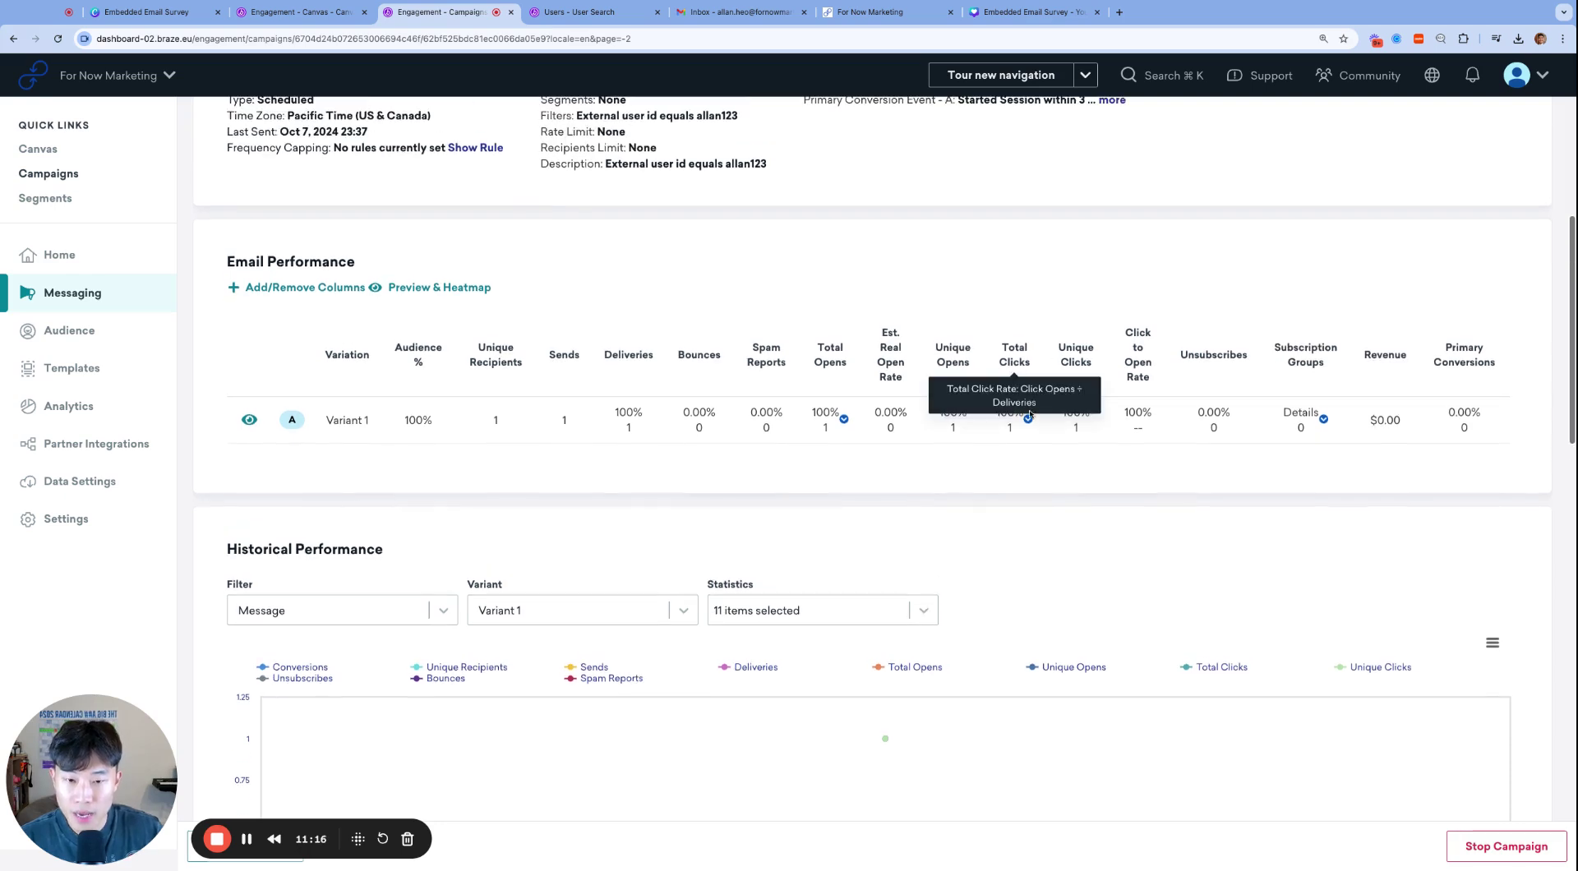
pyautogui.click(1027, 419)
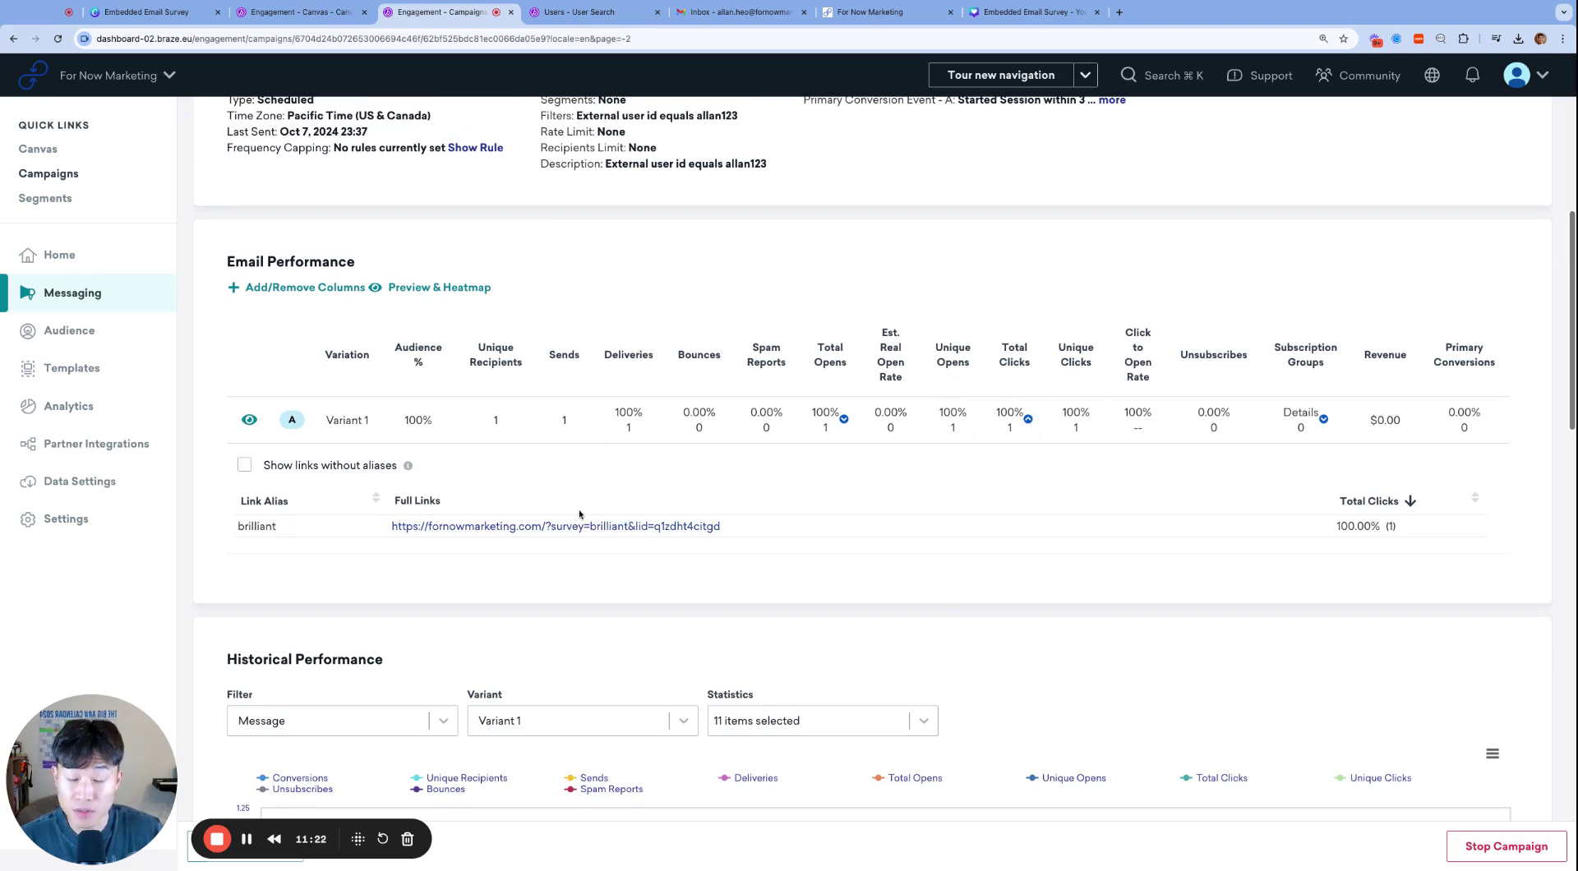
pyautogui.press('super+equal')
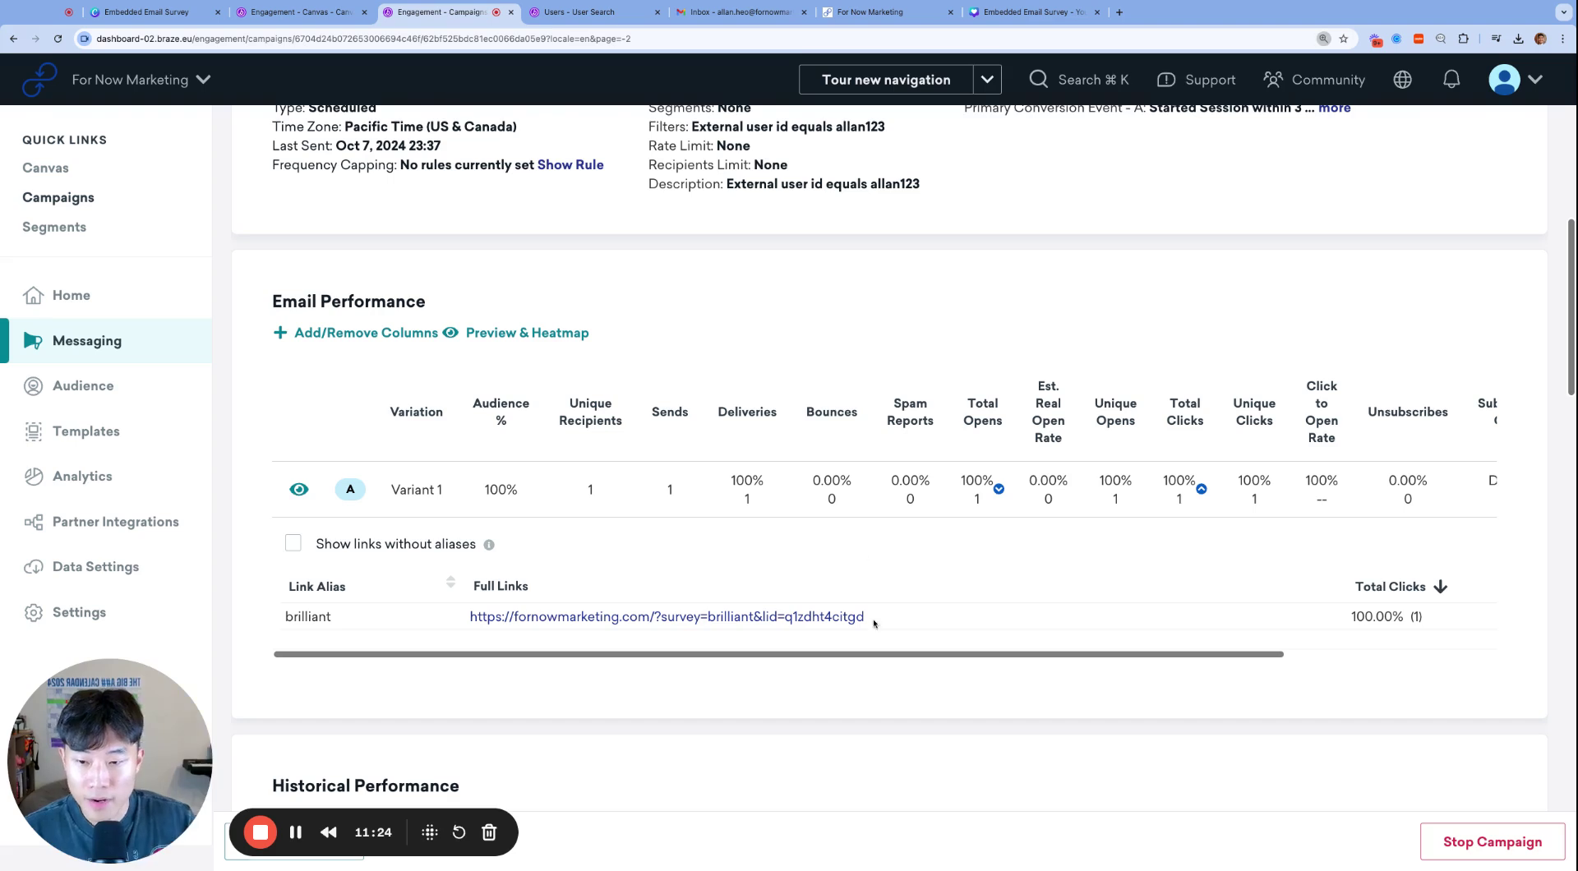
pyautogui.scroll(-1, 941, 615)
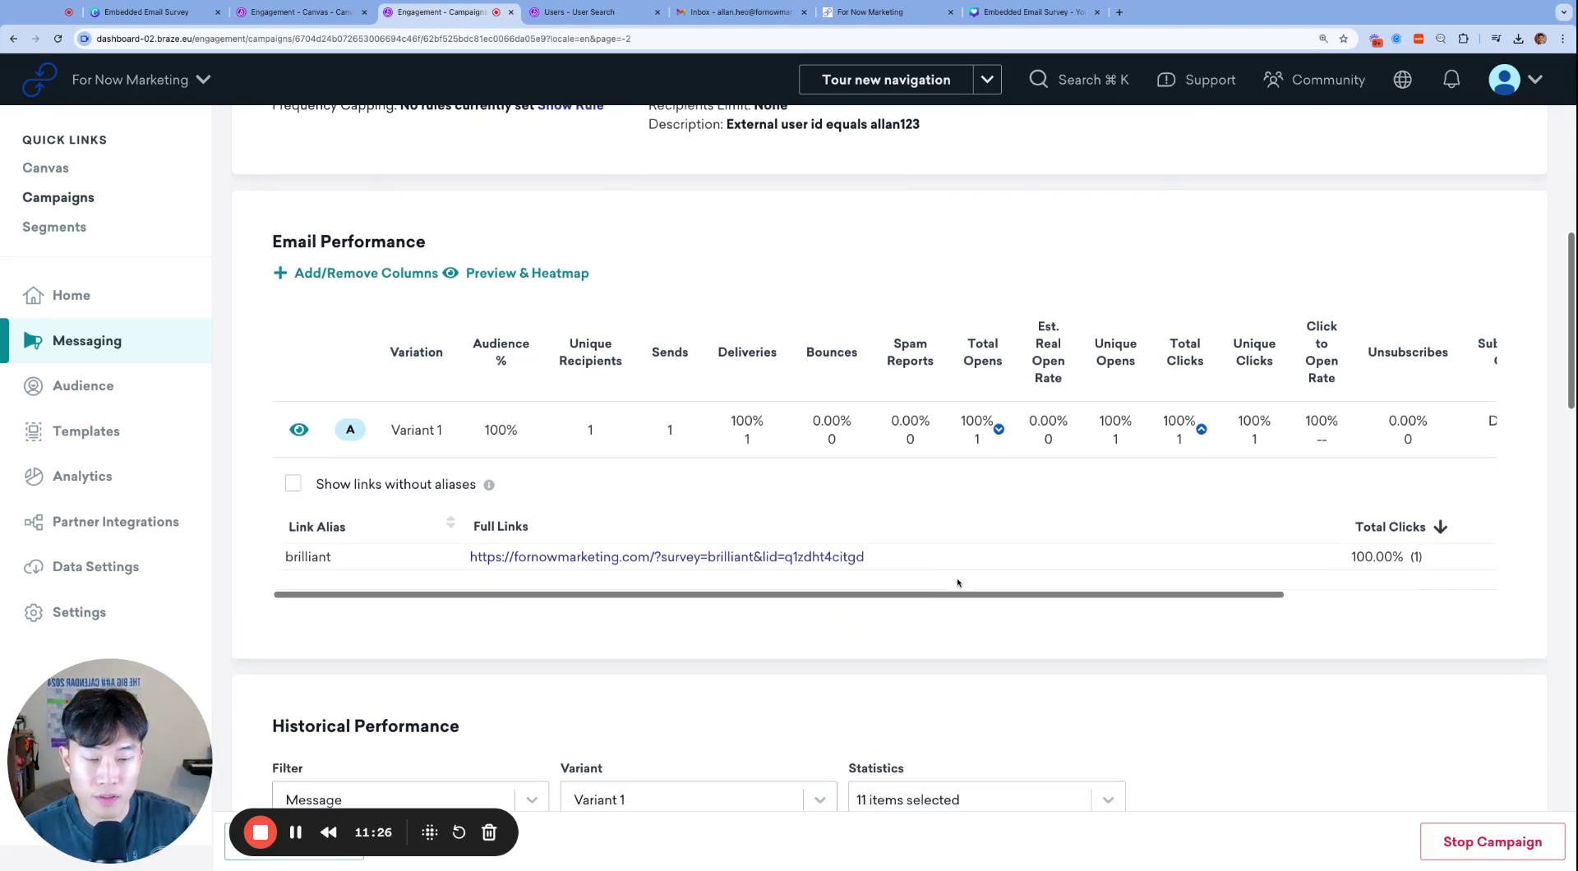
pyautogui.scroll(1, 957, 582)
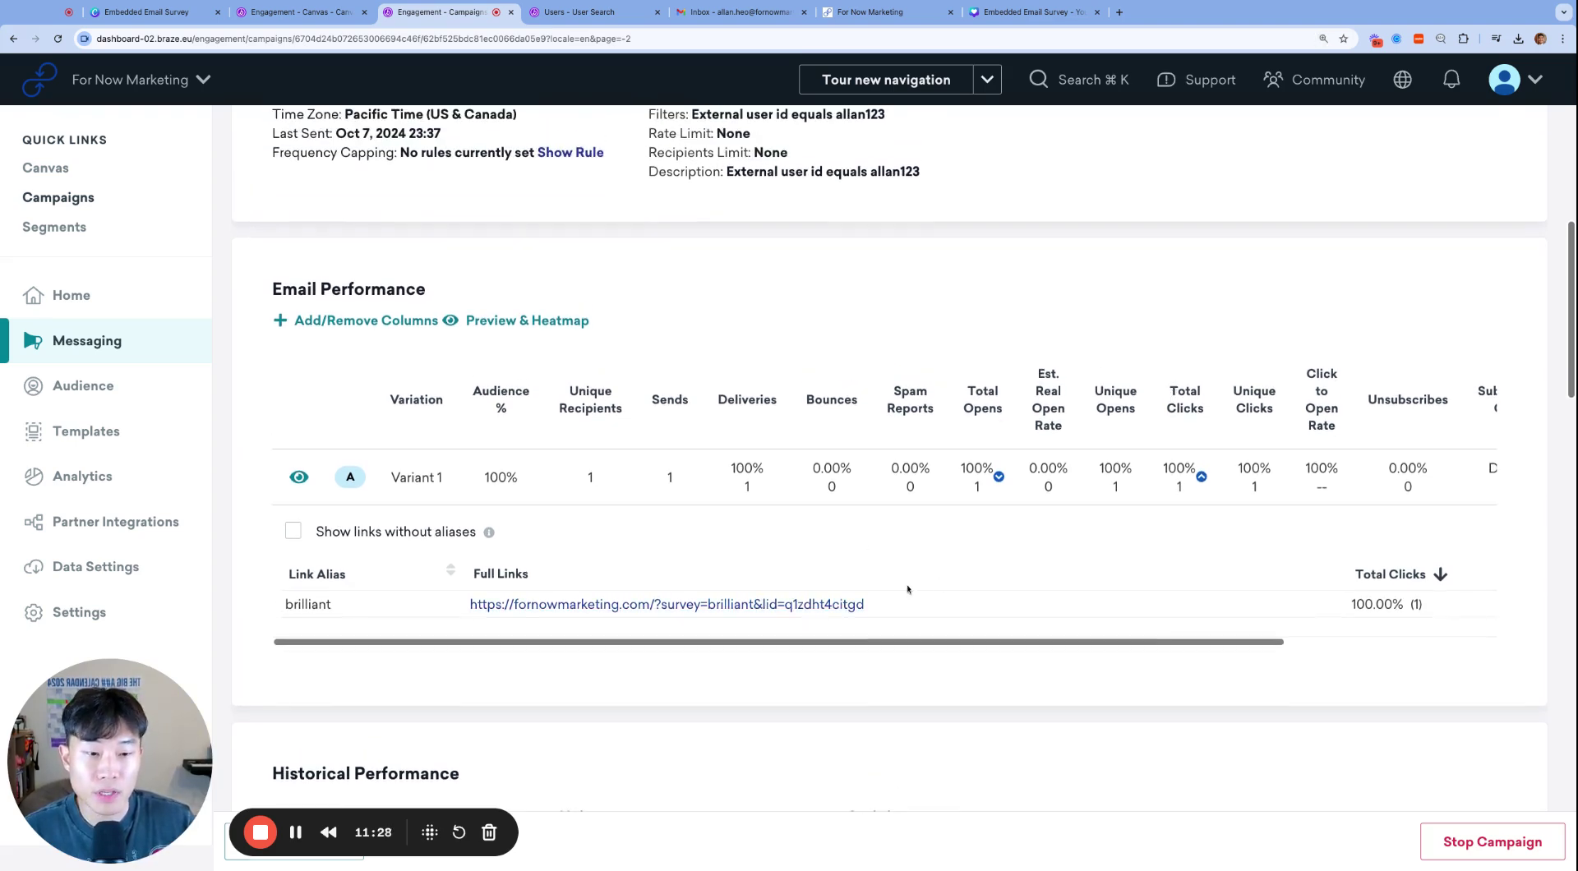
pyautogui.scroll(1, 987, 586)
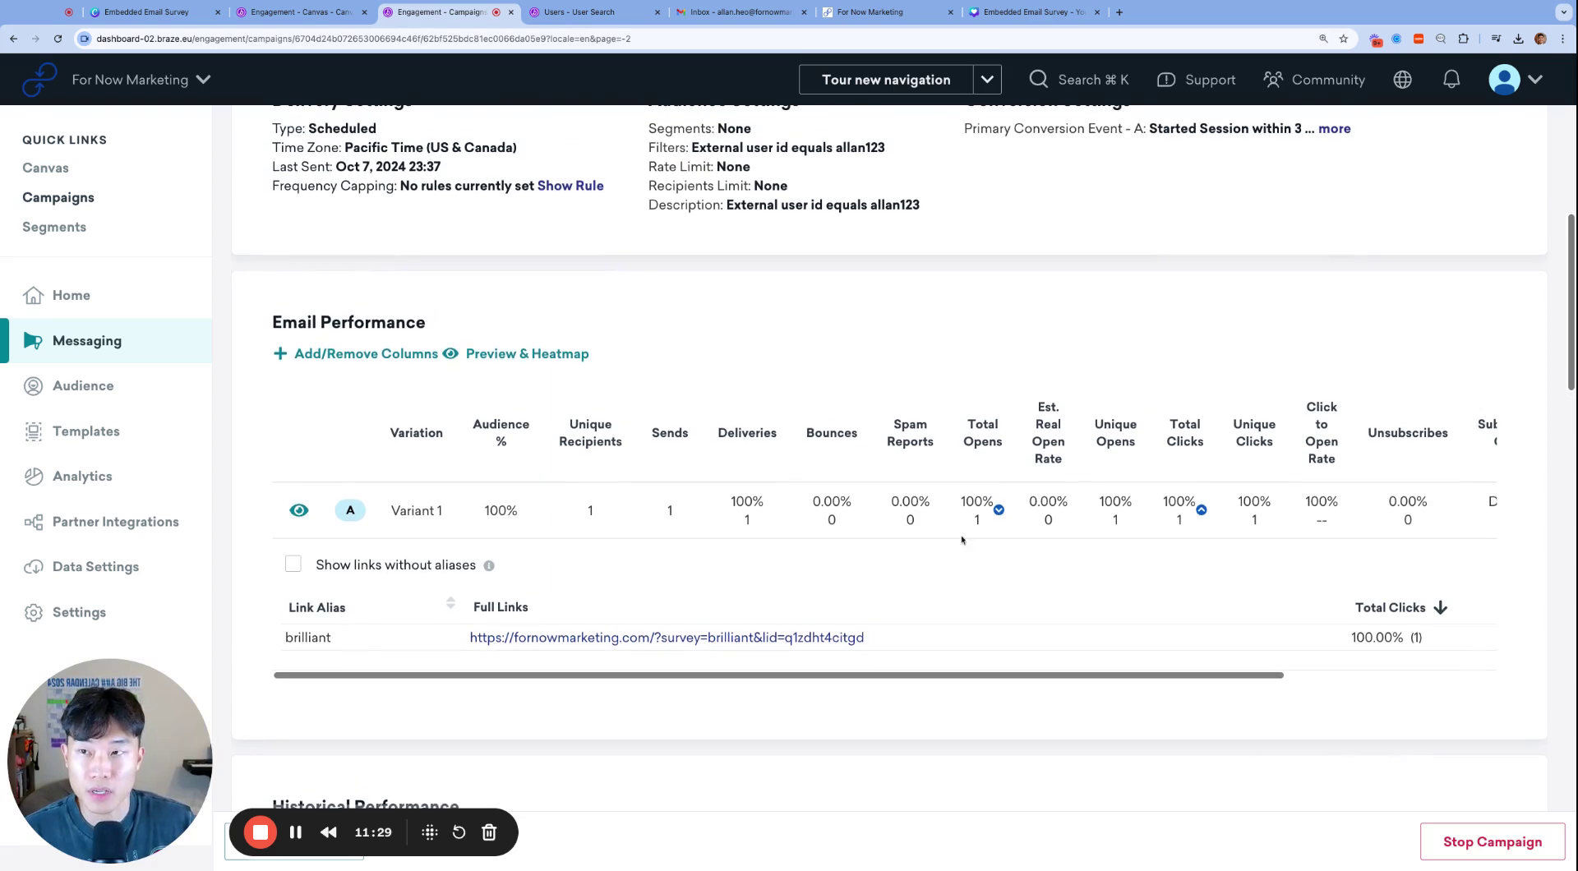
pyautogui.click(327, 13)
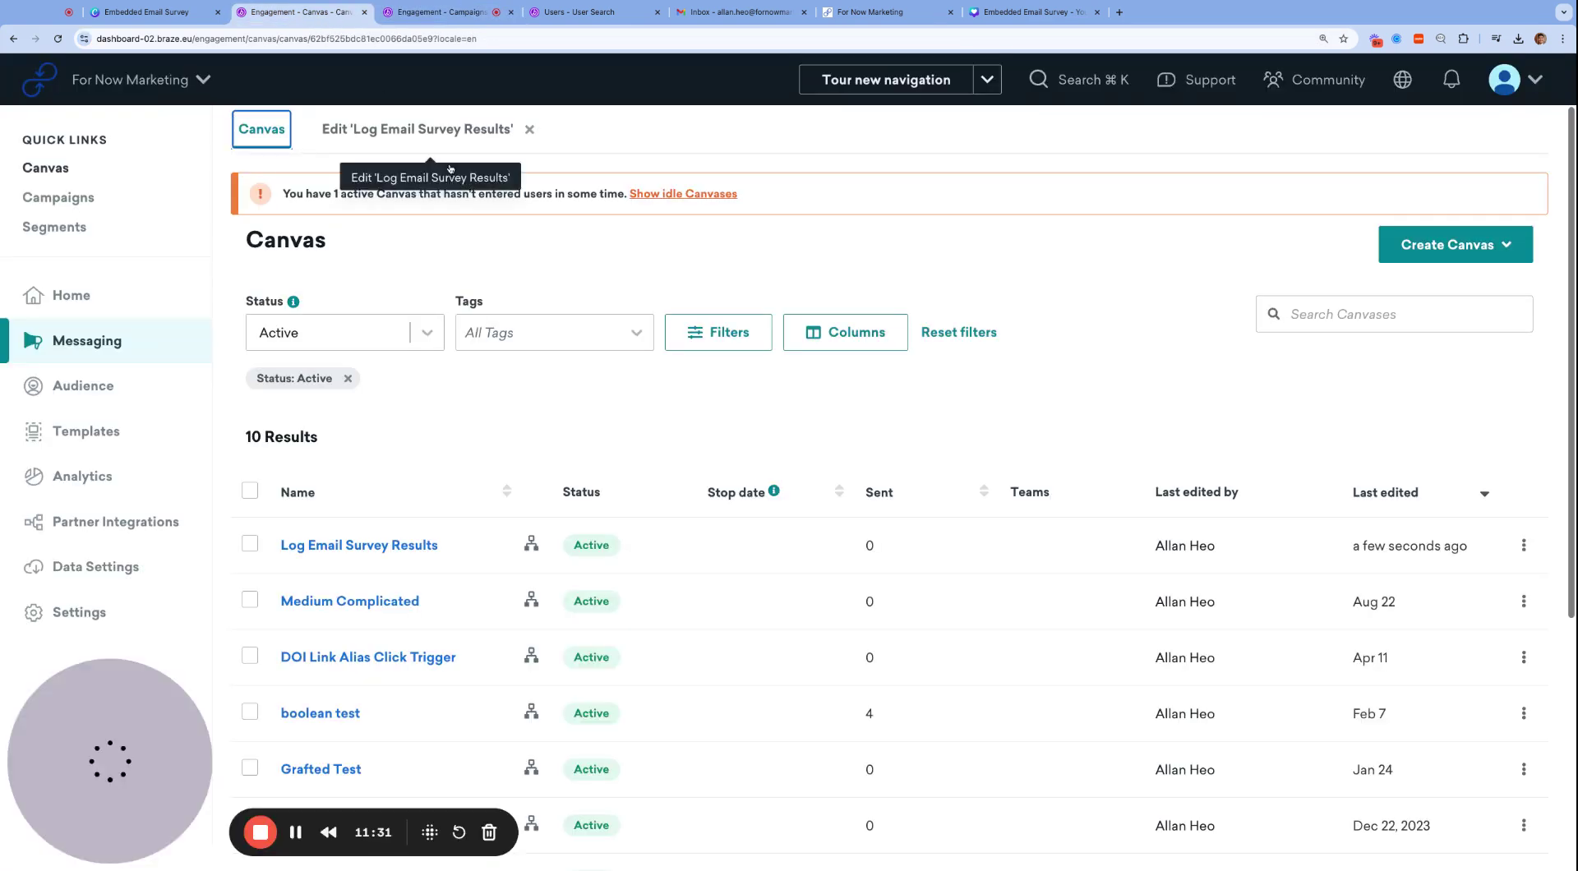
# Step: Review Log Email Survey Results: 1 total entry, 0 messages sent, update via Everyone Else
pyautogui.click(366, 546)
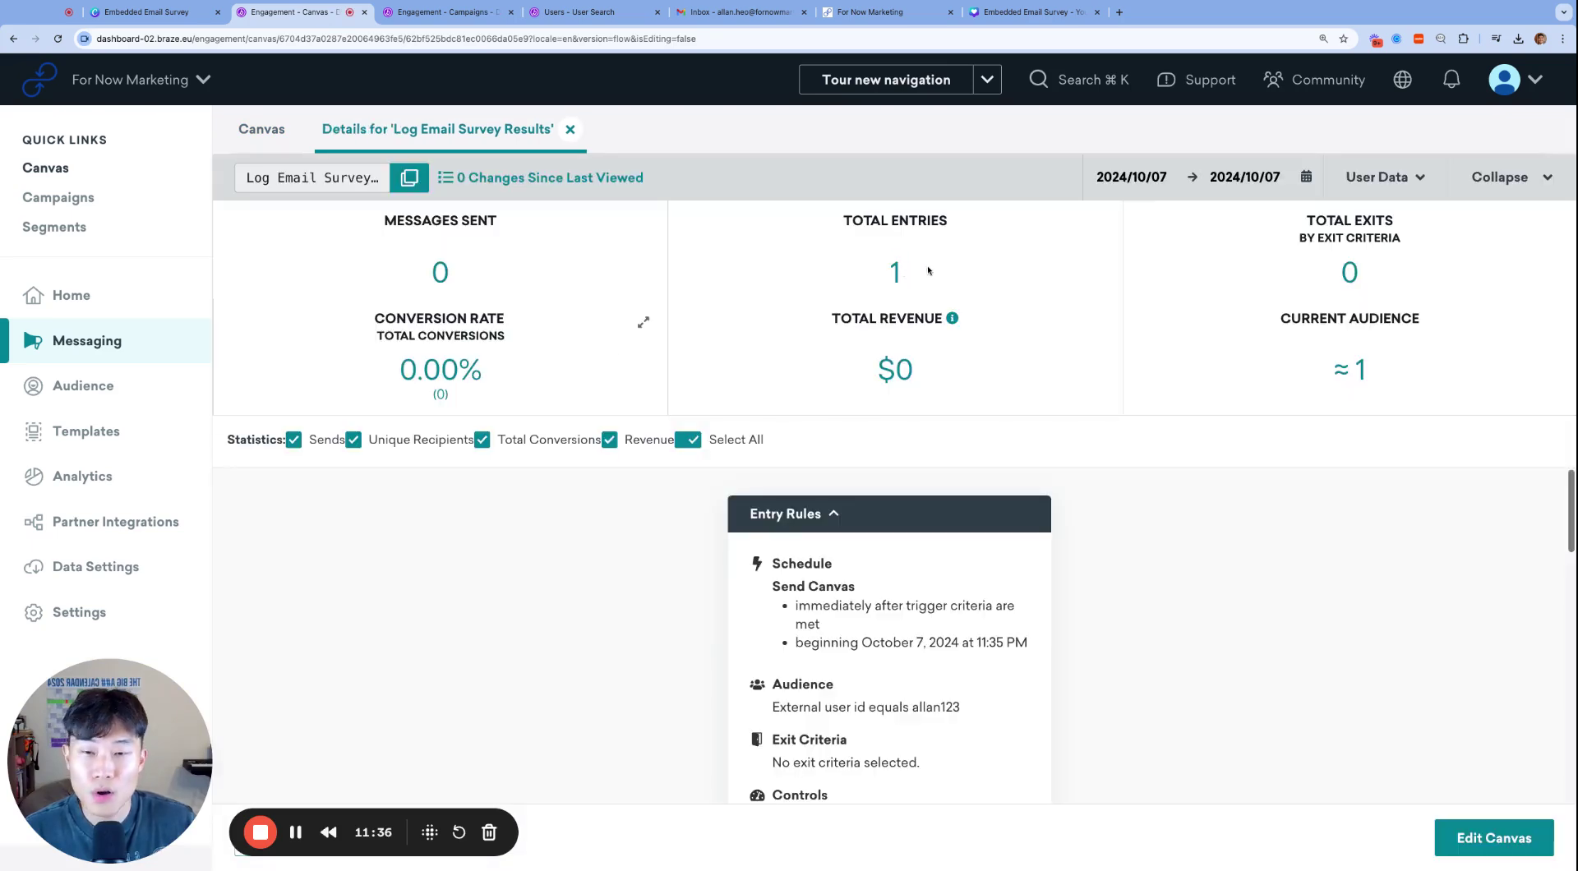
pyautogui.doubleClick(897, 290)
pyautogui.tripleClick(496, 289)
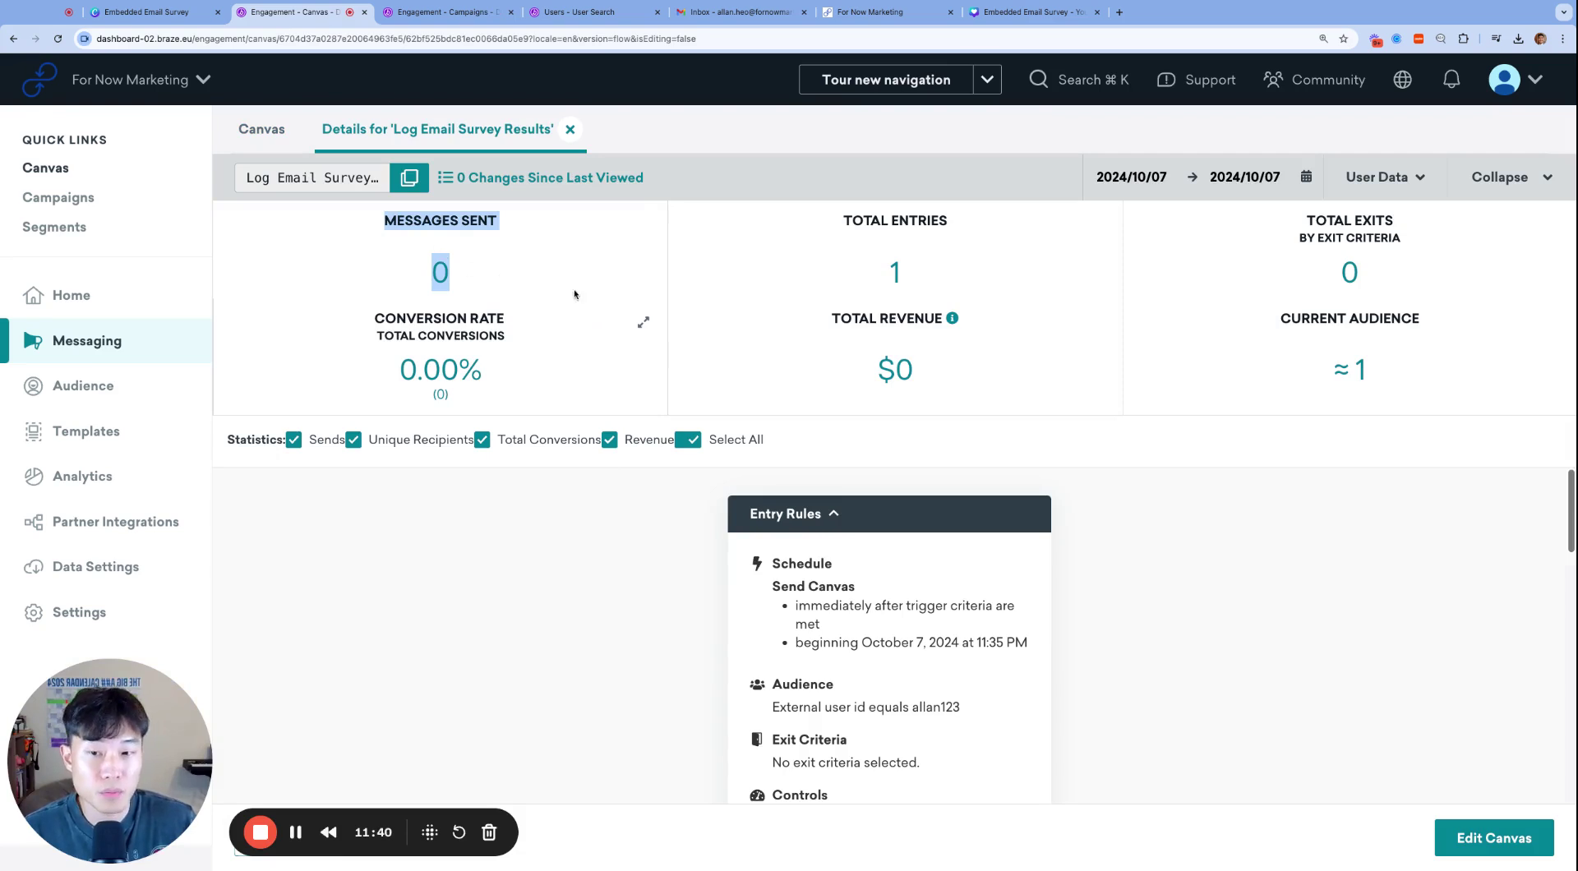
pyautogui.click(937, 424)
pyautogui.scroll(-4, 1137, 501)
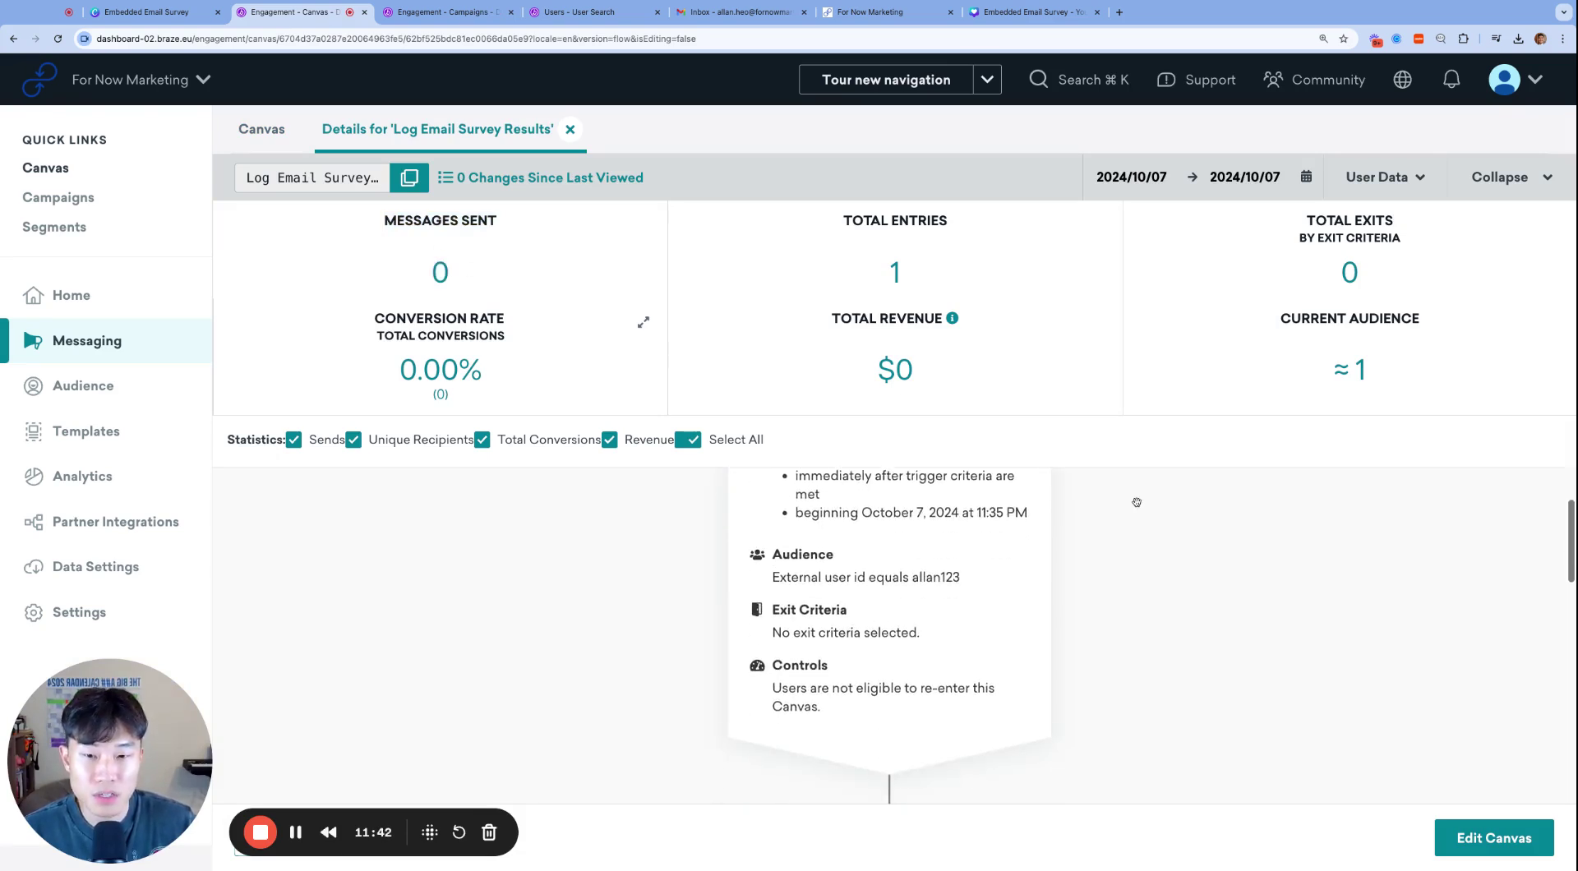
pyautogui.scroll(-6, 1146, 545)
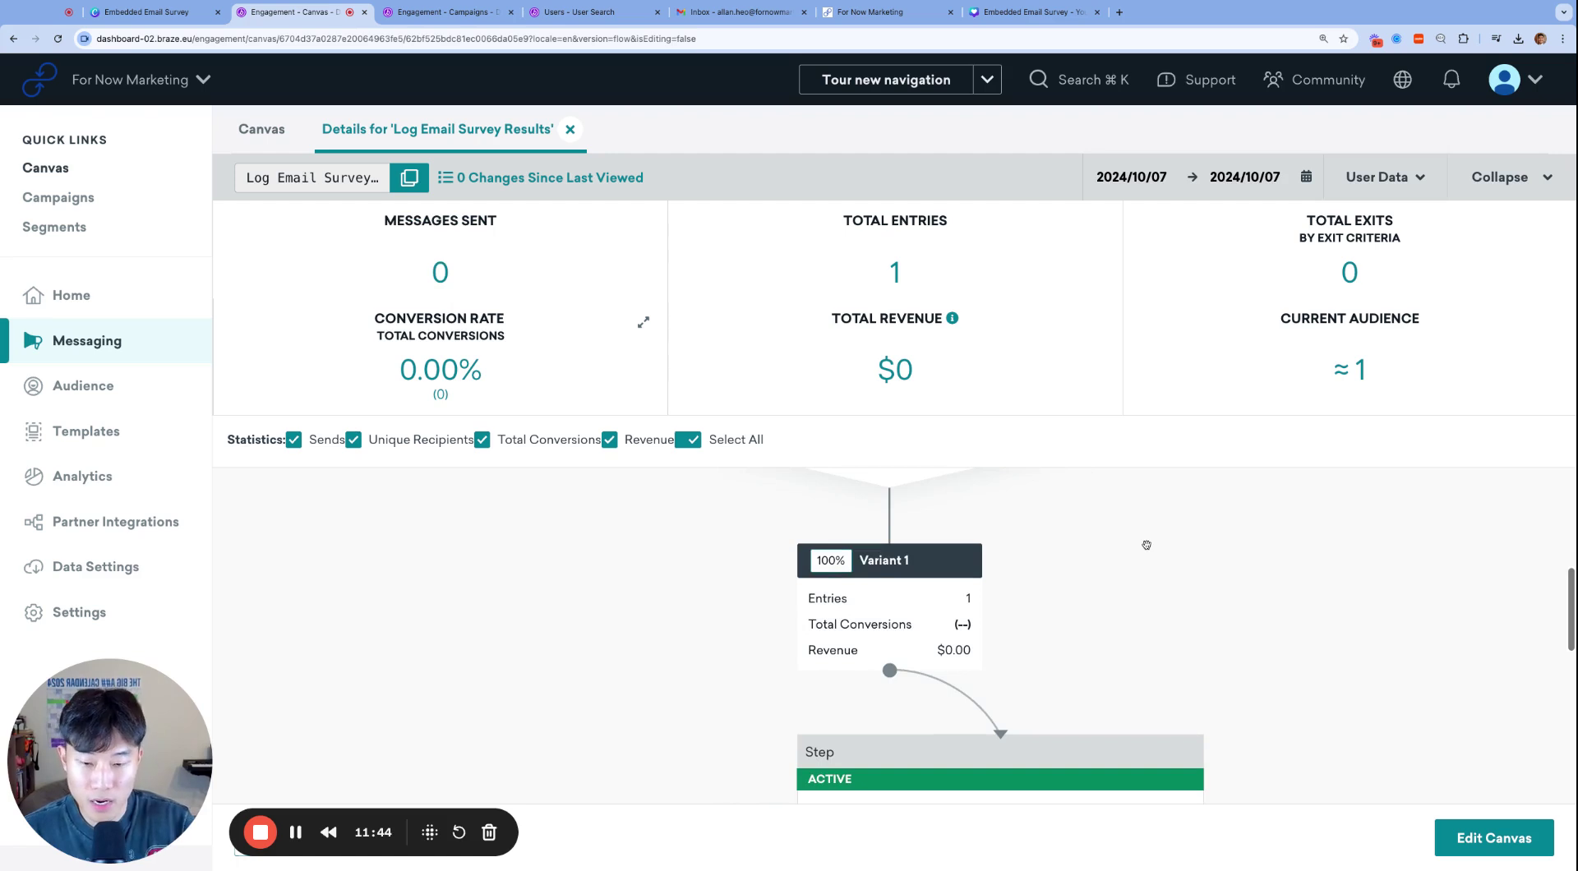
pyautogui.hotkey('ctrl', '-')
pyautogui.scroll(-2, 905, 525)
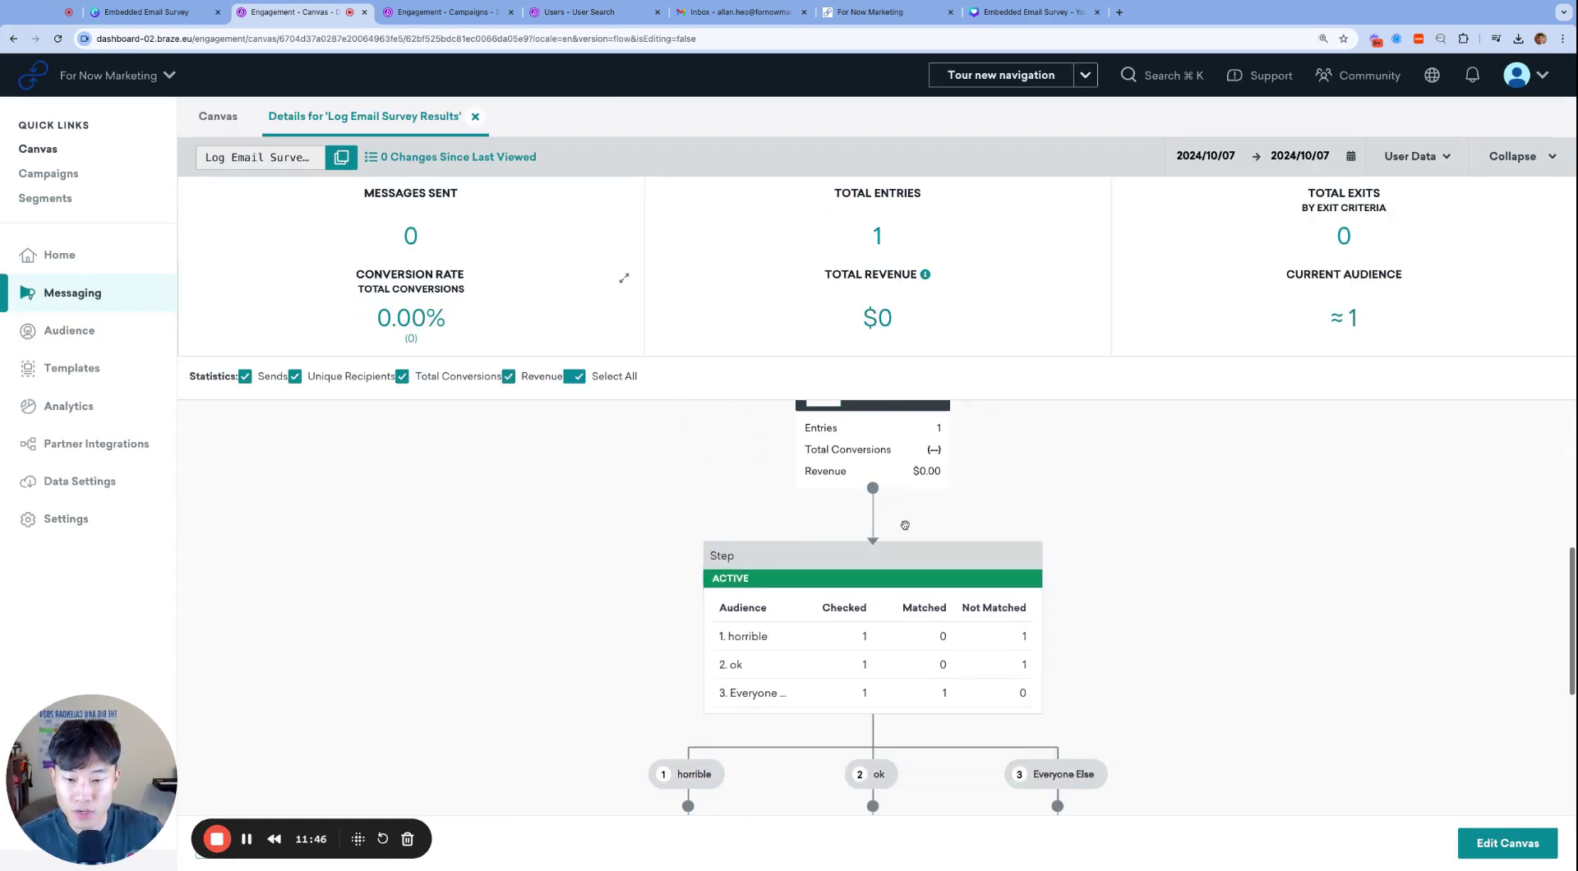
pyautogui.scroll(-1, 904, 525)
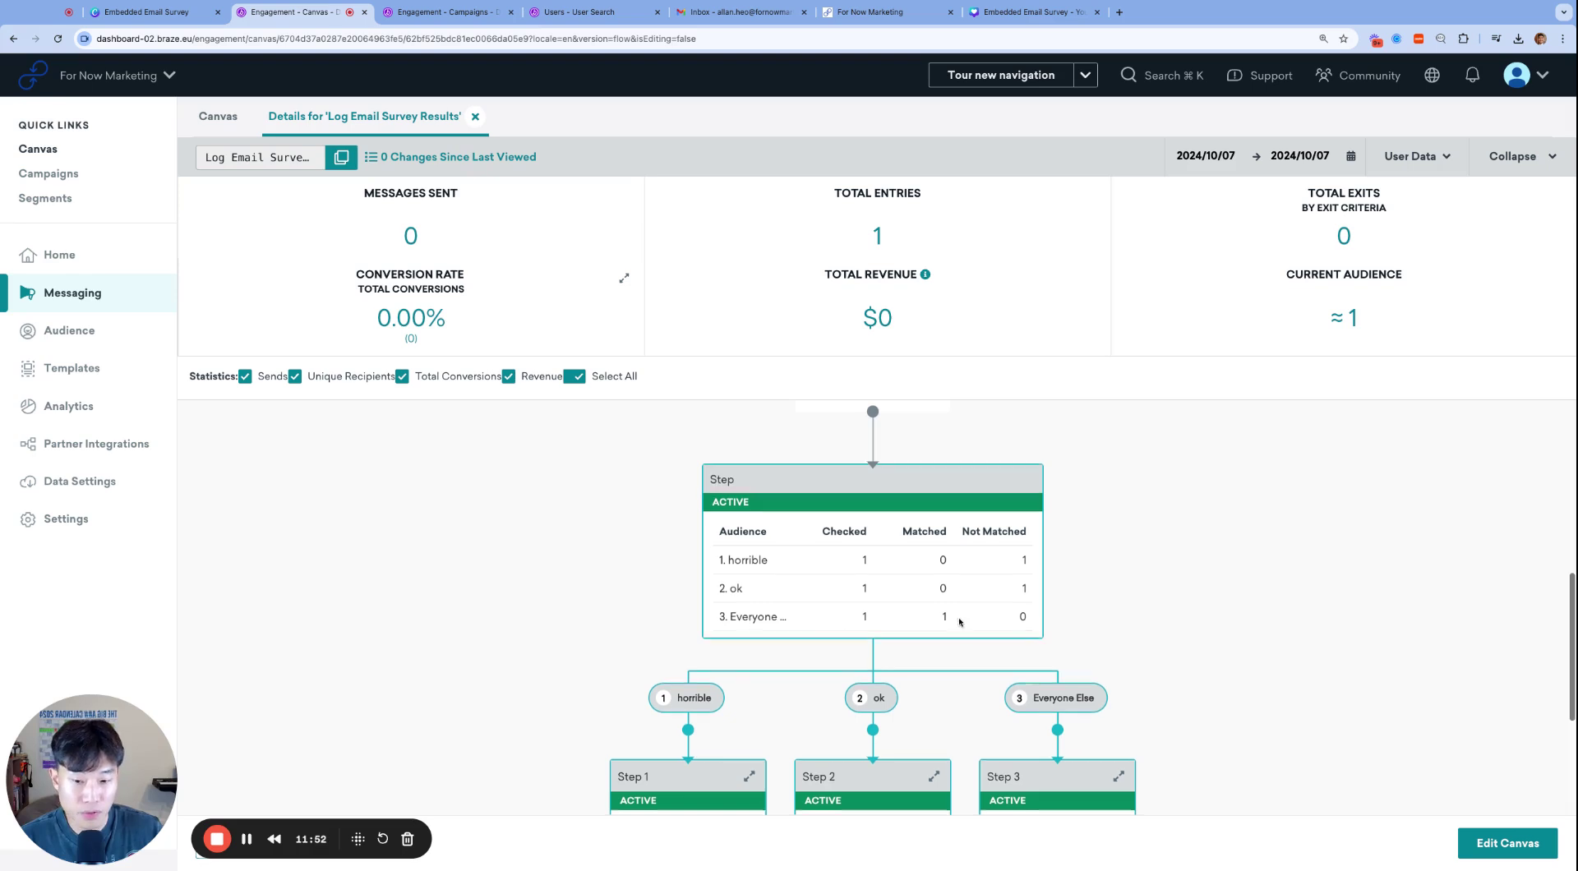
pyautogui.scroll(-3, 958, 618)
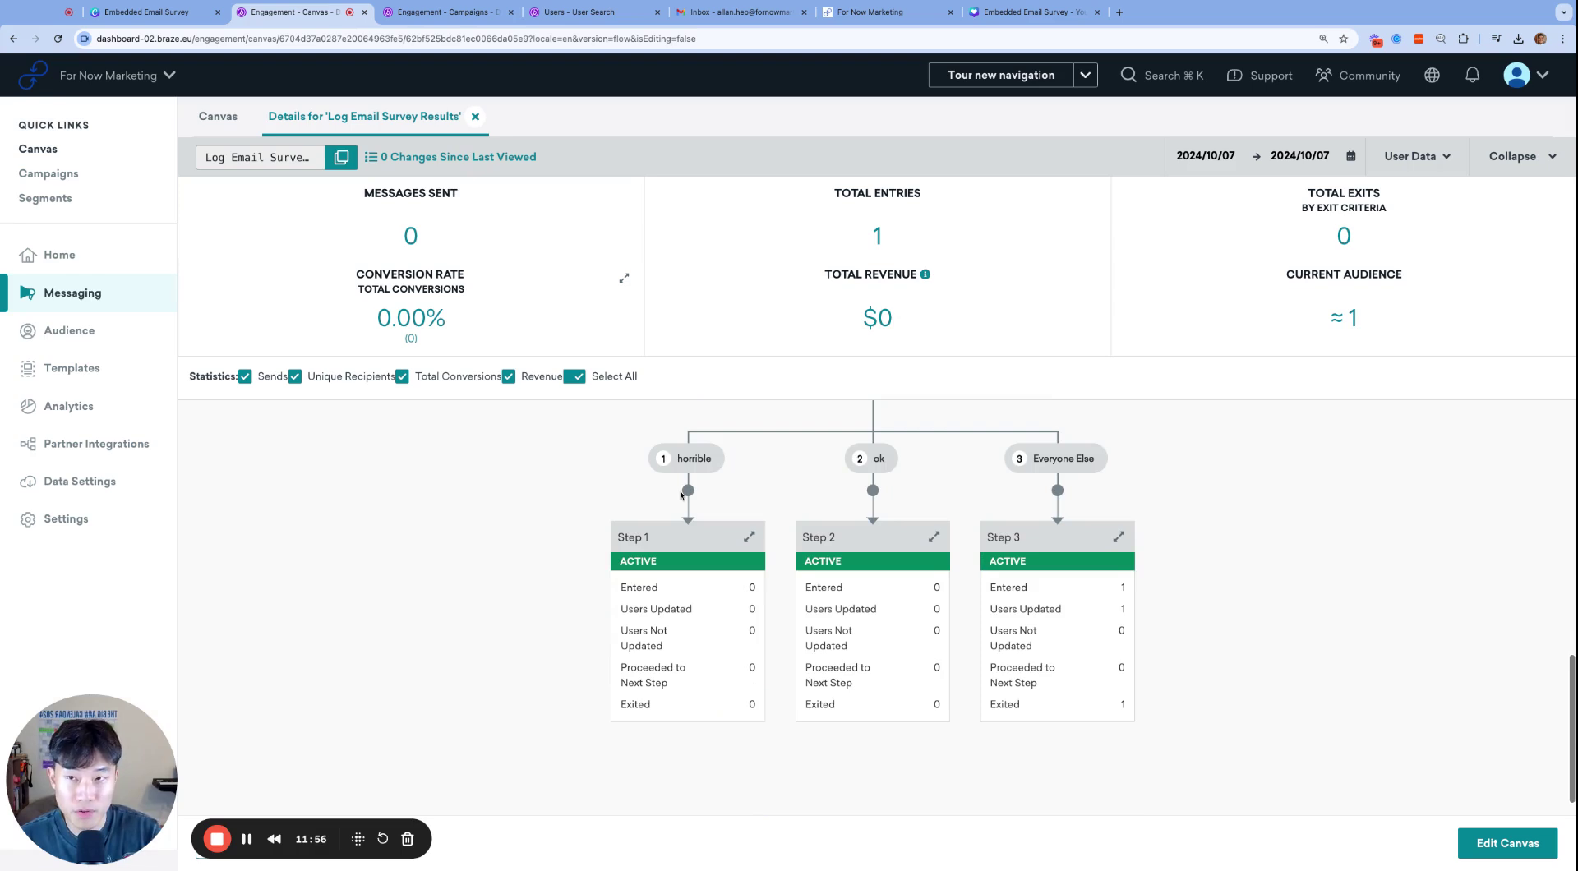
pyautogui.click(576, 11)
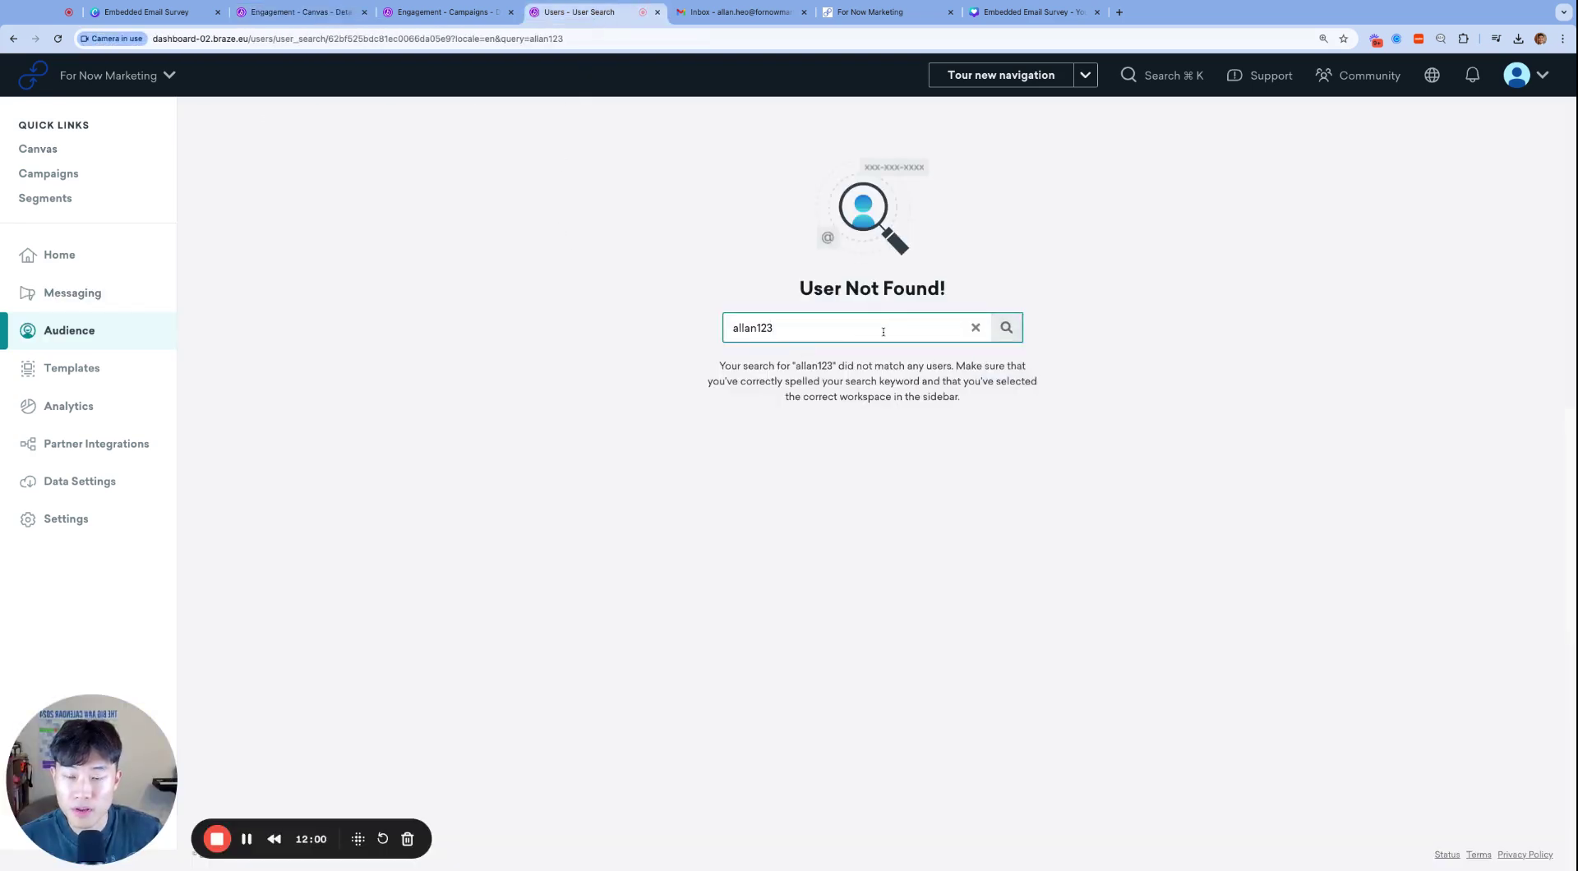
# Step: Re-run the user search and confirm the survey_answer custom attribute reads brilliant
pyautogui.press('Return')
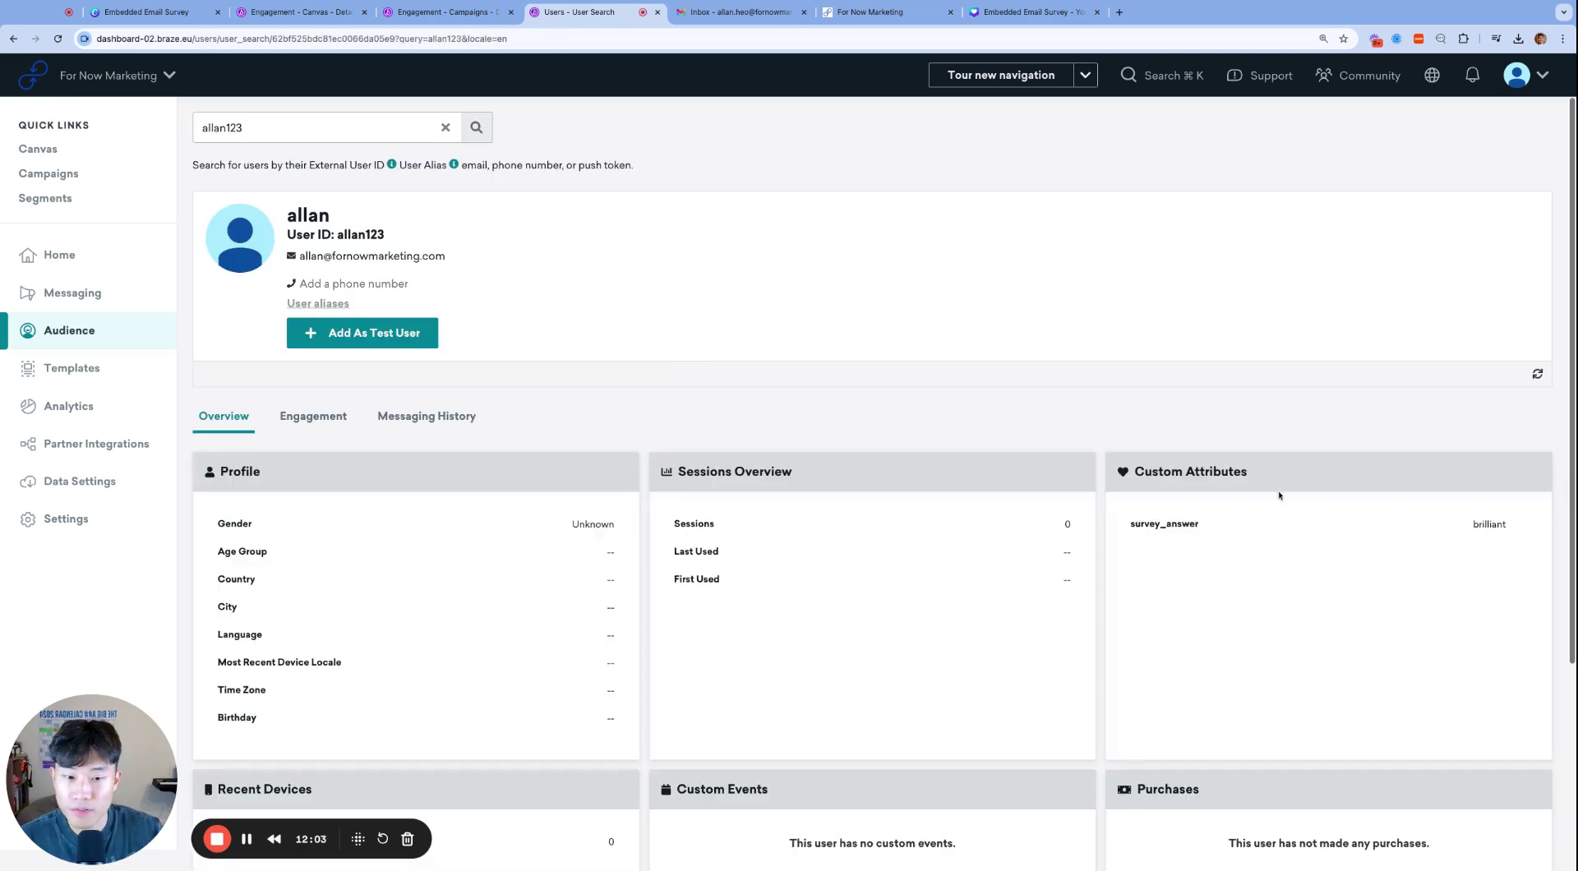
pyautogui.scroll(5, 1345, 558)
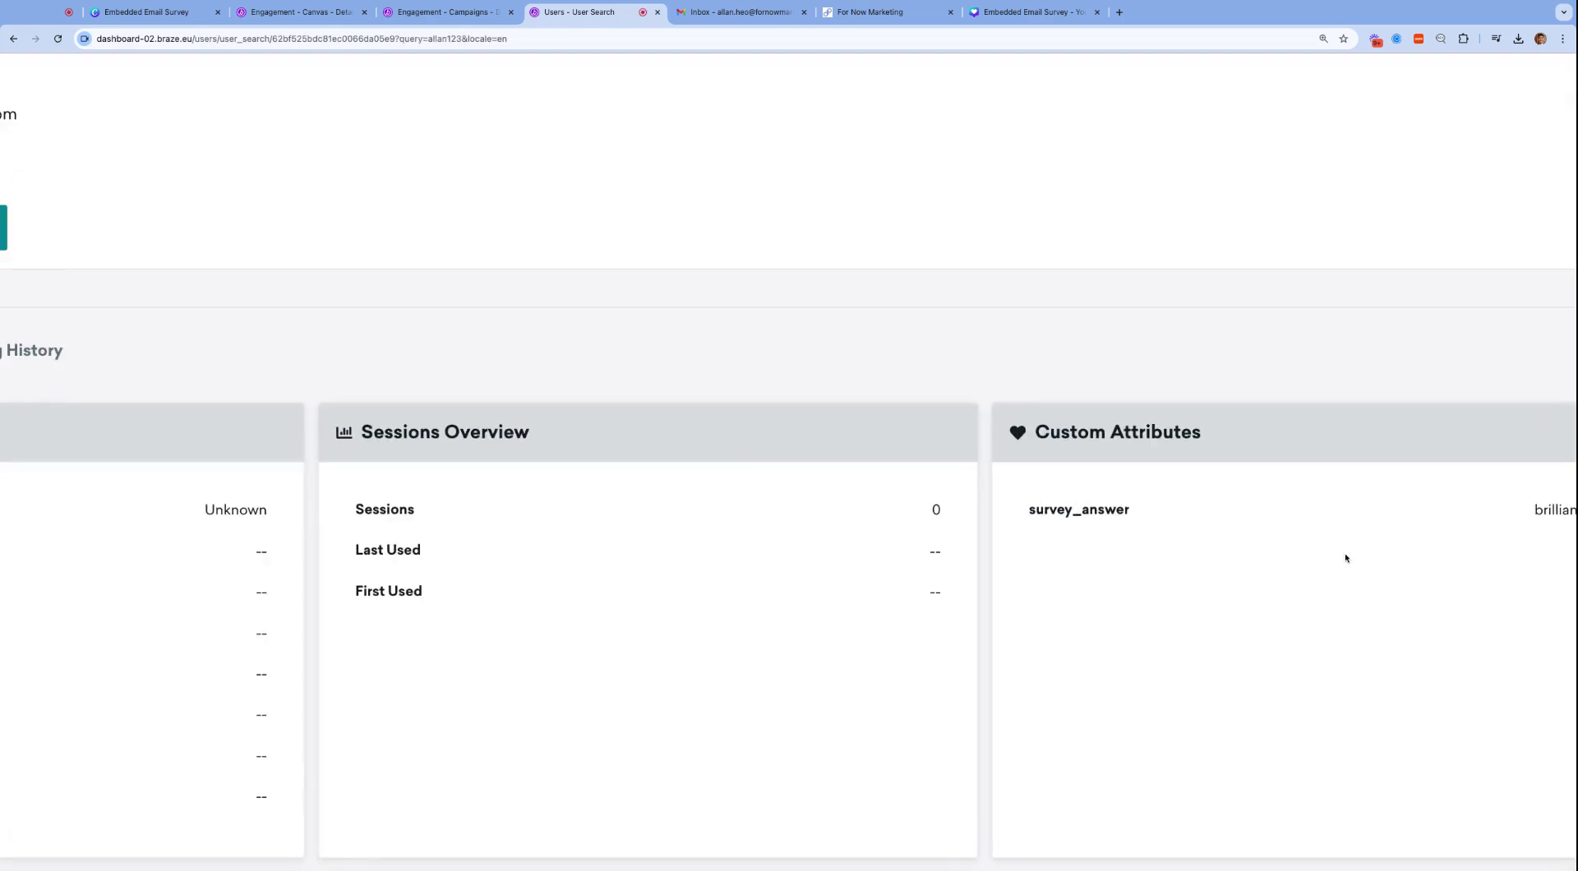
pyautogui.scroll(-4, 1351, 416)
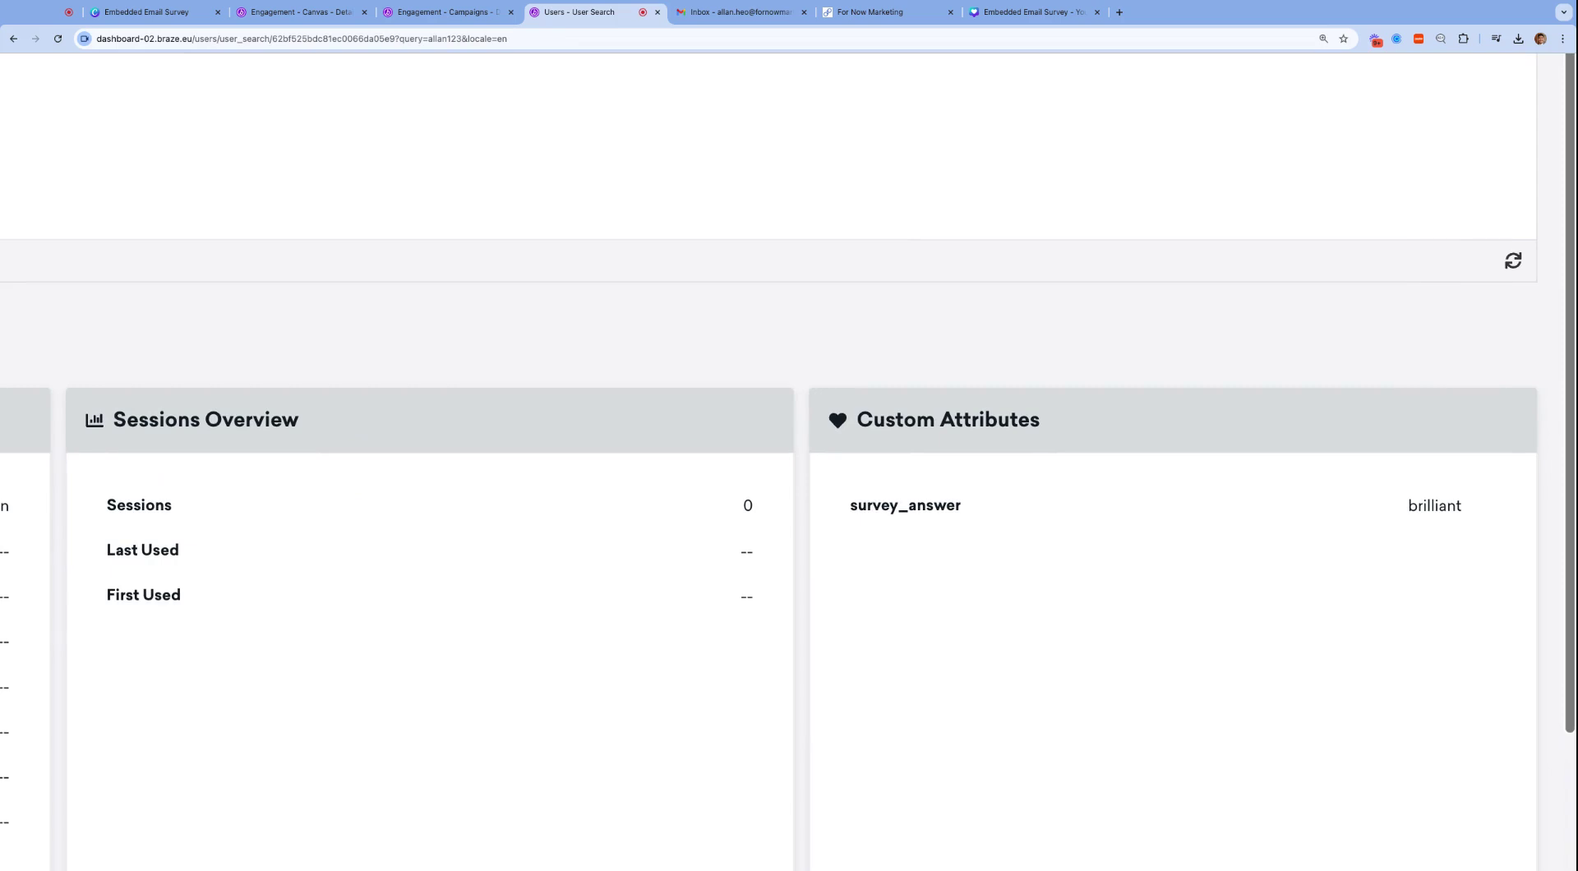
pyautogui.scroll(-5, 1109, 518)
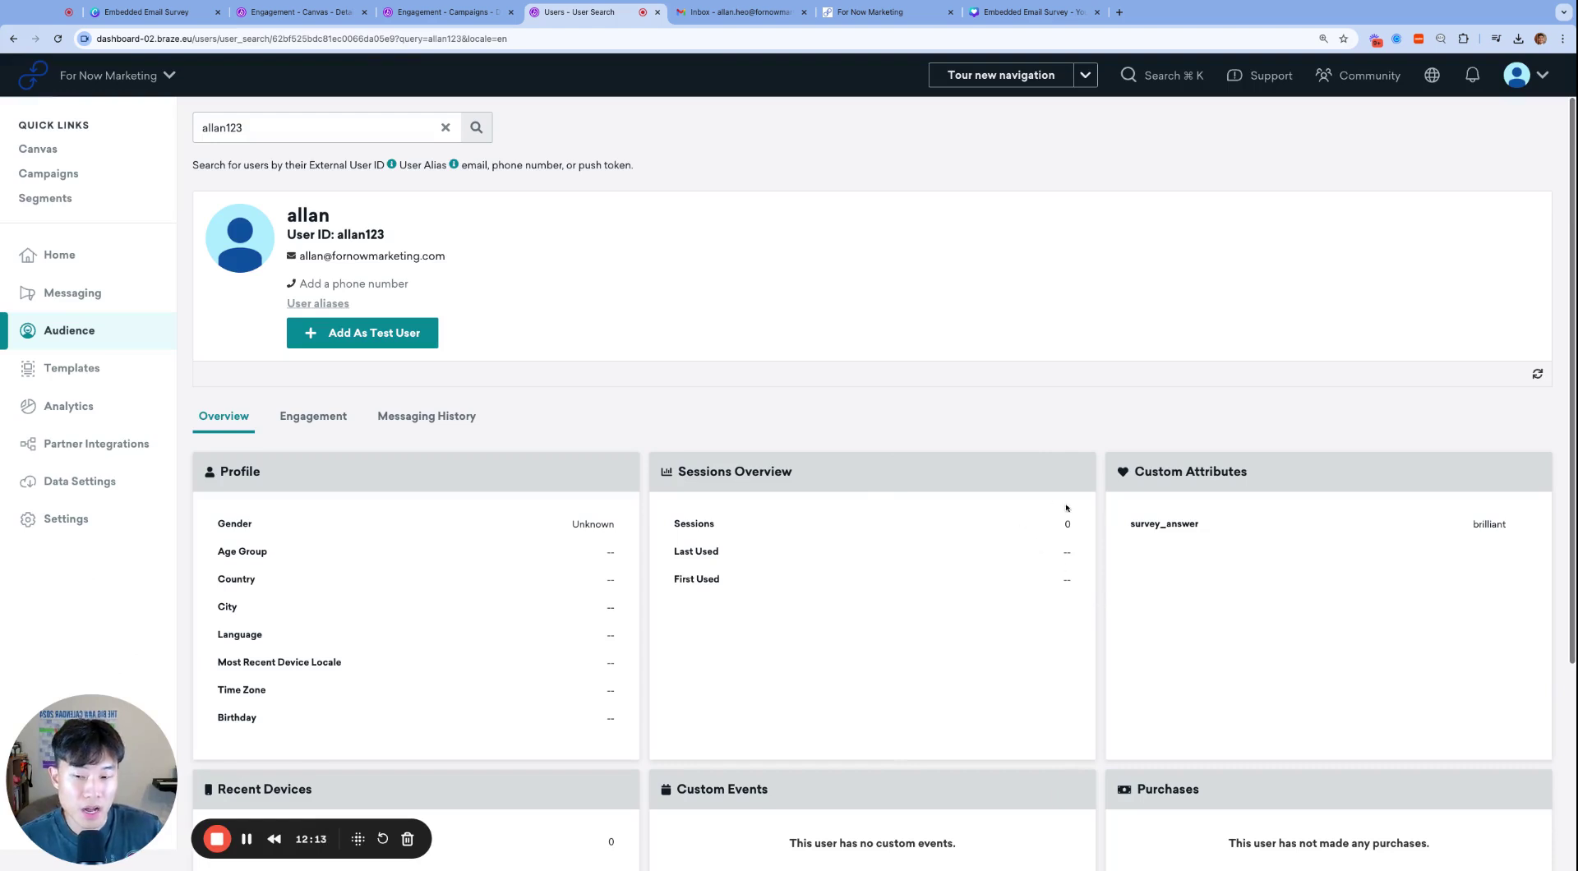
pyautogui.tripleClick(1514, 527)
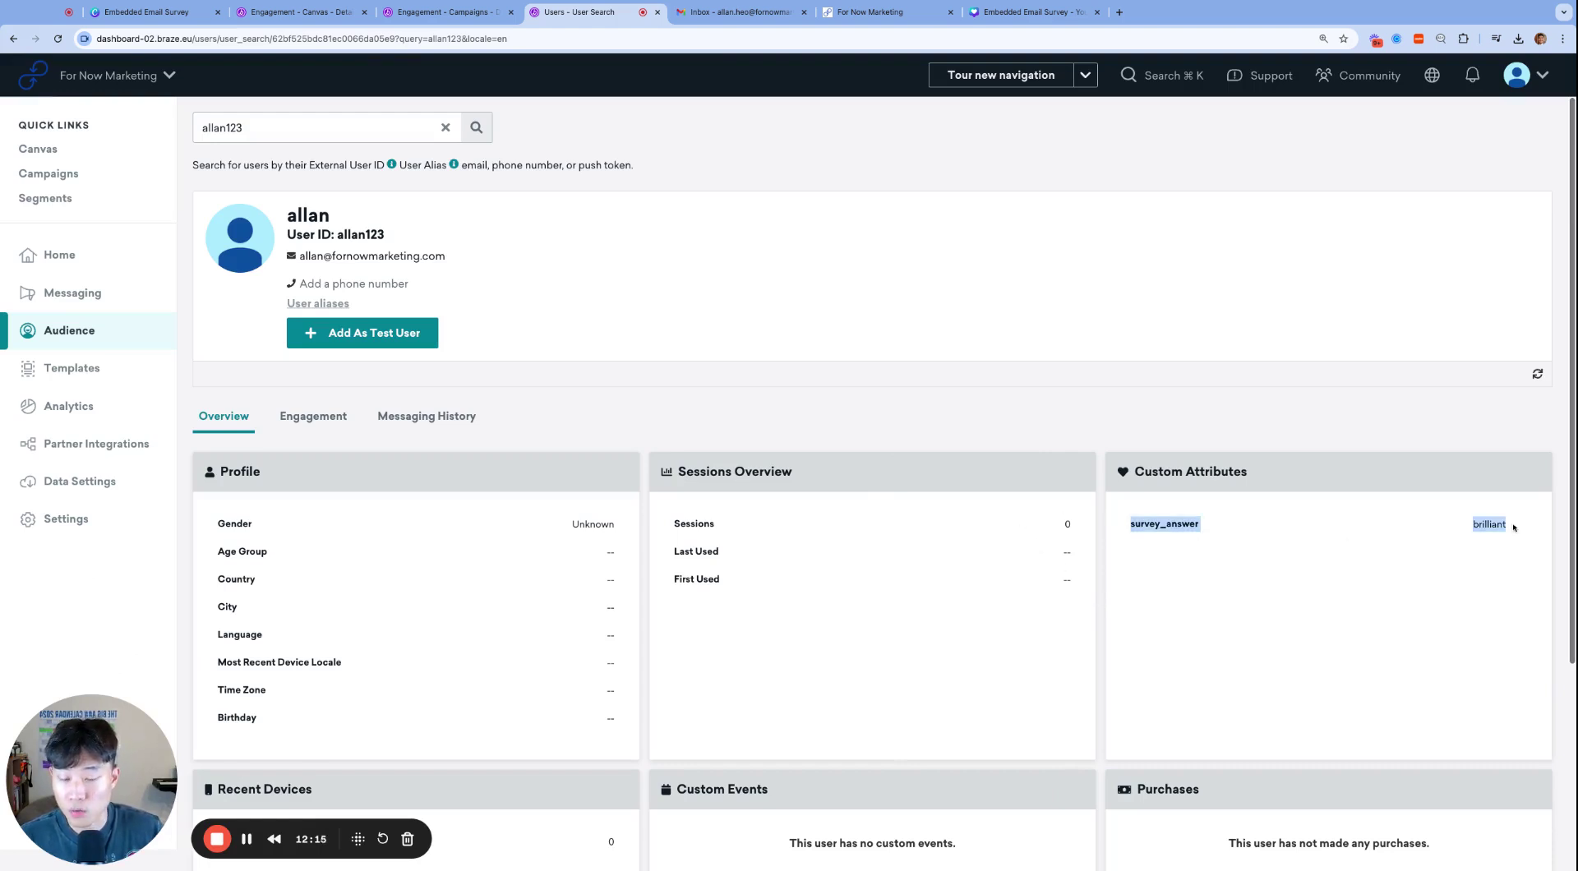
pyautogui.click(1243, 591)
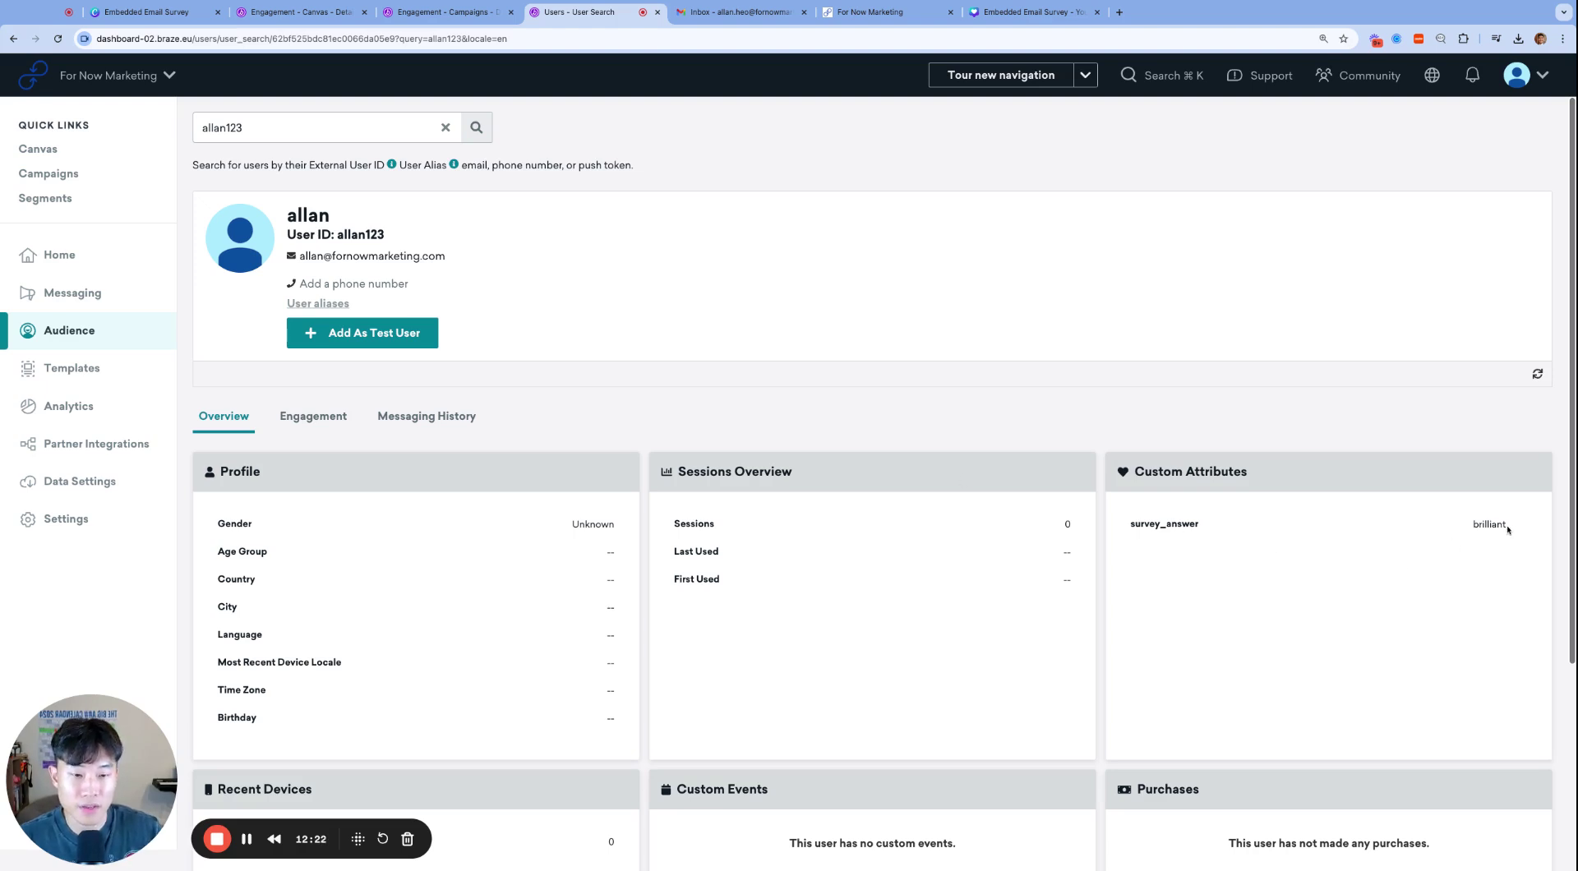
pyautogui.moveTo(1511, 527); pyautogui.dragTo(1169, 431)
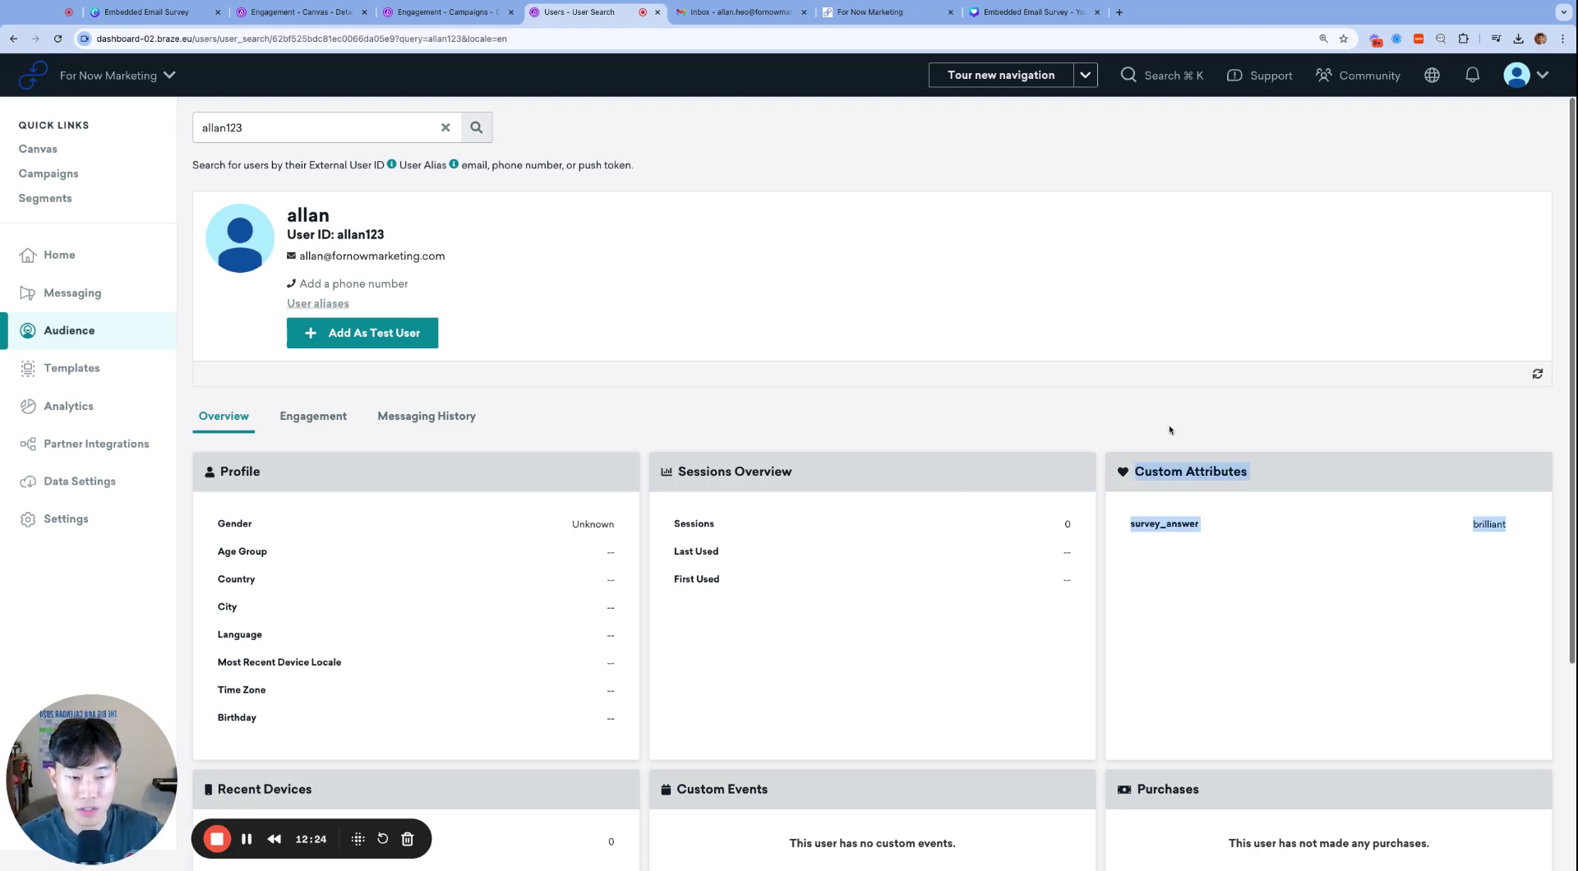
pyautogui.click(1170, 430)
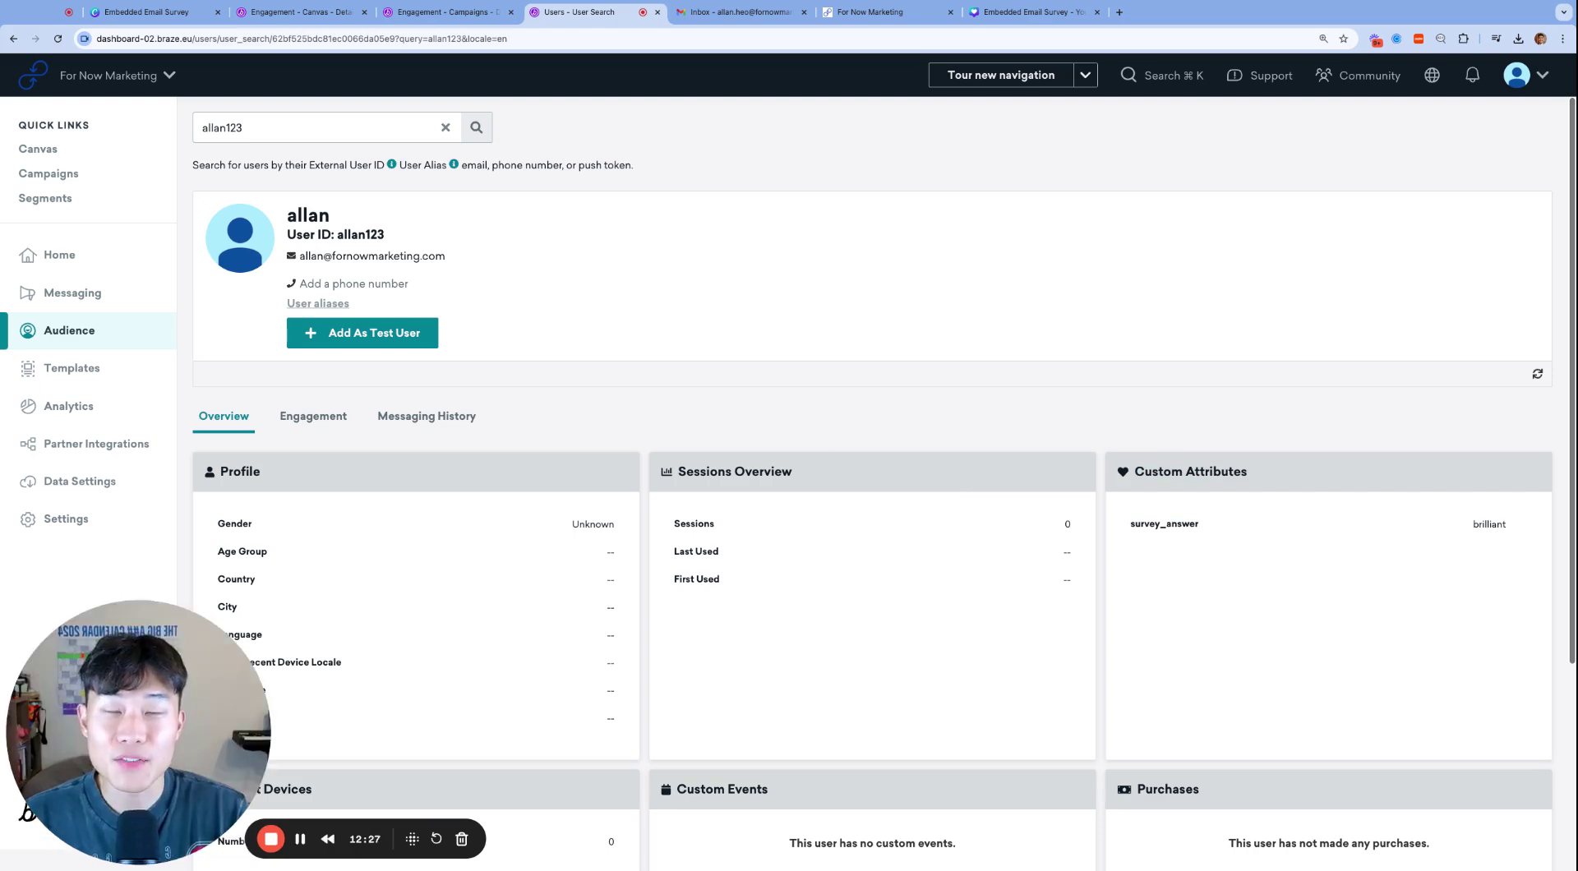